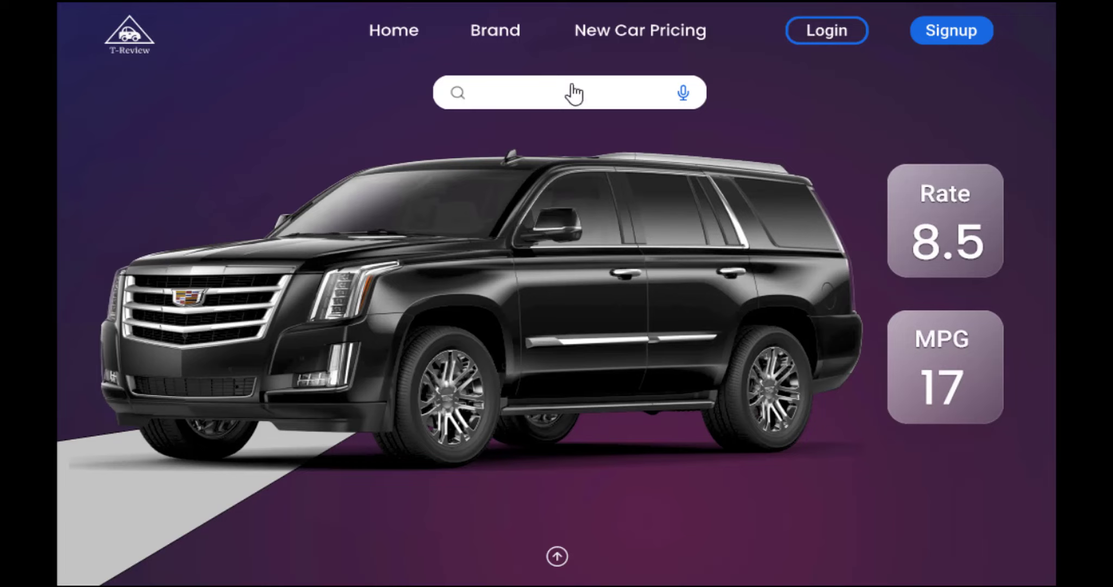
In the prototype preview, try the search field, then open and close the car specifications panel.
click(563, 103)
click(650, 95)
click(556, 559)
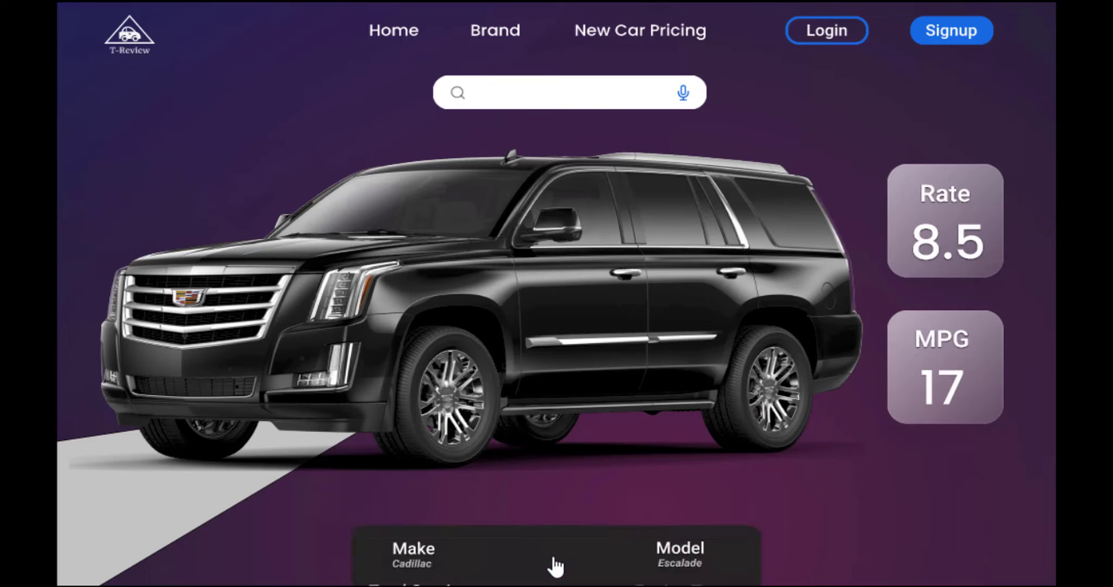
click(831, 510)
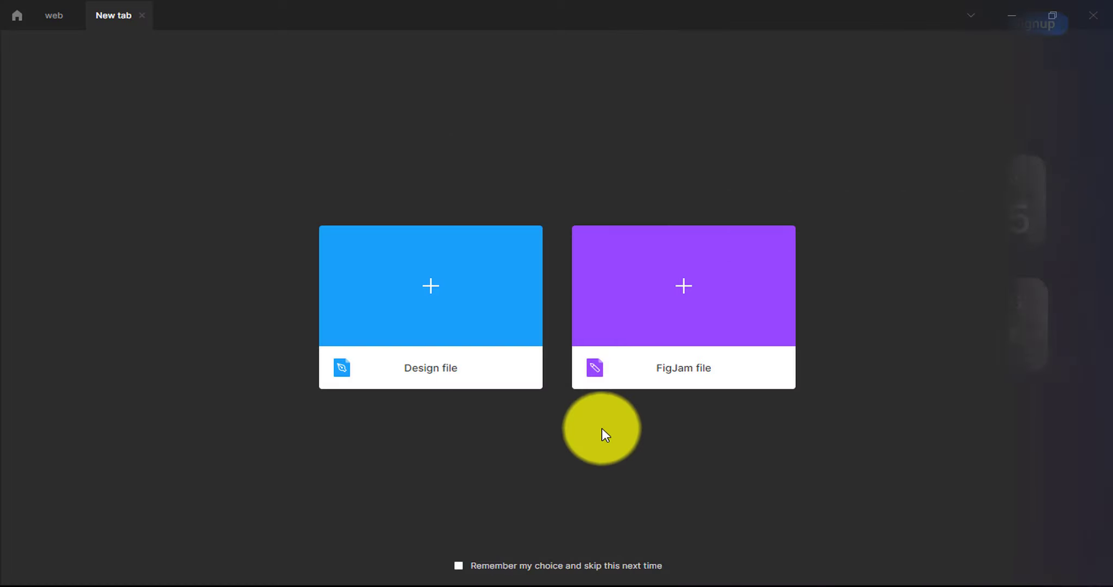
Create a new design file named 'Landing Page'.
click(441, 284)
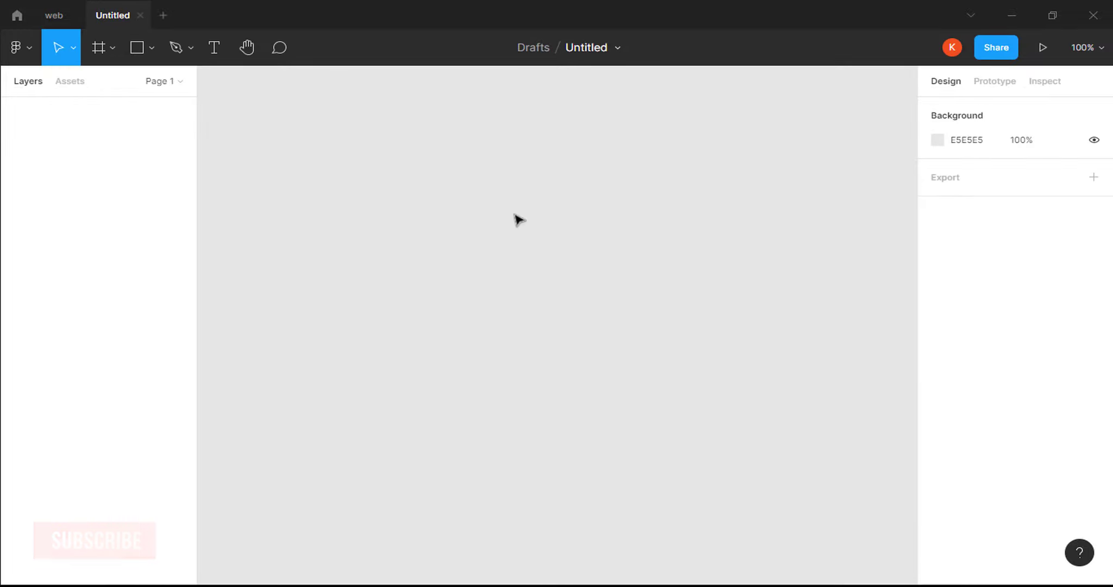
double_click(585, 47)
text(L)
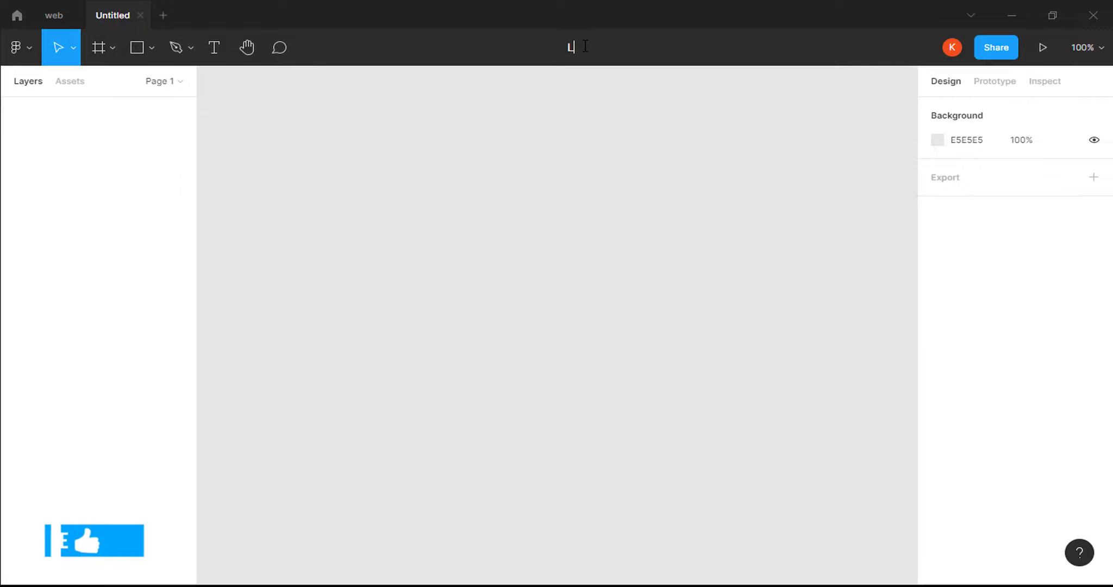
text(anding Page)
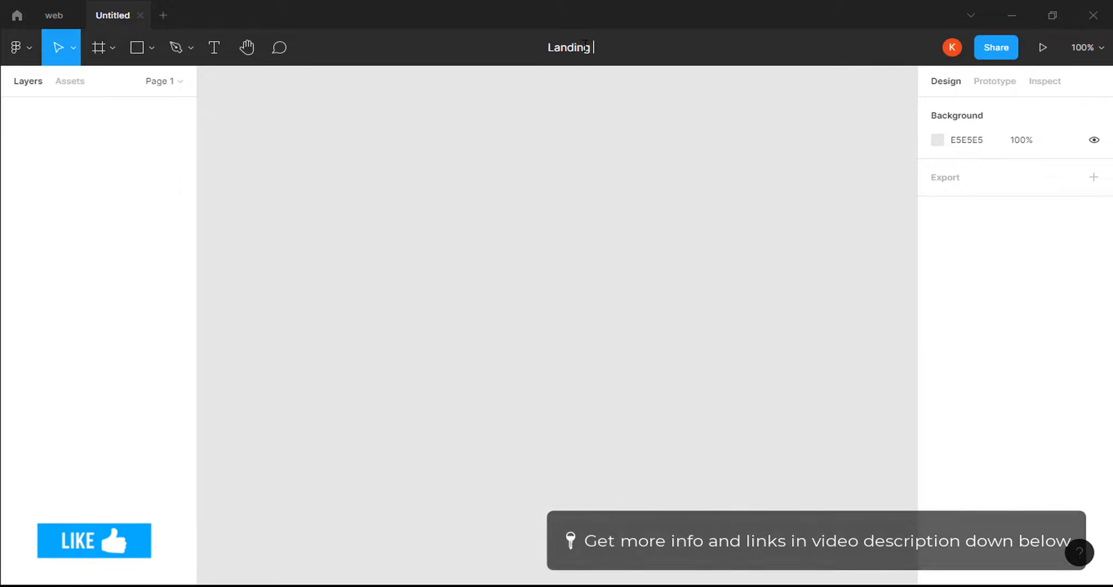
key(Return)
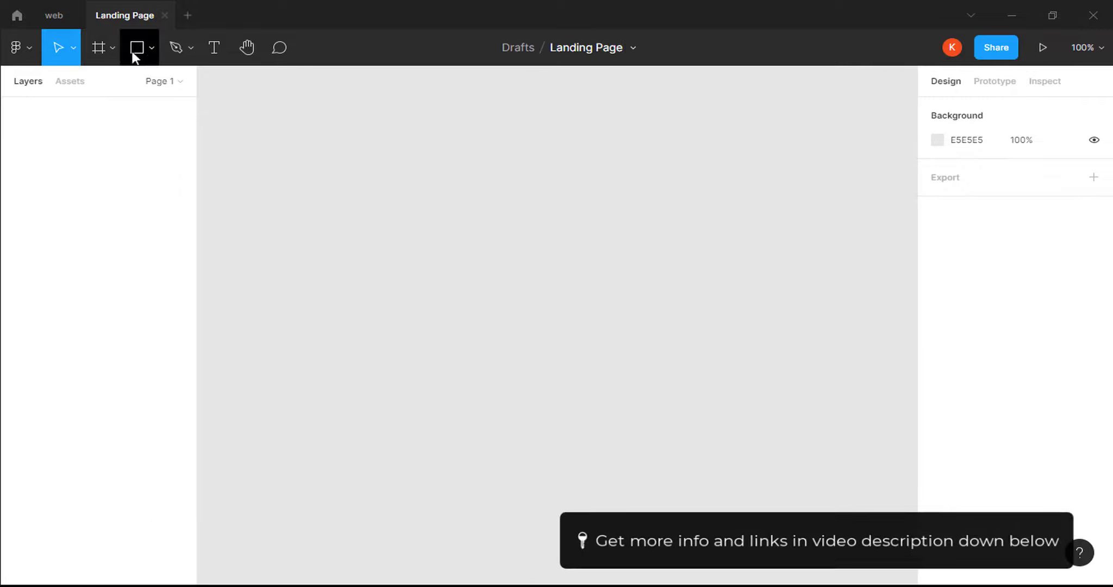
Add a 1440×900 MacBook Pro desktop frame.
click(111, 49)
click(103, 83)
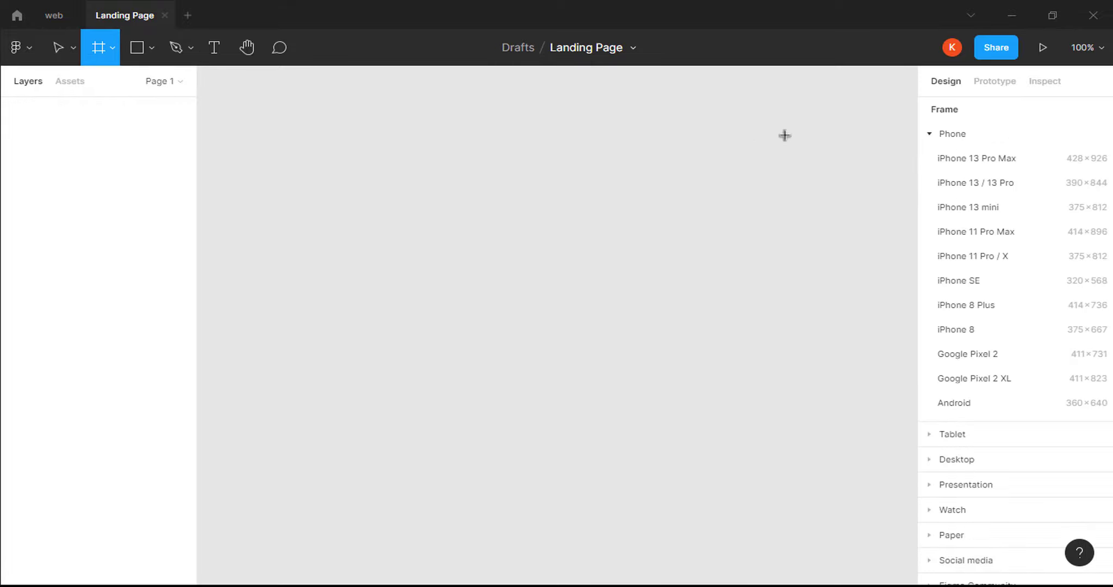
click(931, 135)
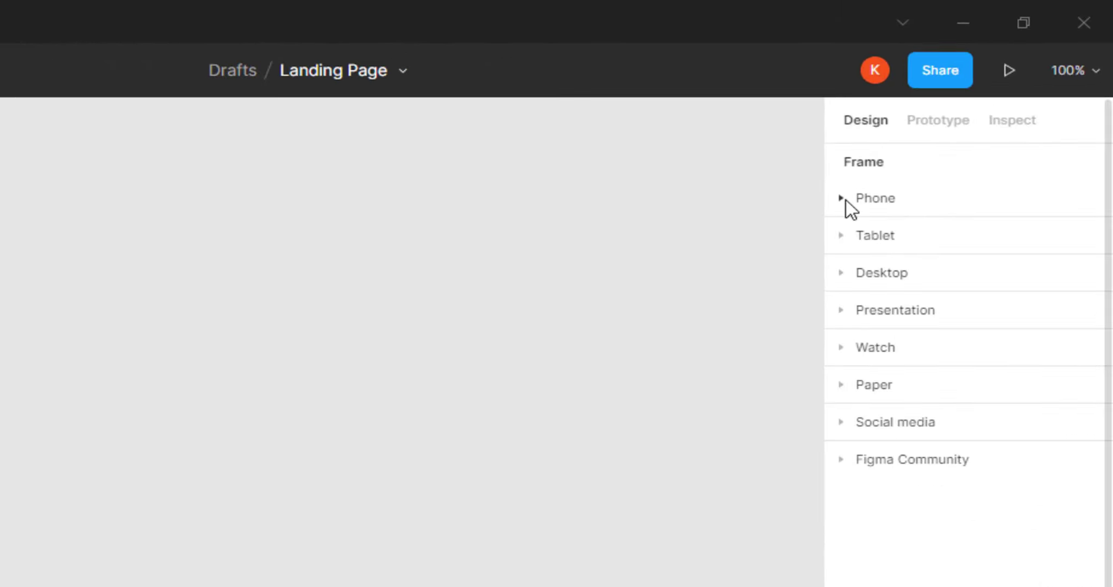
click(863, 275)
click(874, 379)
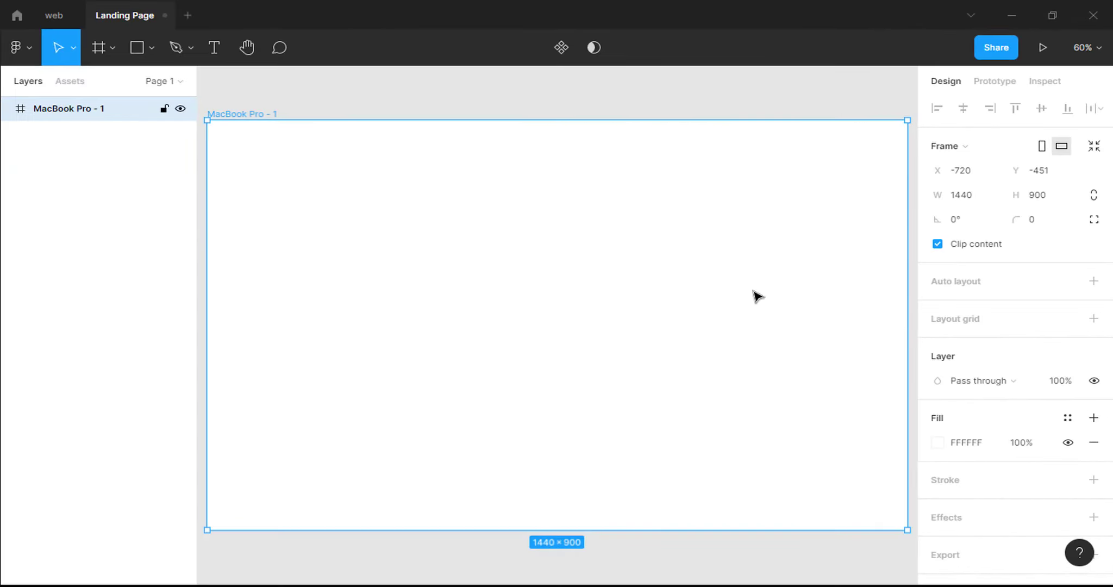
Rename the frame layer to 'Default Page'.
right_click(74, 110)
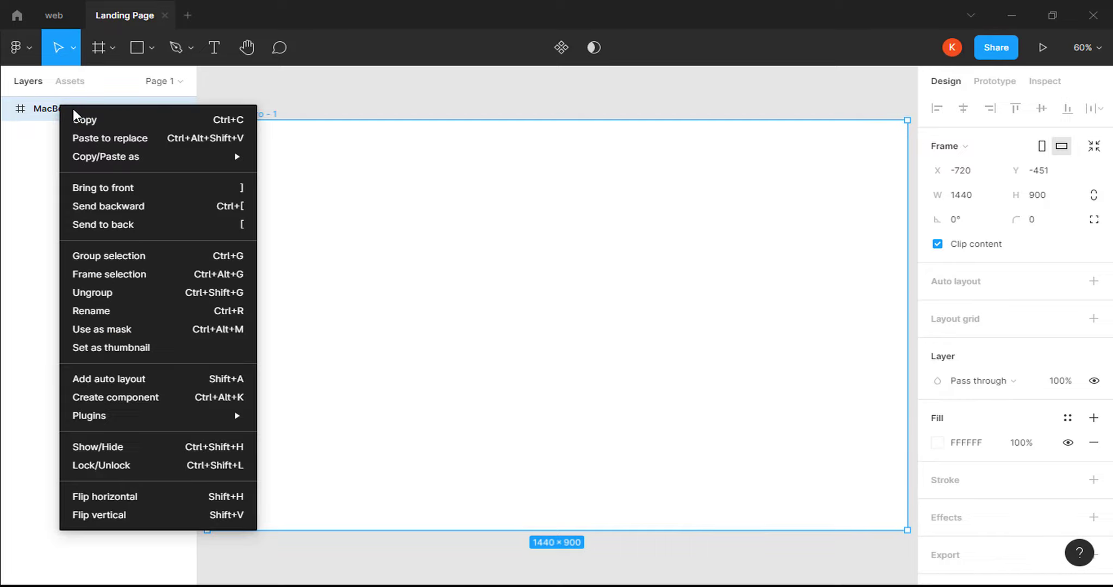
click(102, 311)
text(Defaul)
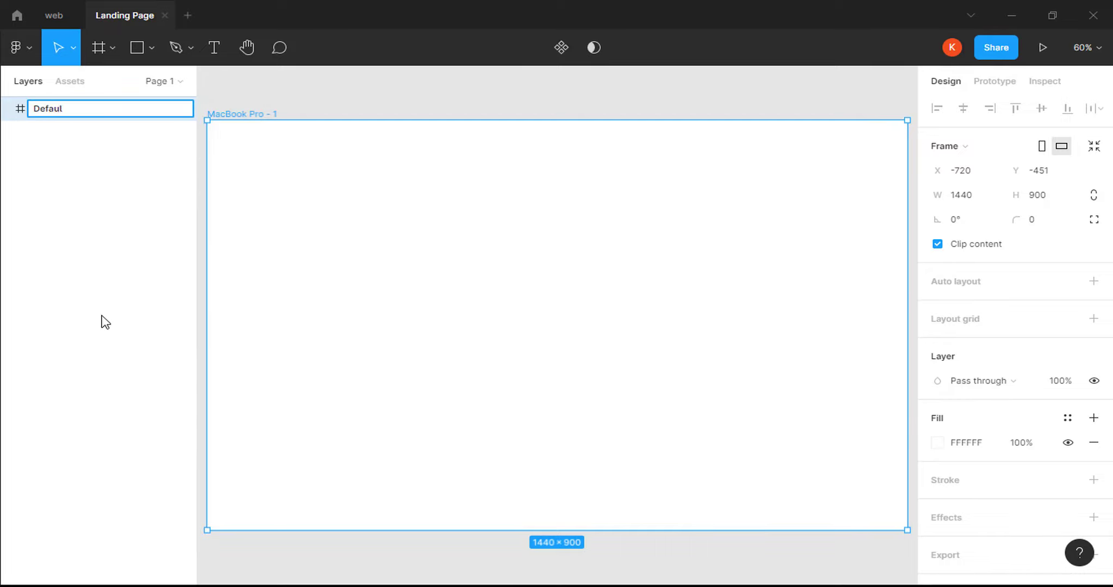
text(t Page)
key(super)
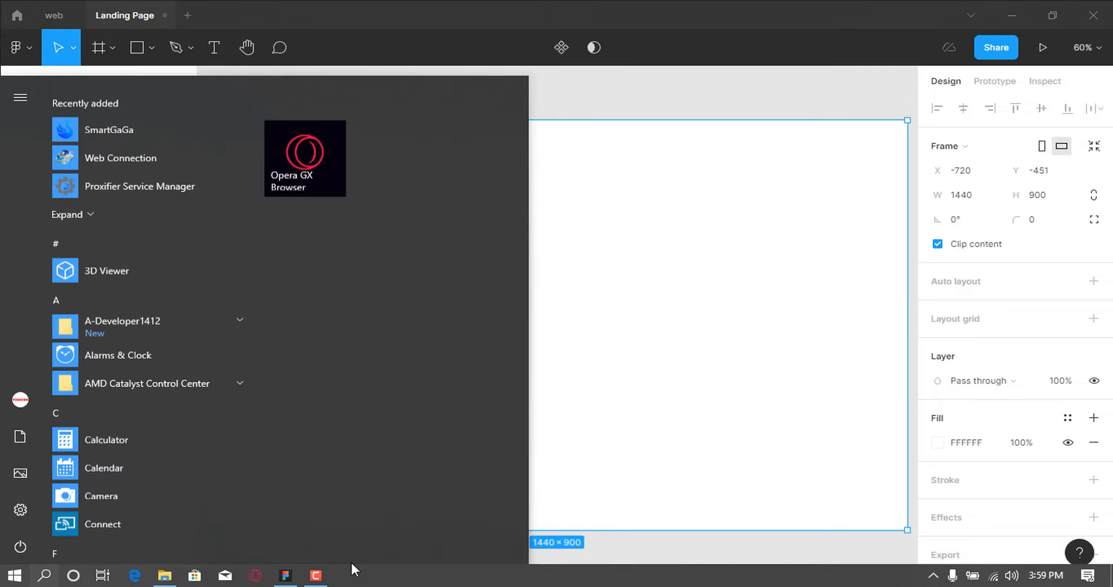
Drag sas.jpg from the pic folder onto the frame as its background.
click(172, 580)
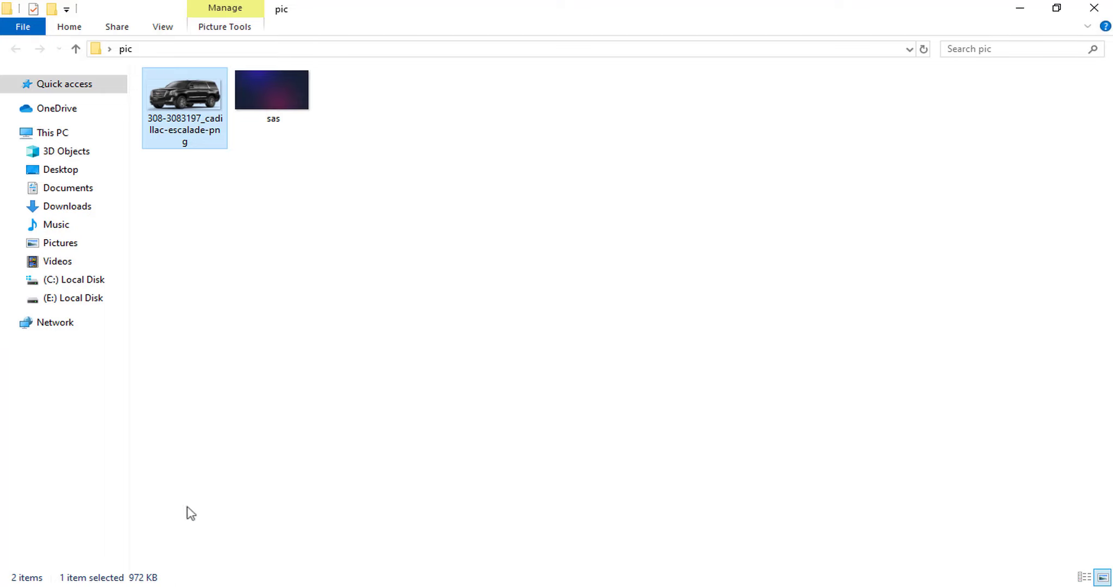
drag(281, 81, 392, 325)
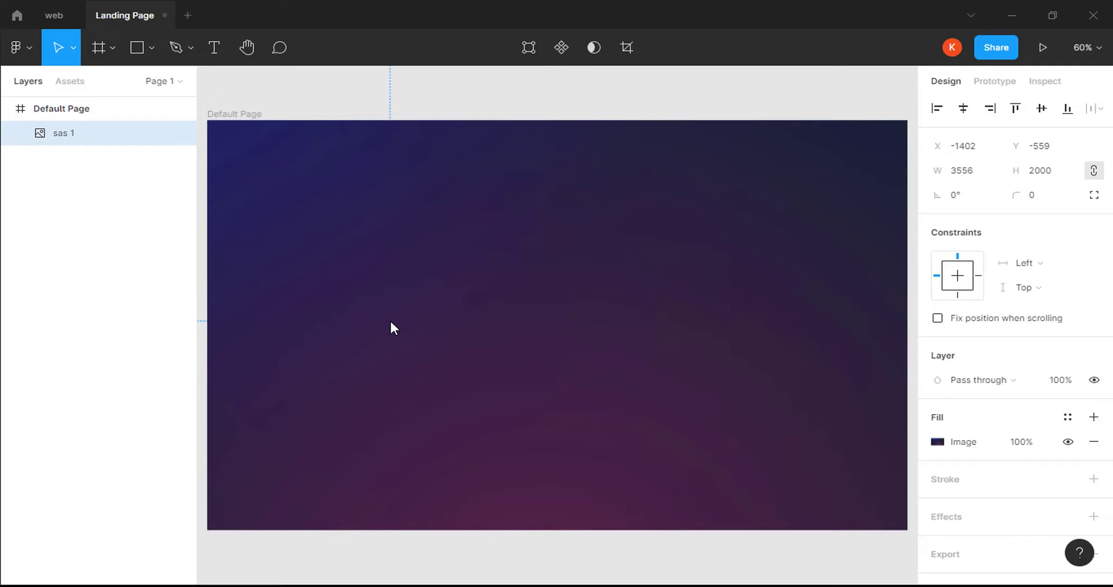
Draw a triangle with the Pen tool over the frame's lower-left corner and give it a grey fill.
click(190, 45)
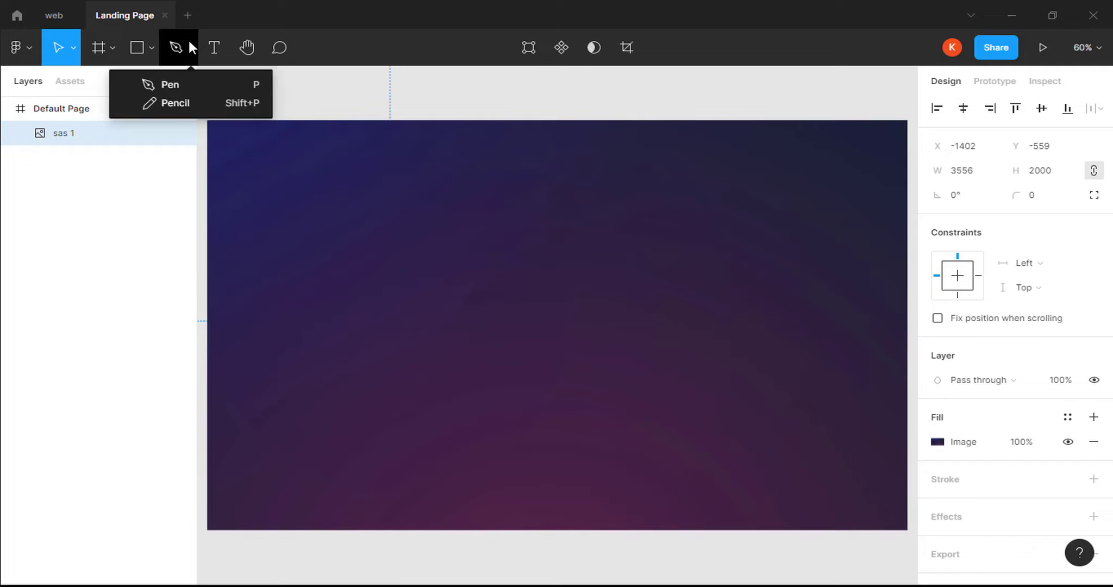
click(183, 85)
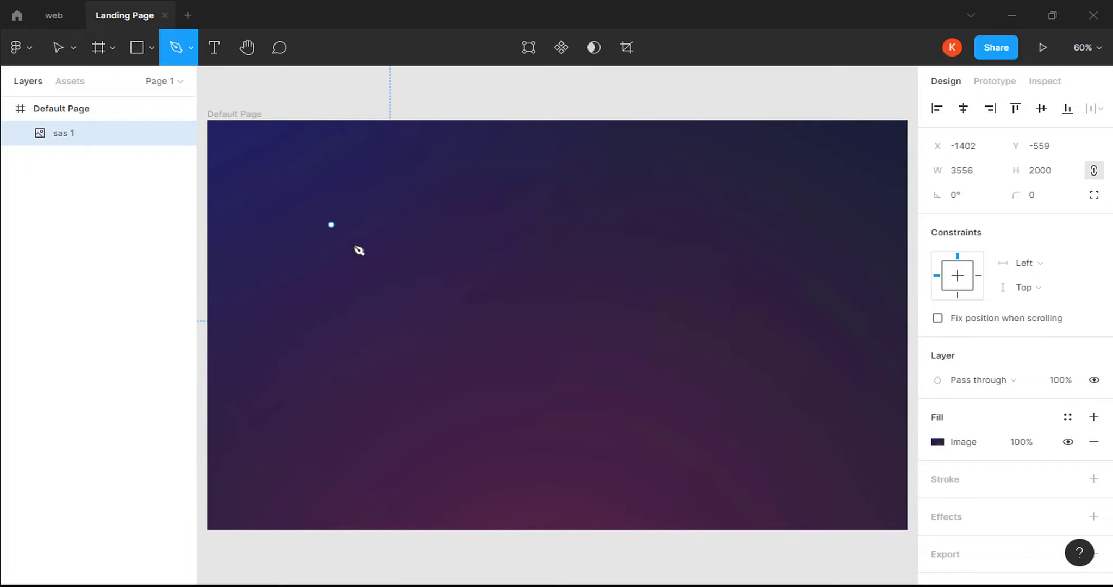
key(ctrl+minus)
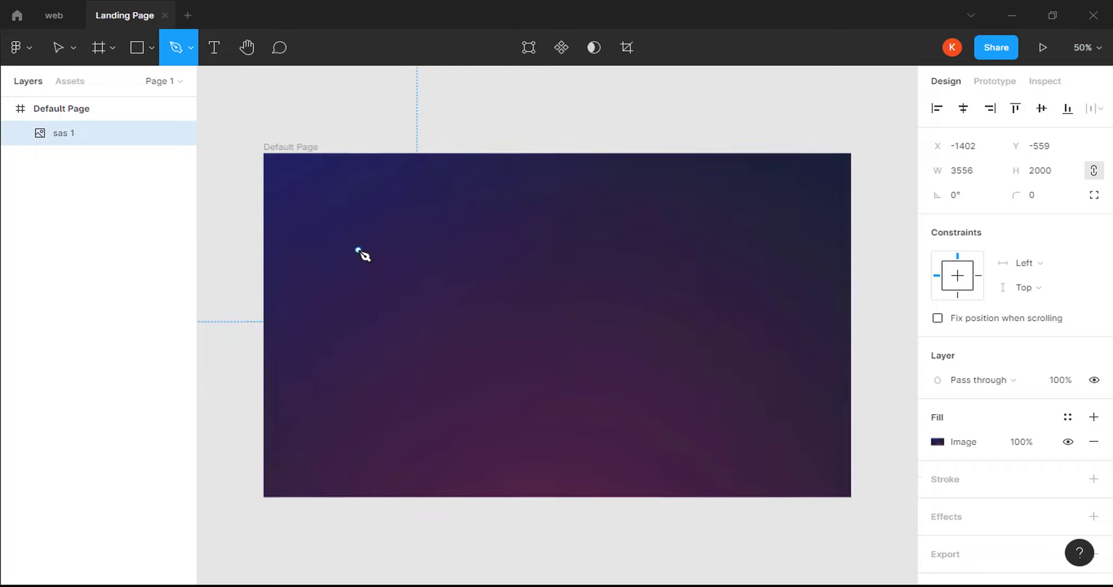
click(468, 366)
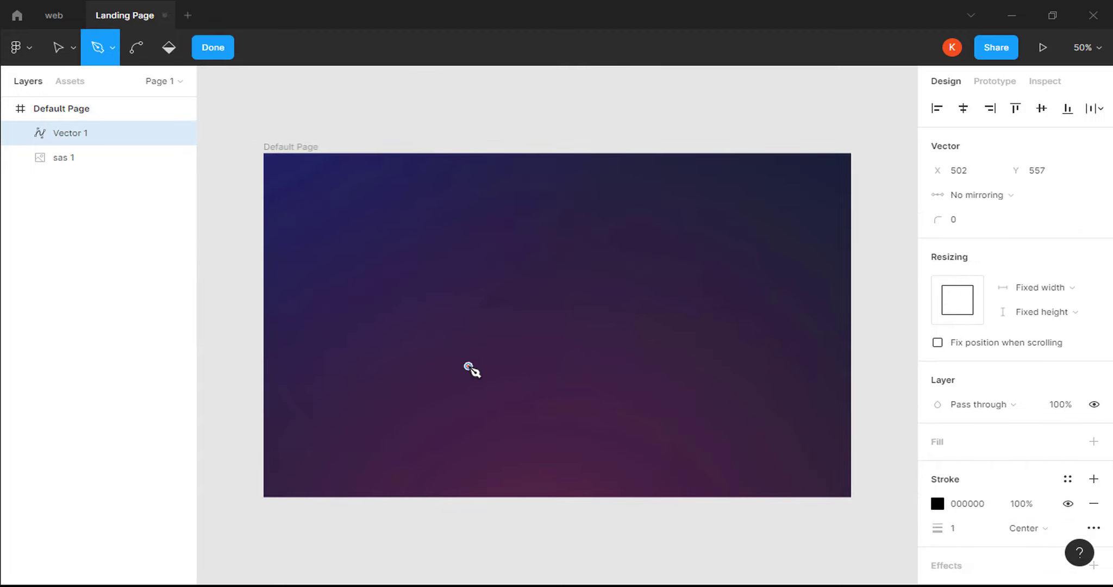
click(235, 427)
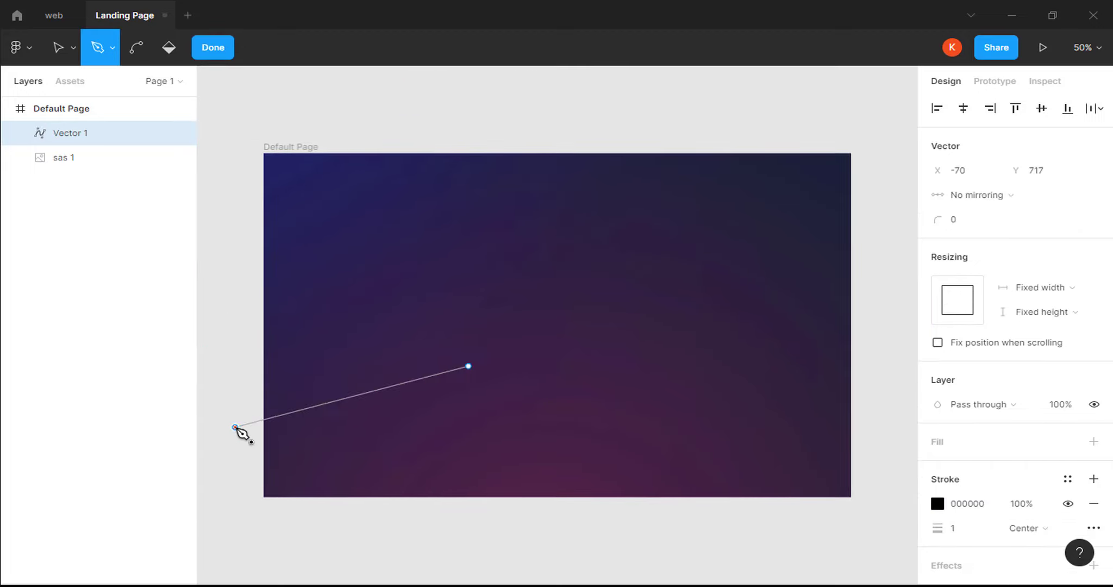
click(214, 572)
click(469, 366)
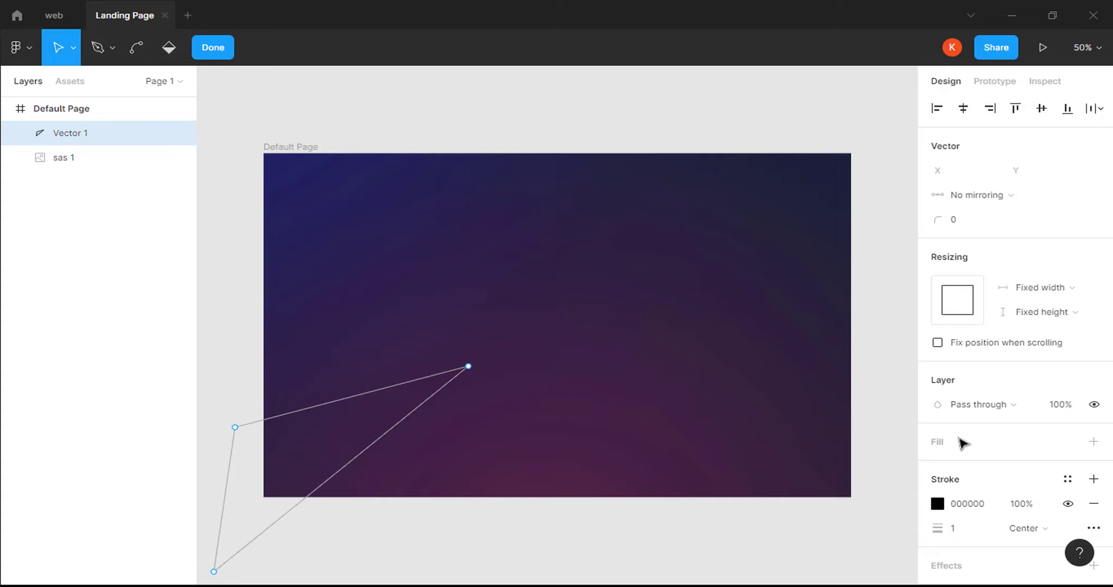
click(1093, 443)
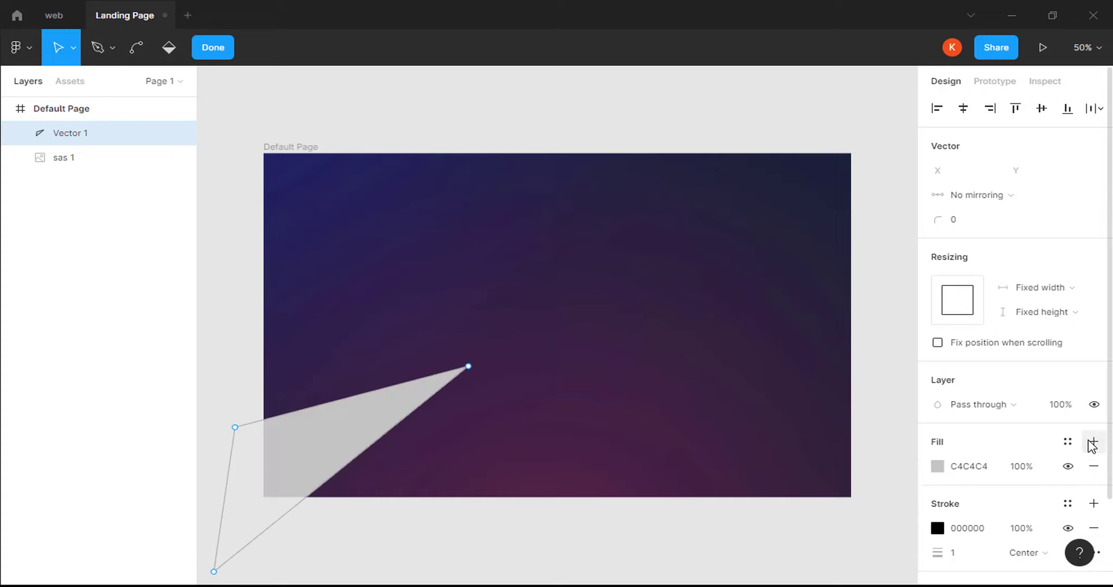
Widen the grey wedge to the right and tilt it slightly.
key(Escape)
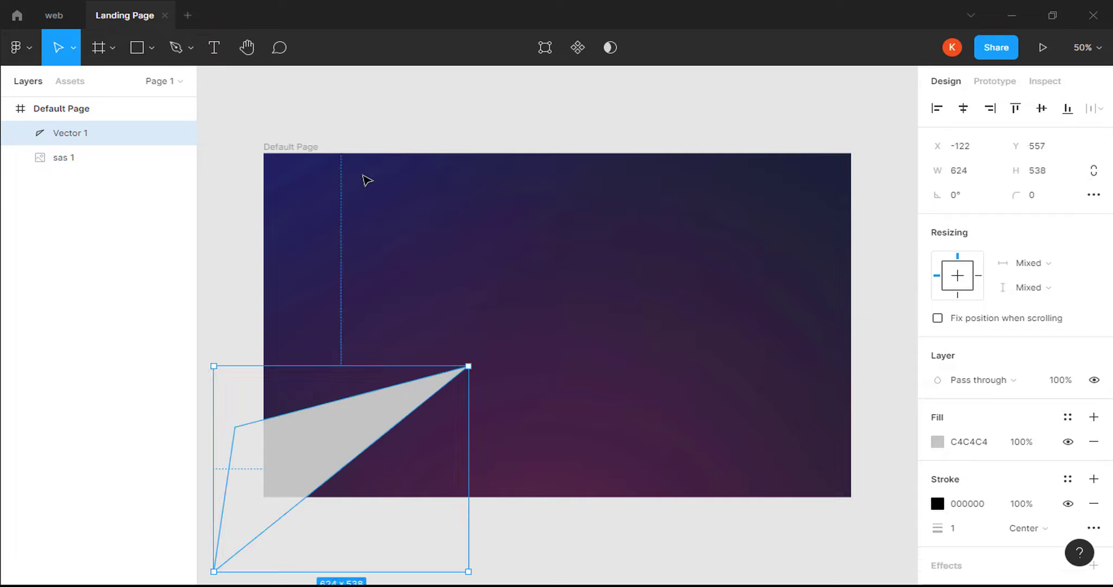
key(Escape)
click(380, 432)
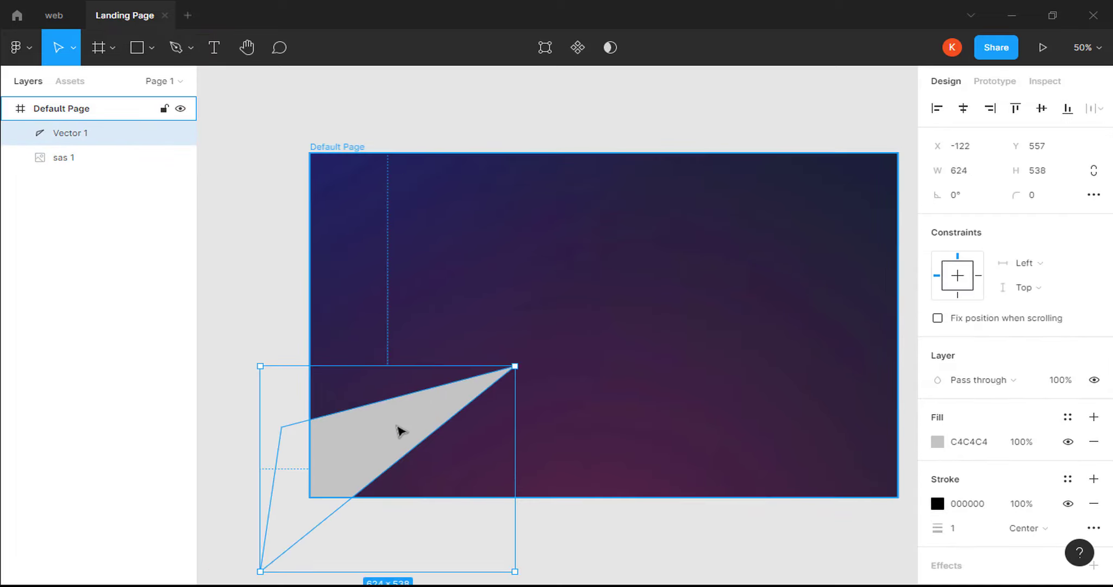
drag(515, 417, 549, 418)
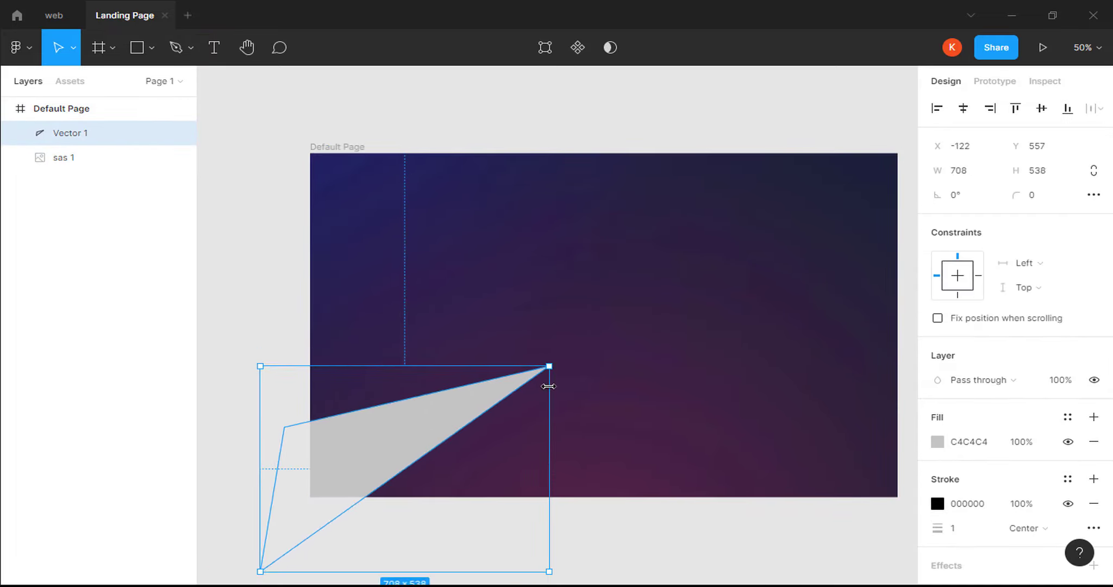
drag(556, 361, 571, 378)
click(636, 534)
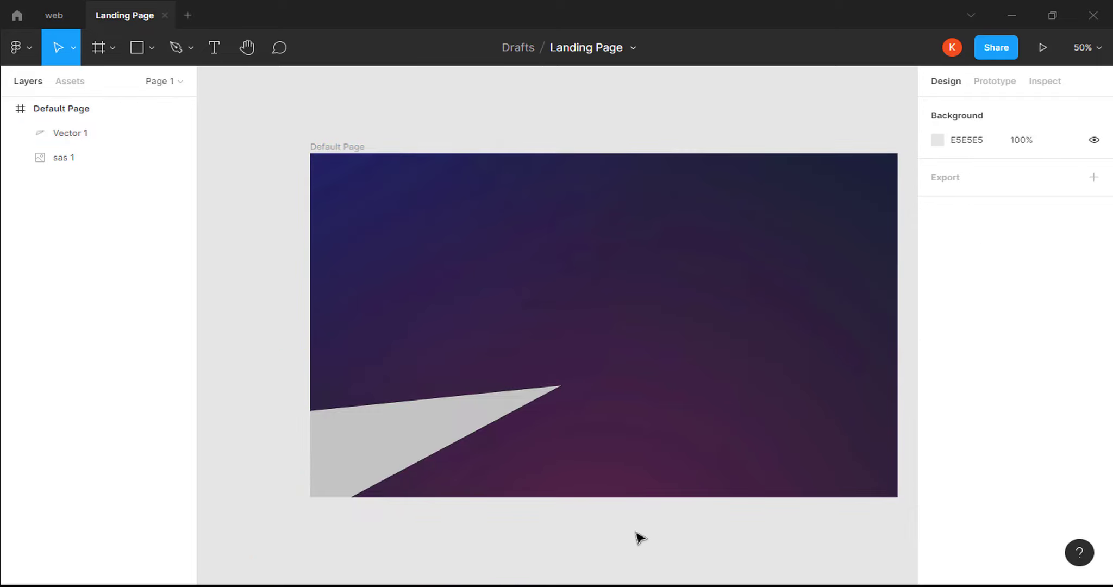
key(super)
Drag the Cadillac image from the pic folder into the frame and shrink it proportionally.
click(163, 583)
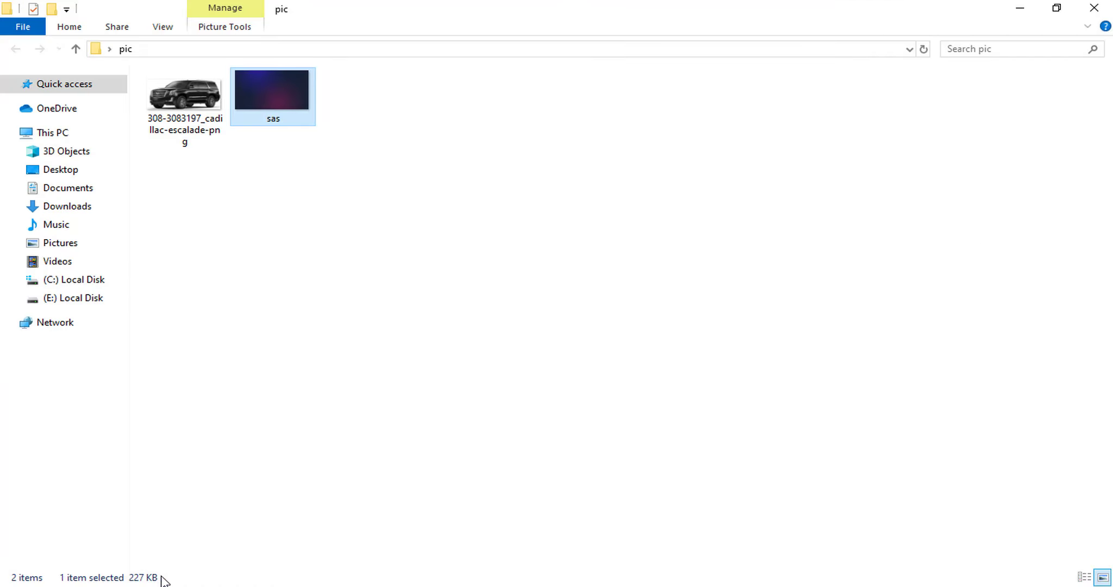
drag(185, 80, 597, 329)
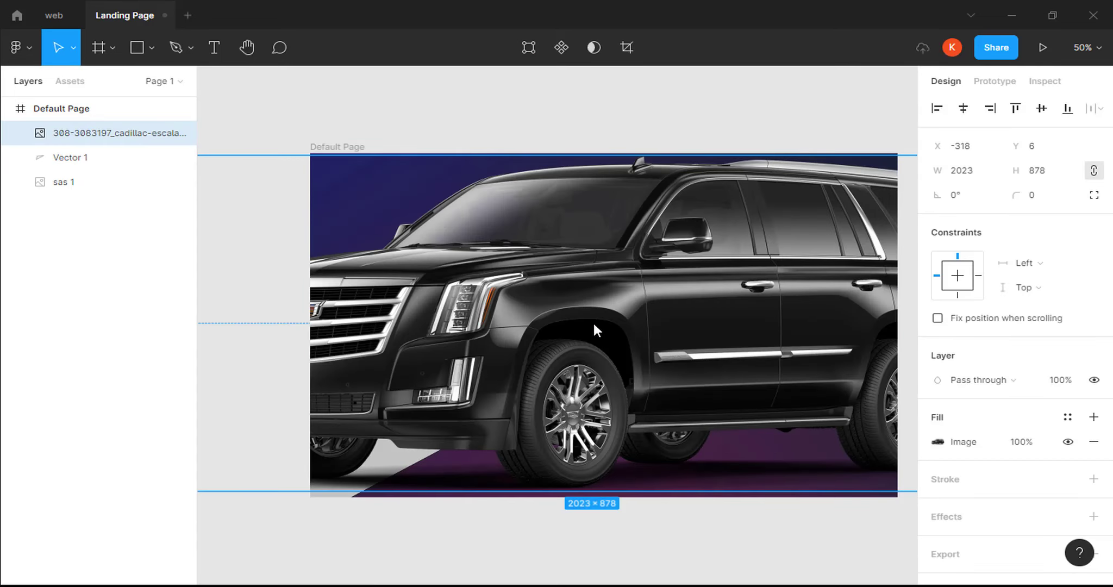
key(minus)
drag(367, 240, 545, 300)
drag(653, 350, 576, 311)
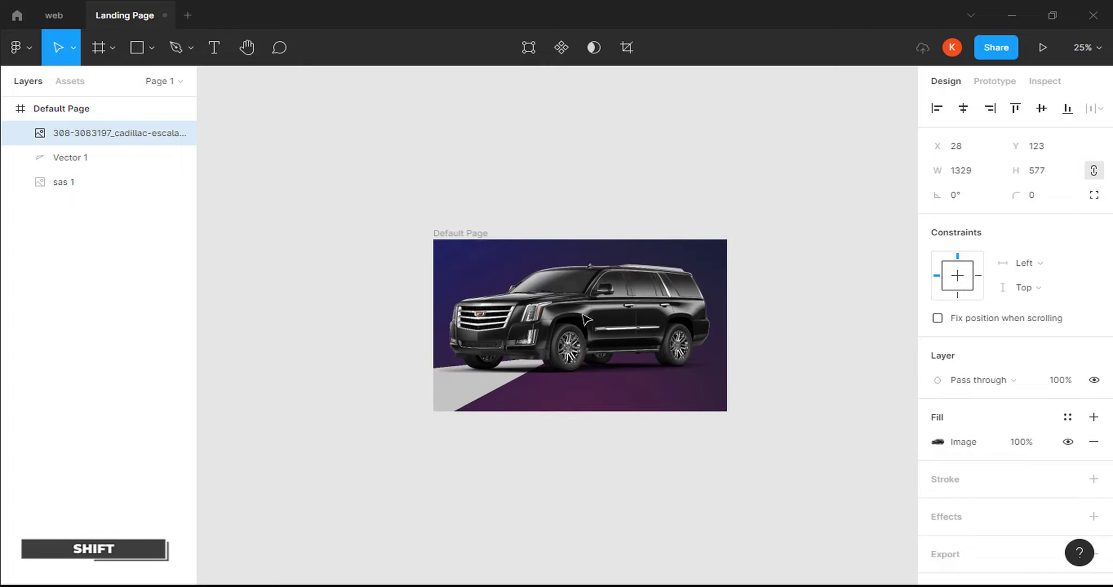
key(plus)
Resize the car to 1147×498 and nudge it into place above the grey wedge.
drag(320, 194, 393, 227)
drag(624, 313, 581, 316)
key(shift+Left)
key(shift+Left)
key(shift+Left)
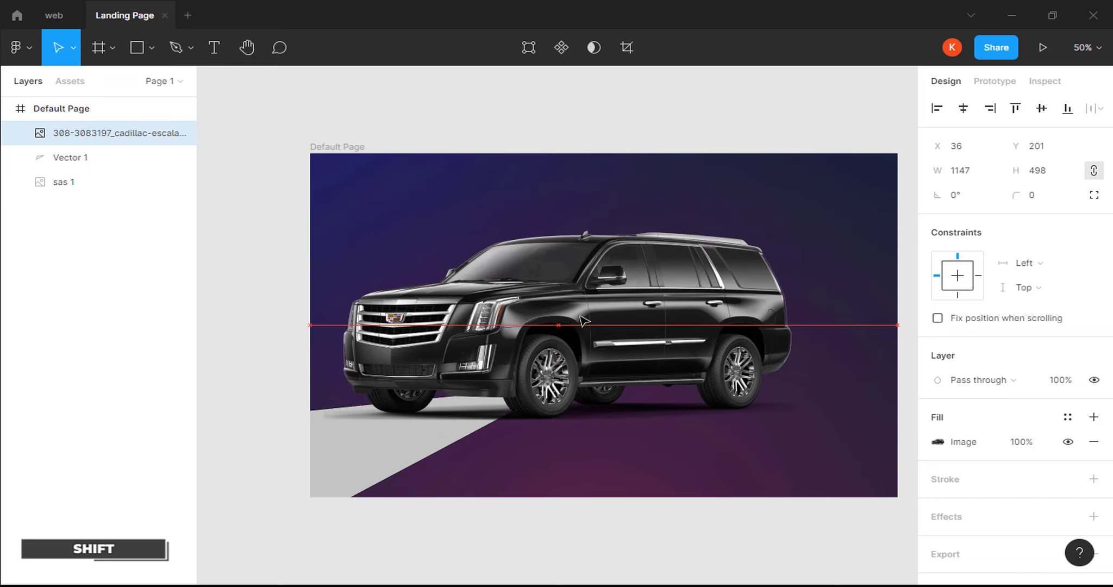
key(shift+Down)
key(Down)
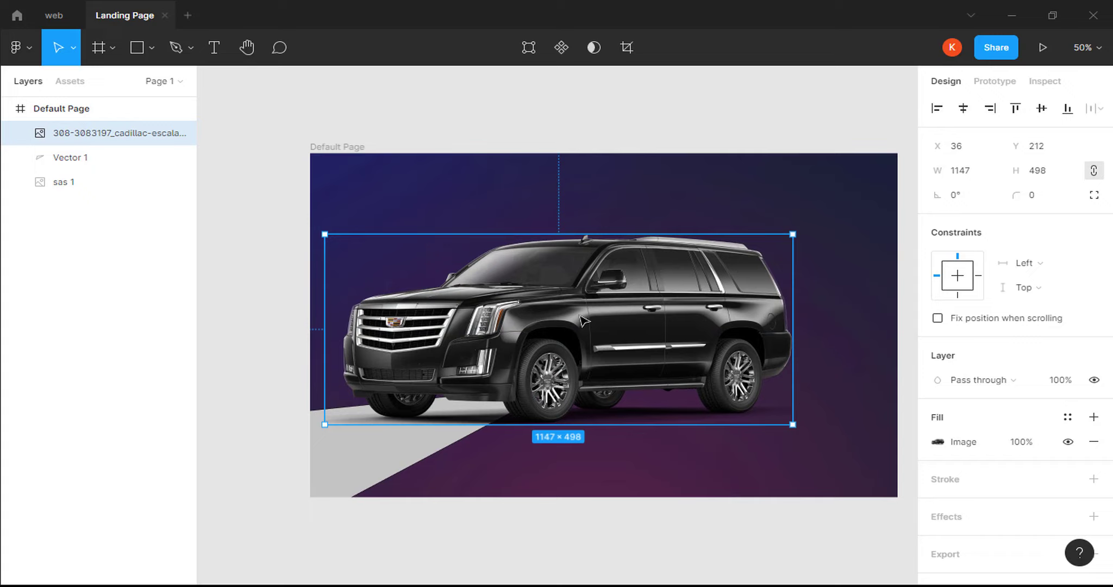
drag(584, 321, 577, 321)
click(620, 173)
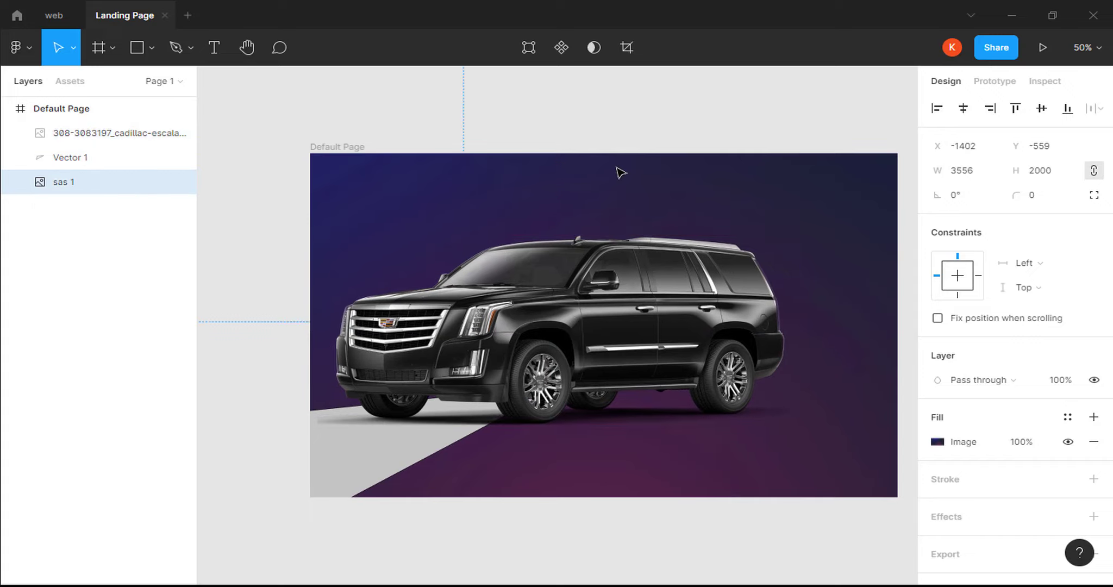
Draw a 168×172 rectangle right of the SUV with a corner radius of 30.
click(152, 48)
click(145, 85)
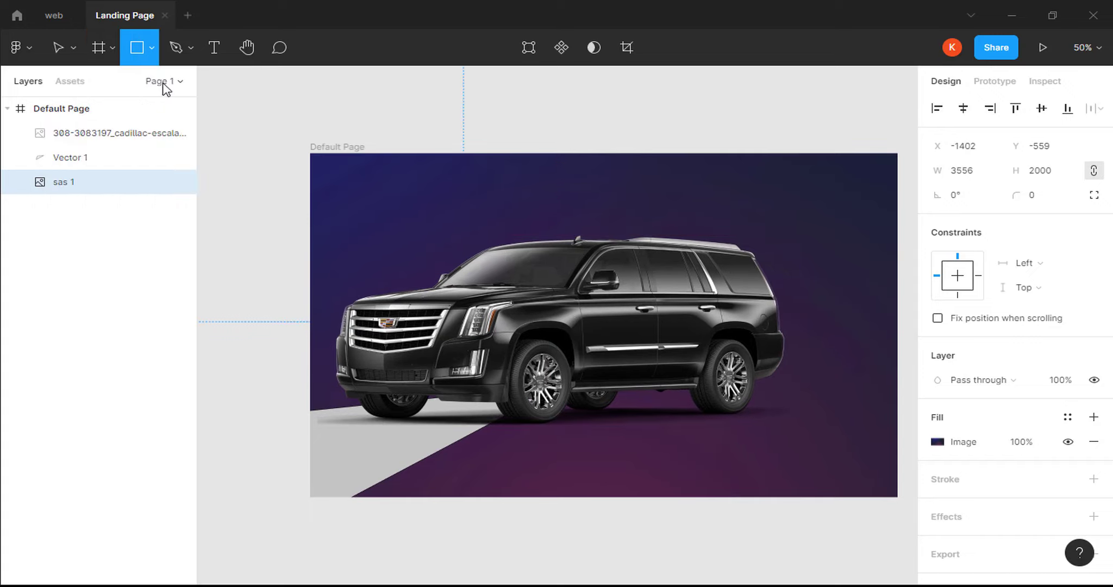
drag(817, 237, 884, 302)
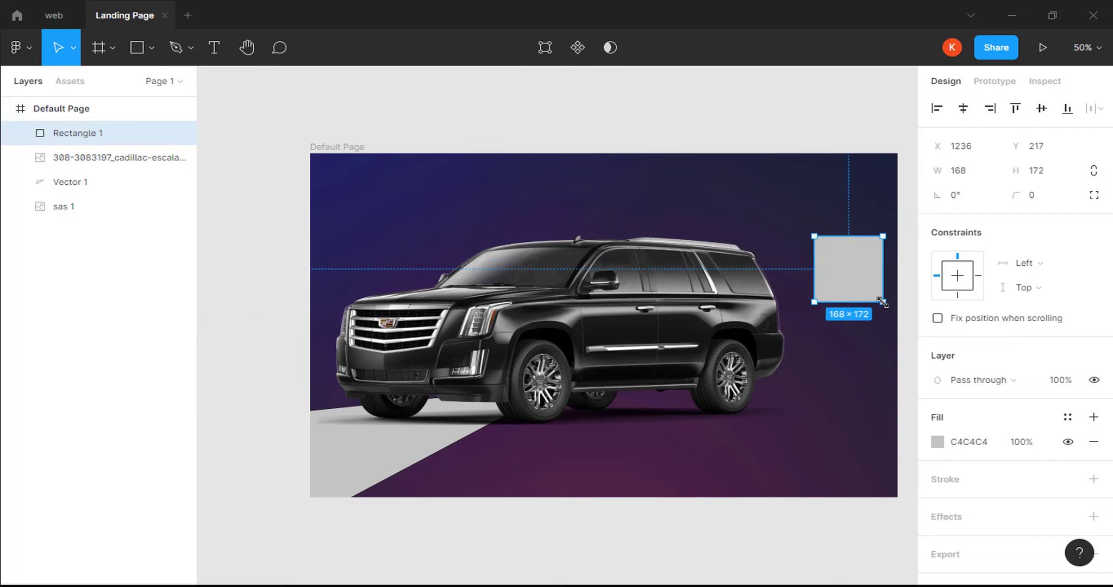
click(1033, 199)
text(3)
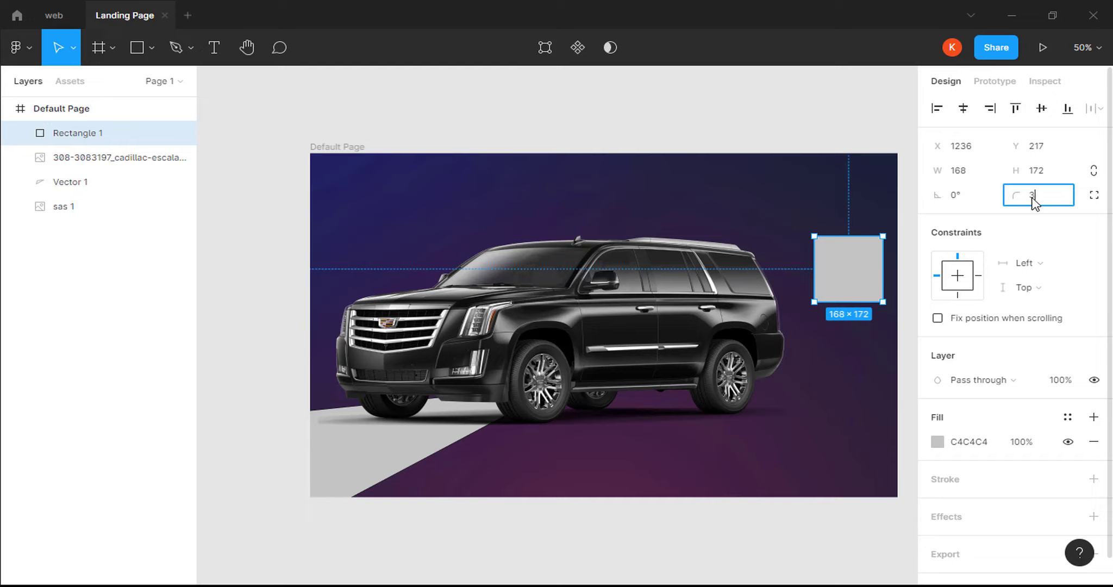
text(0)
key(Return)
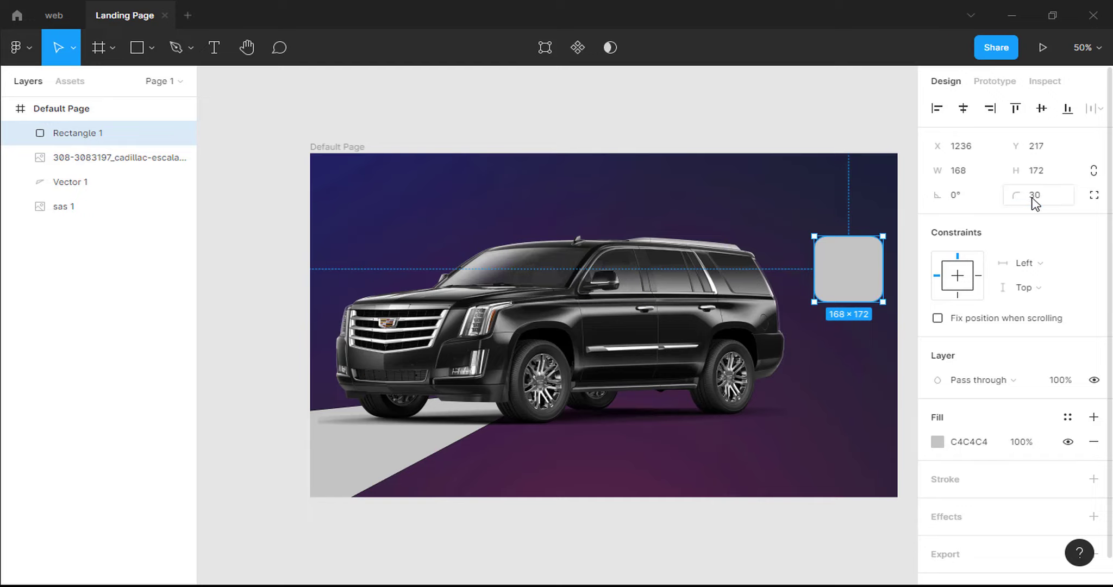
click(958, 447)
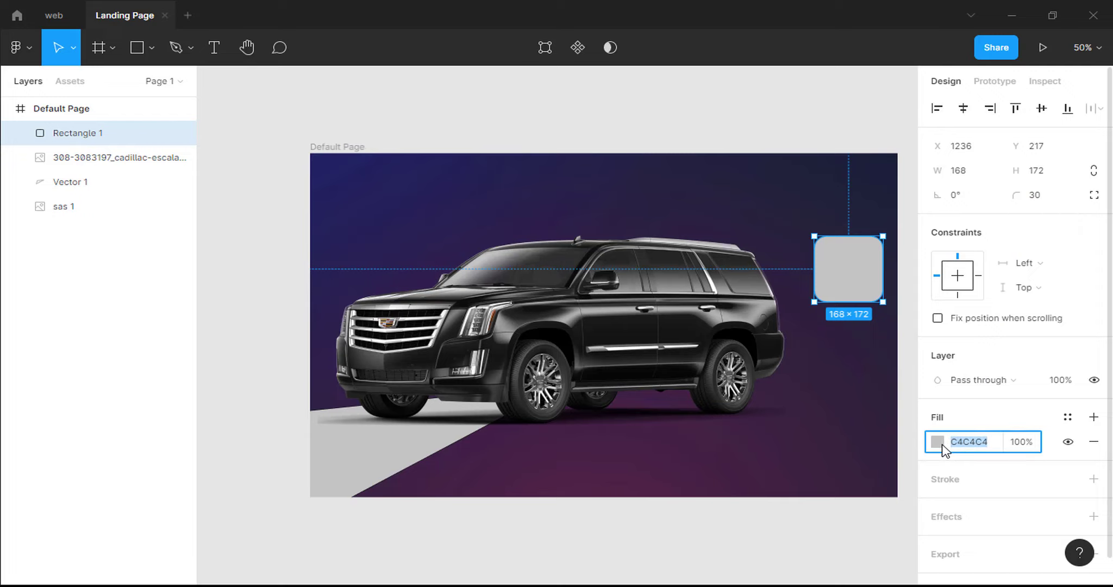
Set the rectangle's fill colour to white (FFFFFF).
click(939, 443)
drag(894, 178, 646, 190)
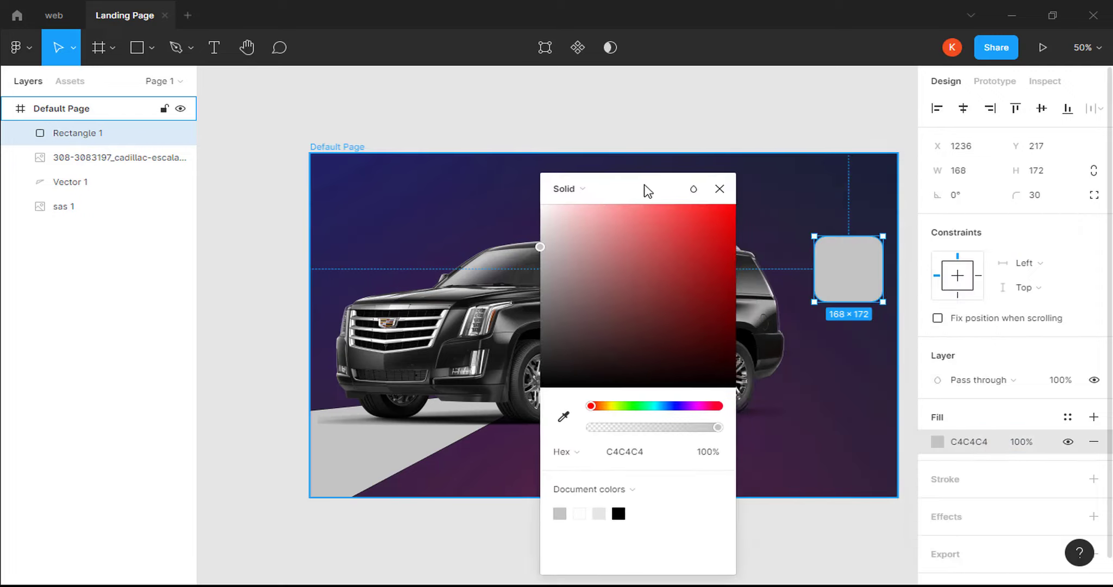
drag(601, 453, 616, 458)
double_click(615, 456)
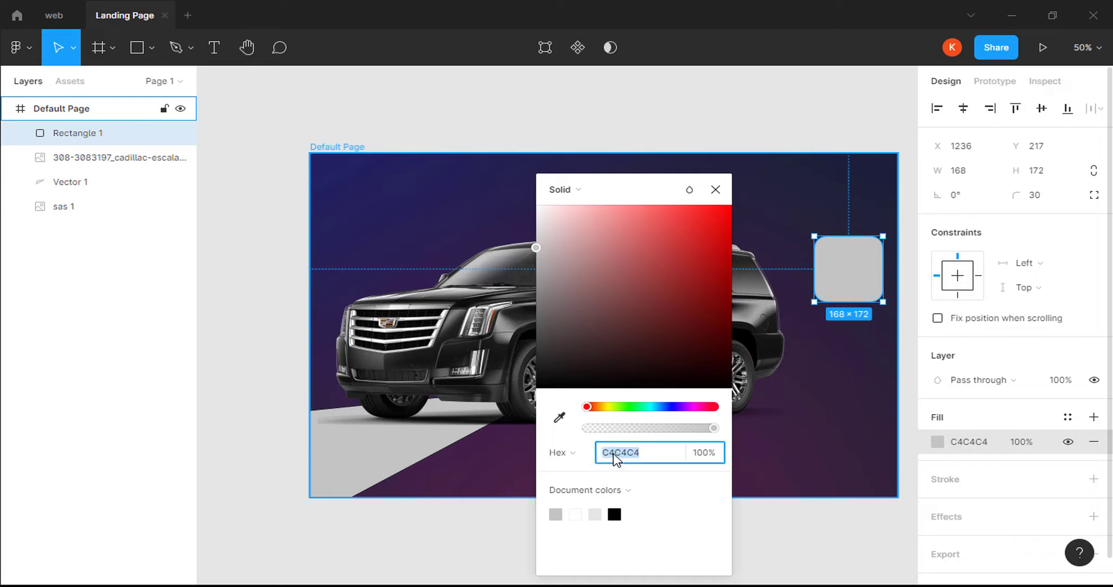
text(fff)
key(Return)
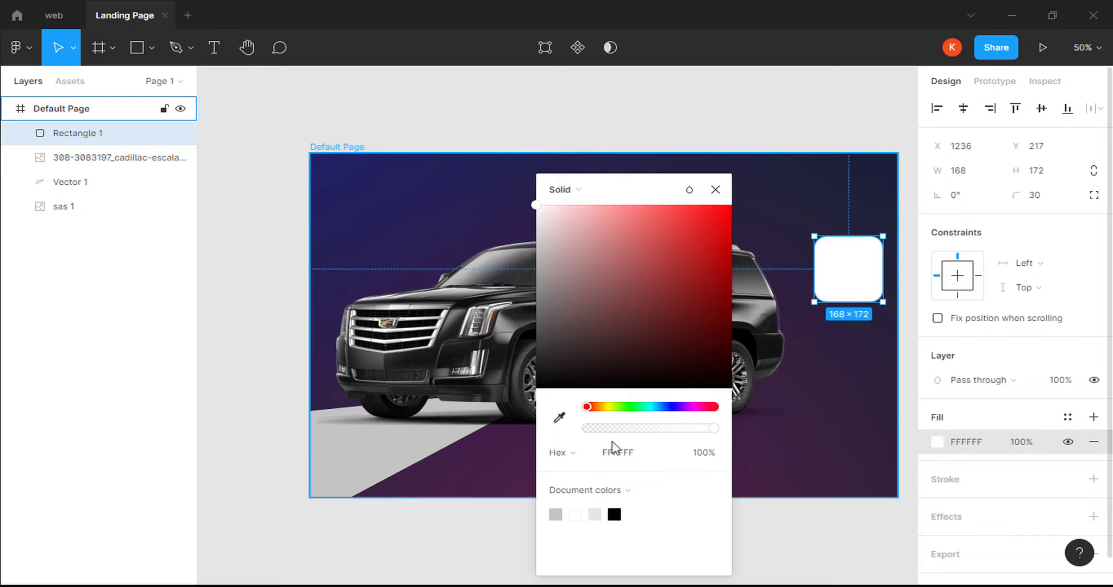
Change the fill to a diagonal linear gradient with a 60% opacity starting stop.
click(587, 190)
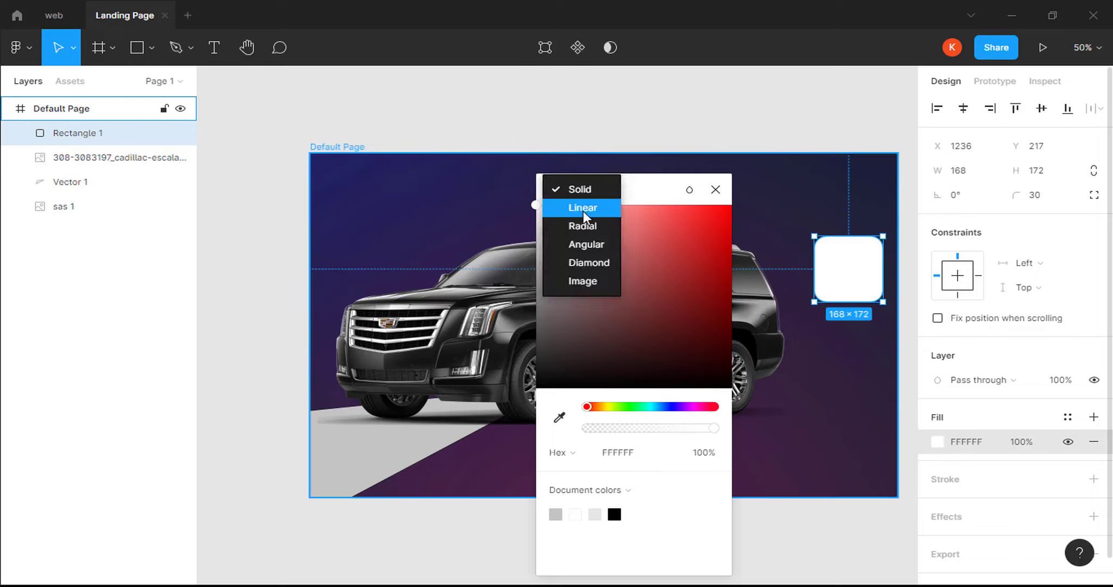
click(583, 208)
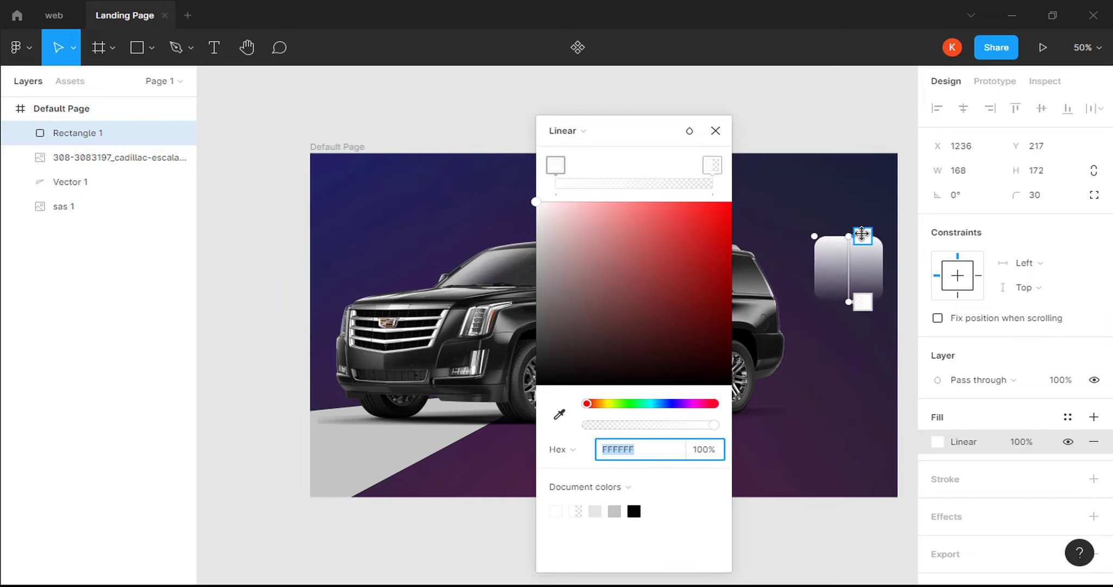
drag(839, 236, 821, 243)
mouse_move(849, 302)
mouse_down()
mouse_move(871, 291)
mouse_move(870, 301)
mouse_up()
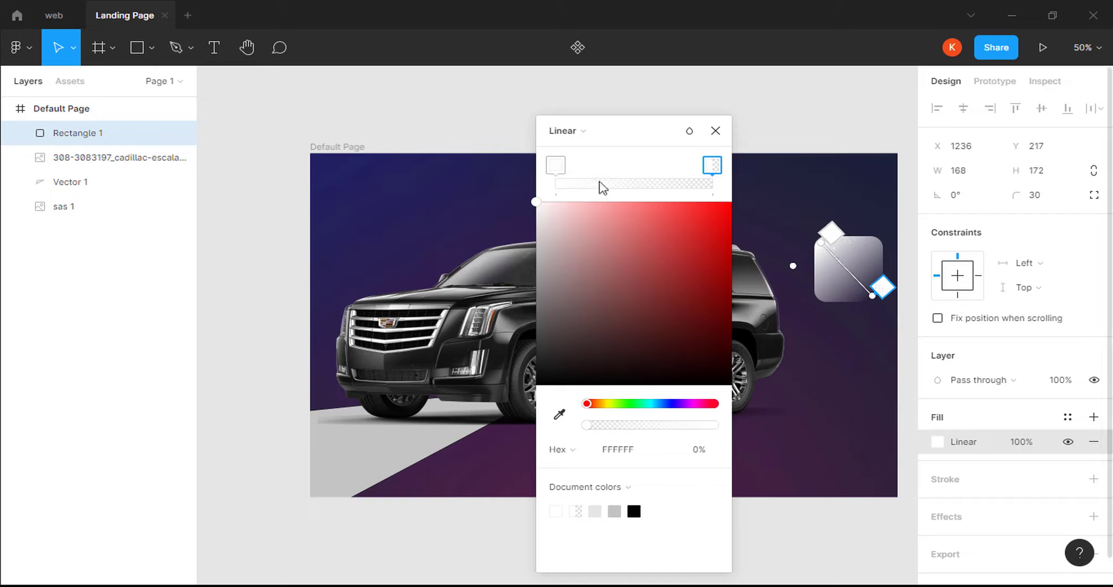
click(559, 169)
click(705, 450)
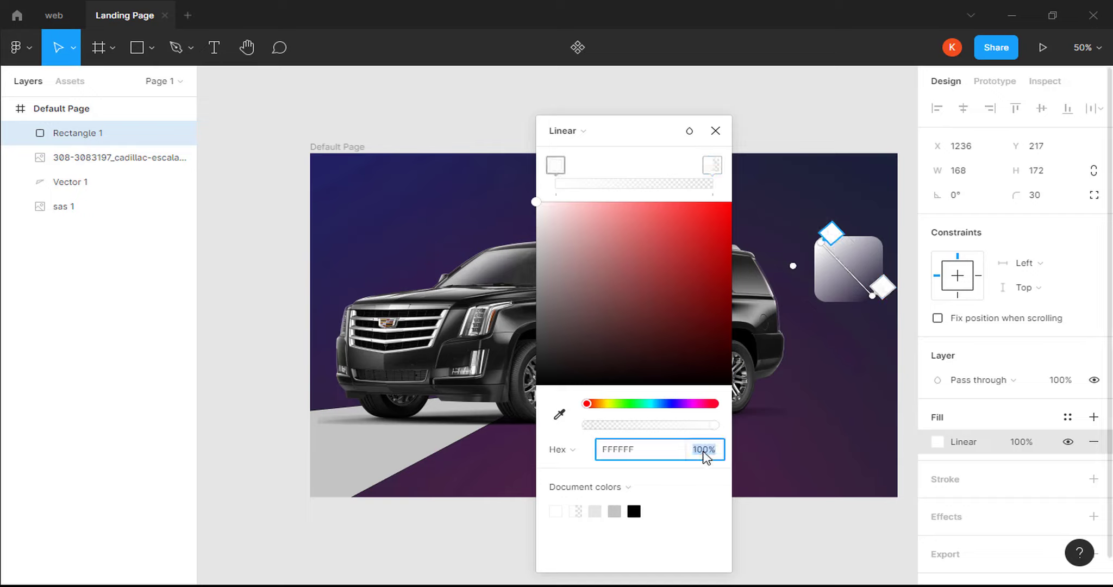
key(Return)
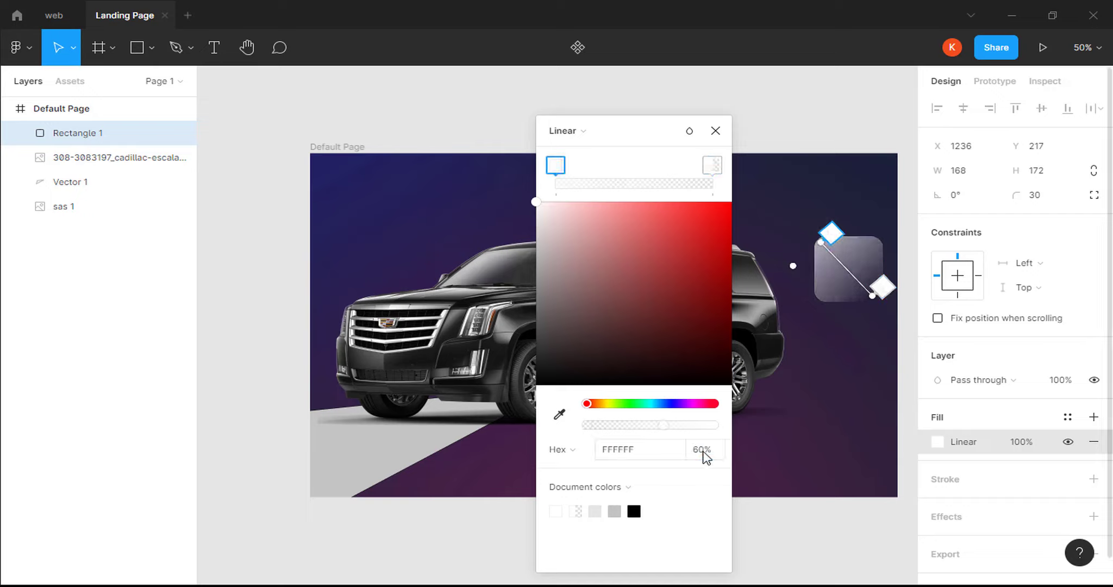
Set the gradient's ending stop to 20% opacity and add a stroke.
click(714, 169)
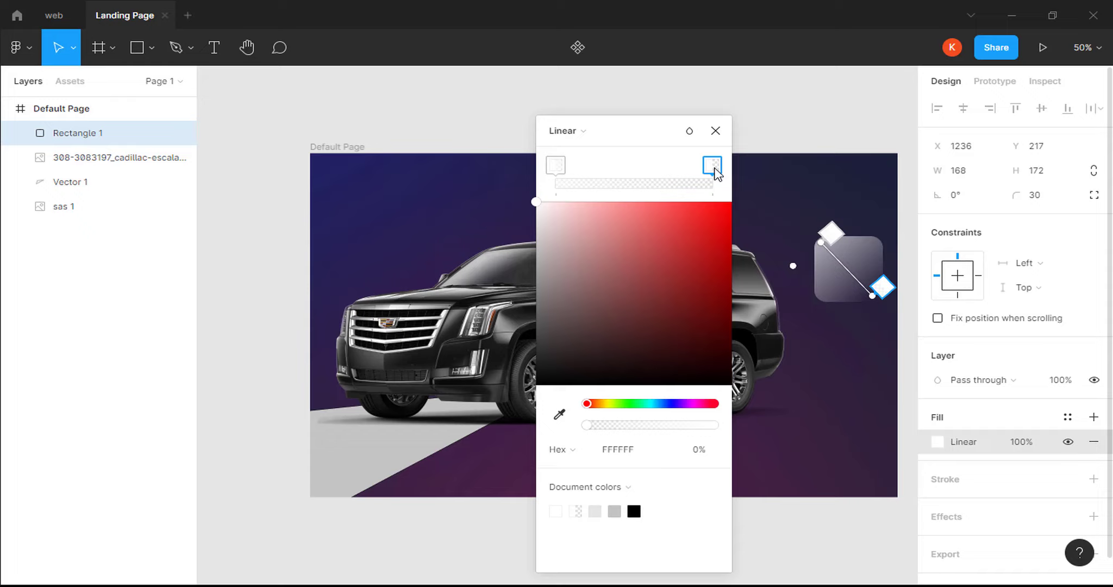
click(699, 451)
text(20)
key(Return)
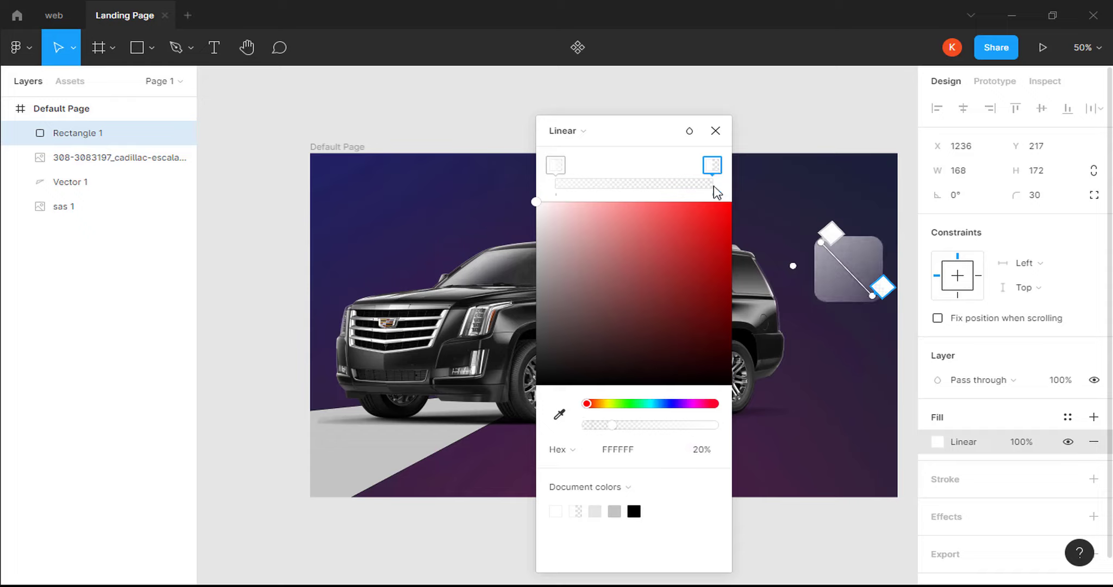
click(715, 131)
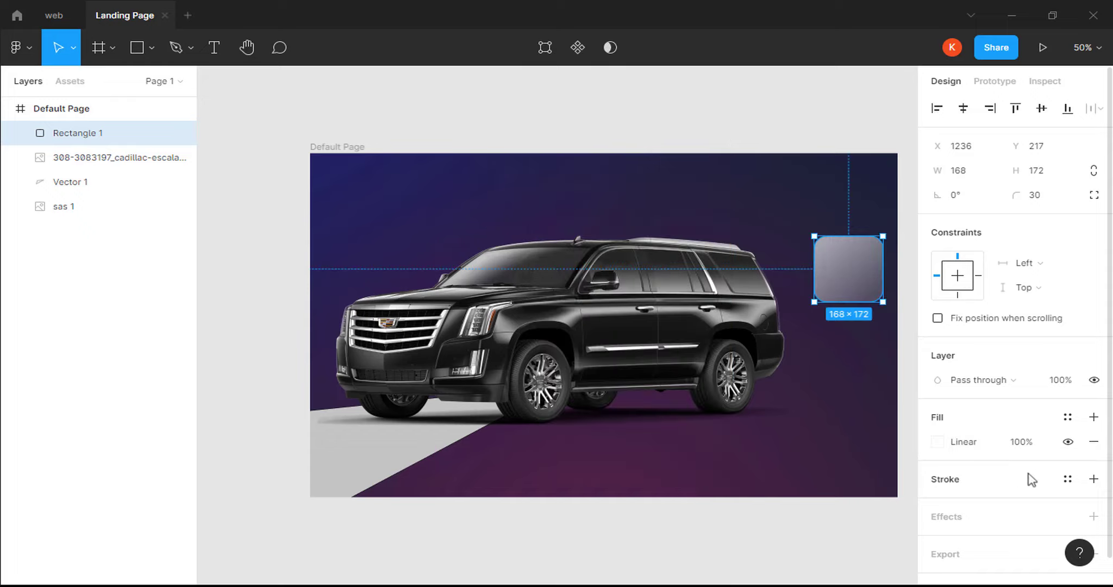
click(1094, 479)
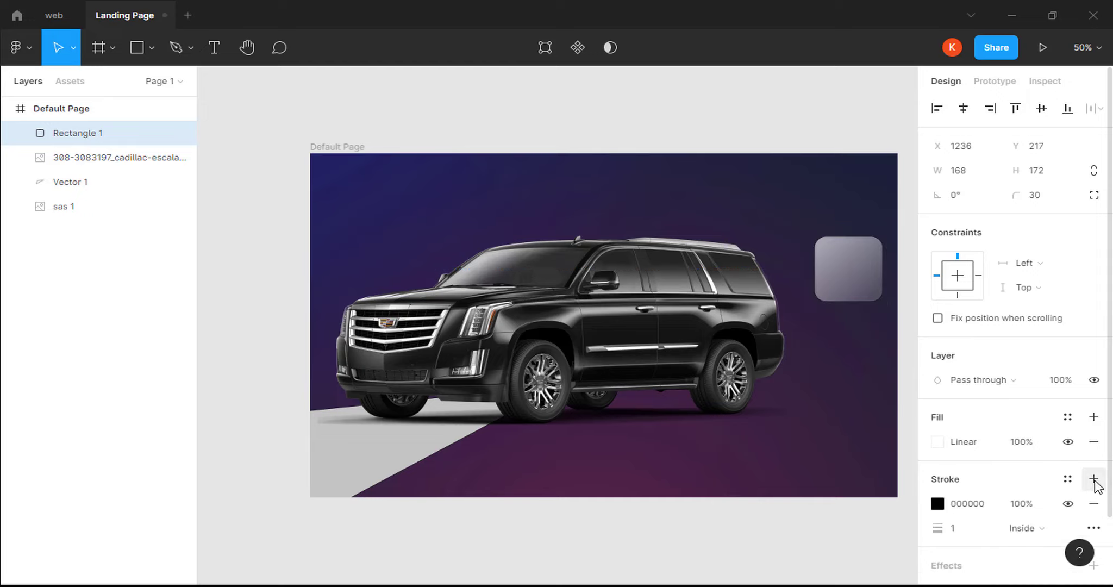
Make the rectangle's stroke white (FFFFFF) at 20% opacity.
click(972, 509)
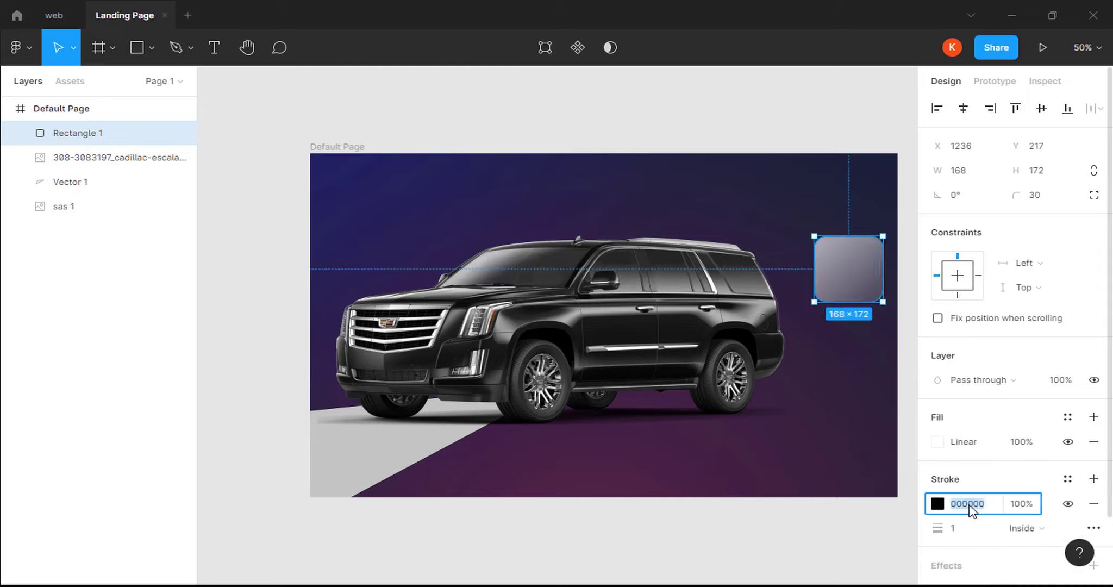
text(ffffff)
key(Return)
click(1020, 508)
key(ctrl+plus)
key(space)
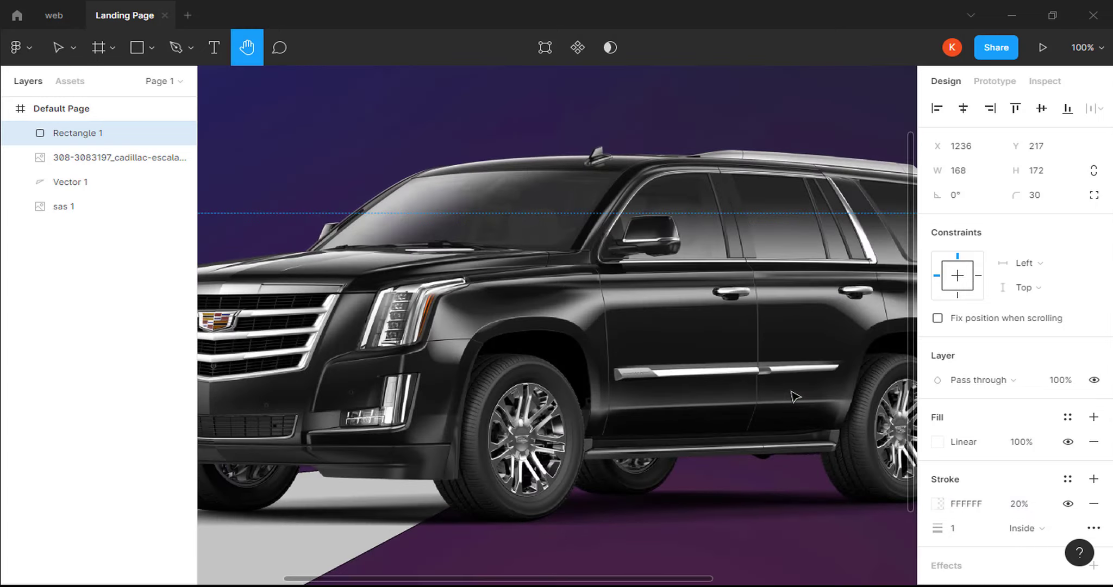
drag(808, 390, 374, 408)
scroll(915, 341, up, 3)
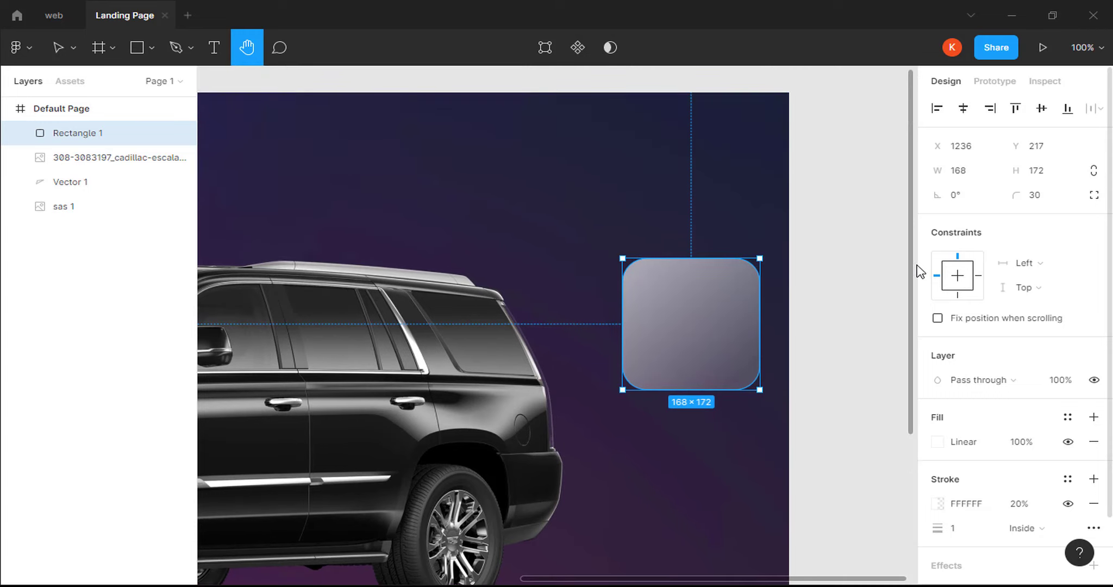
drag(717, 394, 705, 361)
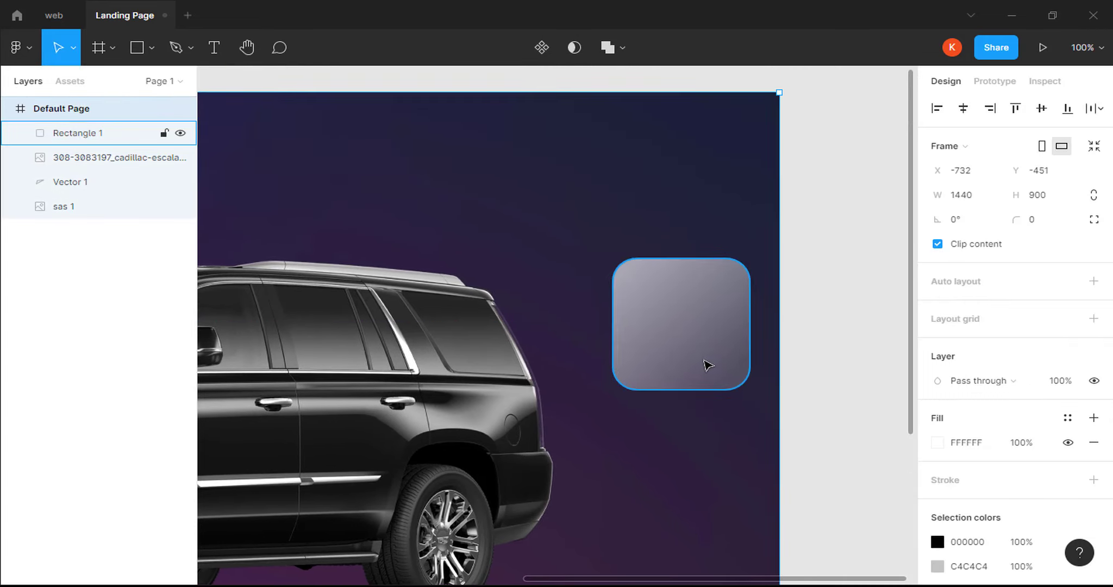
click(704, 361)
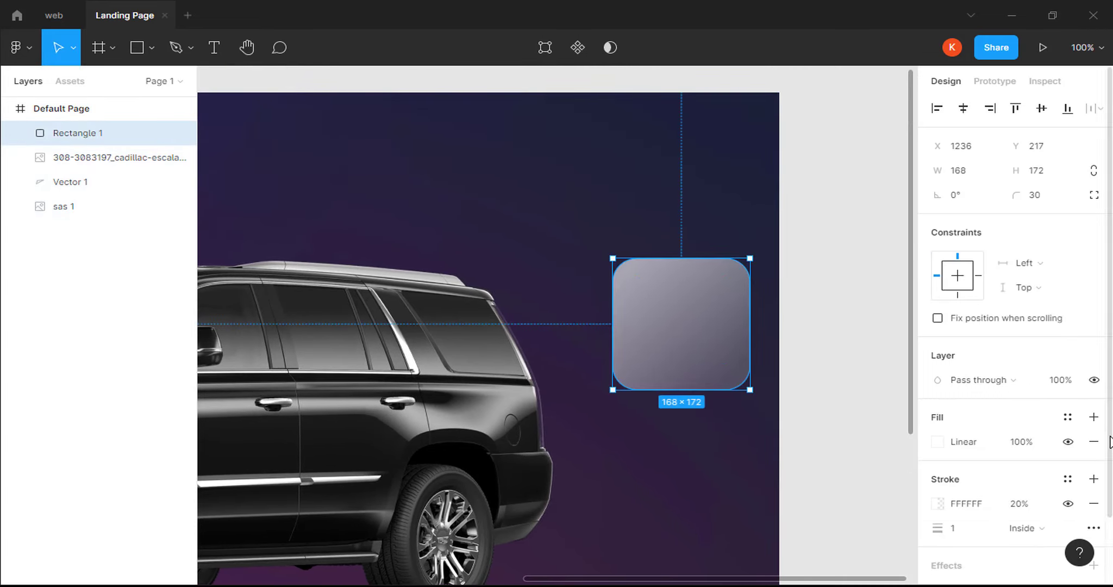
scroll(1109, 541, down, 2)
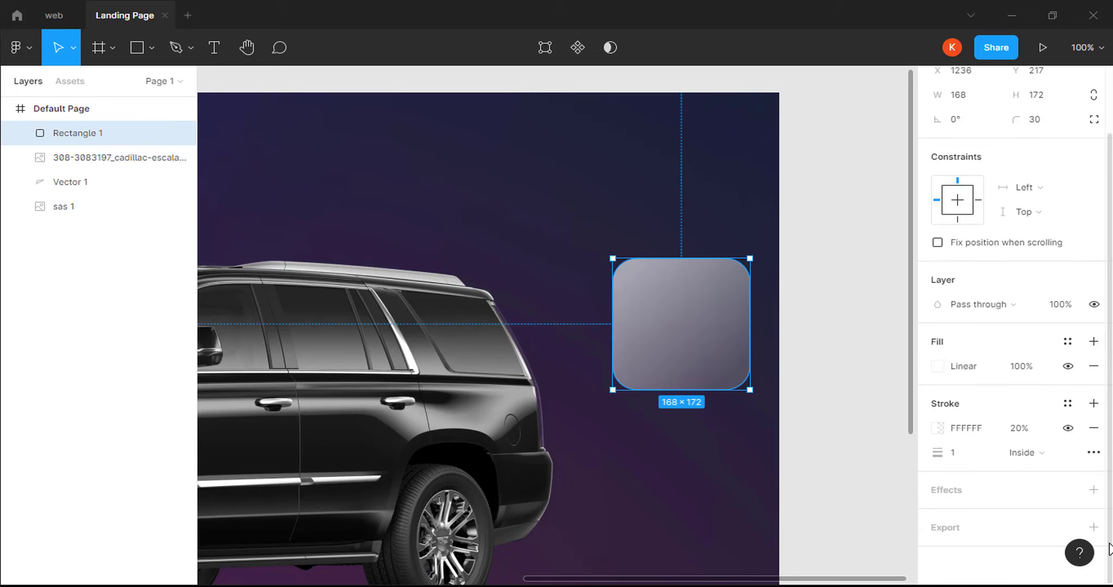
Add a black drop shadow with Y 20, blur 40 and 5% opacity.
click(1094, 489)
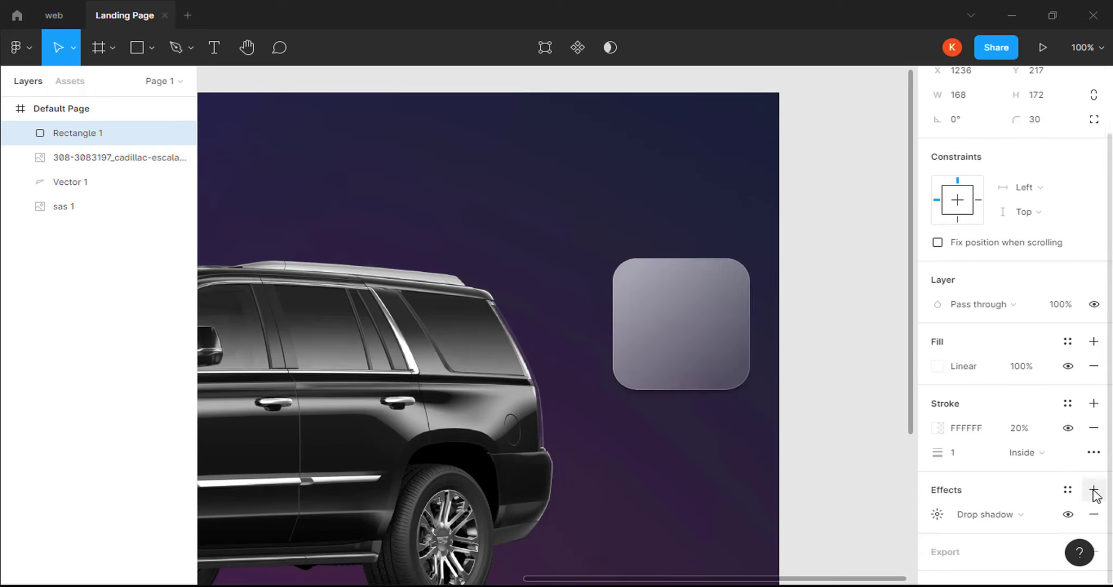
click(937, 515)
click(872, 470)
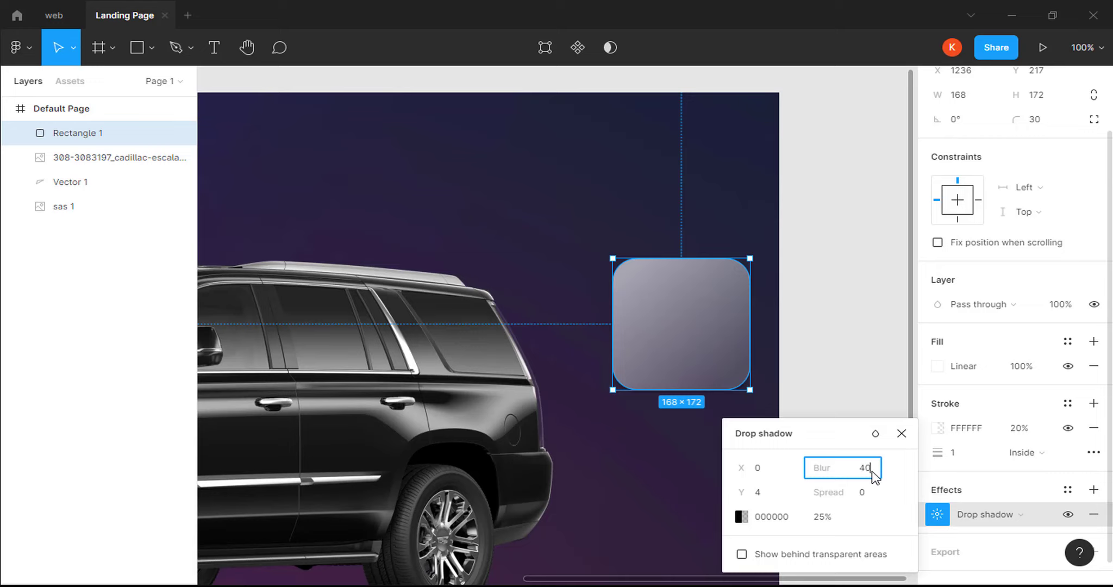
click(779, 500)
text(20)
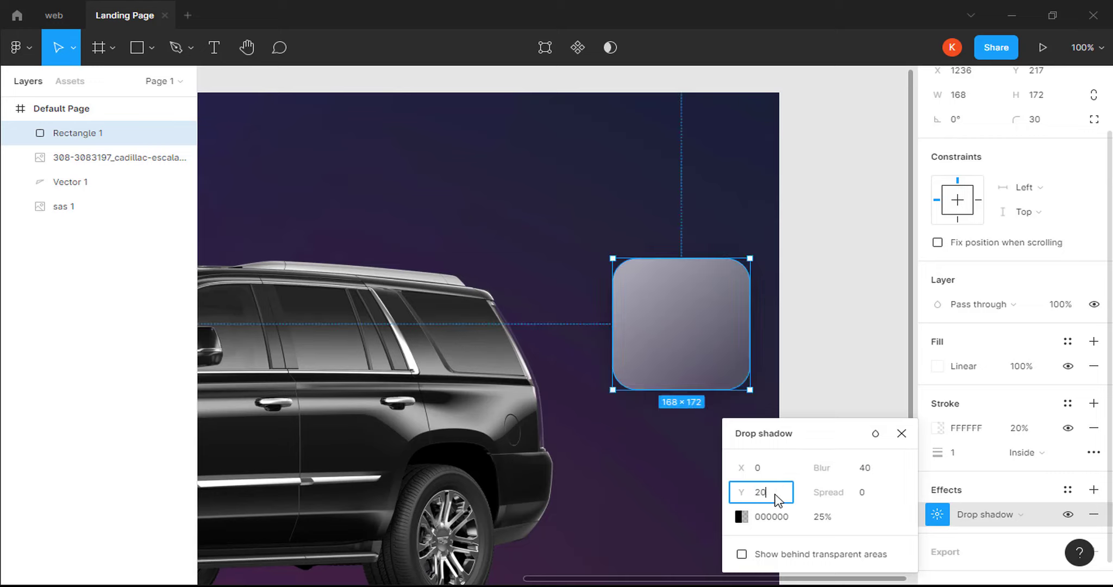
click(821, 520)
text(5)
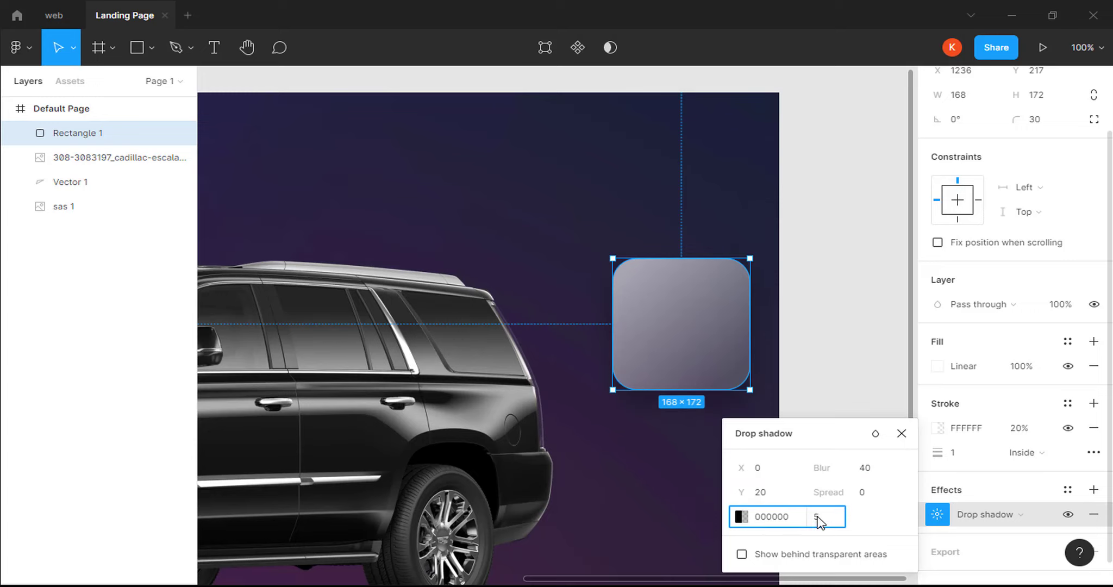
key(Return)
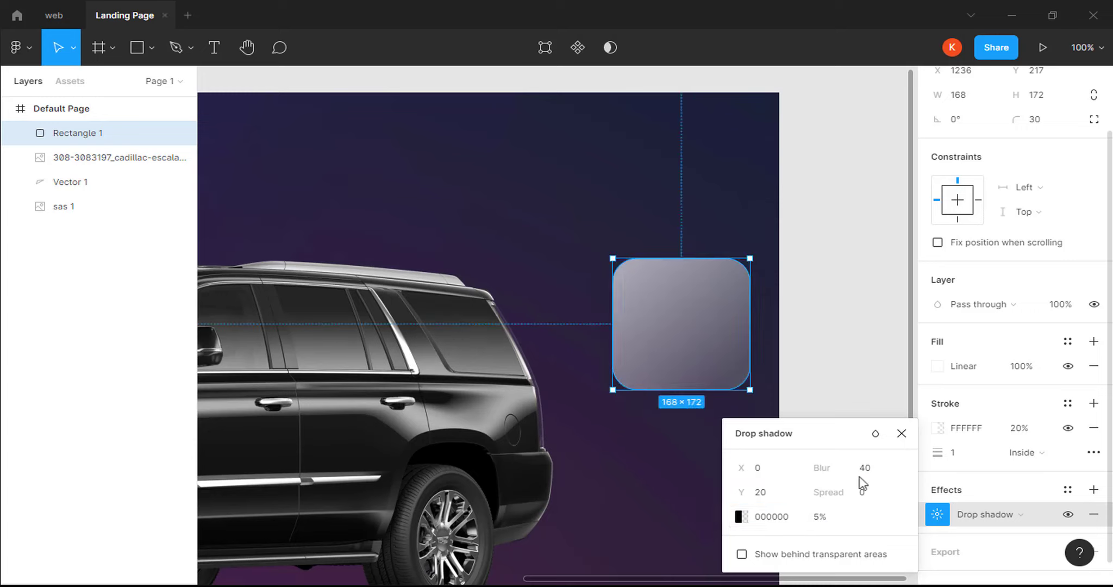
click(902, 433)
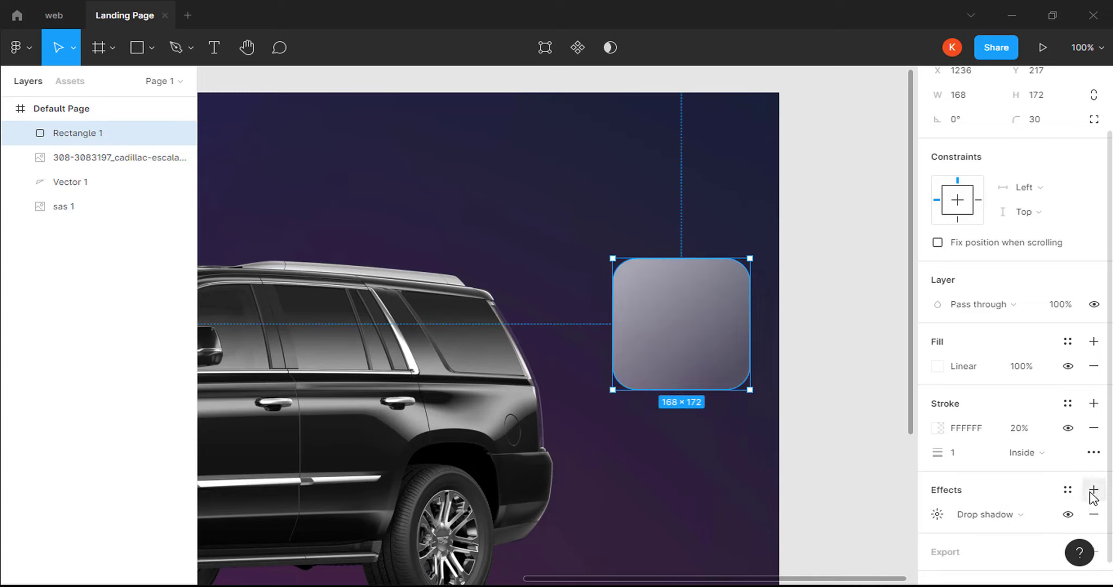
Add a background blur of 20 and position the rectangle at X 1220, Y 200.
click(1094, 490)
click(1038, 516)
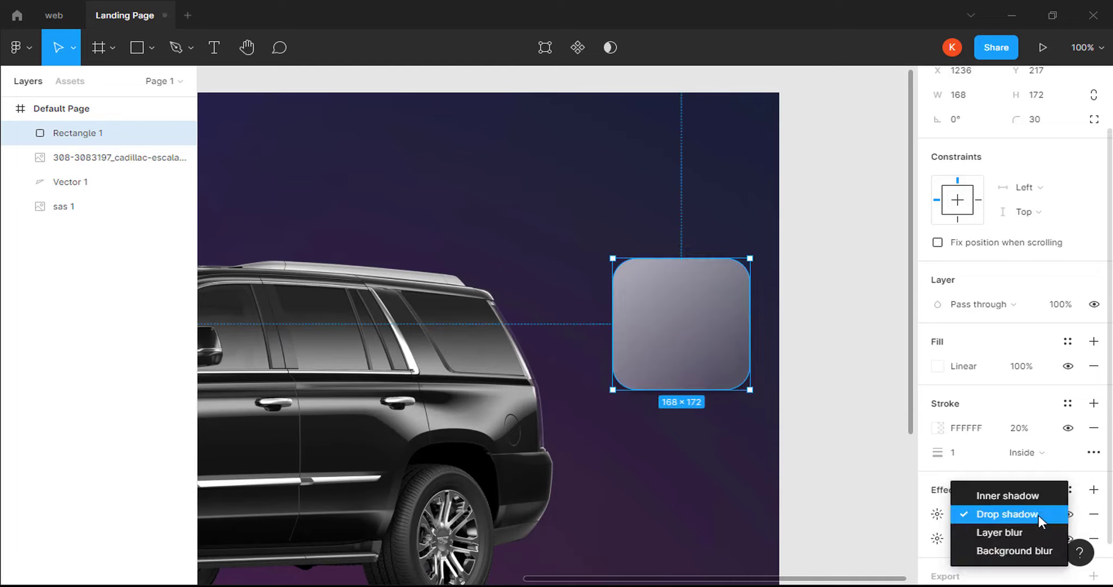
click(1030, 547)
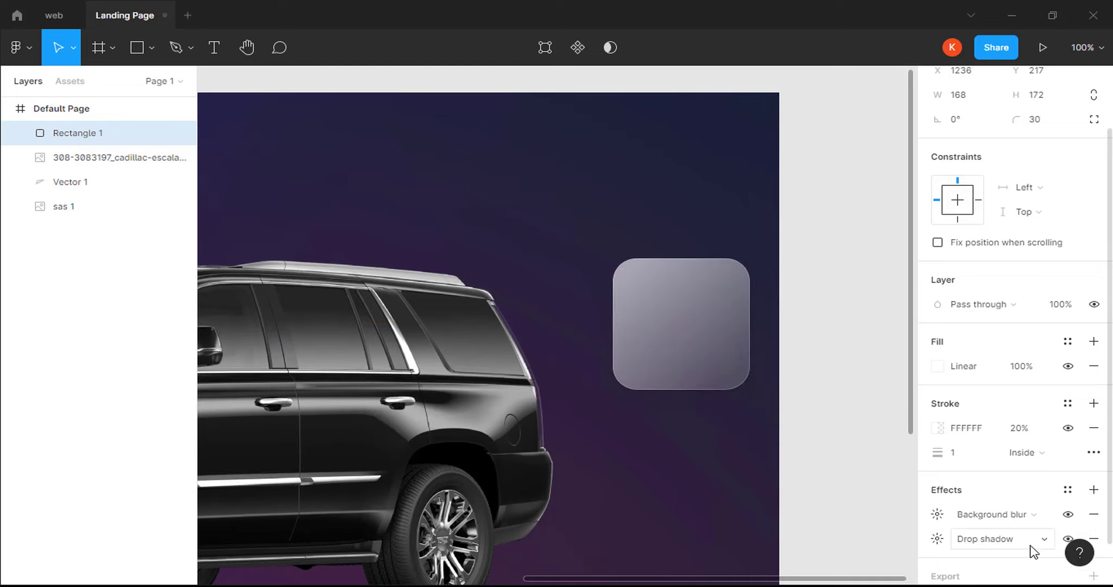
click(938, 515)
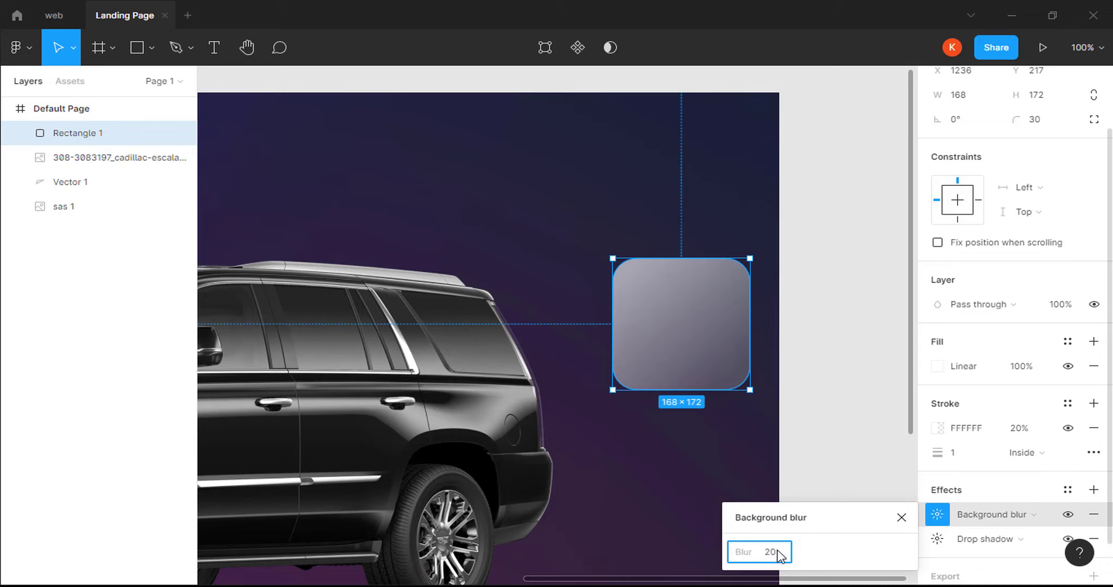
key(Return)
click(901, 518)
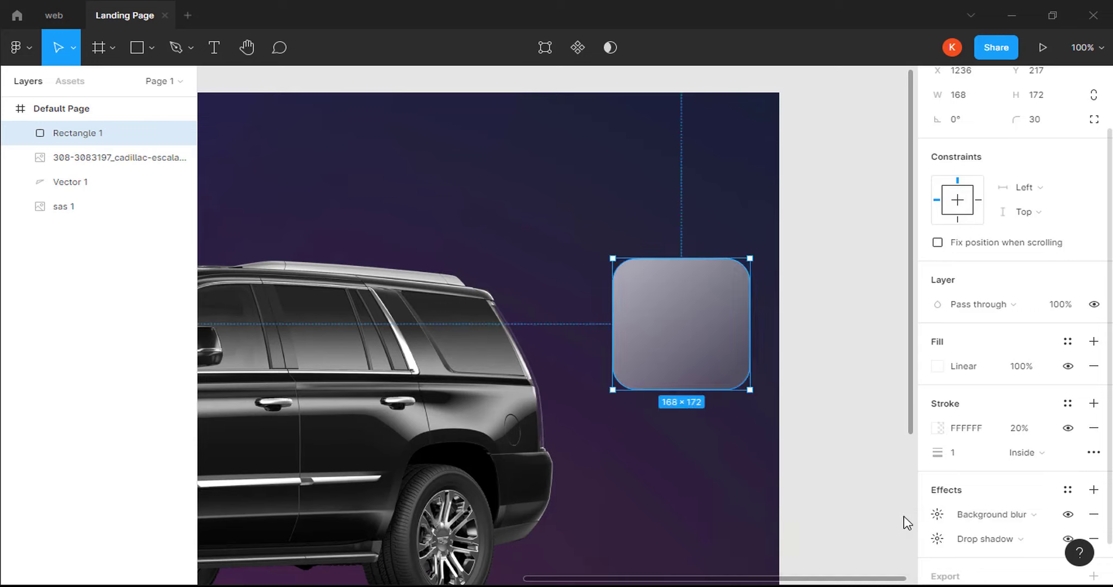
drag(690, 365, 621, 350)
drag(662, 343, 686, 346)
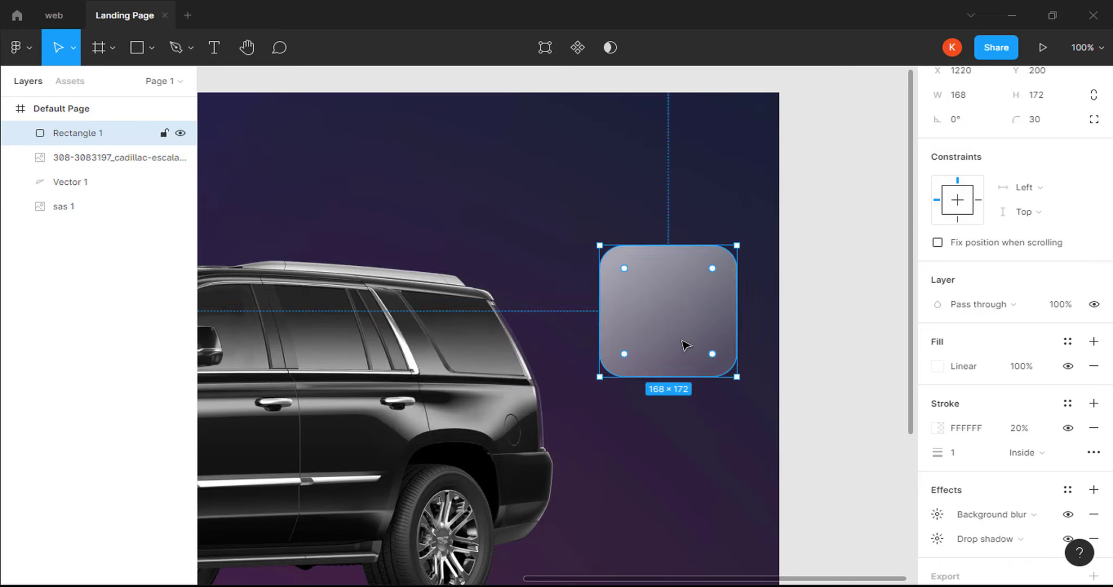
Type '8.5' inside the card in Poppins at size 72.
click(214, 47)
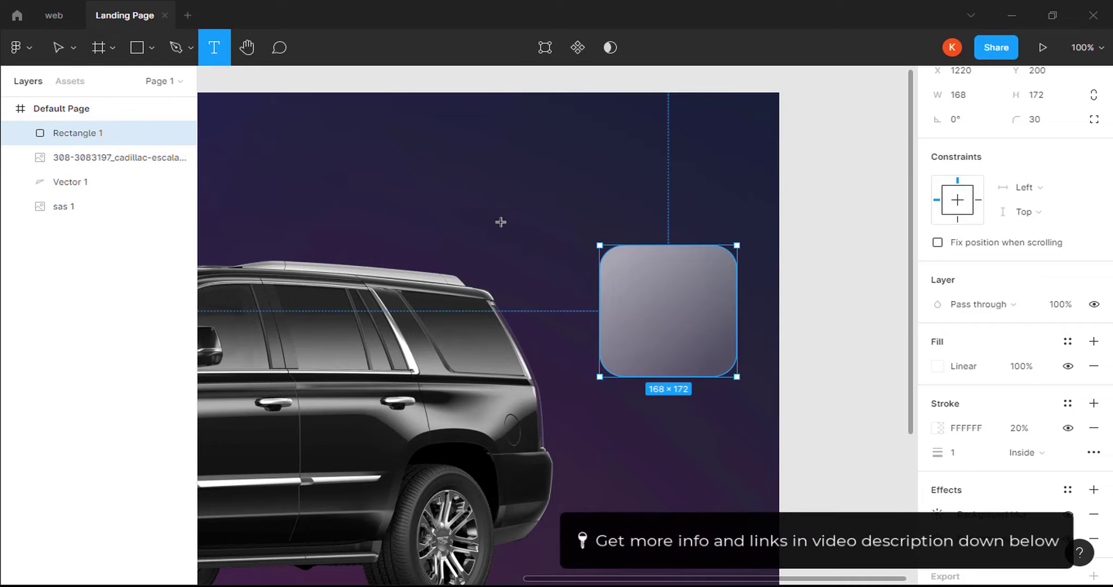
click(632, 298)
text(8.)
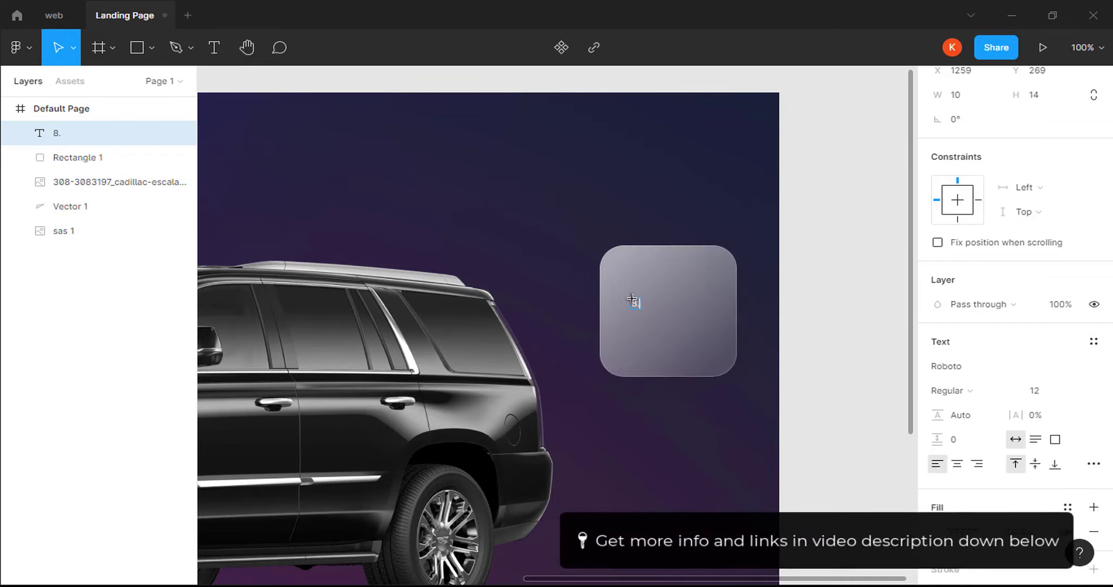
text(5)
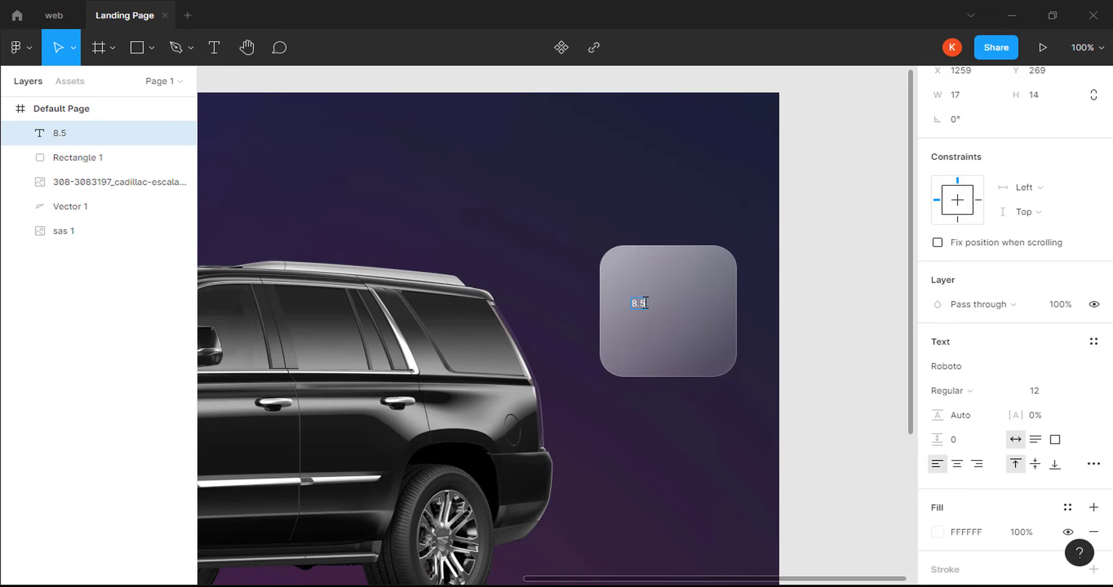
click(1055, 399)
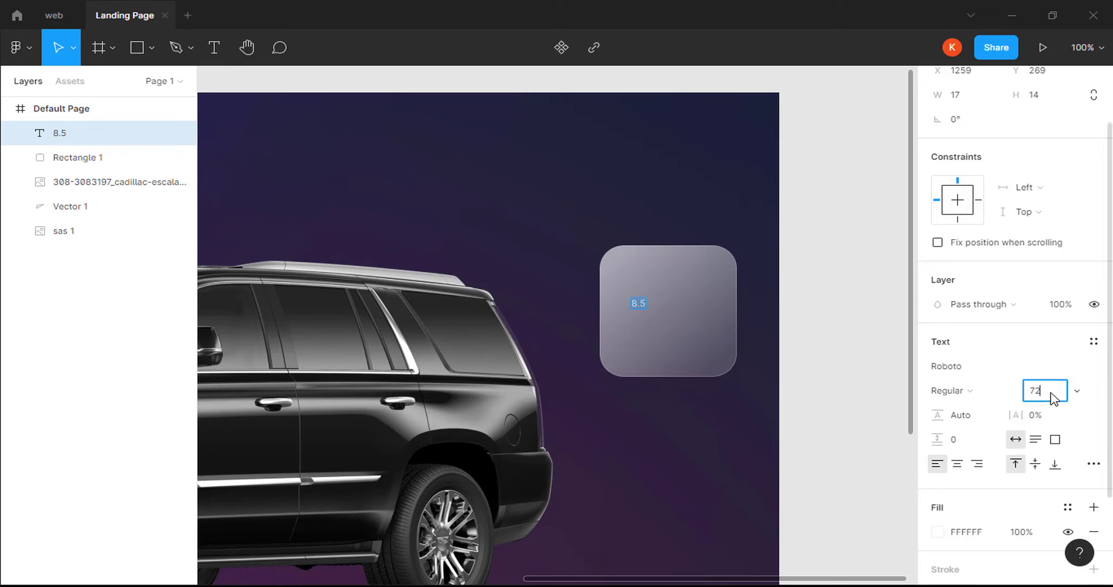
key(Return)
click(972, 373)
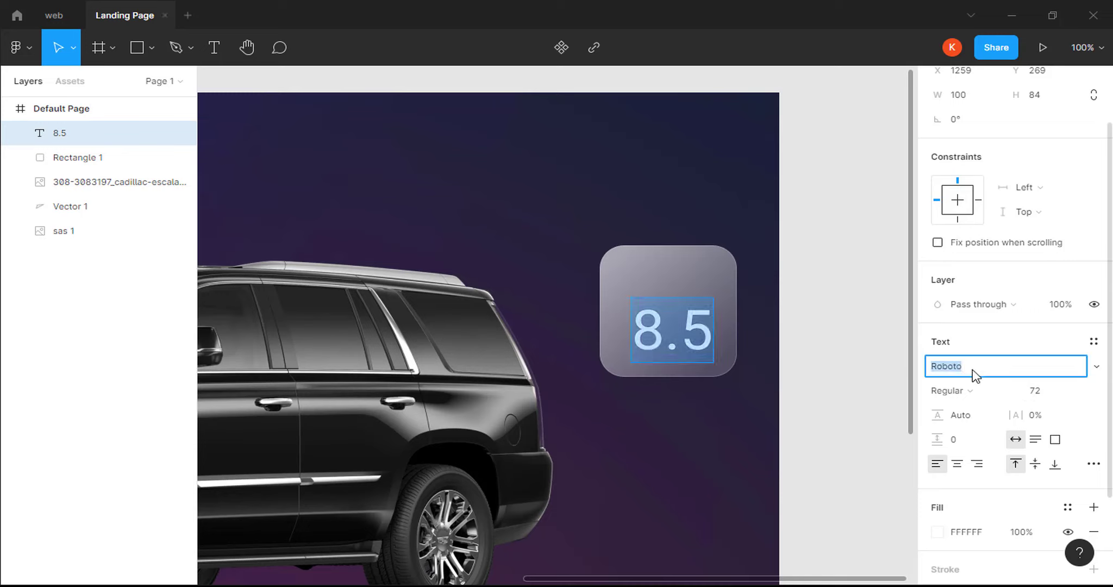
text(Poppins)
key(Return)
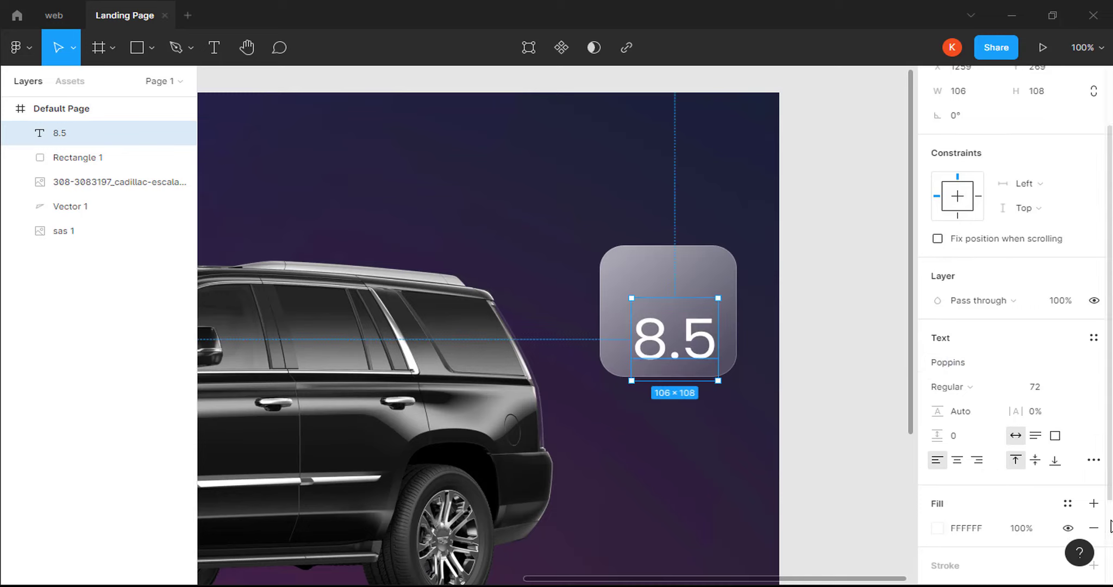
scroll(1109, 544, down, 4)
scroll(1109, 565, up, 2)
scroll(1109, 571, down, 1)
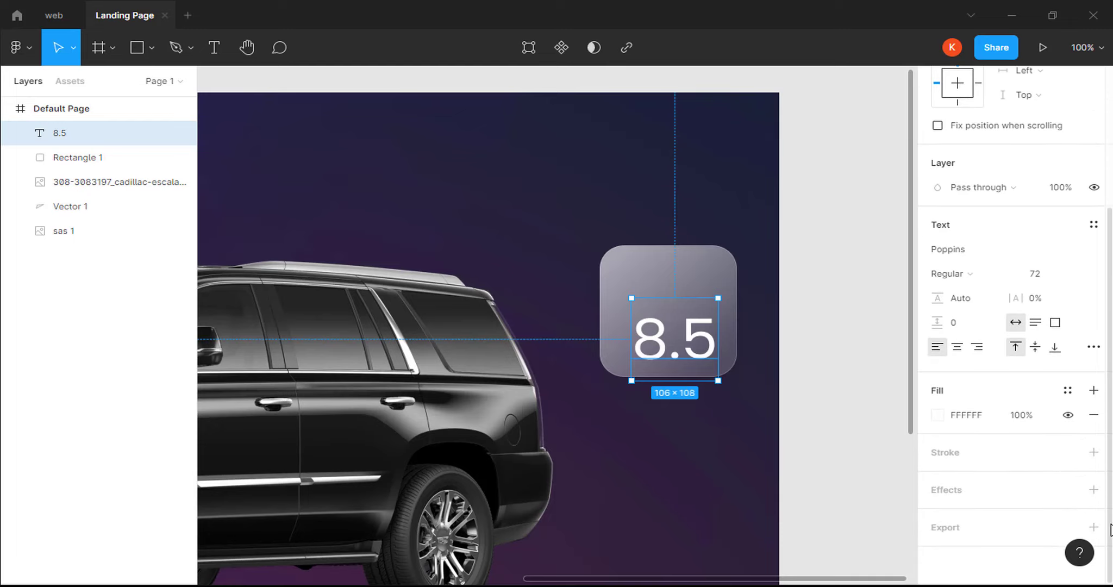
Give the 8.5 text a drop shadow with Y 1, blur 2 and 30% opacity.
click(1094, 490)
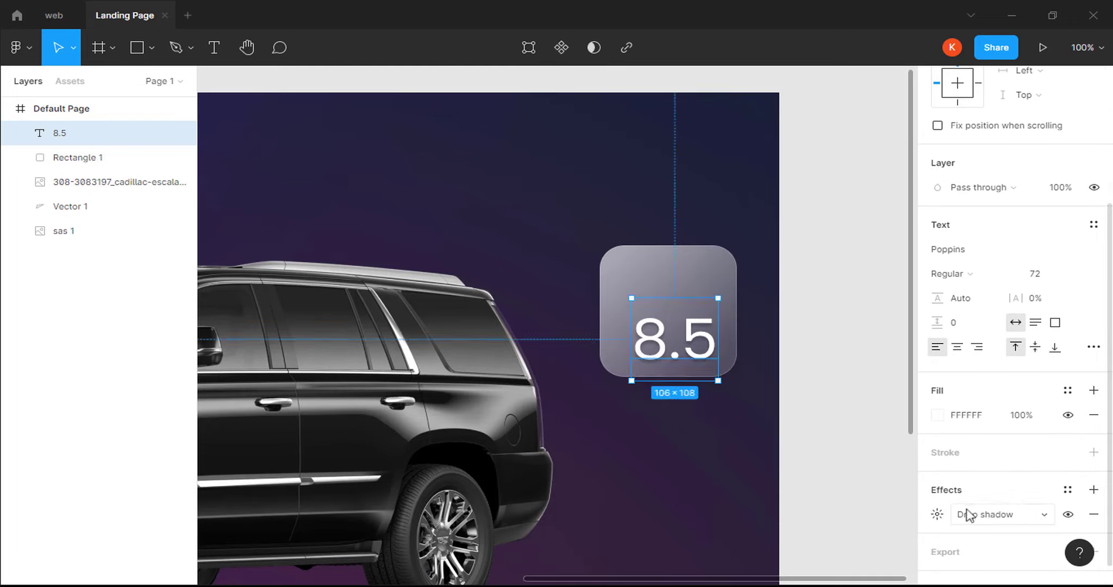
click(937, 514)
click(863, 505)
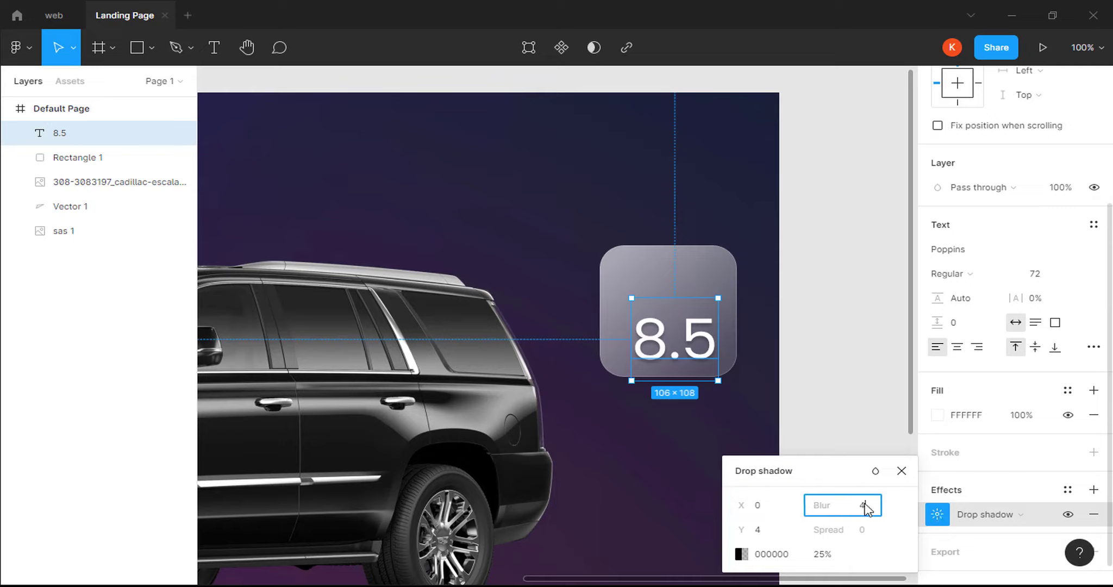
click(778, 537)
text(1)
click(826, 556)
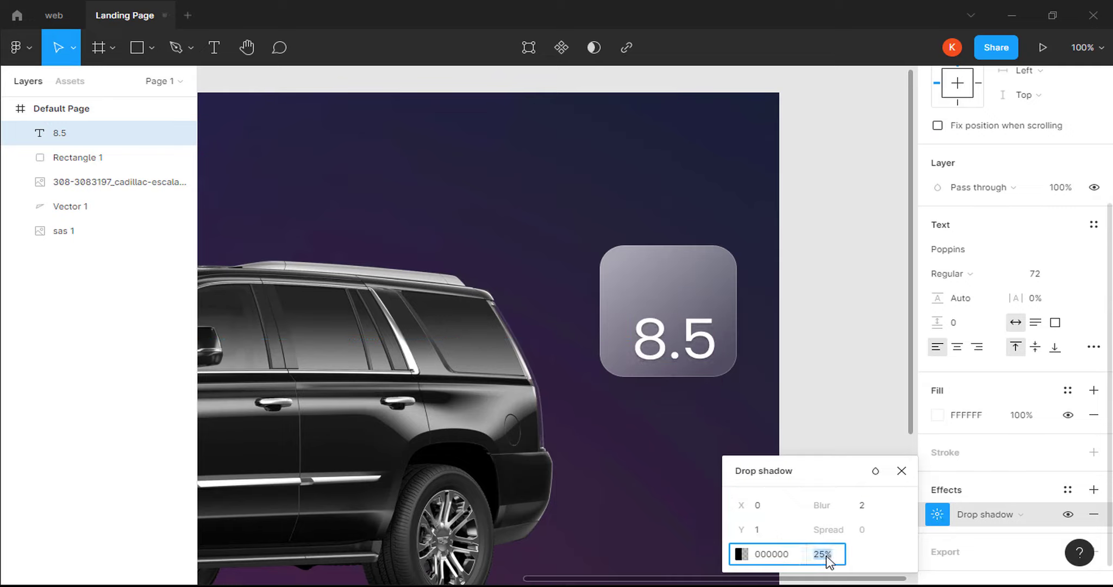
text(30)
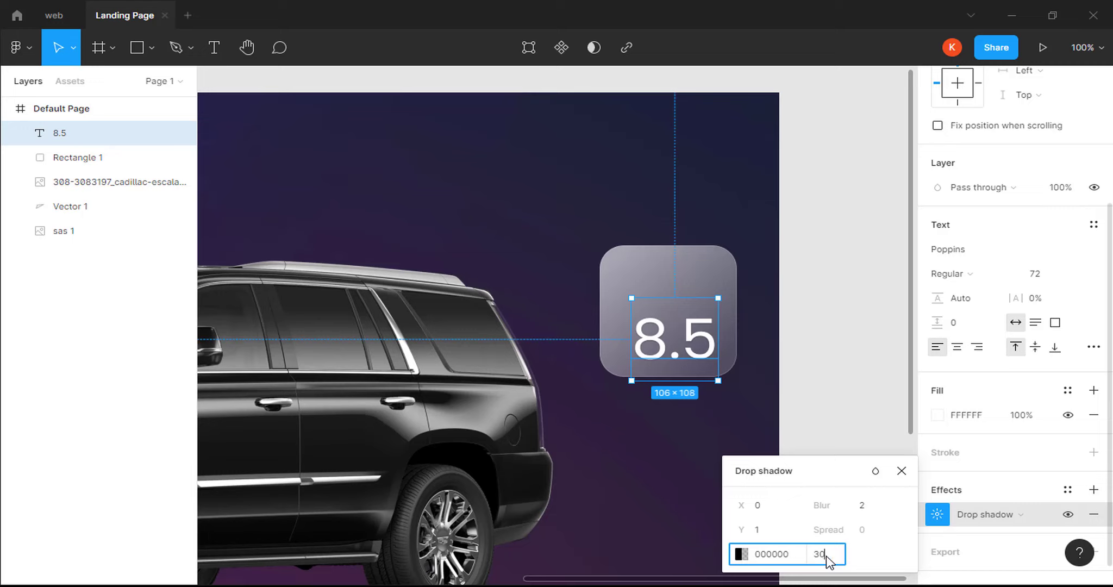
key(Return)
click(901, 471)
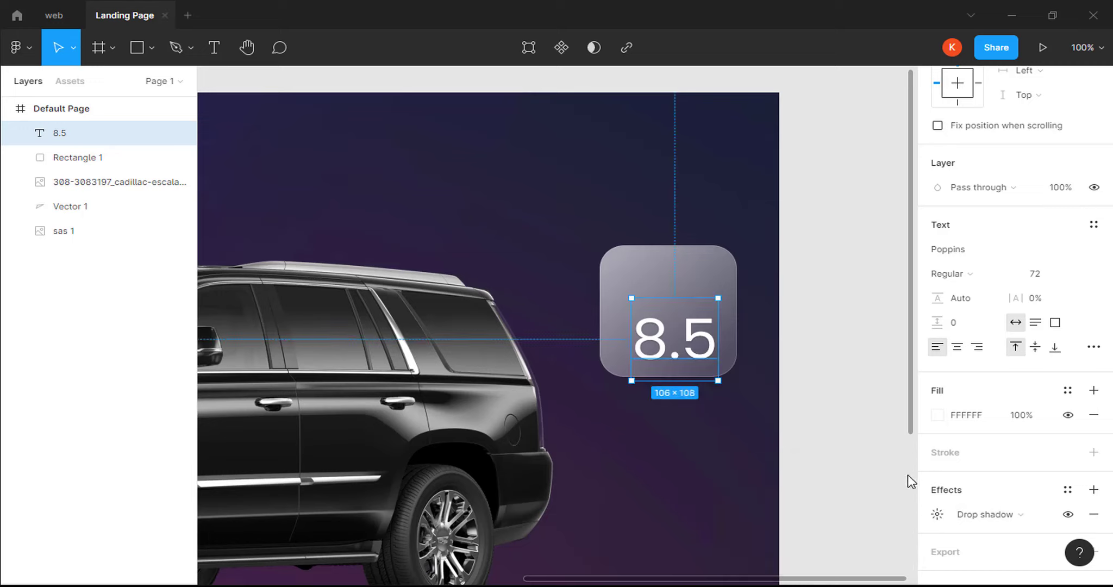
Centre the 8.5 in the card and add a 'Rate' text above it.
drag(674, 344, 669, 334)
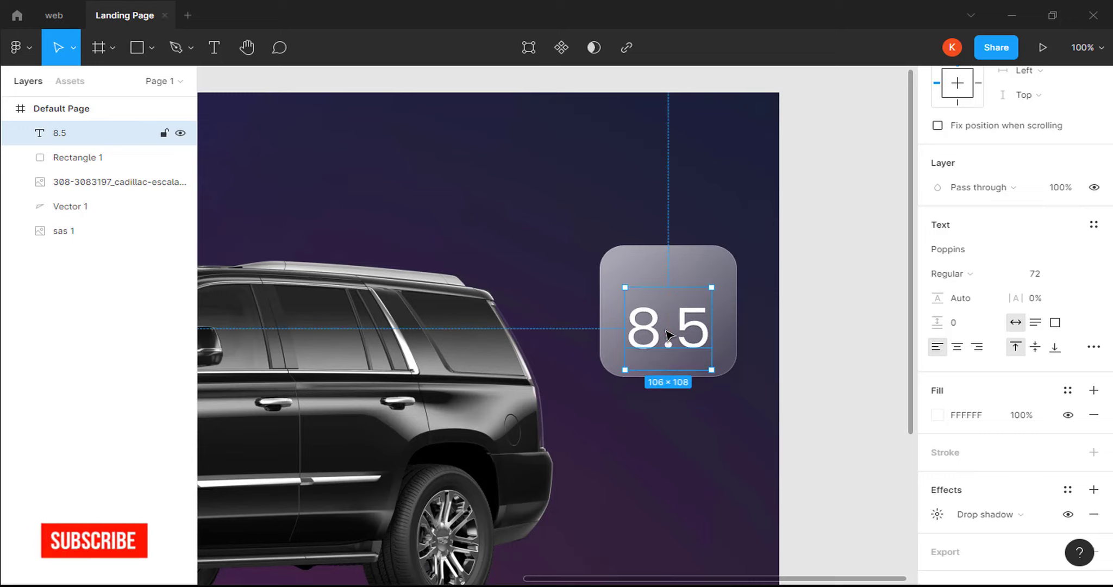
click(213, 55)
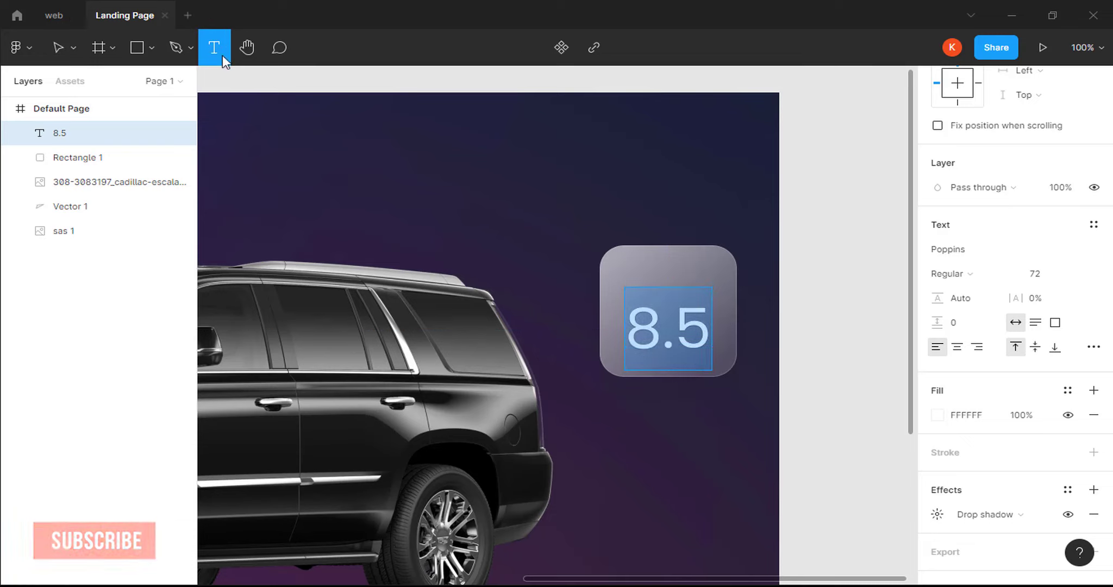
click(633, 265)
text(Rate)
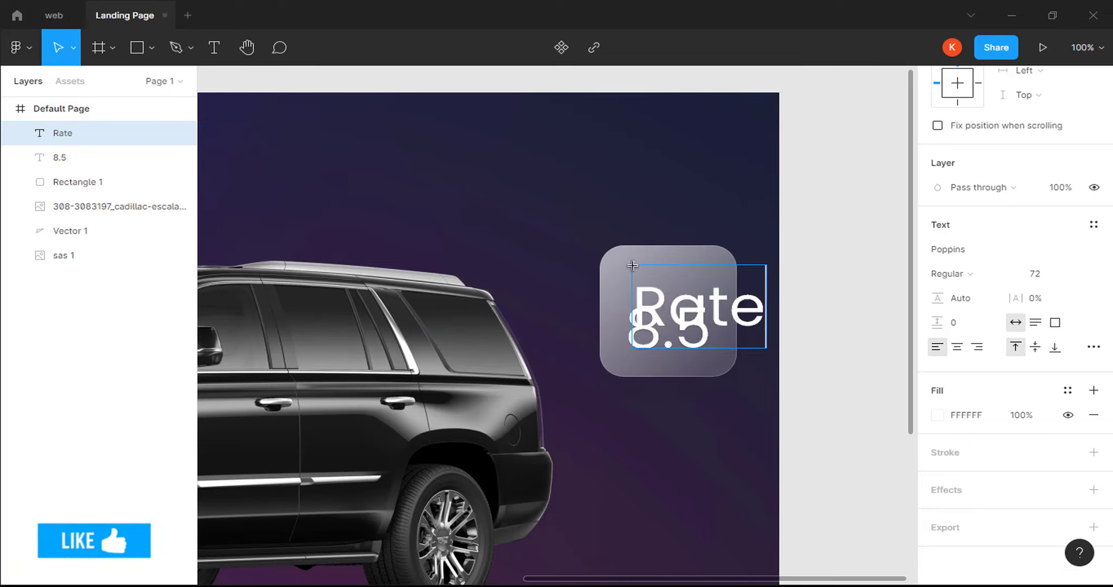
key(Escape)
drag(683, 285, 657, 252)
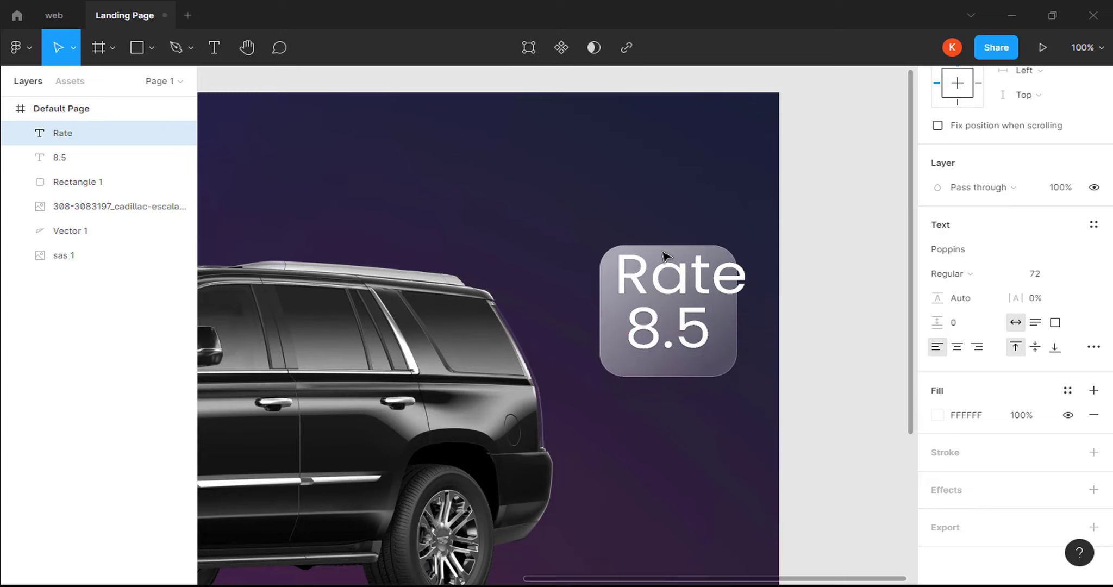
Make the Rate label 36 pt Medium and centre it above the 8.5.
double_click(680, 272)
click(1044, 278)
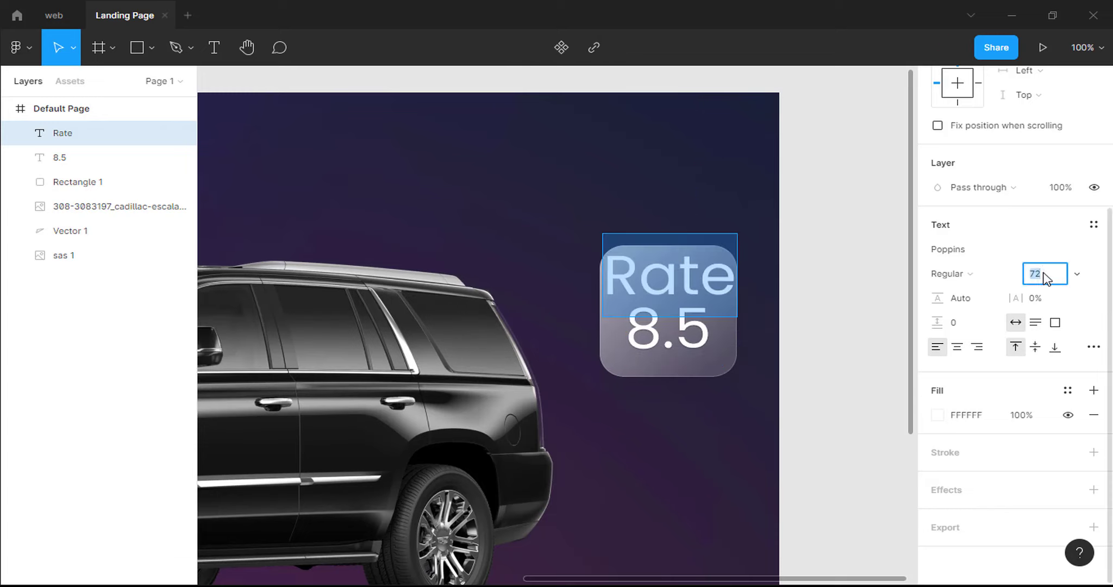
key(Return)
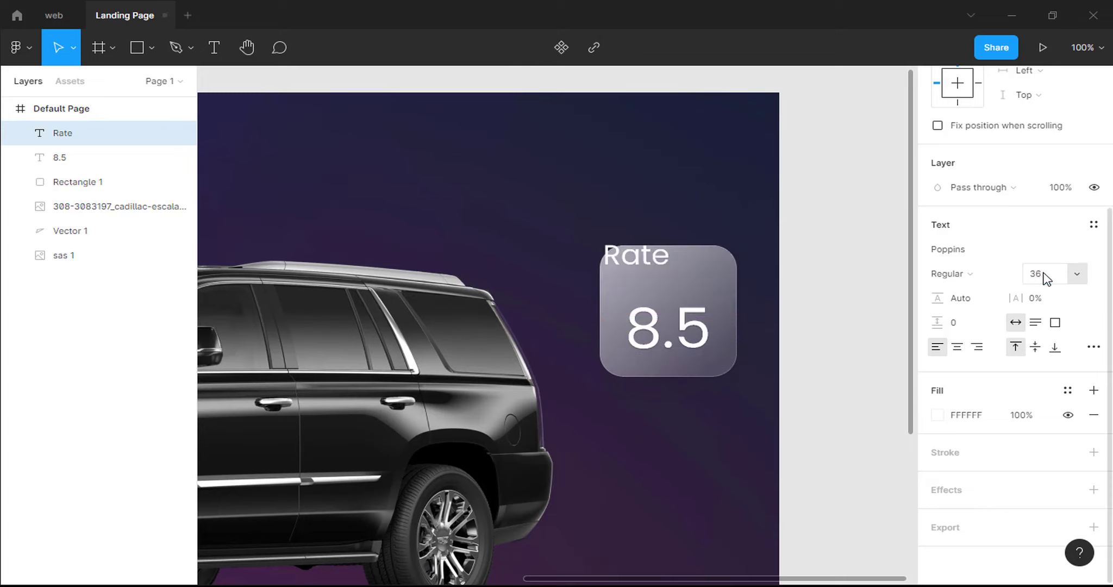
click(972, 277)
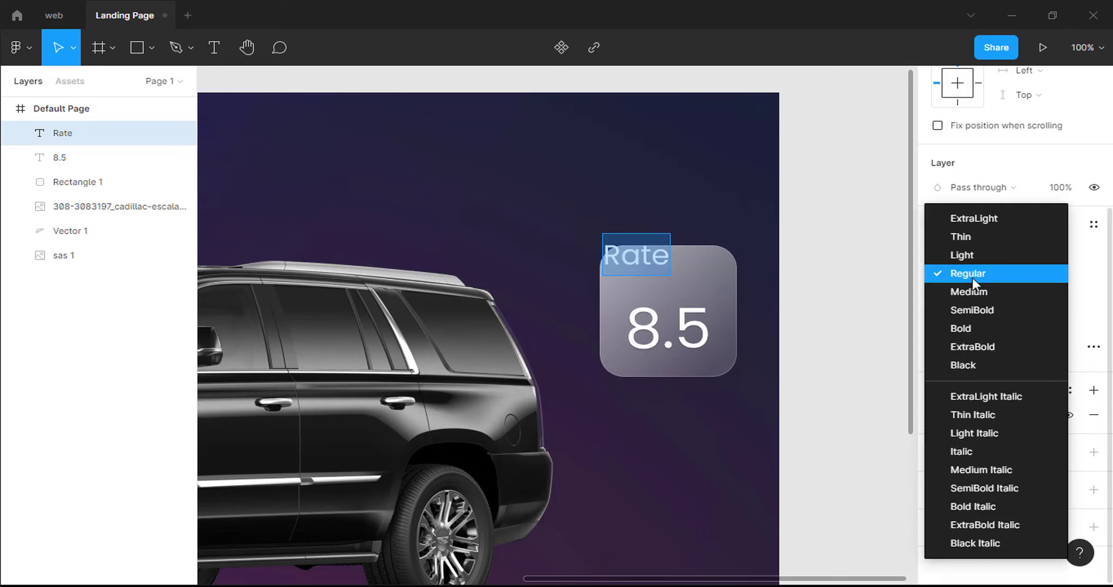
click(970, 292)
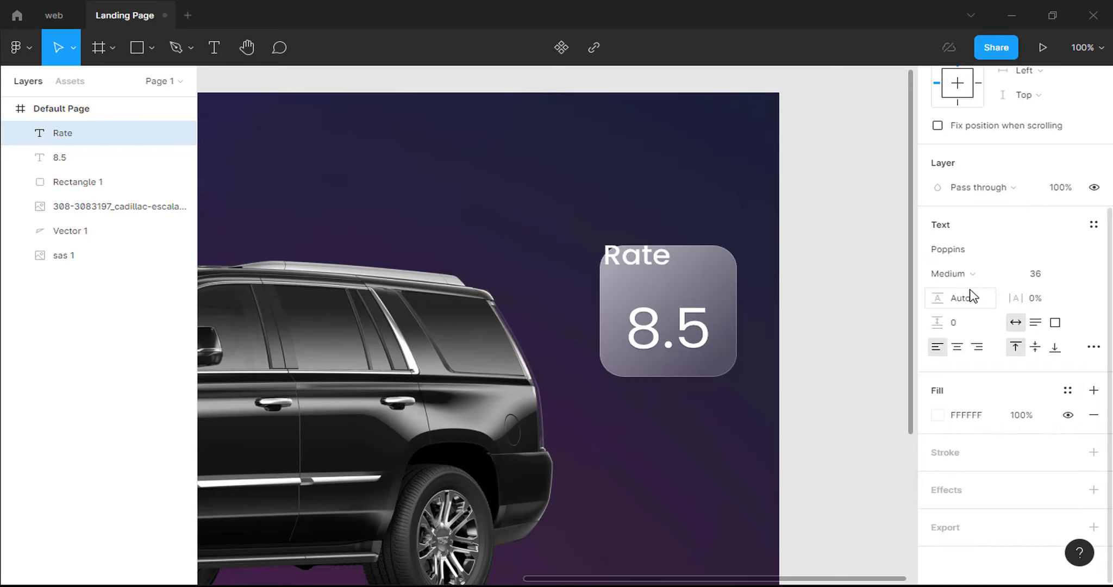
drag(654, 265, 683, 288)
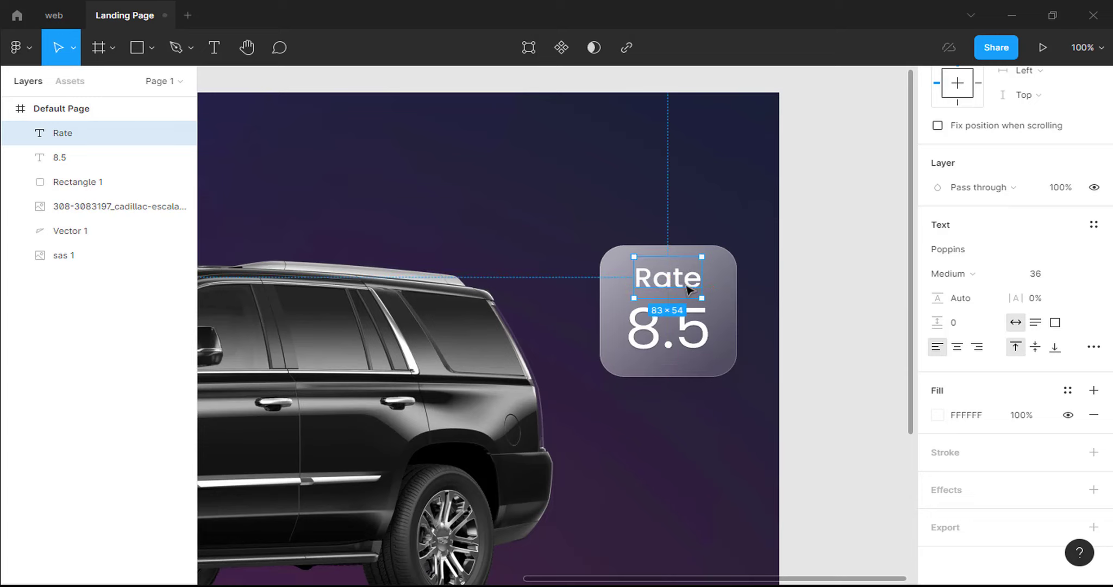
Give the Rate label a drop shadow with Y 1, blur 2 and 30% opacity.
click(1094, 489)
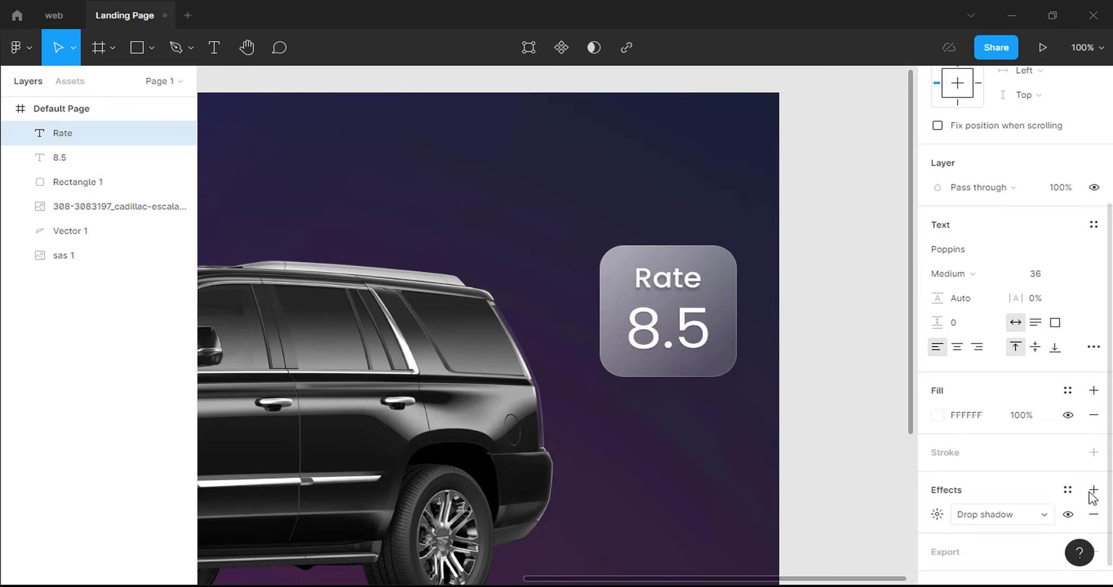
click(937, 515)
click(870, 505)
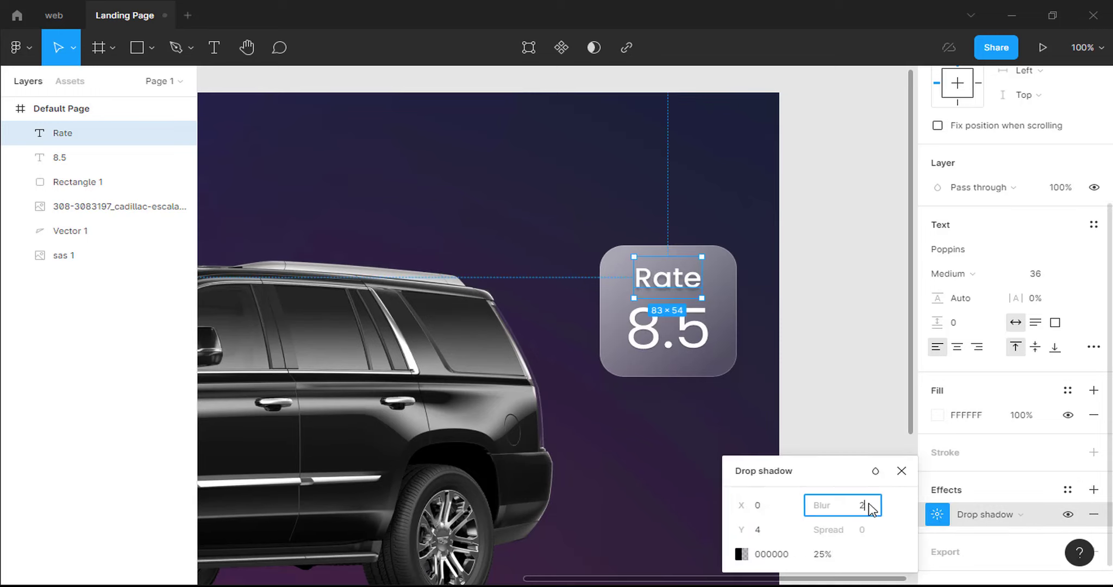
click(765, 532)
key(BackSpace)
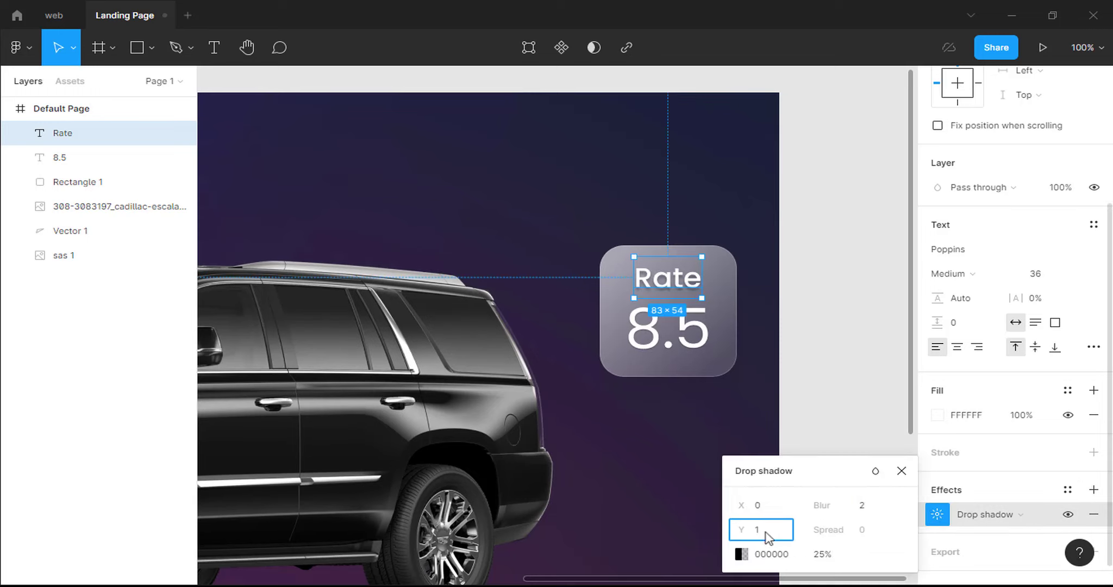
click(820, 556)
text(30)
key(Return)
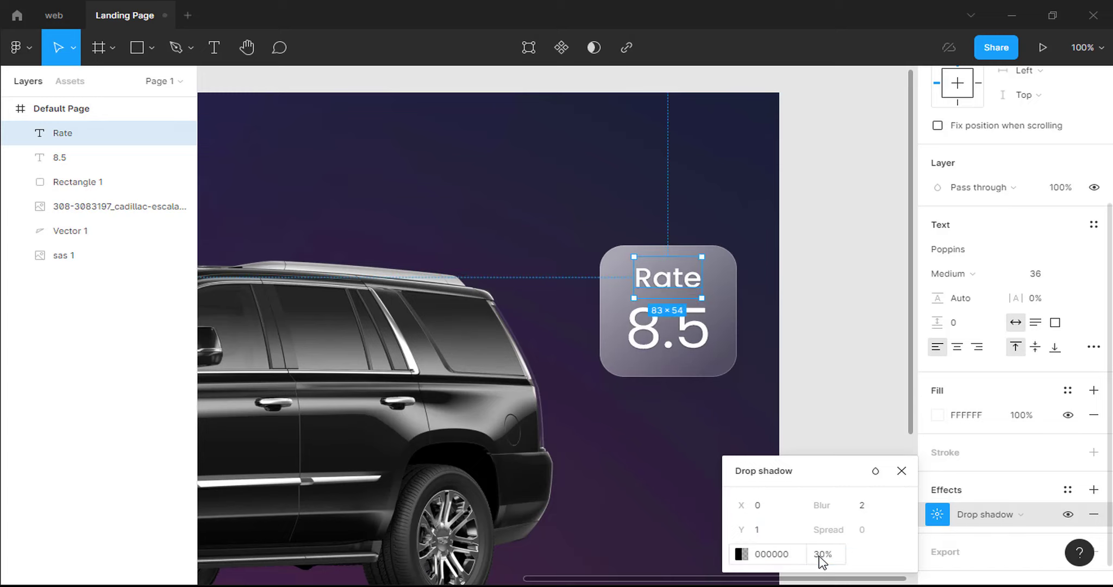
click(903, 475)
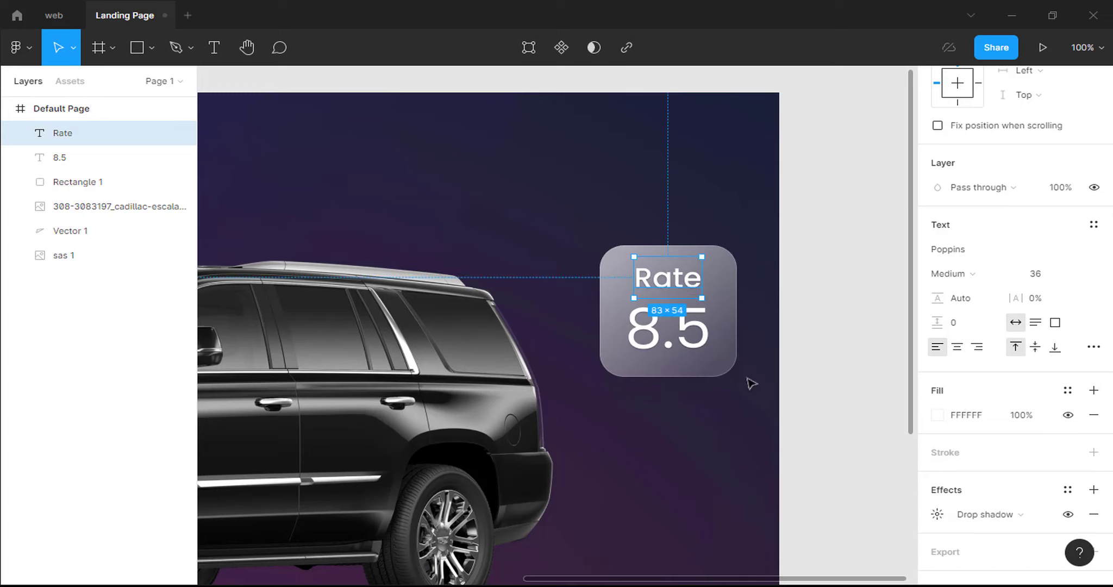
Move the Rate and 8.5 texts together slightly higher in the card.
click(694, 347)
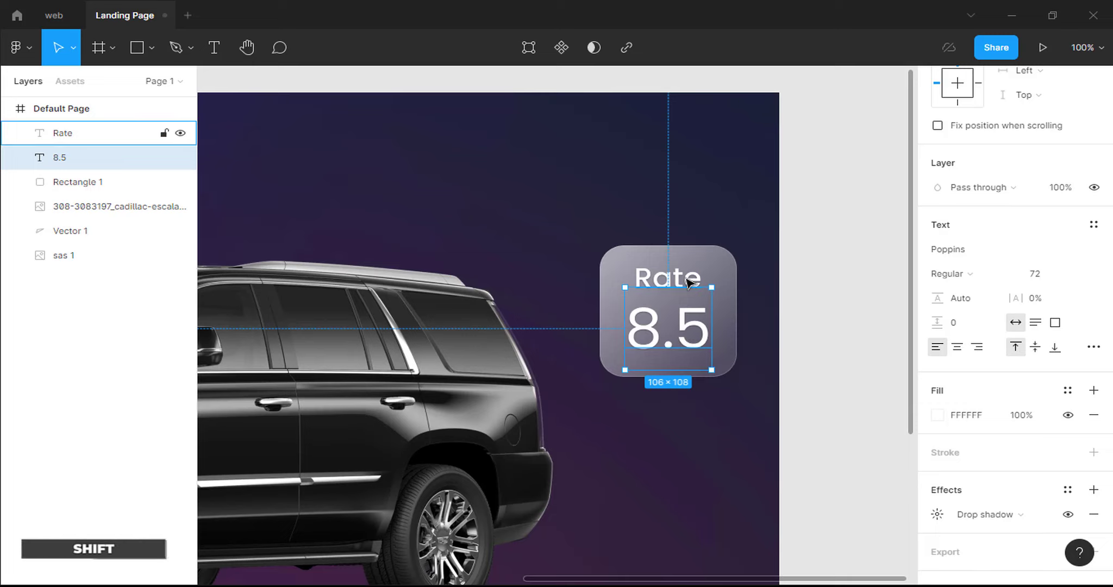
shift+click(688, 281)
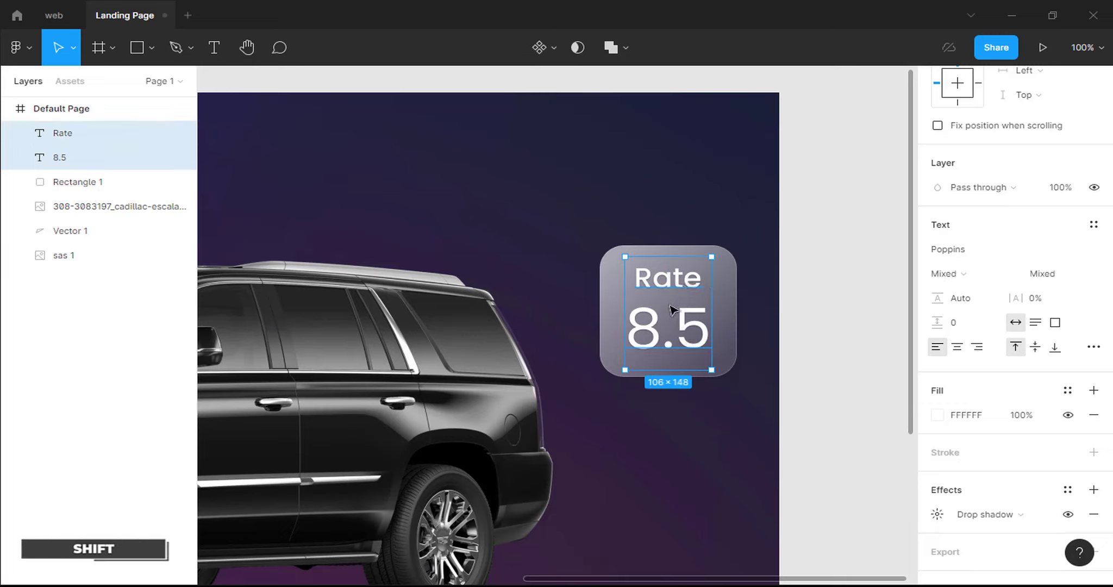
drag(672, 310, 672, 307)
shift+click(669, 278)
shift+click(613, 345)
Select Rate, 8.5 and Rectangle 1 together in the Layers panel.
click(93, 140)
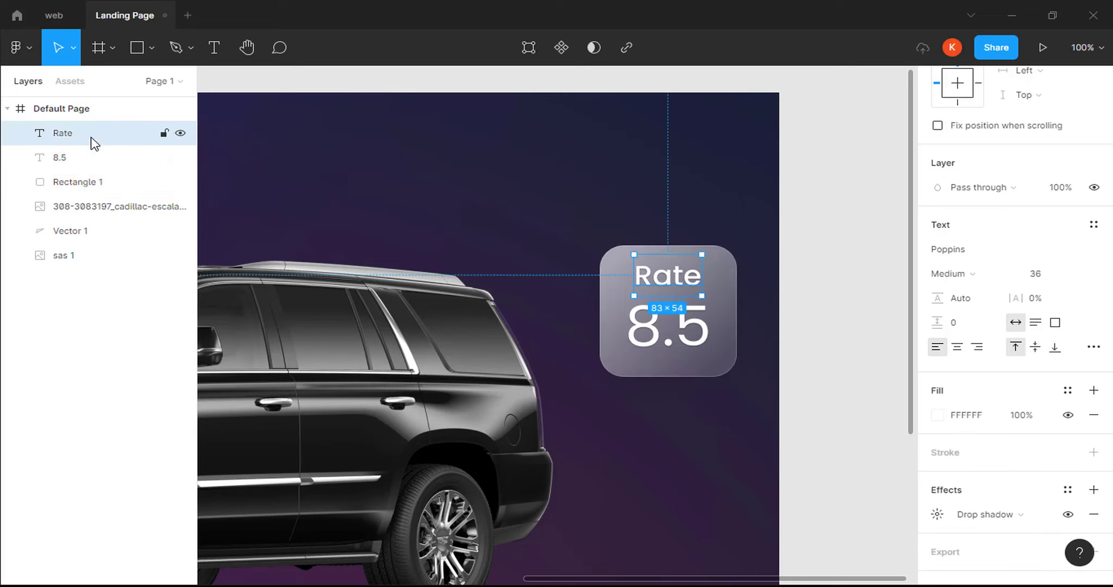
shift+click(92, 169)
shift+click(92, 182)
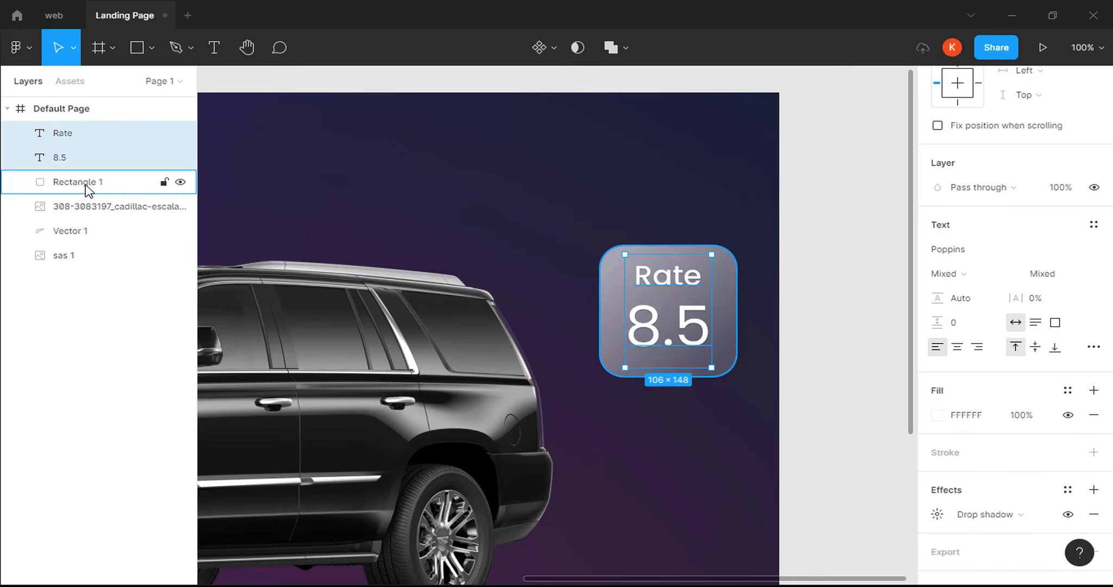
Group the card with its two texts and name the group Box 1.
right_click(88, 184)
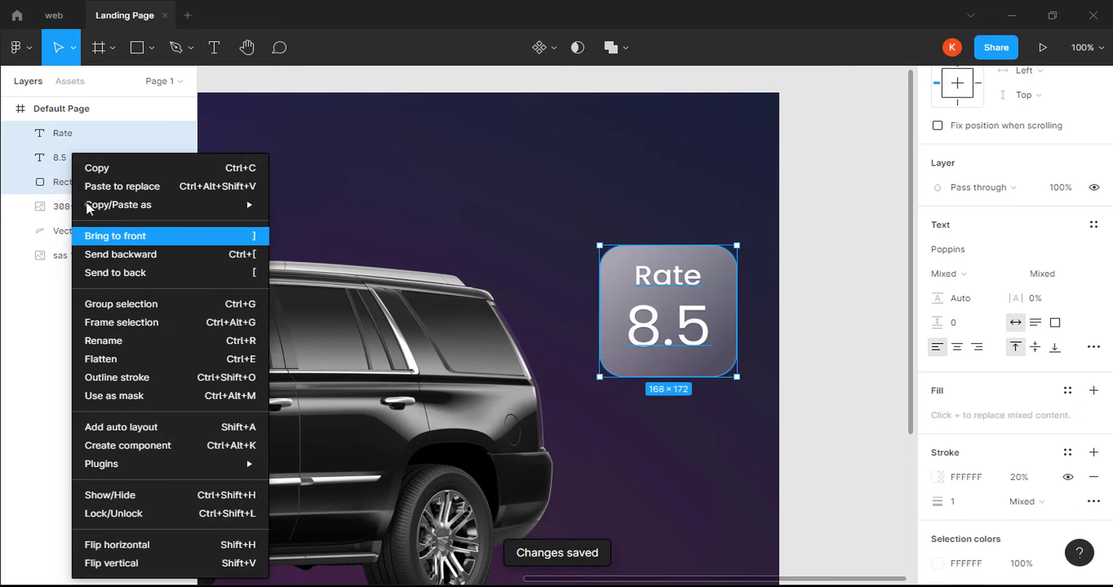
click(102, 303)
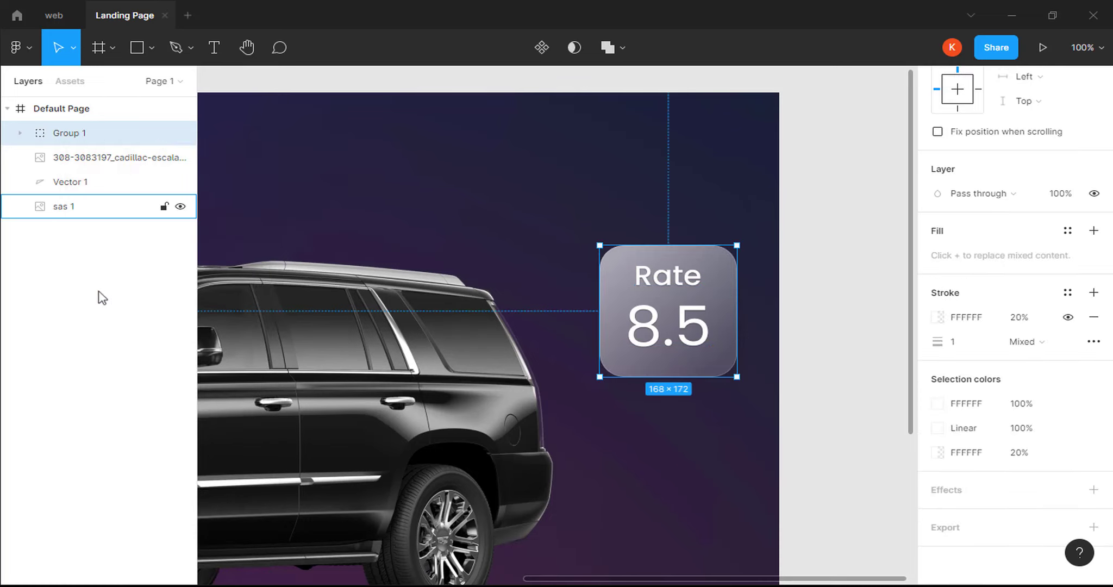
double_click(75, 135)
text(Box 1)
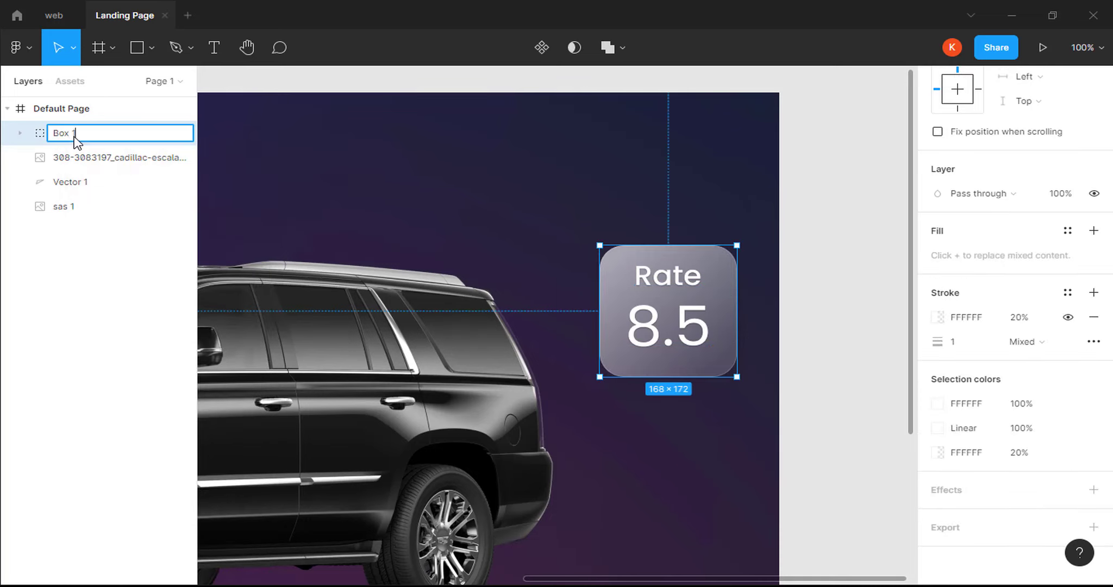
key(Return)
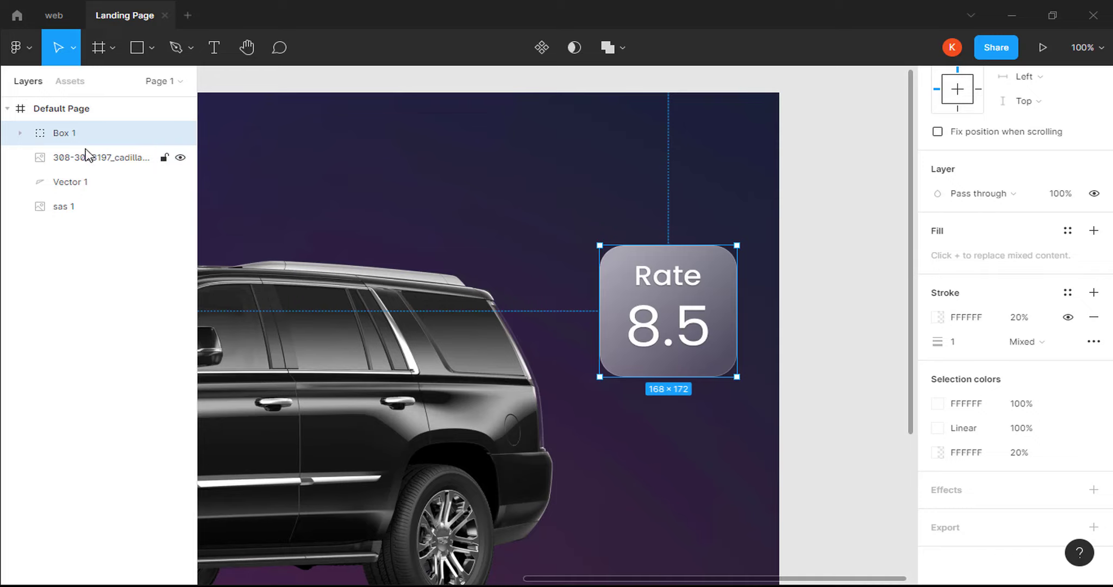
Copy the Box 1 card and place the pasted duplicate below it.
click(76, 297)
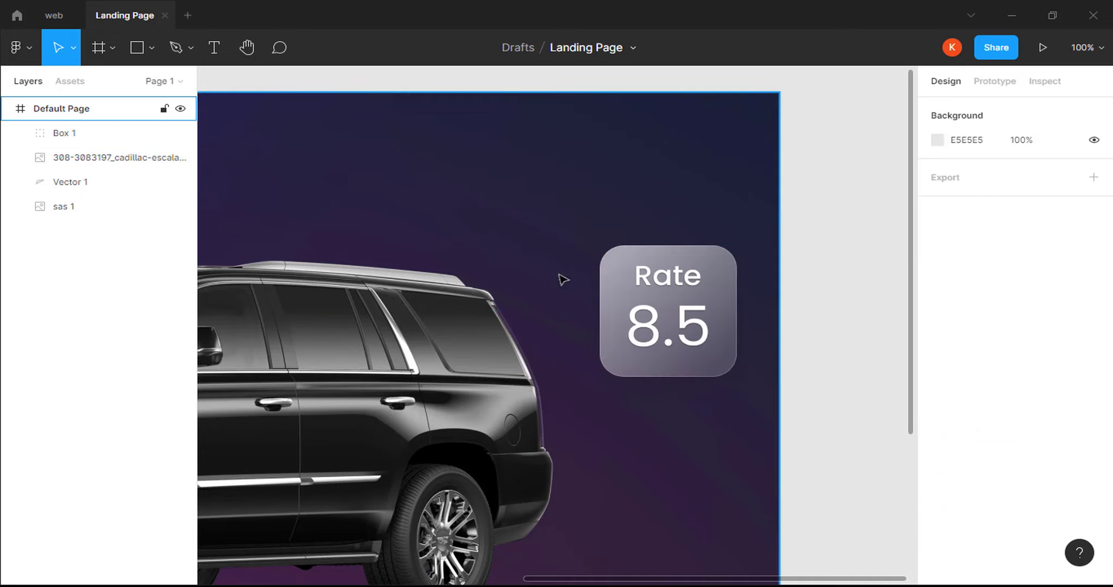
click(614, 294)
key(ctrl+c)
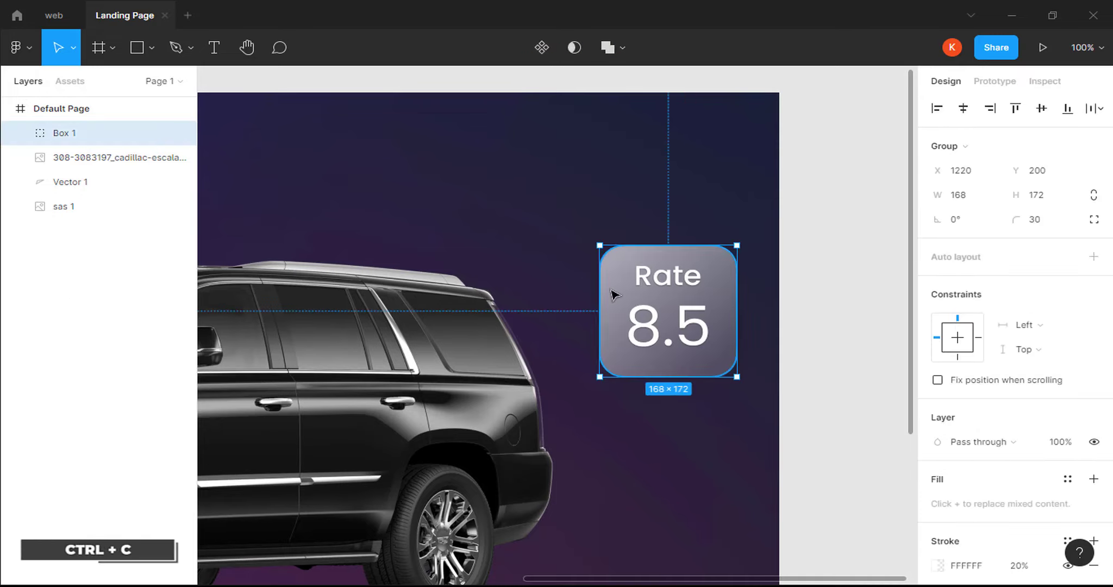
key(ctrl+v)
drag(626, 295, 630, 468)
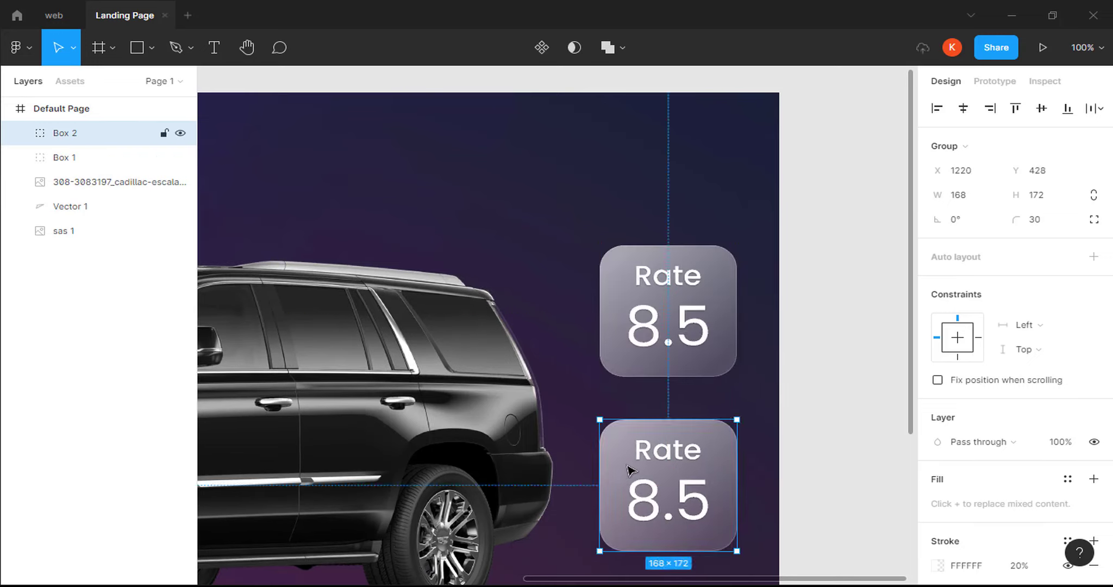
Change the copy's texts from Rate and 8.5 to MPG and 17.
double_click(661, 458)
double_click(660, 458)
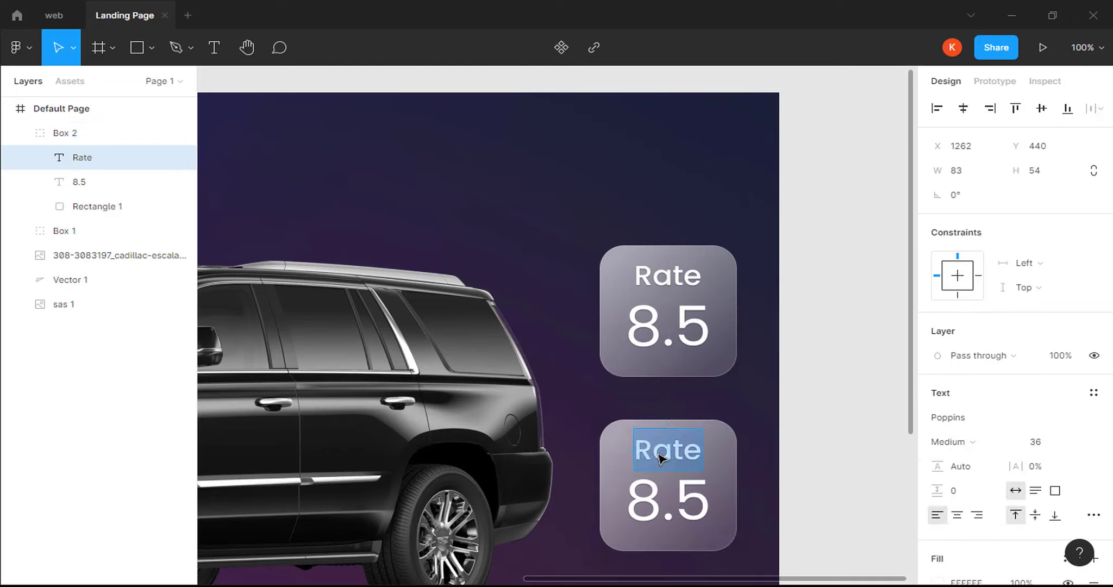
text(M)
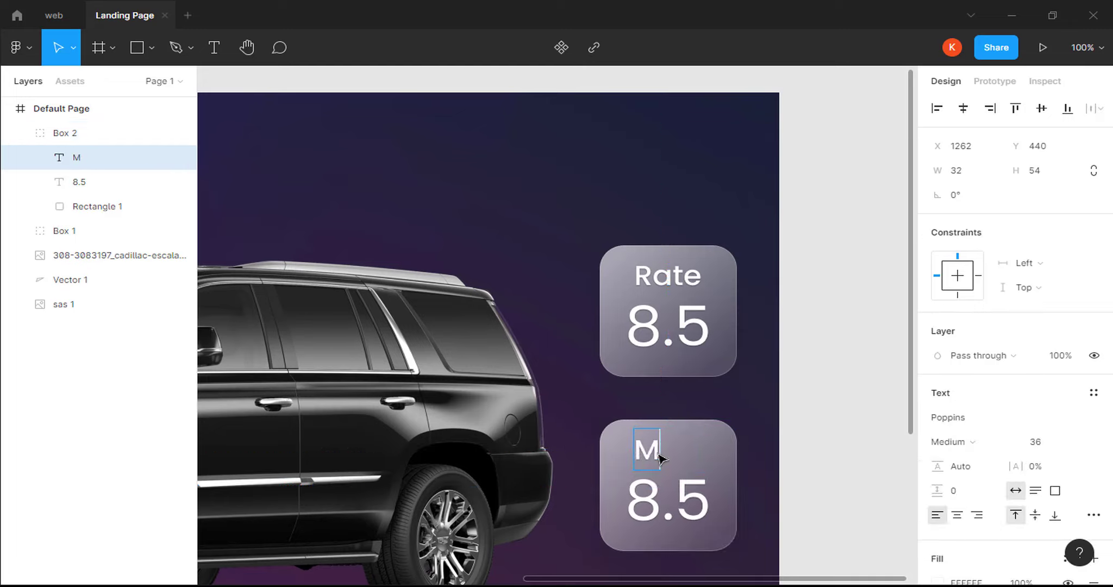
text(PG)
click(699, 511)
key(BackSpace)
key(BackSpace)
key(BackSpace)
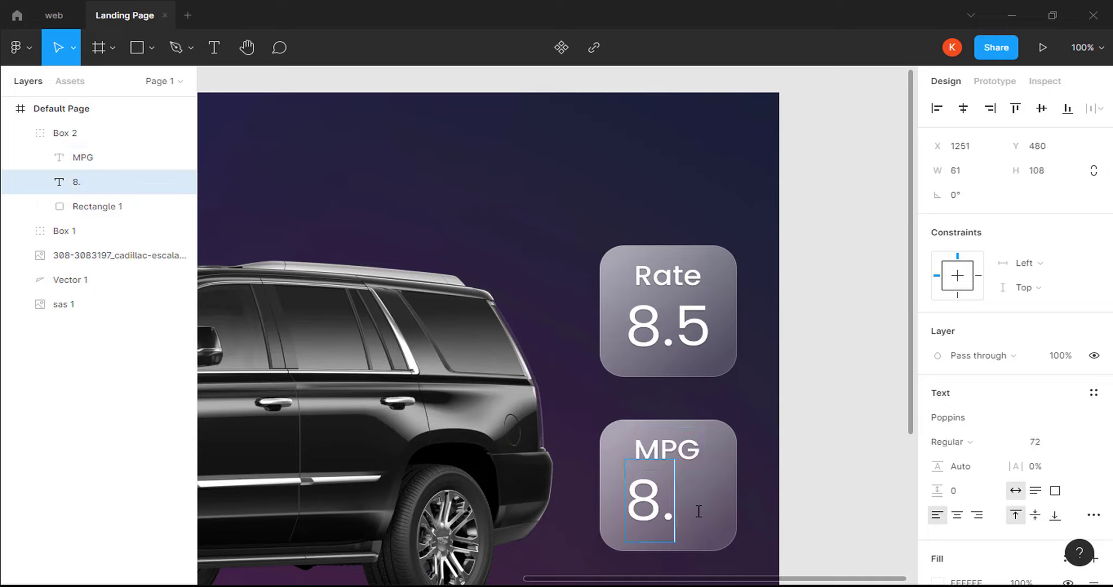
text(17)
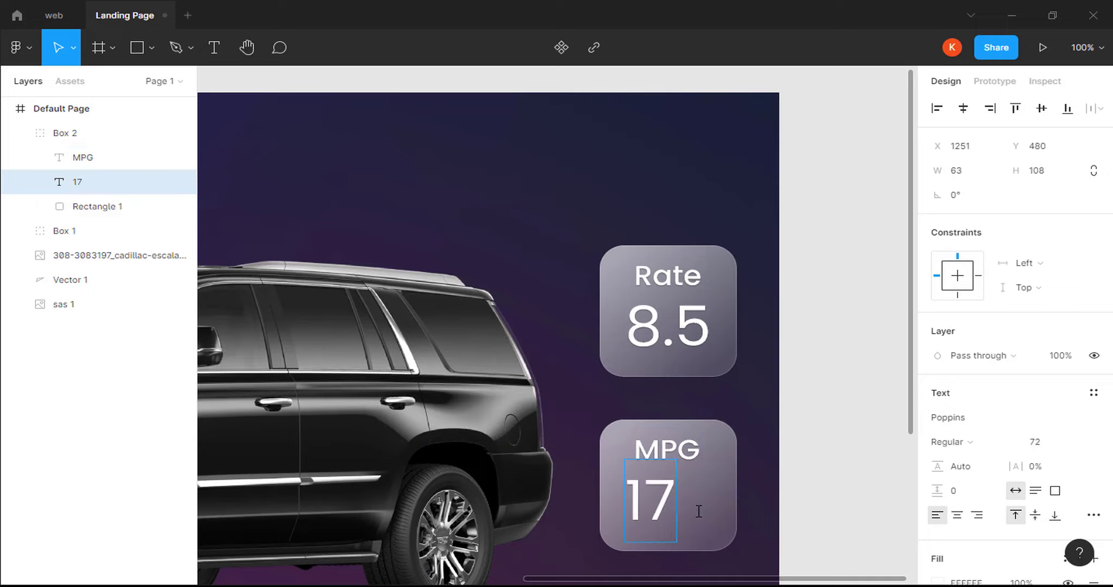
key(Escape)
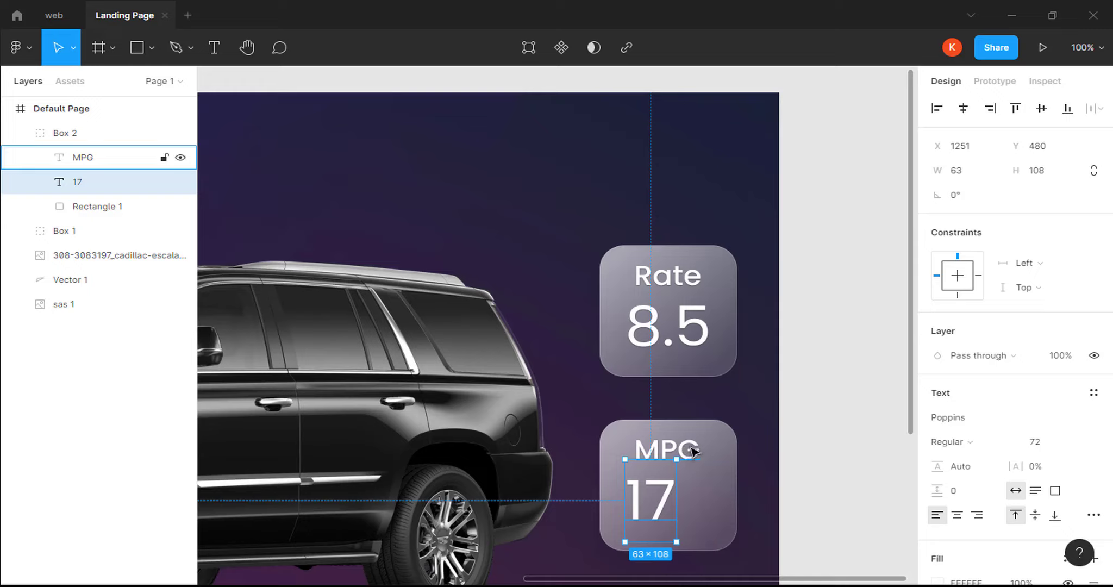
Align MPG and 17 to horizontal centres within Box 2.
shift+click(693, 451)
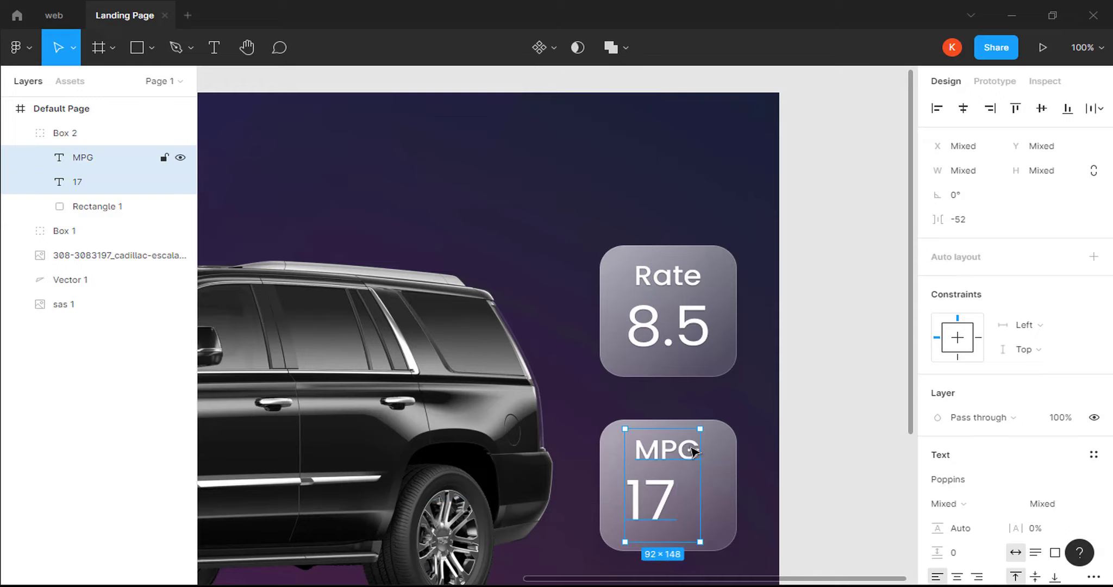
click(971, 109)
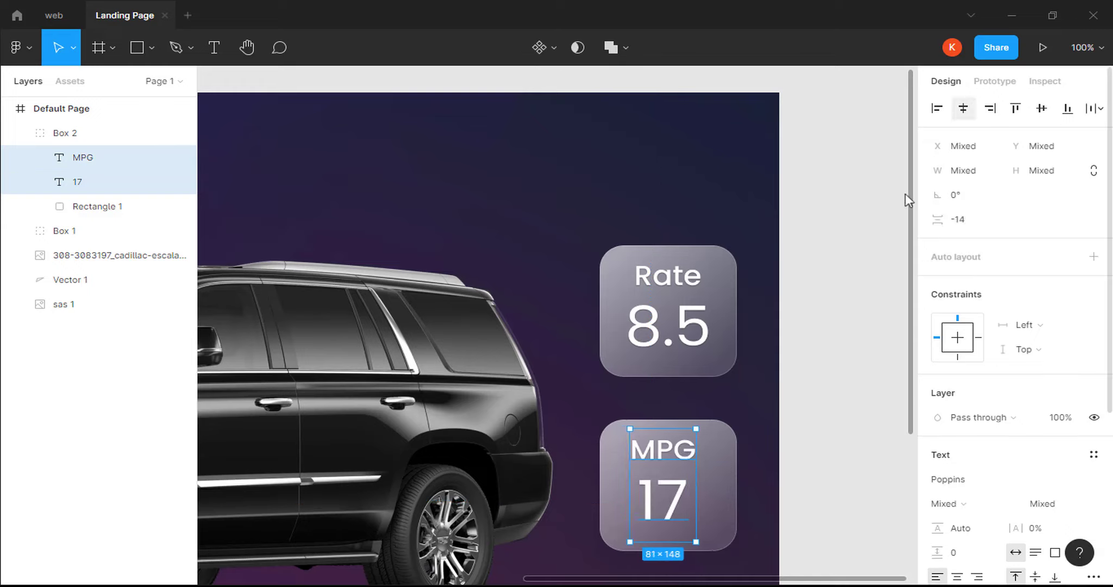
key(shift+Return)
key(minus)
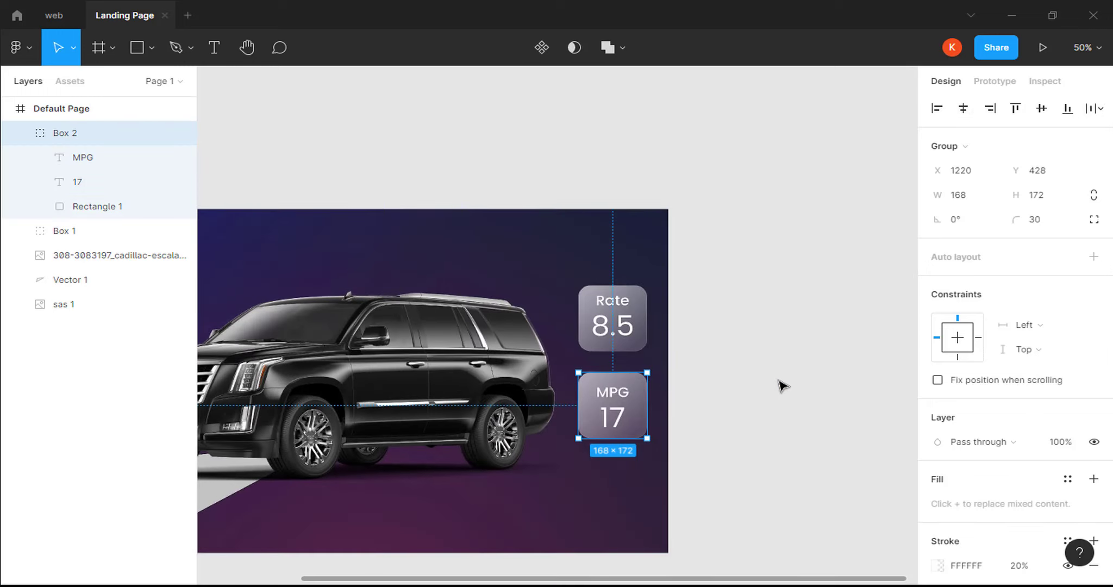
Nudge Box 1 and Box 2 slightly right and down, then start the Present preview.
key(h)
drag(477, 277, 661, 262)
key(Escape)
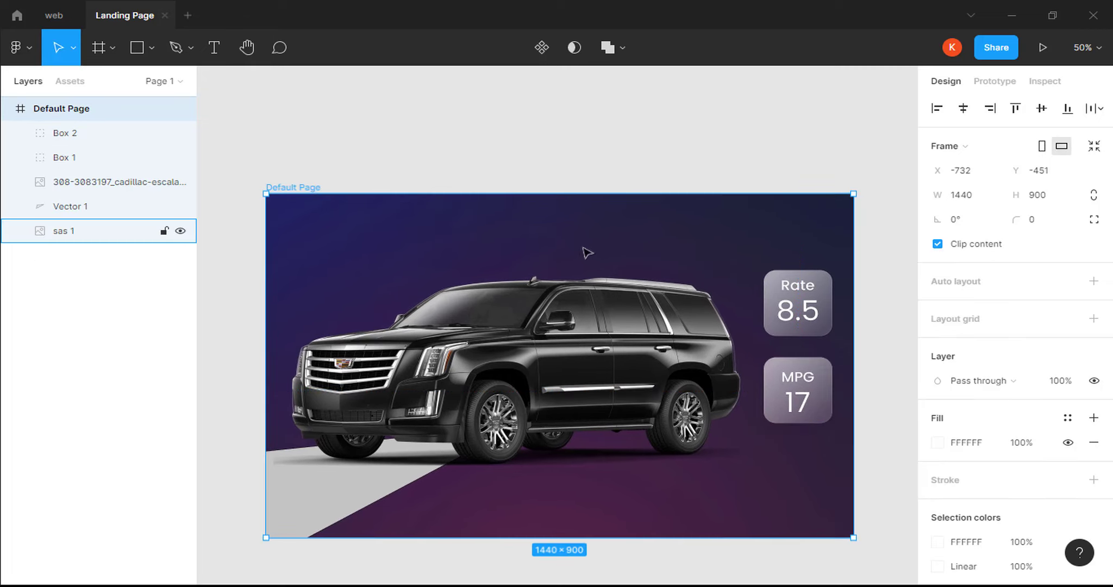
click(109, 133)
shift+click(105, 158)
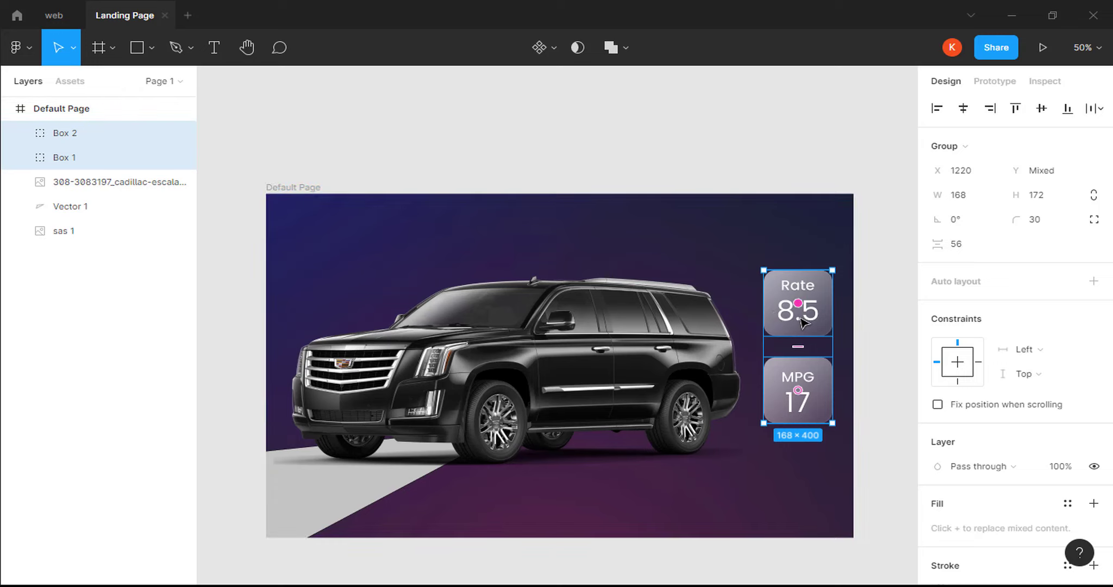
drag(802, 321, 807, 338)
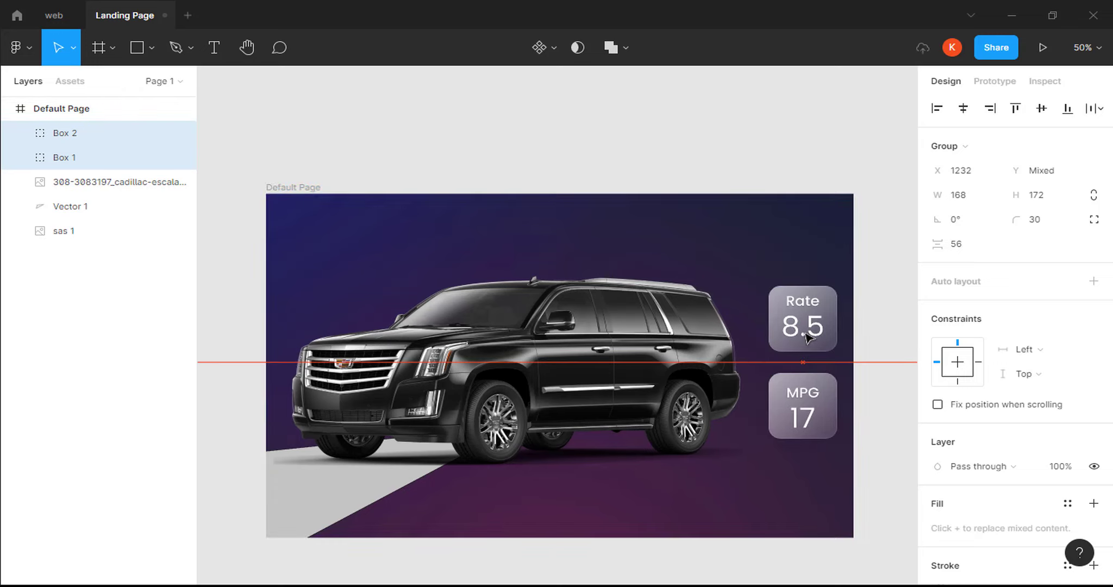
click(730, 490)
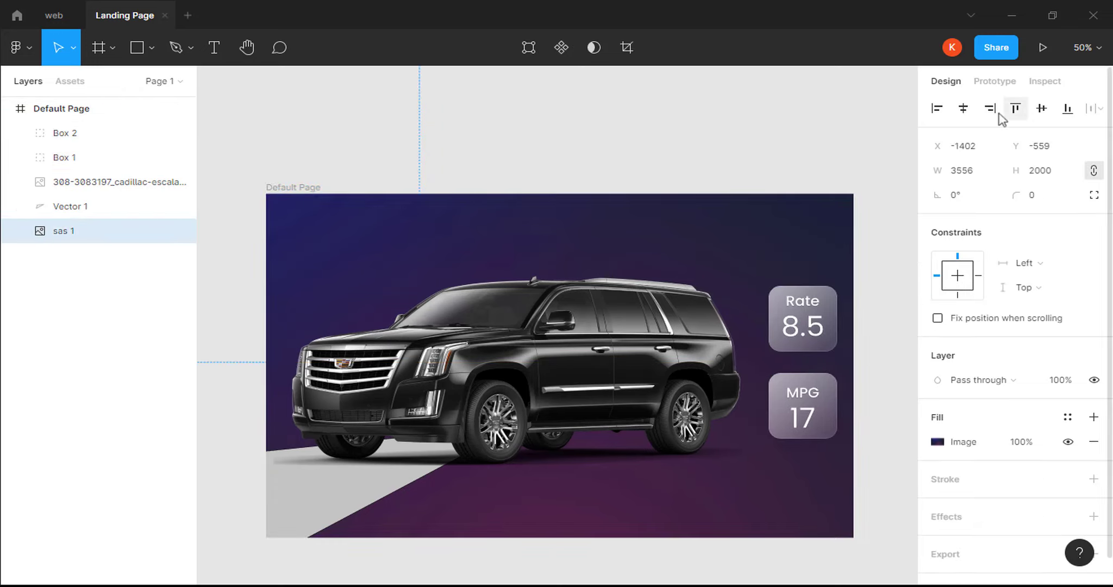
click(1042, 48)
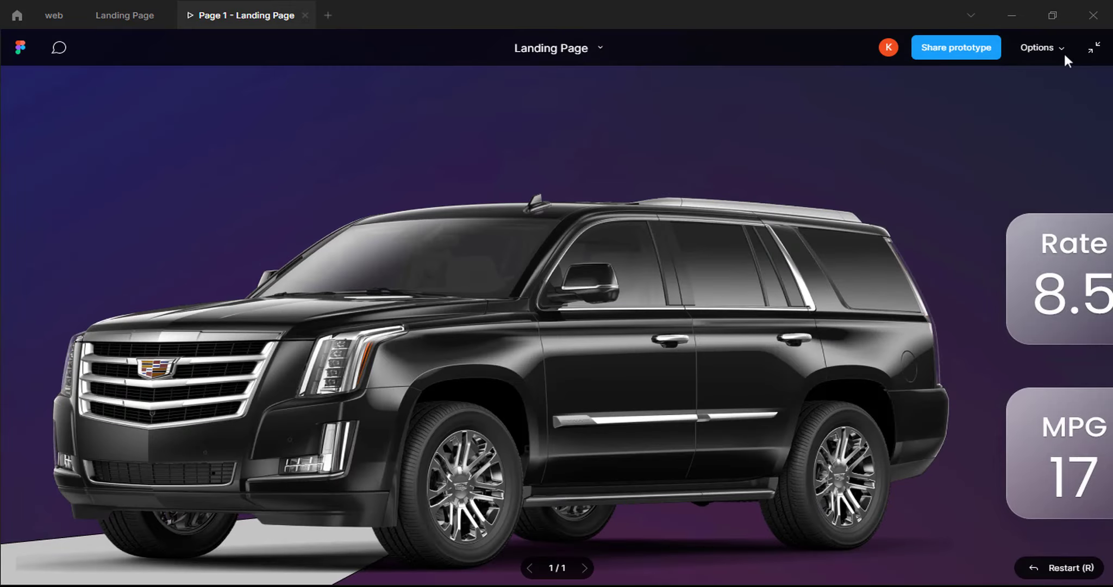
Set the prototype preview to Fit – Scale down to fit.
click(1061, 49)
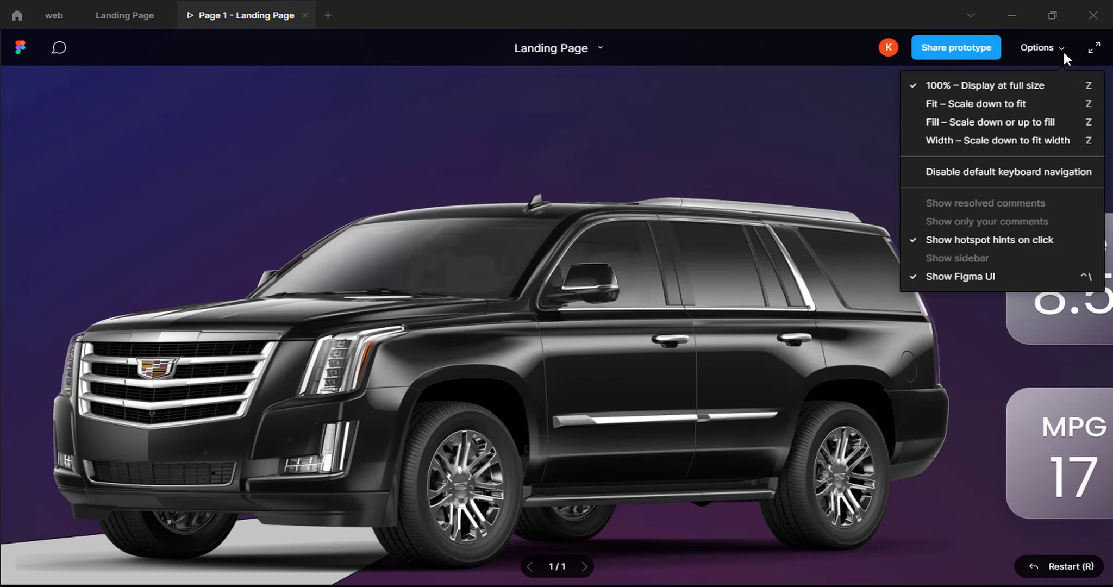
click(1028, 106)
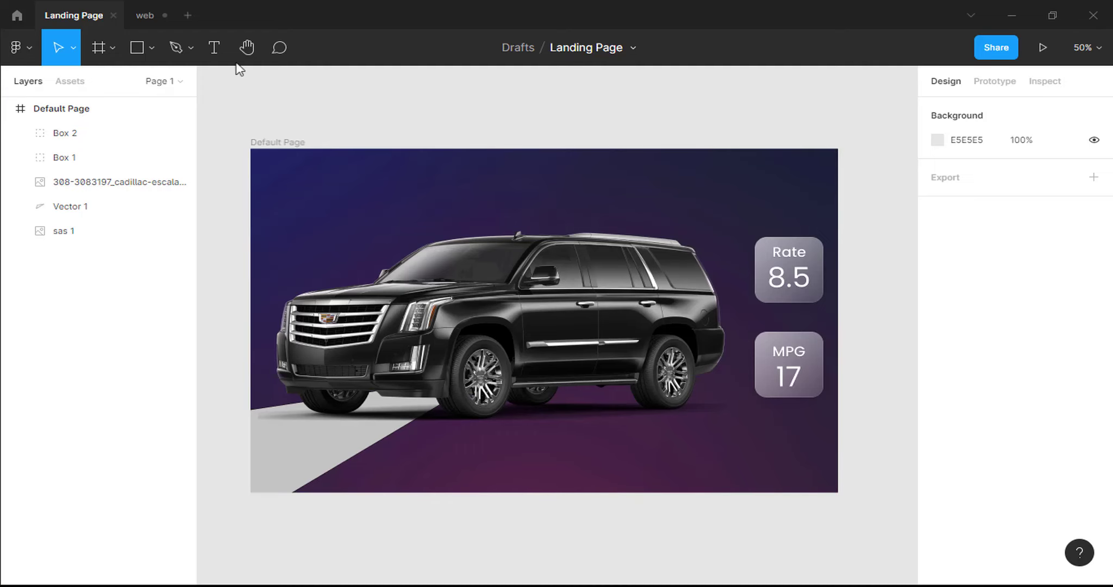
Add a 'Home' text above the car in Poppins Medium 24.
click(212, 47)
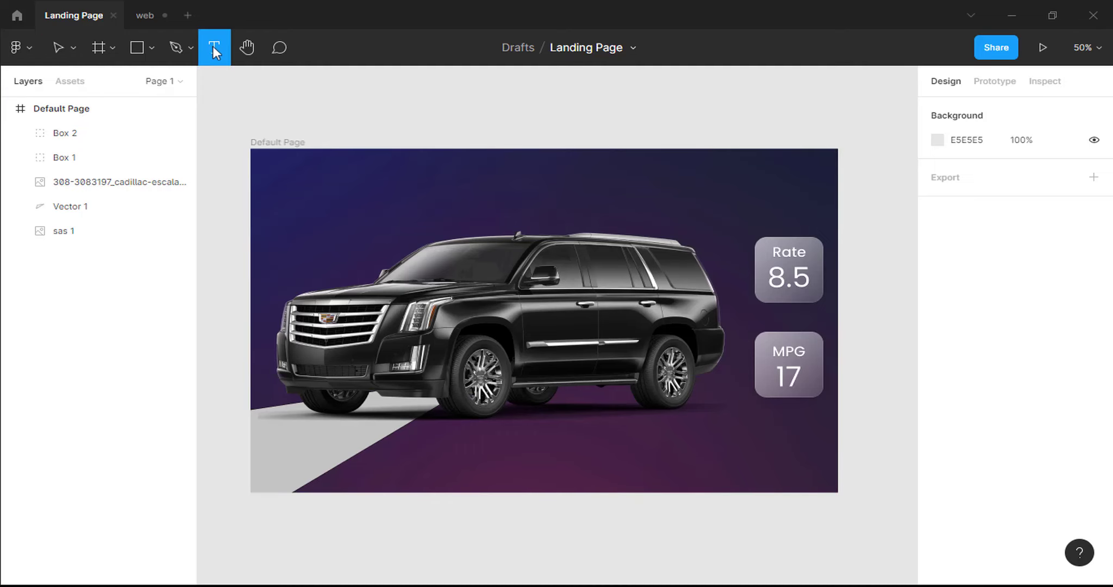
click(411, 177)
text(Home)
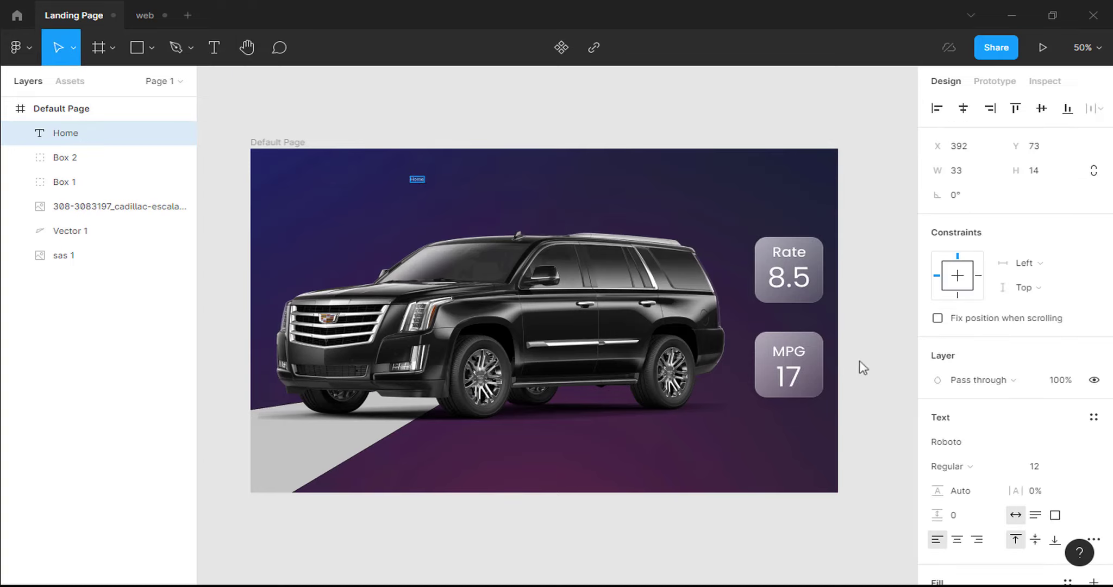
click(1043, 466)
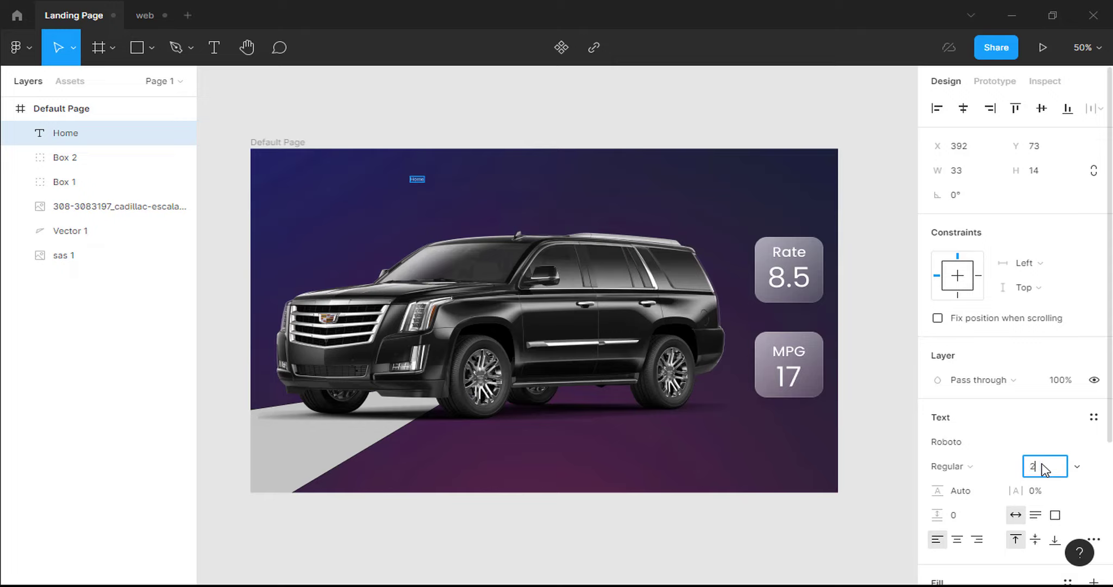
key(Return)
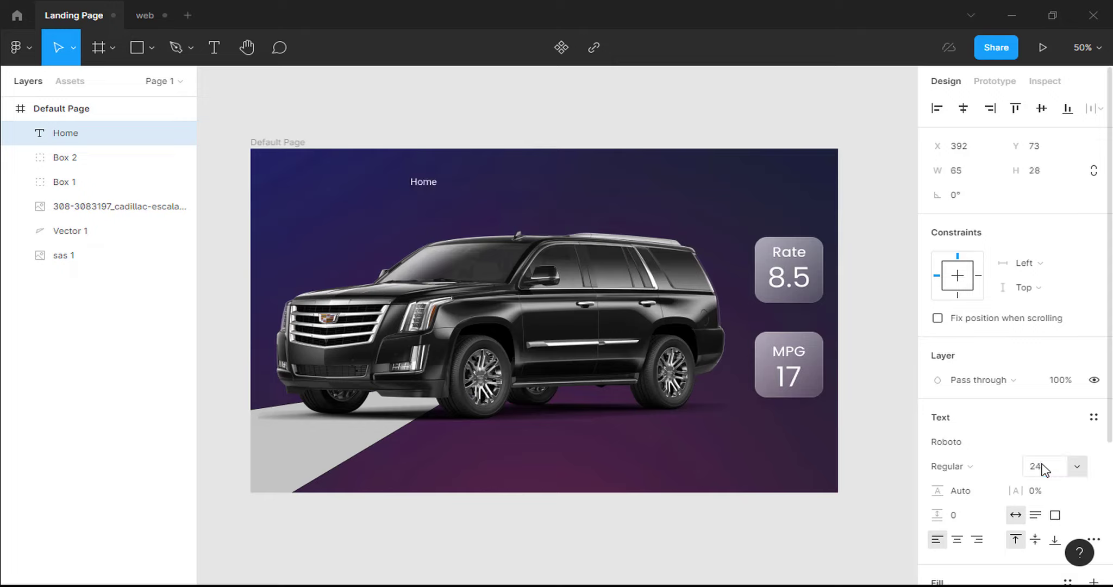
click(1014, 444)
text(Poppin)
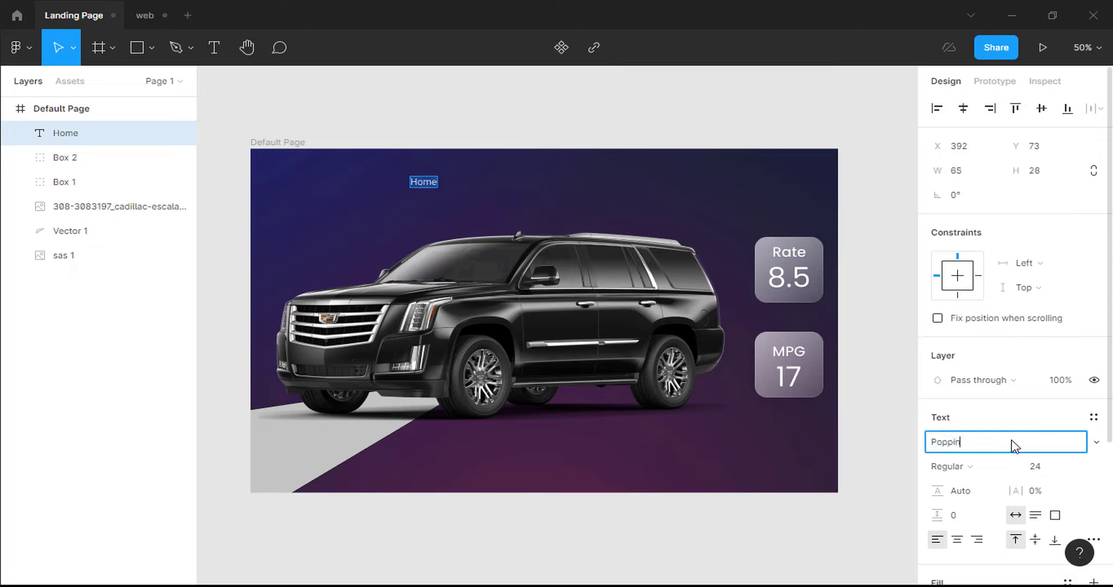
text(s)
key(Return)
click(971, 468)
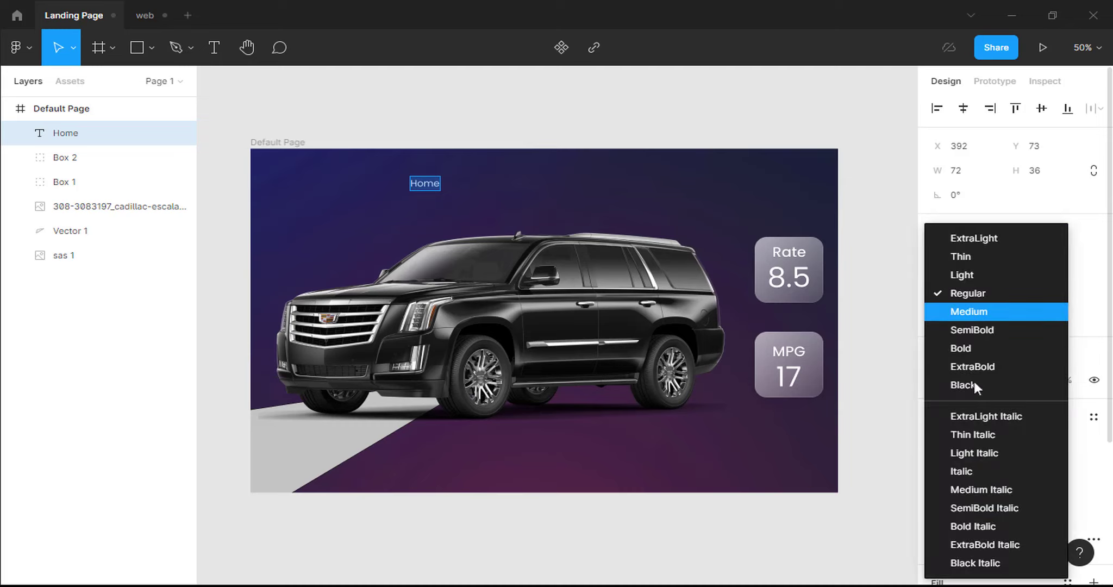
click(976, 315)
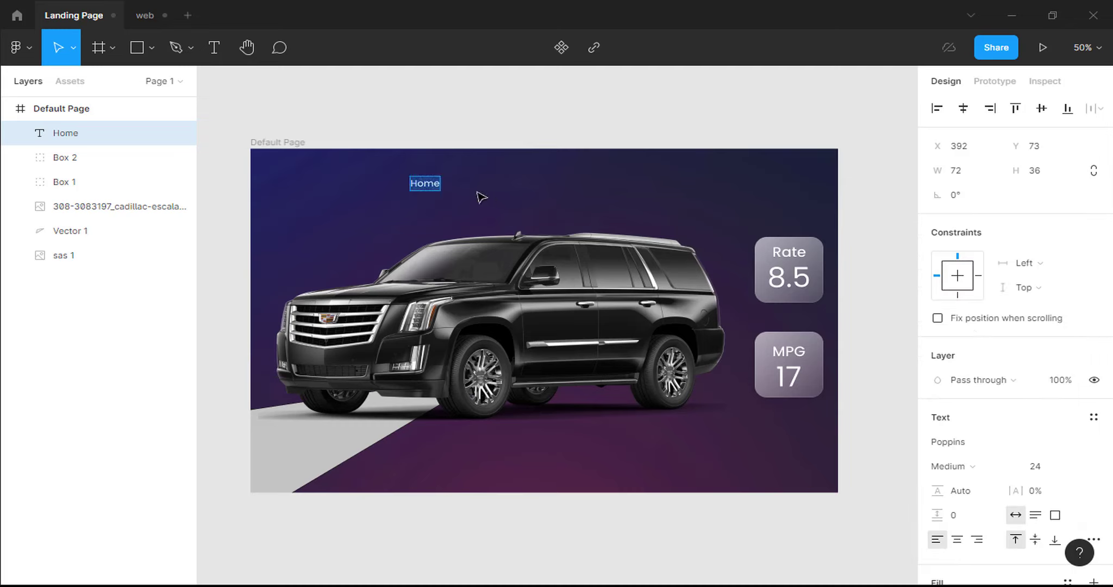
Paste two copies to the right and retype them as Brand and New Car Pricing.
key(ctrl+v)
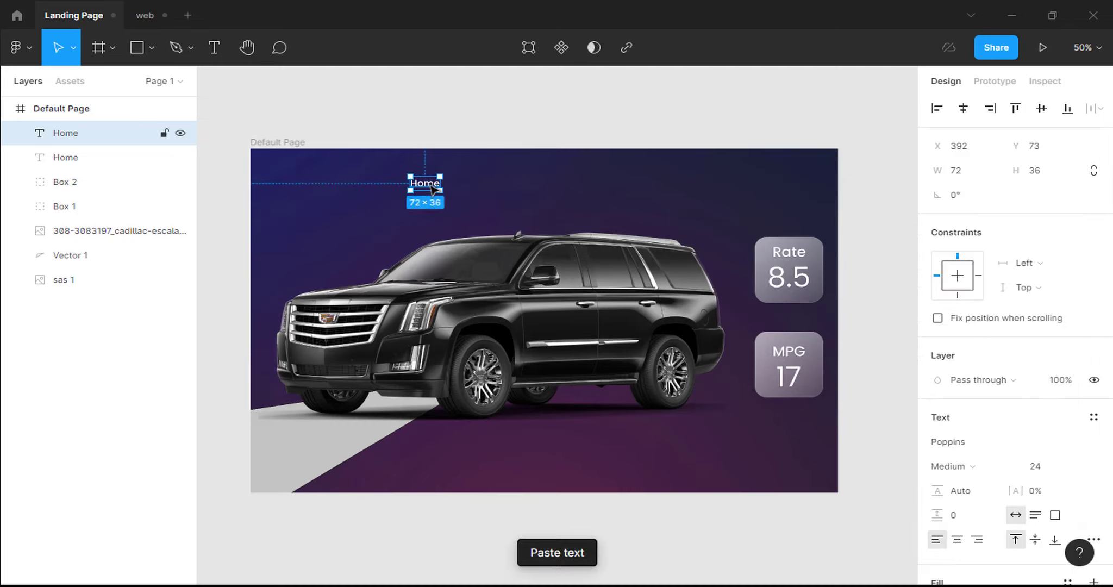
drag(434, 188, 499, 188)
key(ctrl+v)
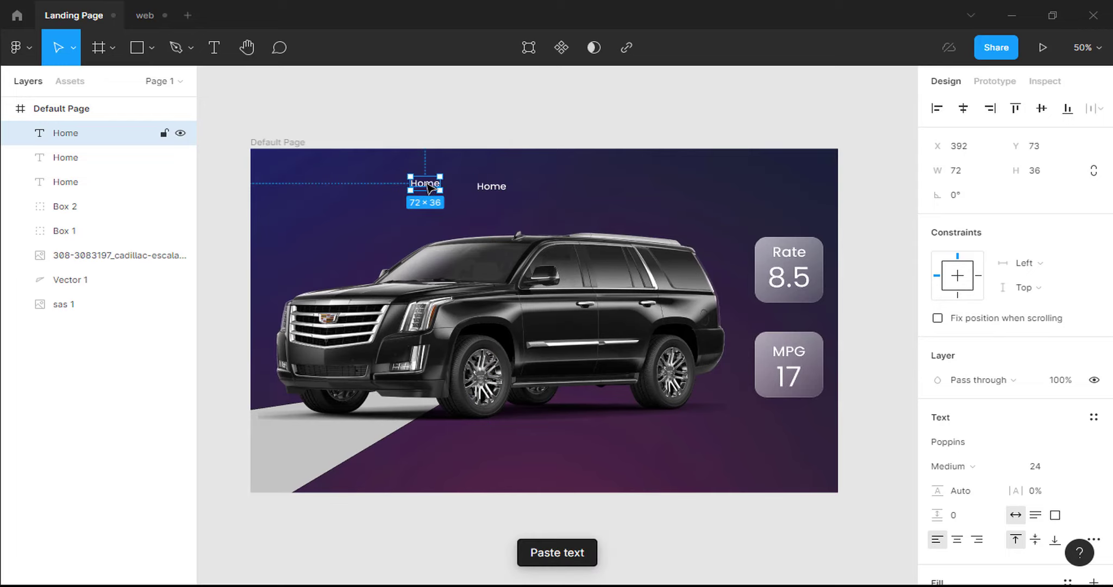
drag(430, 188, 595, 193)
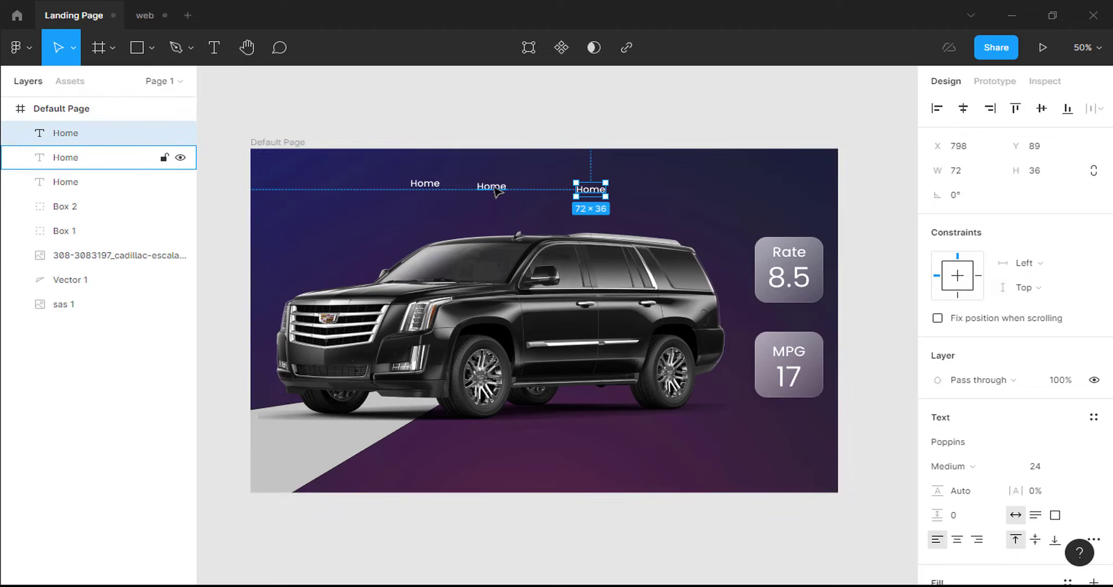
click(495, 189)
text(Brand)
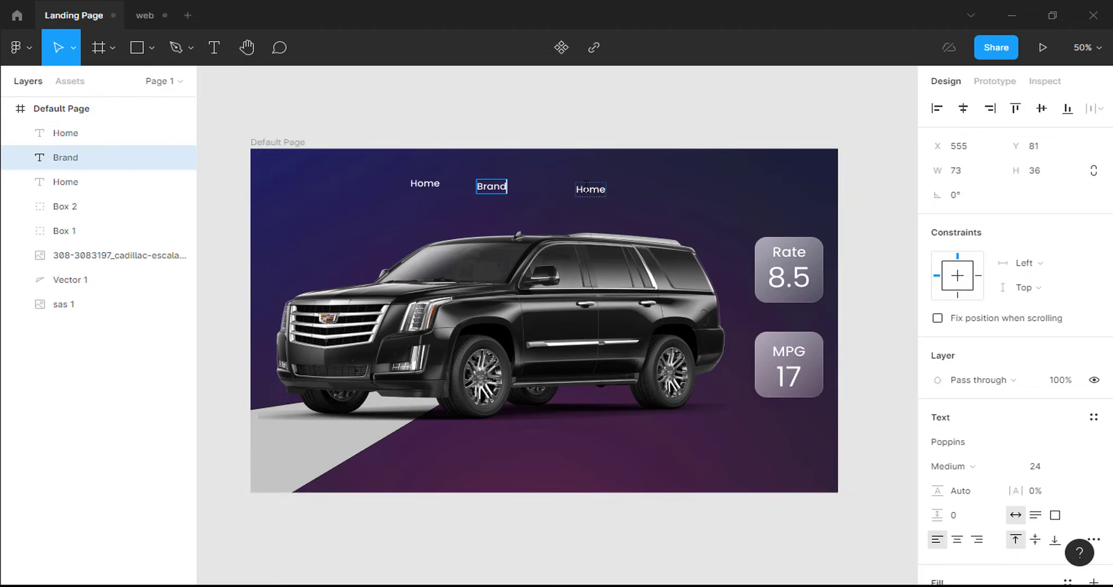
click(586, 188)
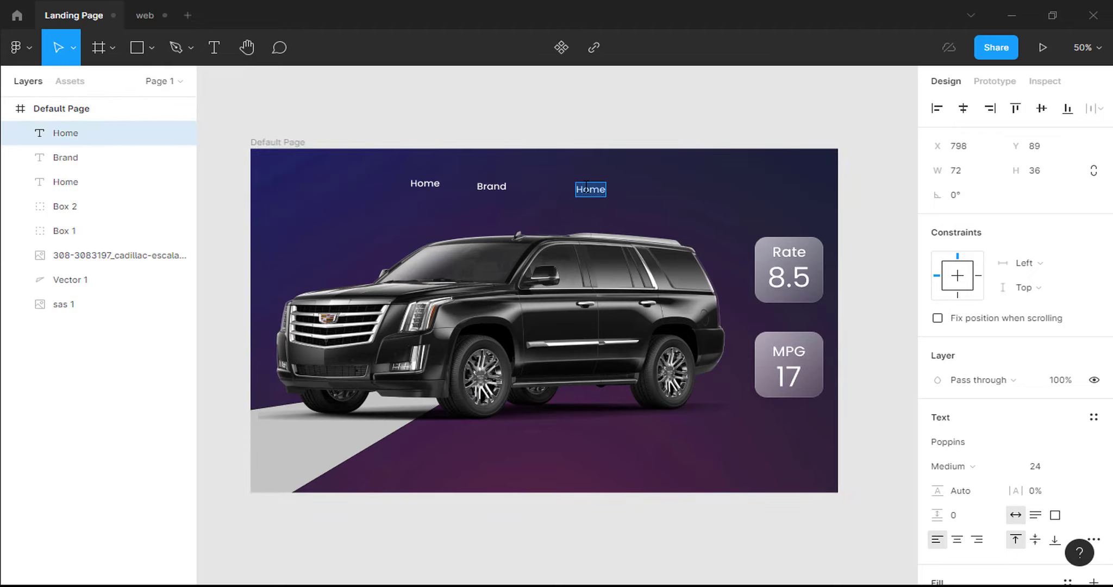
text(New Car)
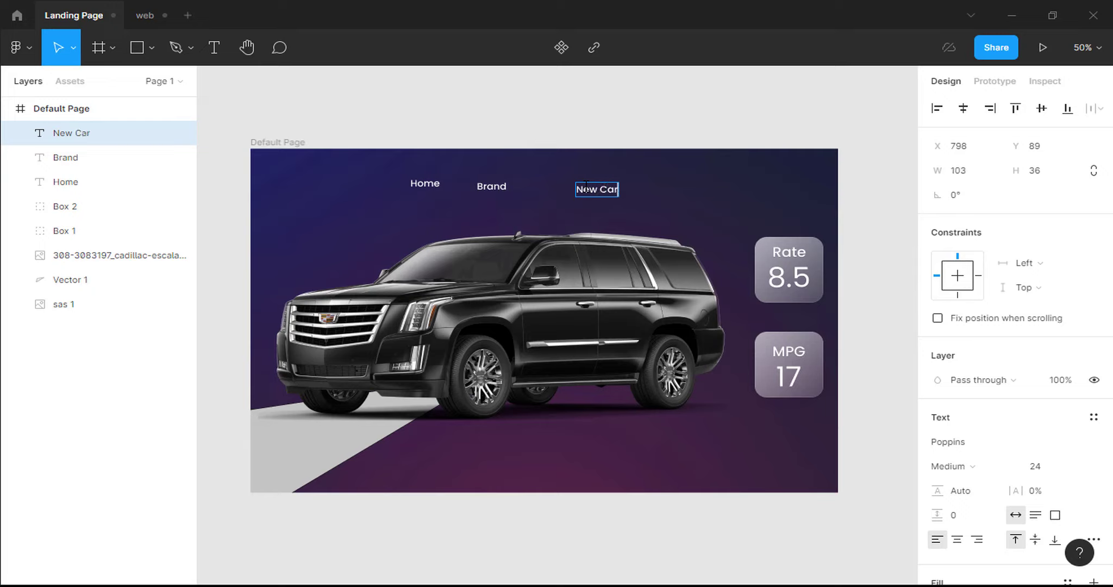
text( Pricing)
key(Escape)
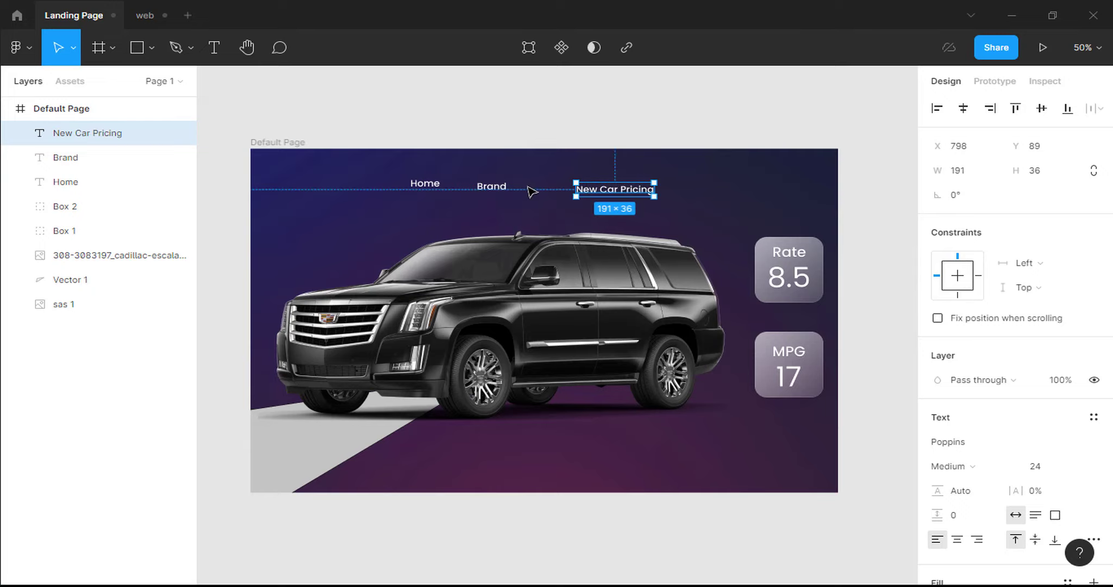
Align Home, Brand and New Car Pricing by their vertical centres.
shift+click(492, 188)
shift+click(434, 185)
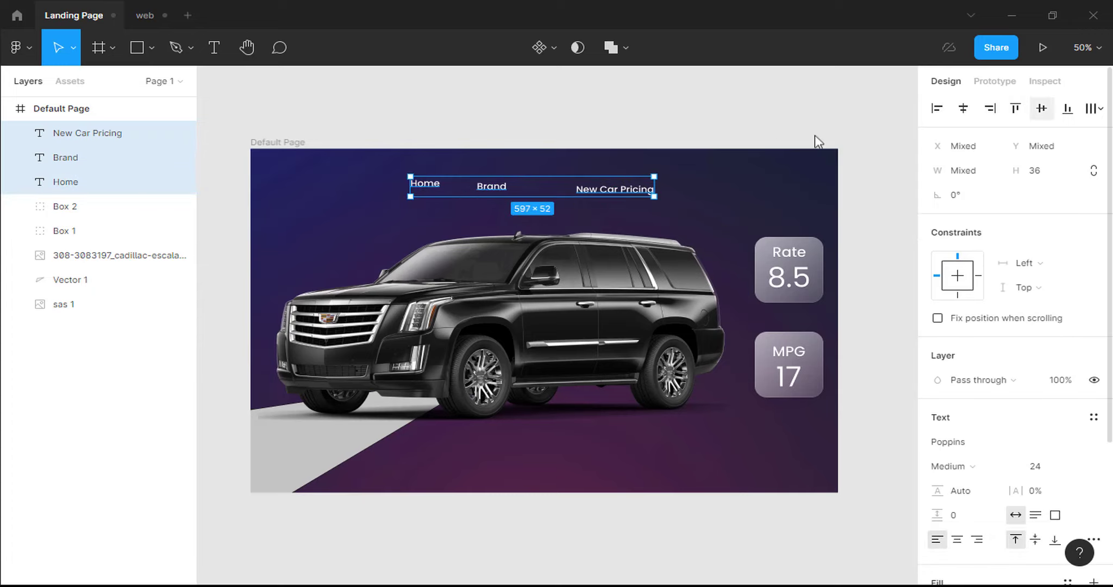
click(1046, 111)
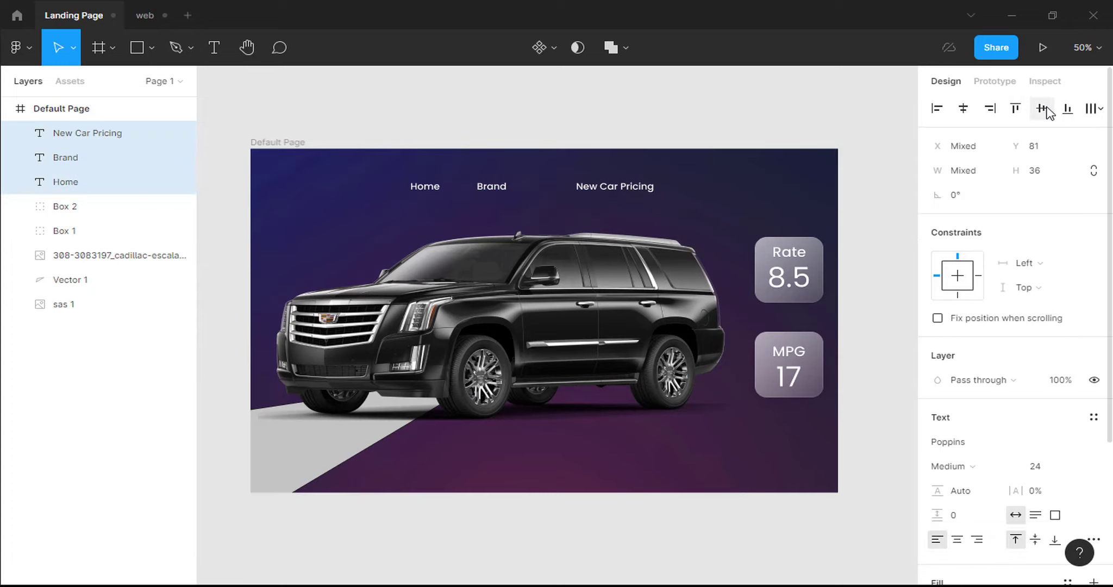
key(Escape)
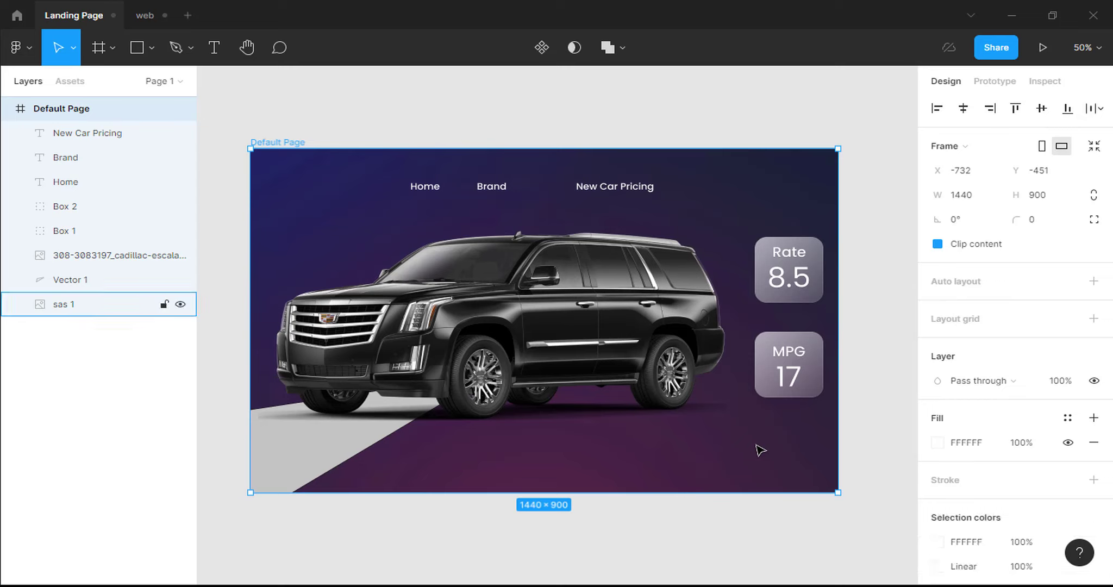
Add a layout grid of size 150 to the page frame.
click(1094, 318)
click(939, 344)
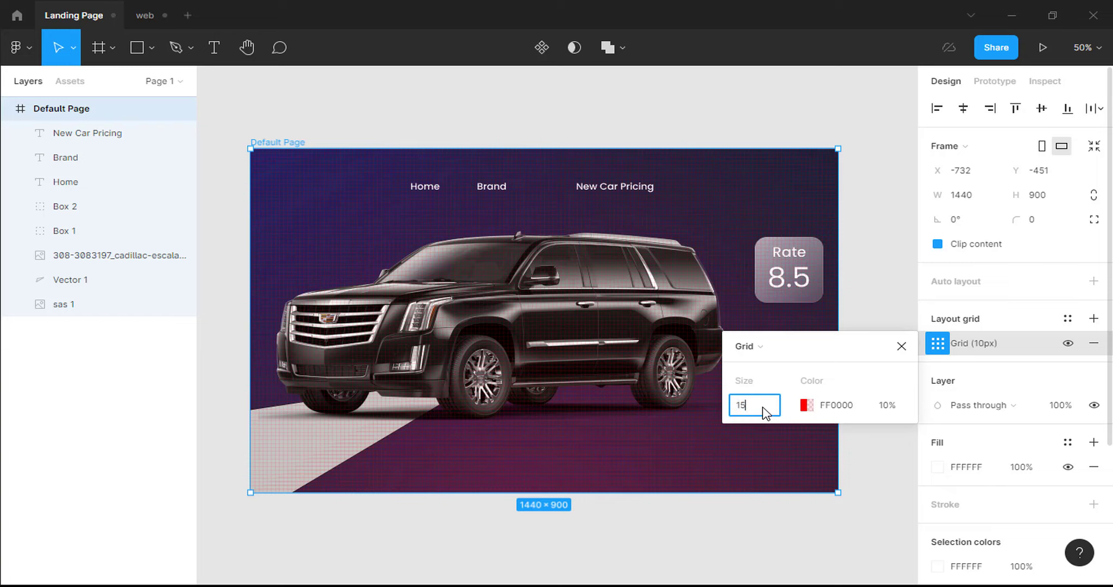
text(150)
key(Return)
click(901, 347)
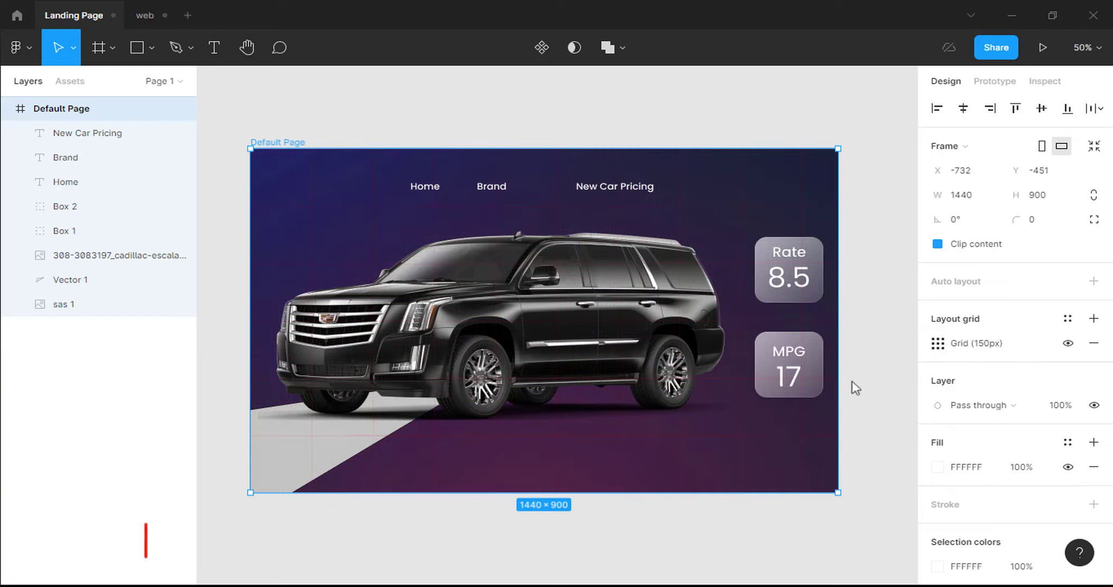
Move Home, Brand and New Car Pricing up to Y 27 and select all three.
click(439, 190)
drag(429, 186, 462, 171)
click(506, 192)
drag(510, 196, 532, 176)
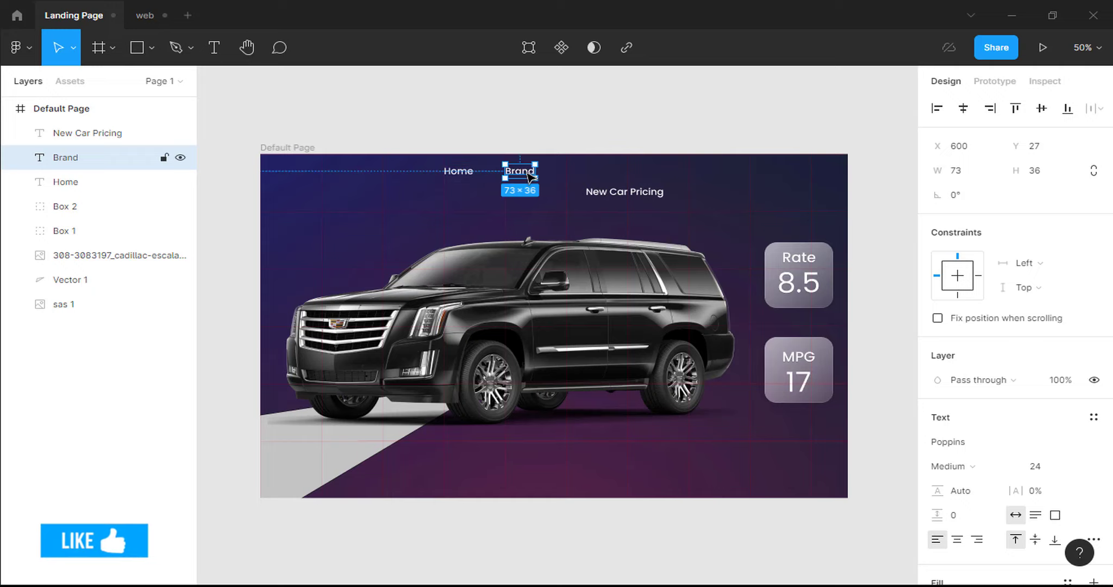
click(600, 188)
drag(601, 188, 587, 162)
click(575, 184)
scroll(574, 183, up, 2)
click(588, 151)
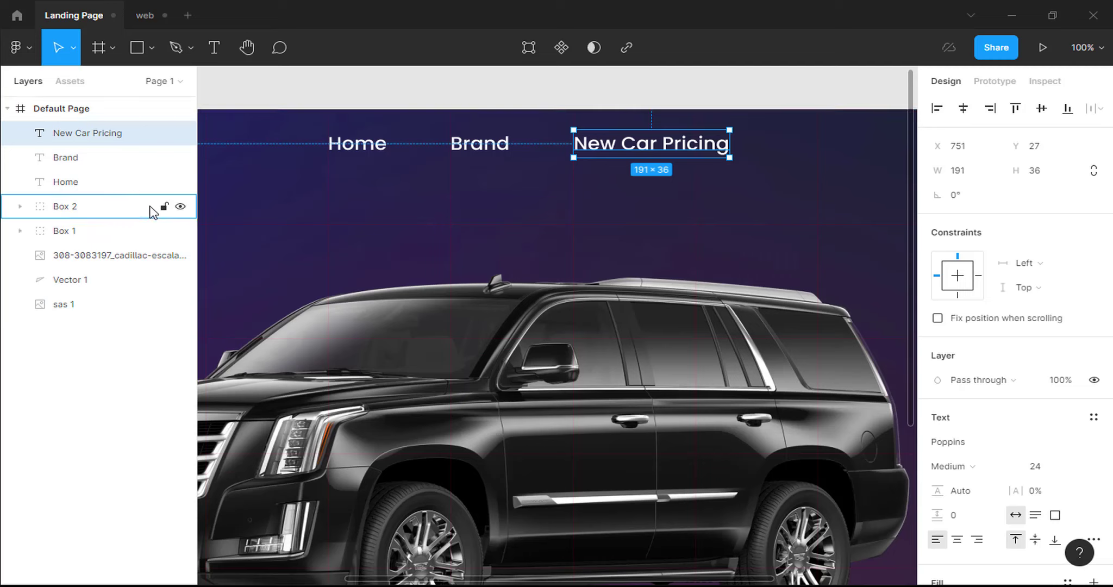
shift+click(108, 159)
shift+click(100, 184)
Group Home, Brand and New Car Pricing and name the group Navigation.
right_click(97, 186)
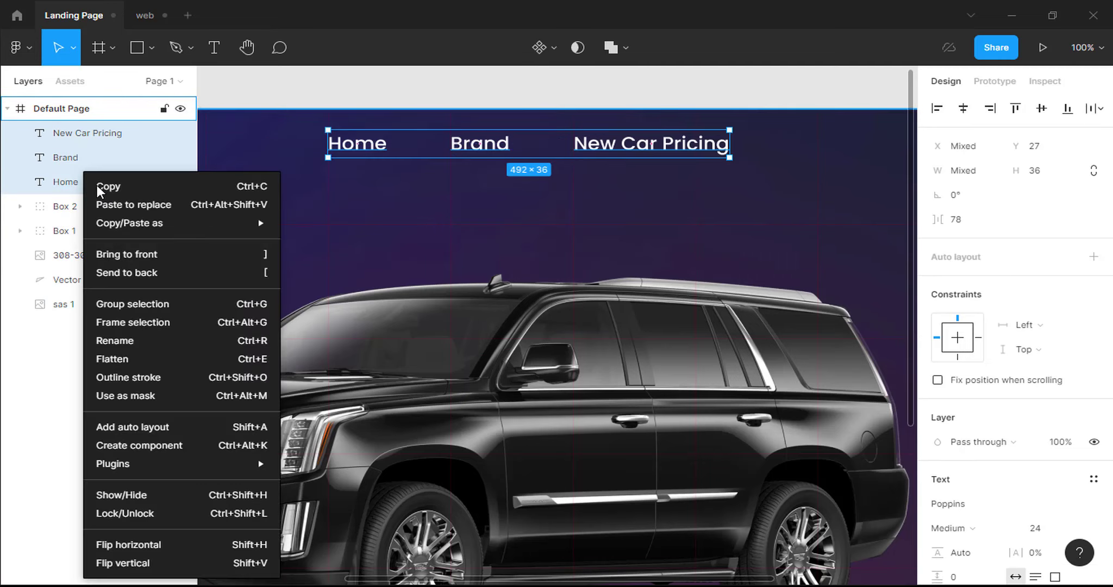
click(109, 306)
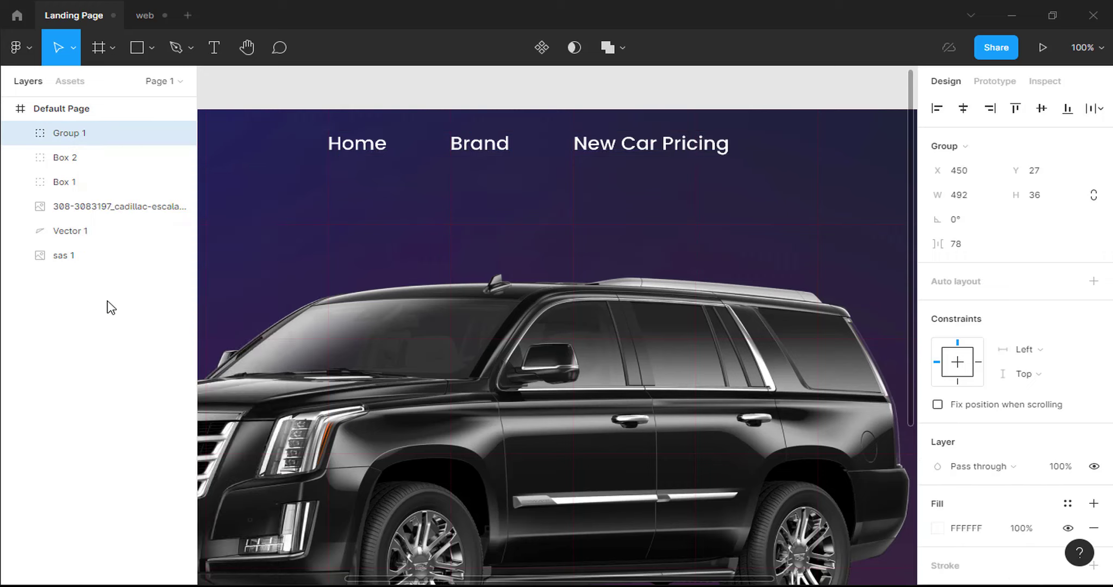
double_click(73, 135)
text(Navigation)
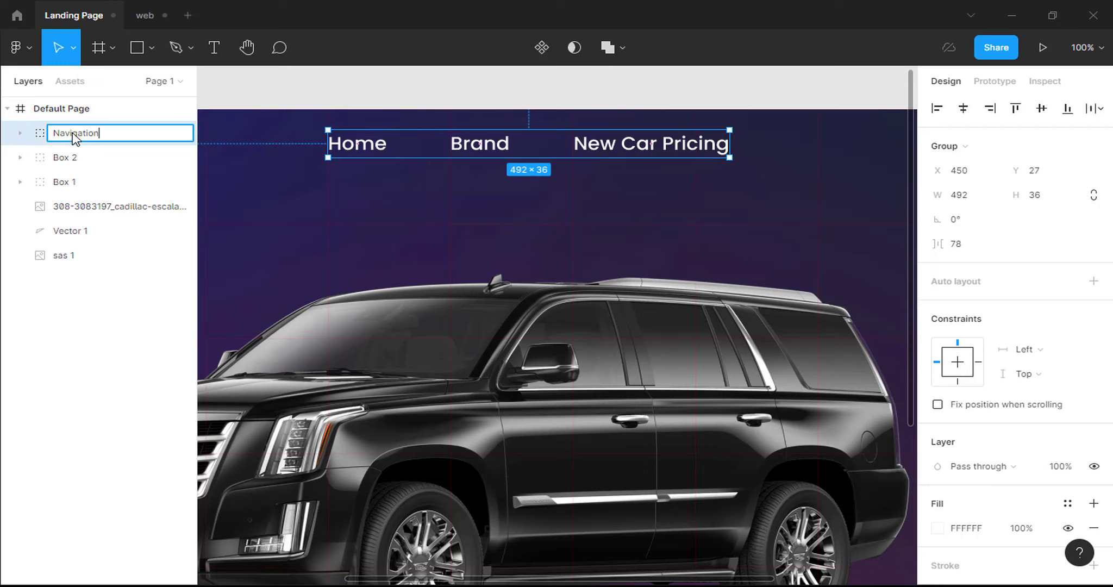
key(Return)
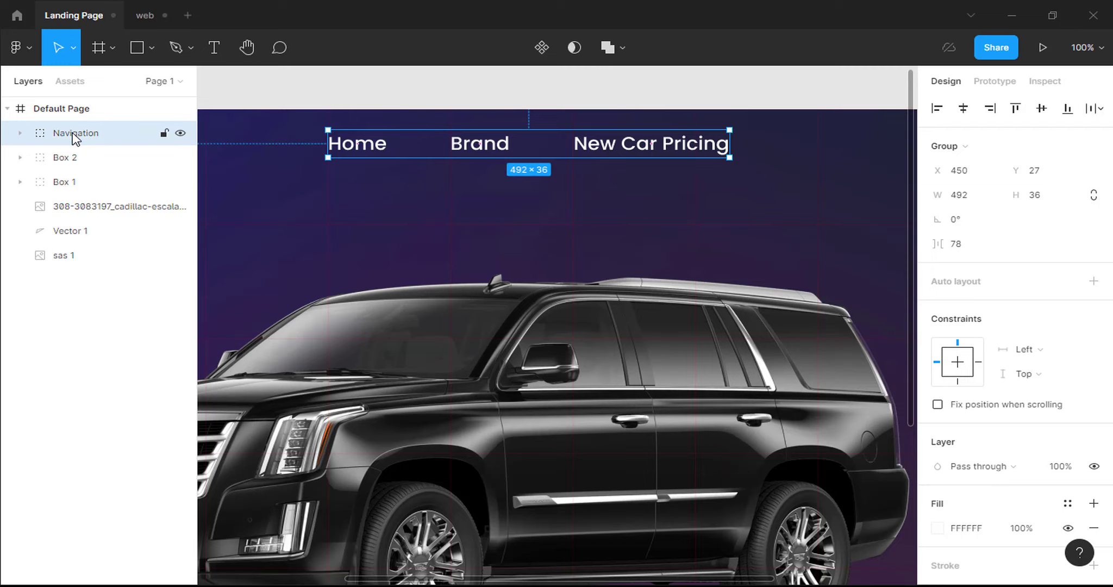
Zoom out and pan to recentre the frame on the canvas.
key(minus)
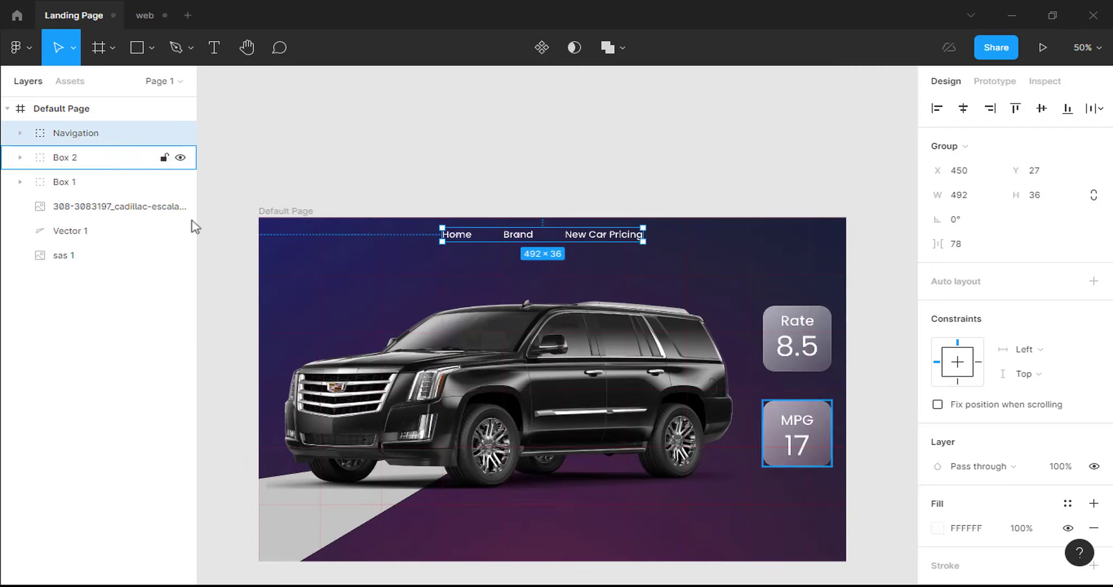
key(h)
drag(415, 328, 417, 256)
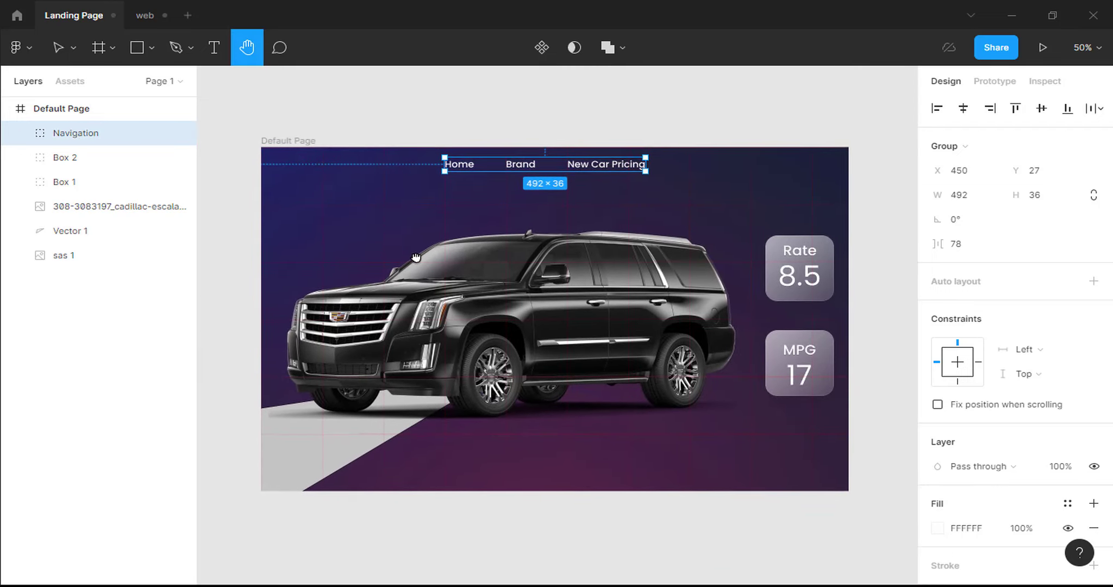
key(v)
click(148, 49)
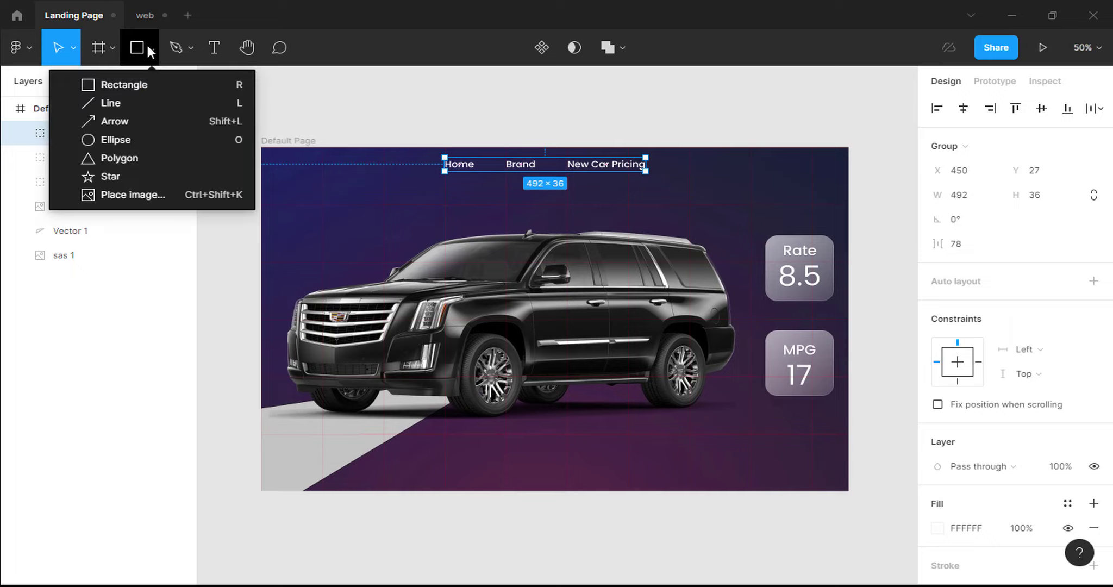
Draw a 120×44 rectangle at the frame's top right, level with the nav links.
click(142, 89)
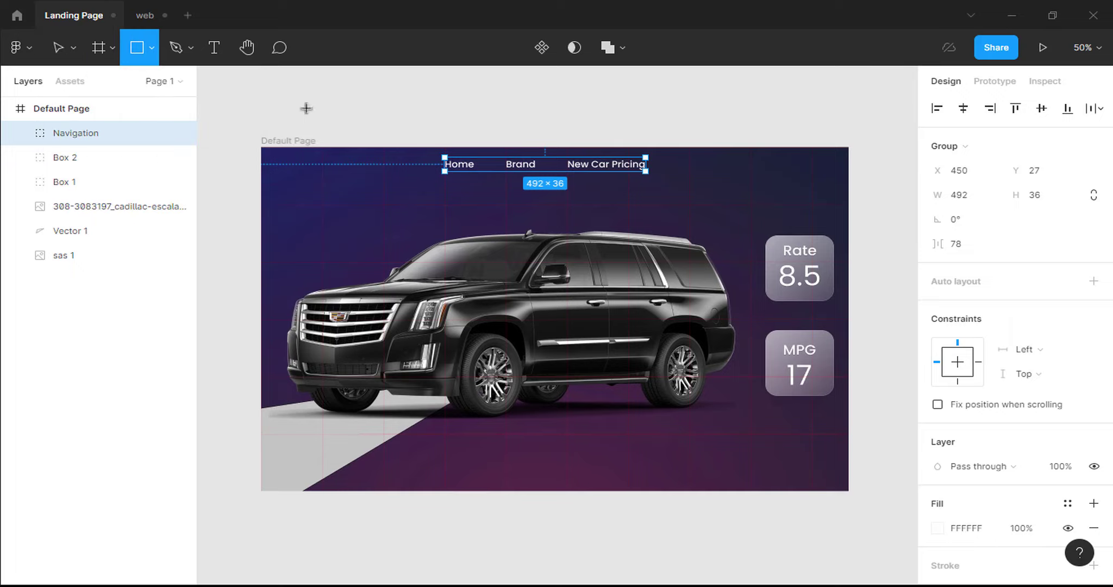
drag(698, 160, 745, 177)
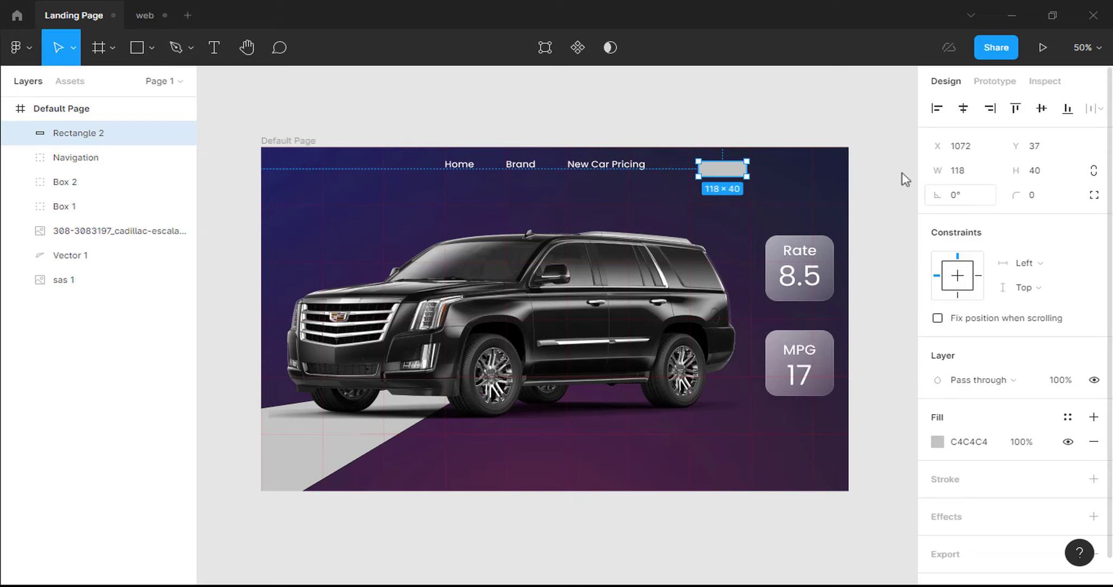
click(964, 172)
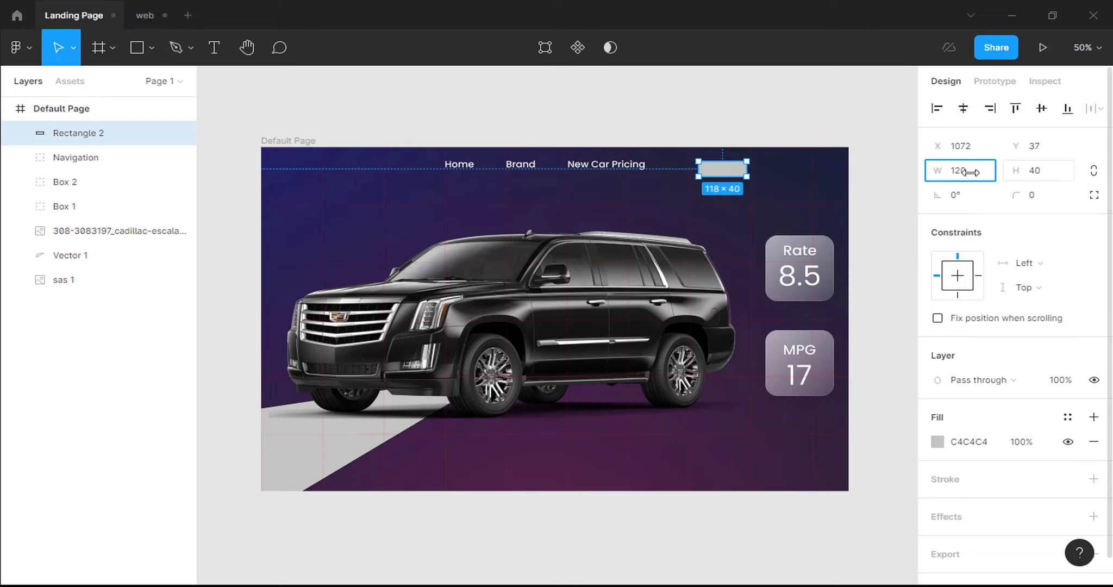
click(1036, 174)
key(Return)
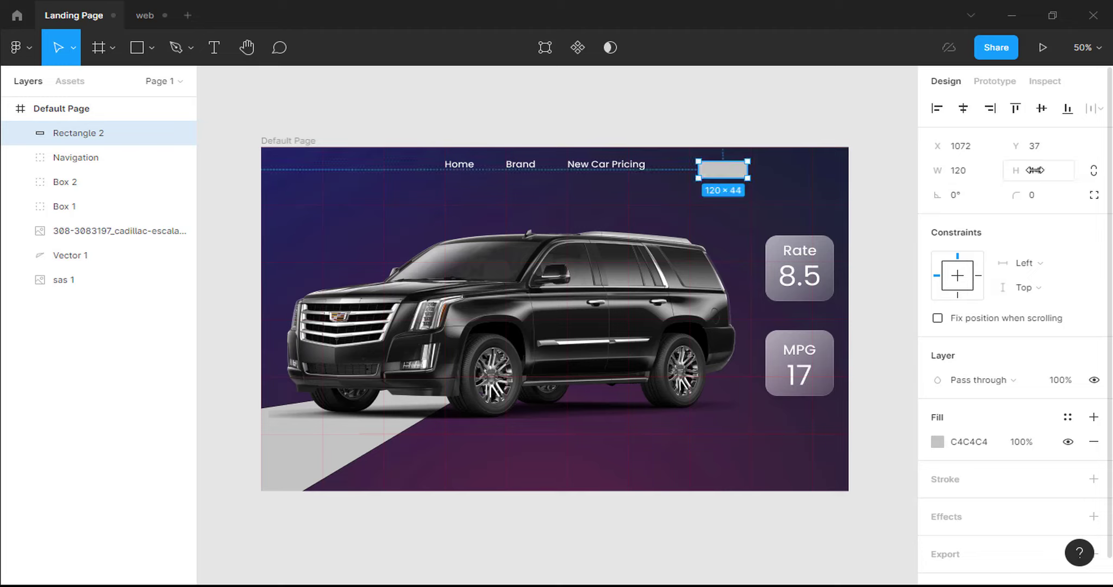
mouse_move(748, 176)
mouse_down()
mouse_move(800, 171)
mouse_move(737, 174)
mouse_up()
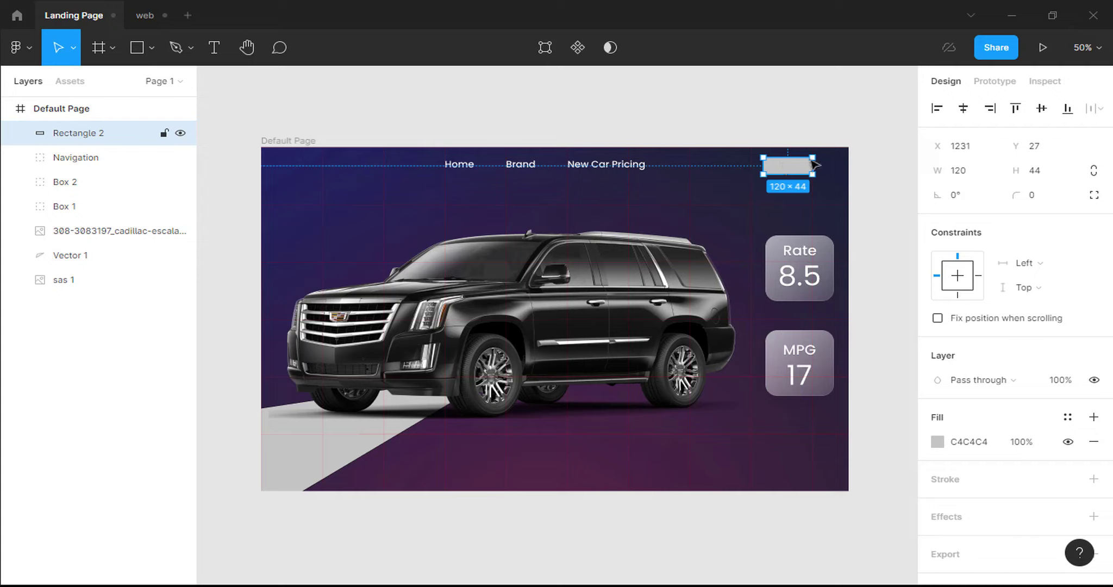
Give the rectangle a 20 corner radius and blue 1869E1 fill.
click(1033, 195)
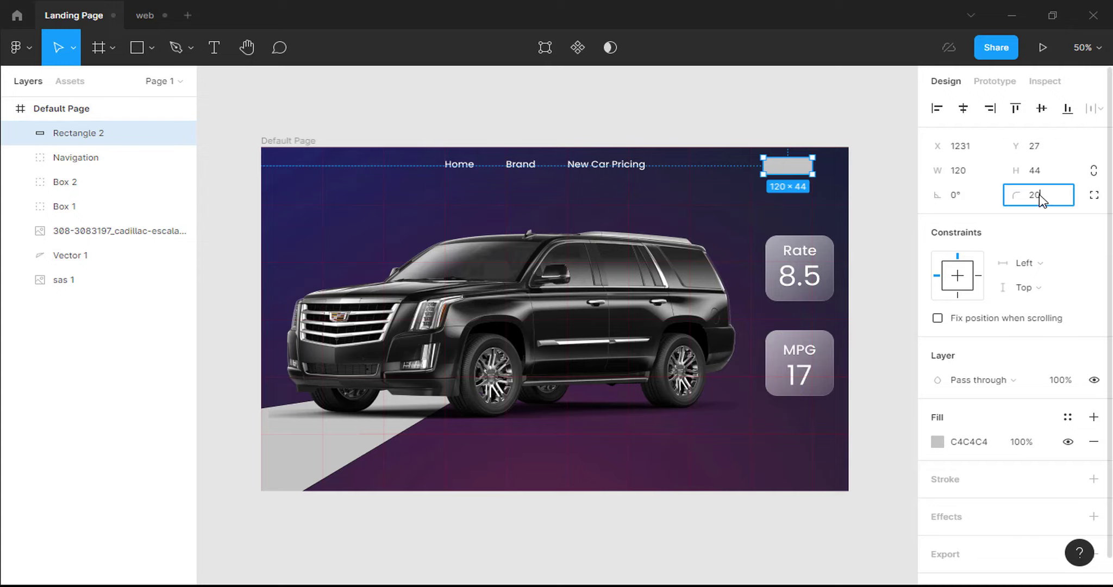
key(Return)
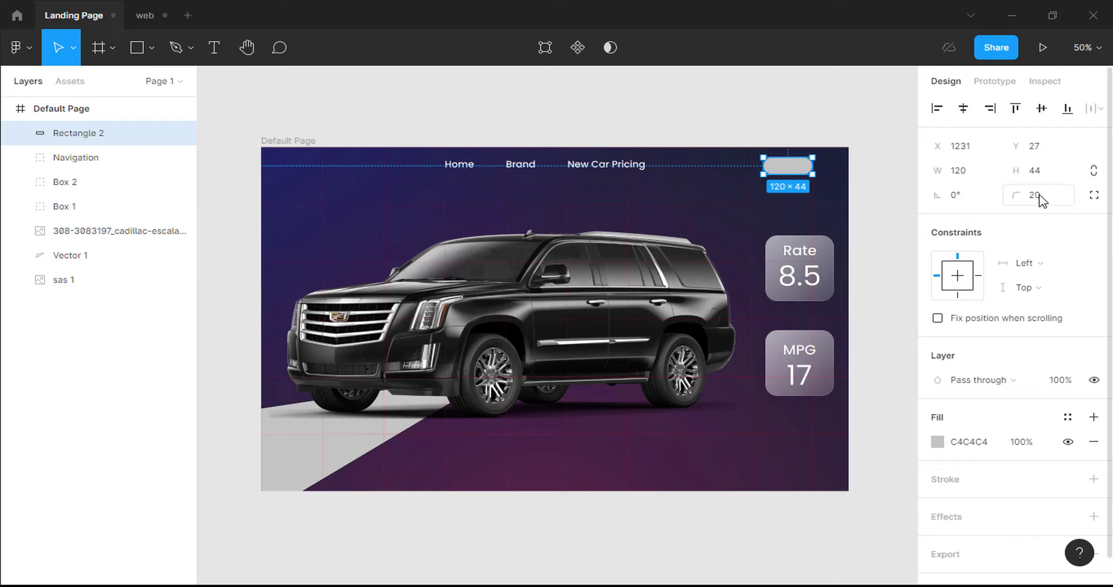
click(974, 439)
text(1869)
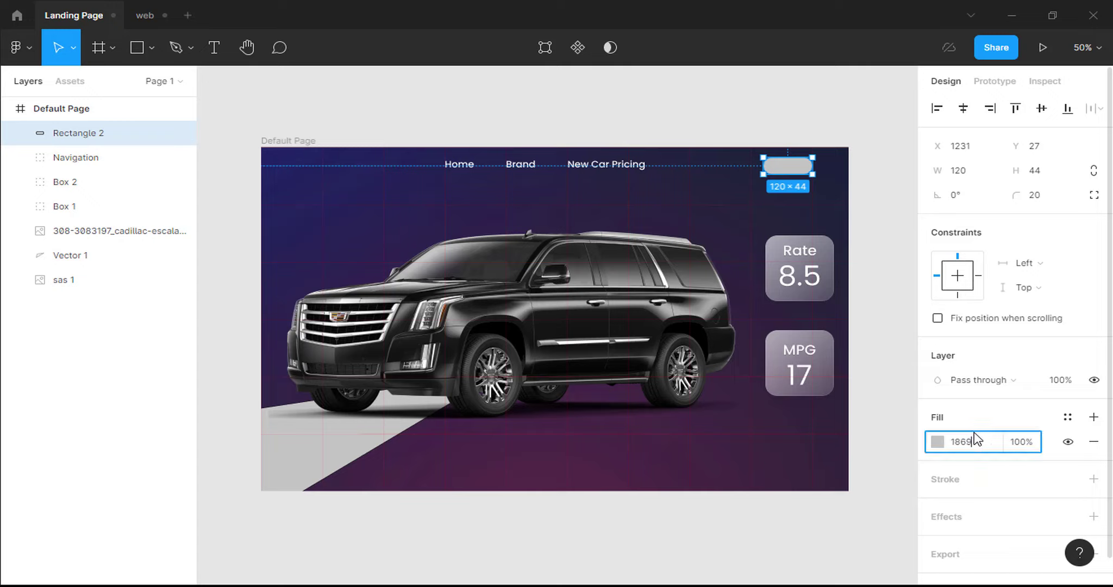
text(E1)
key(Return)
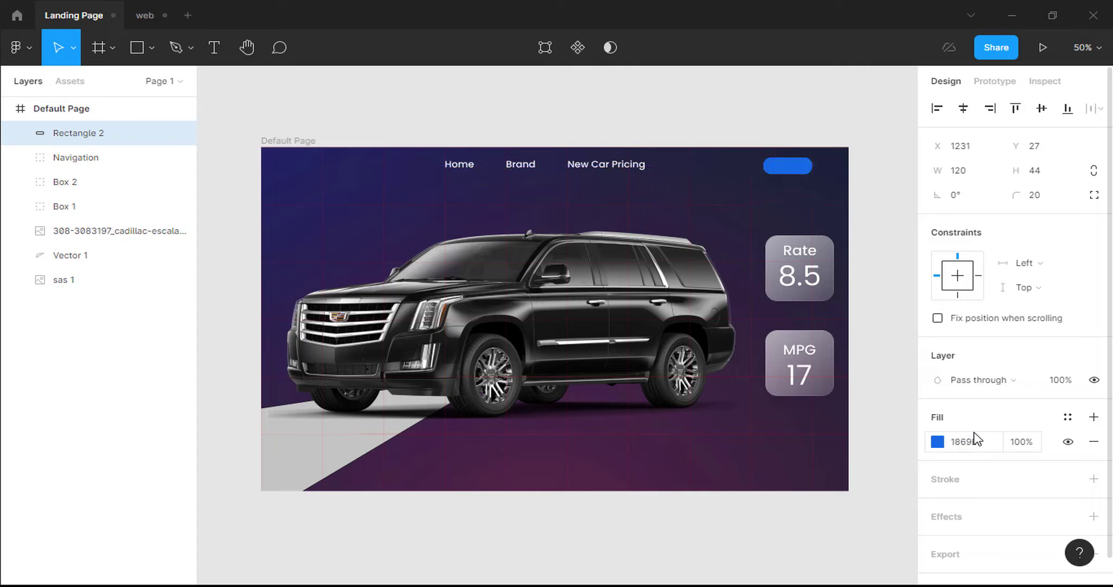
Place a 'Signup' text centred on the blue rectangle.
click(220, 54)
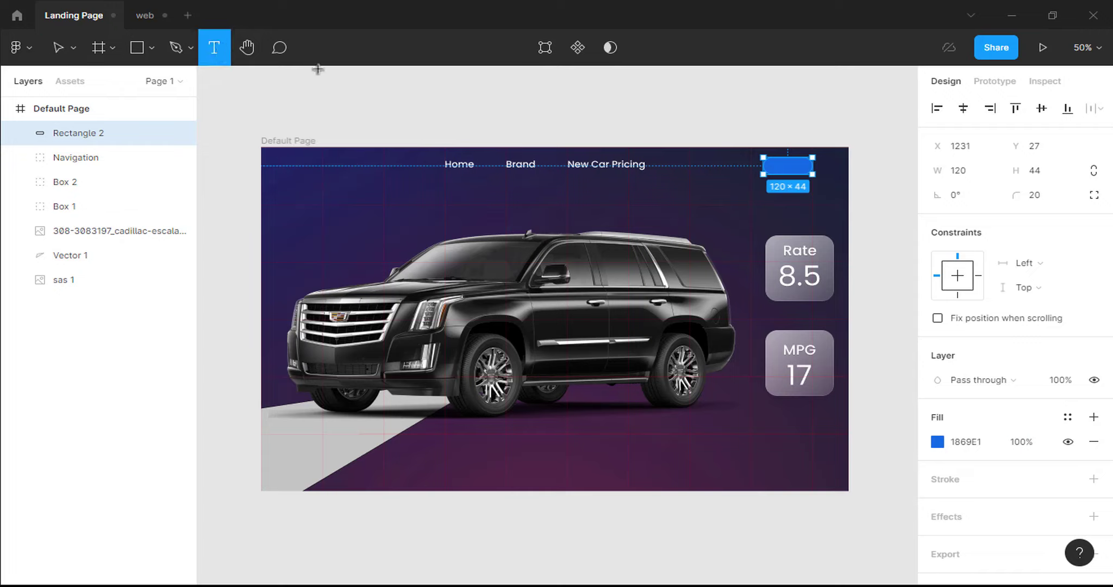
click(777, 164)
text(Sig)
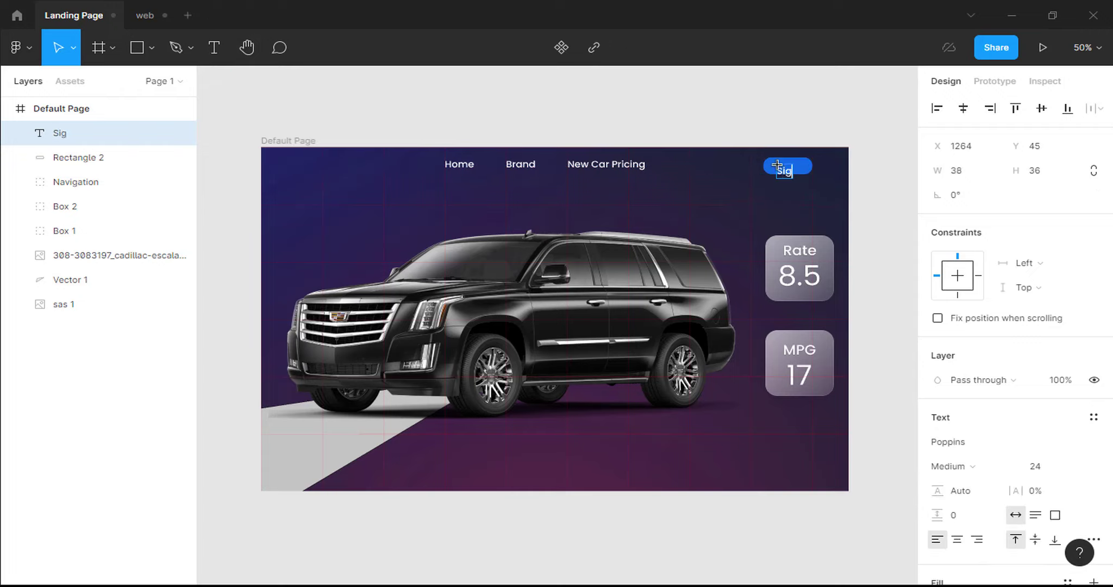
text(nup)
key(Escape)
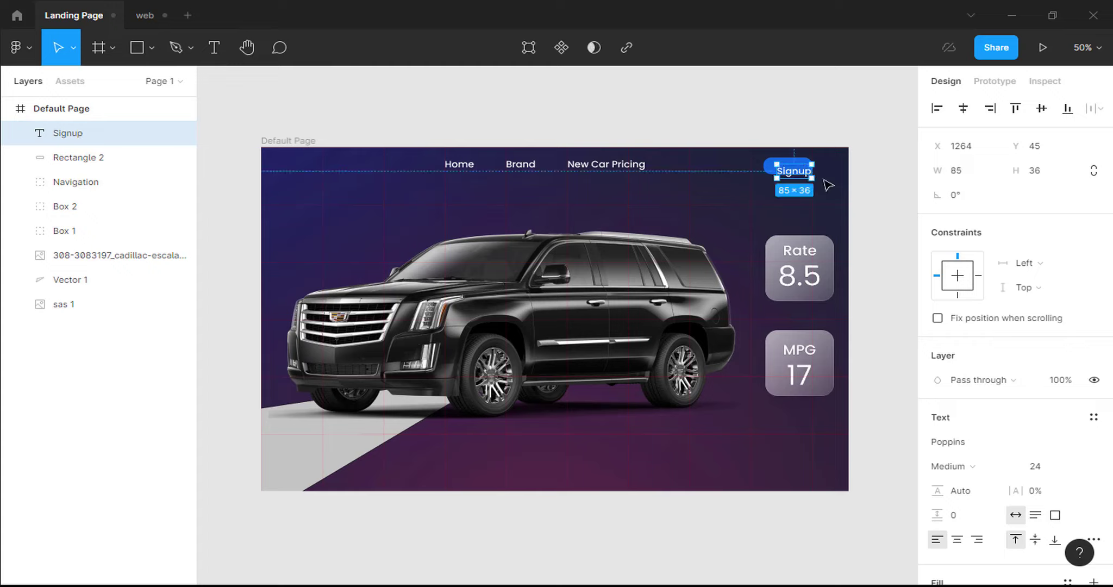
drag(797, 172, 800, 174)
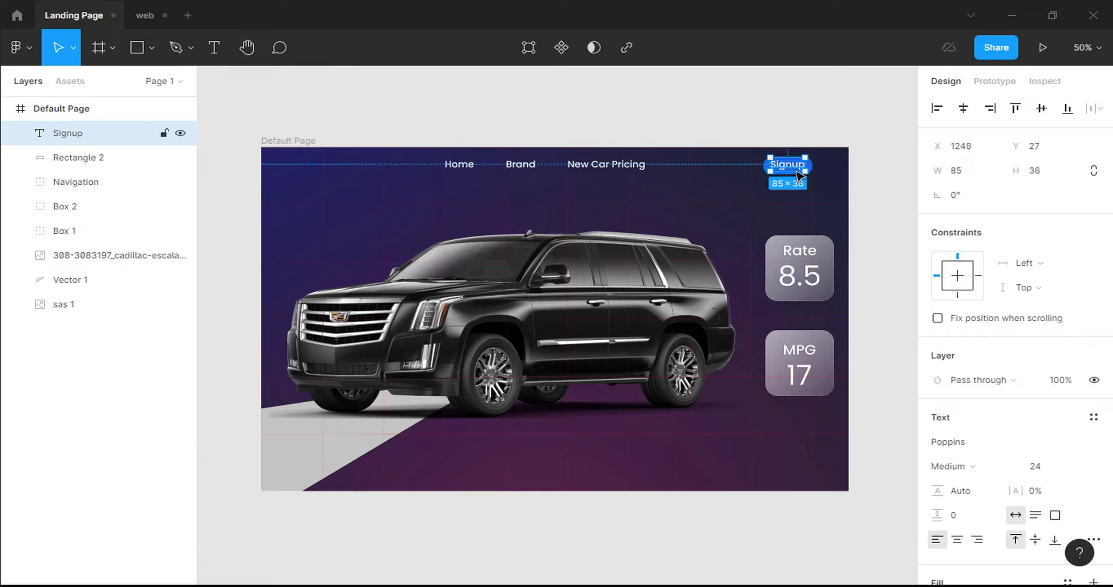
key(Down)
key(Down)
key(Down)
key(Down)
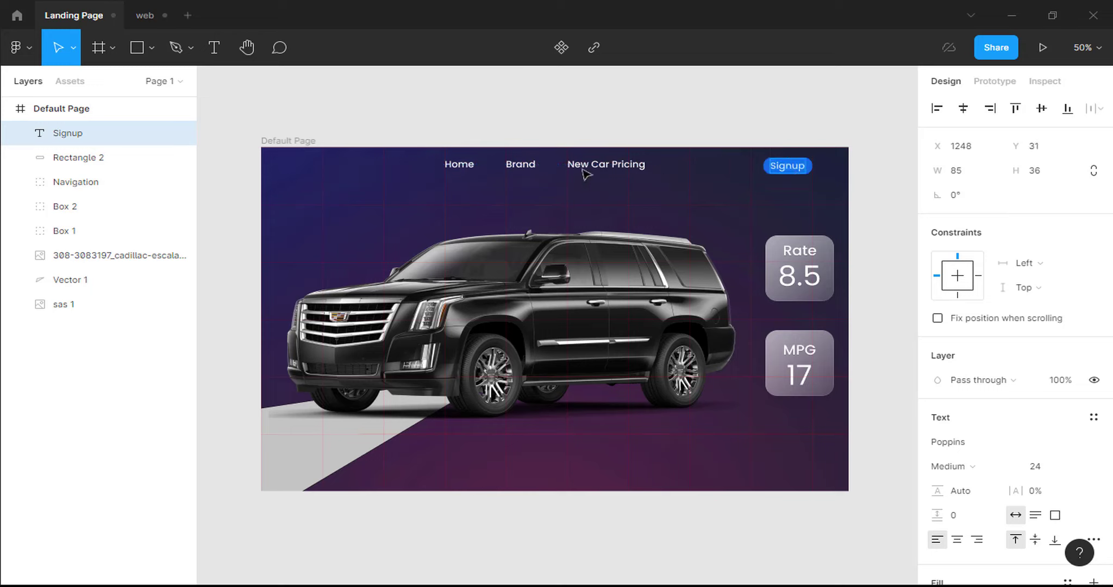
Group the Signup text with the rectangle and name the group signup.
shift+click(129, 157)
right_click(129, 156)
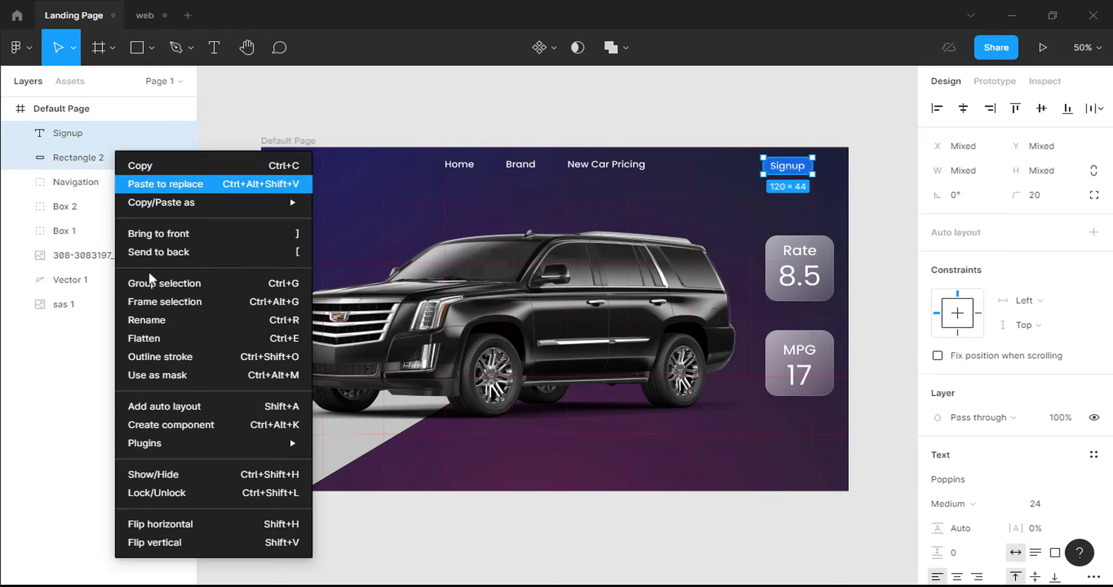
click(161, 284)
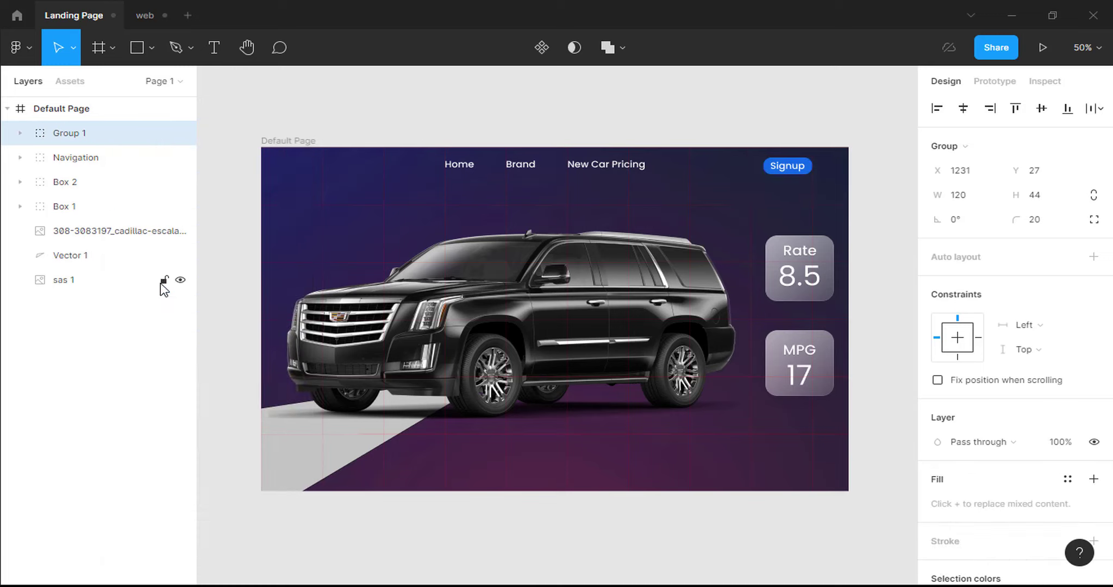
double_click(66, 133)
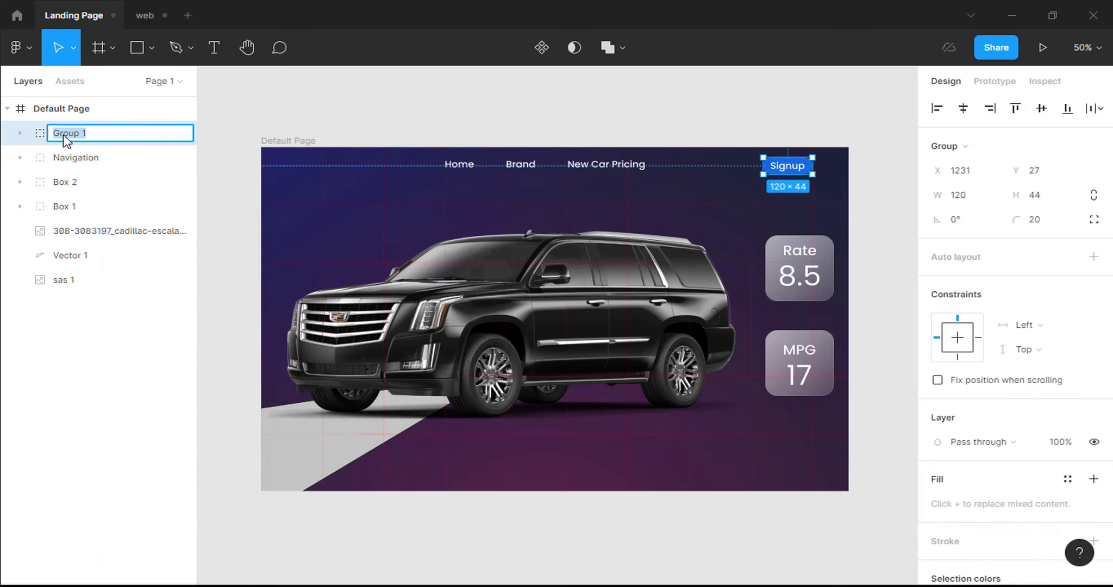
text(signup)
key(Return)
right_click(761, 167)
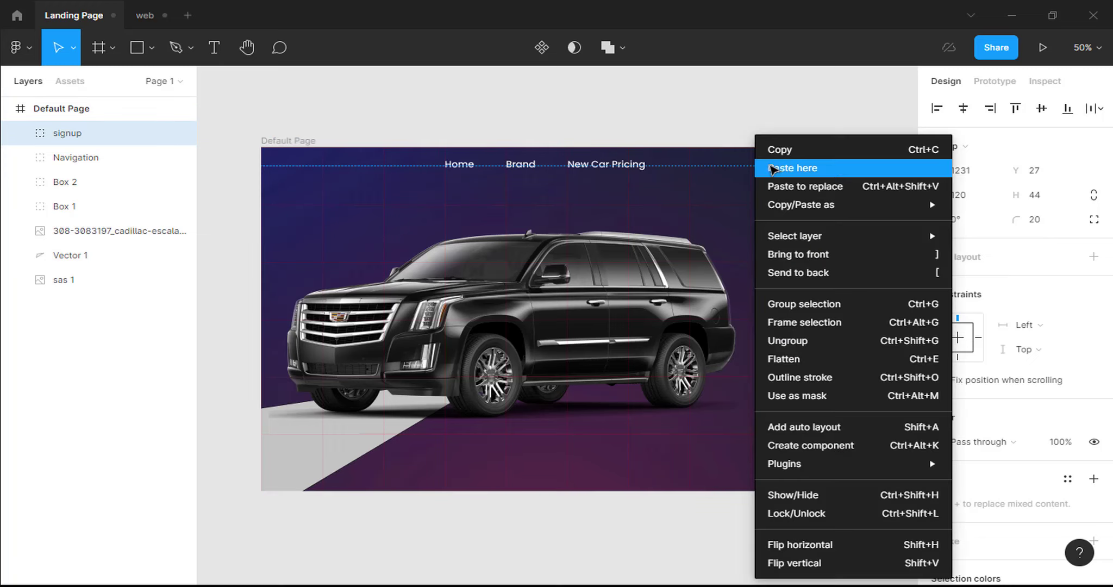
Copy the Signup button group and paste the copy just to its left.
click(779, 153)
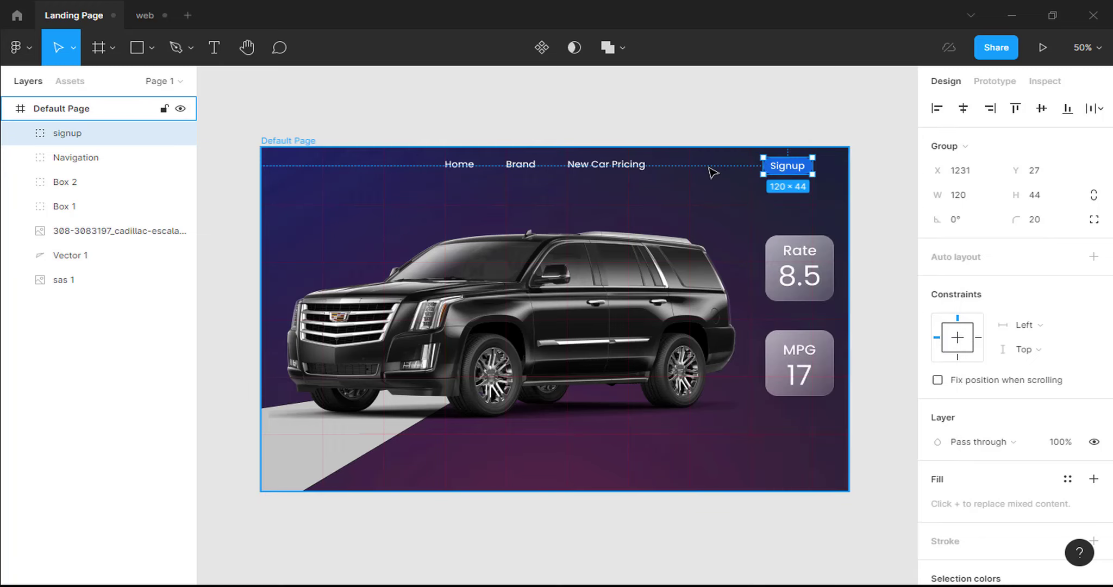
right_click(711, 171)
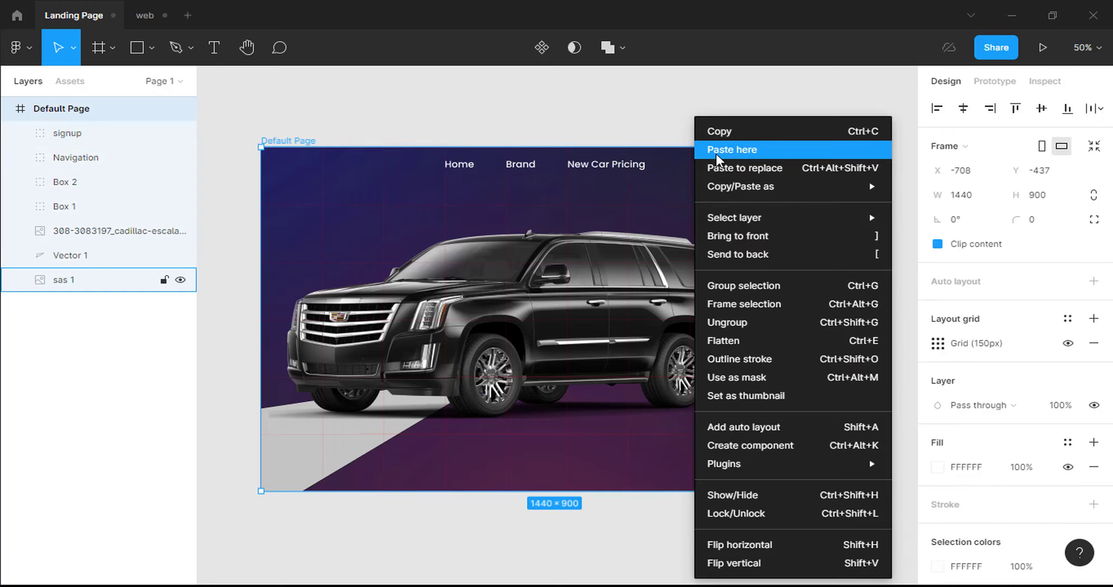
click(716, 152)
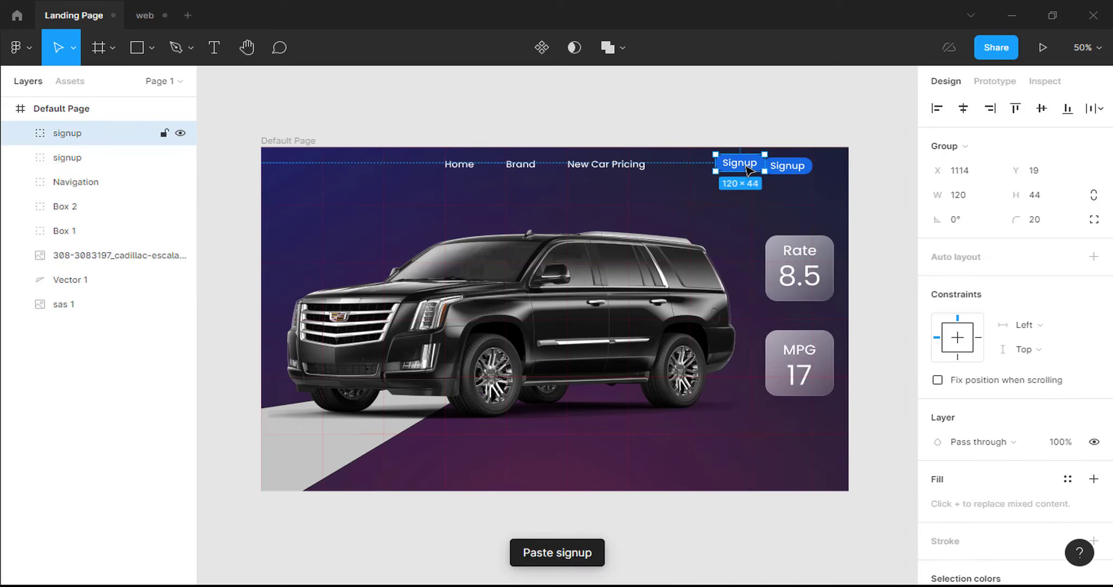
drag(744, 167, 719, 170)
double_click(718, 169)
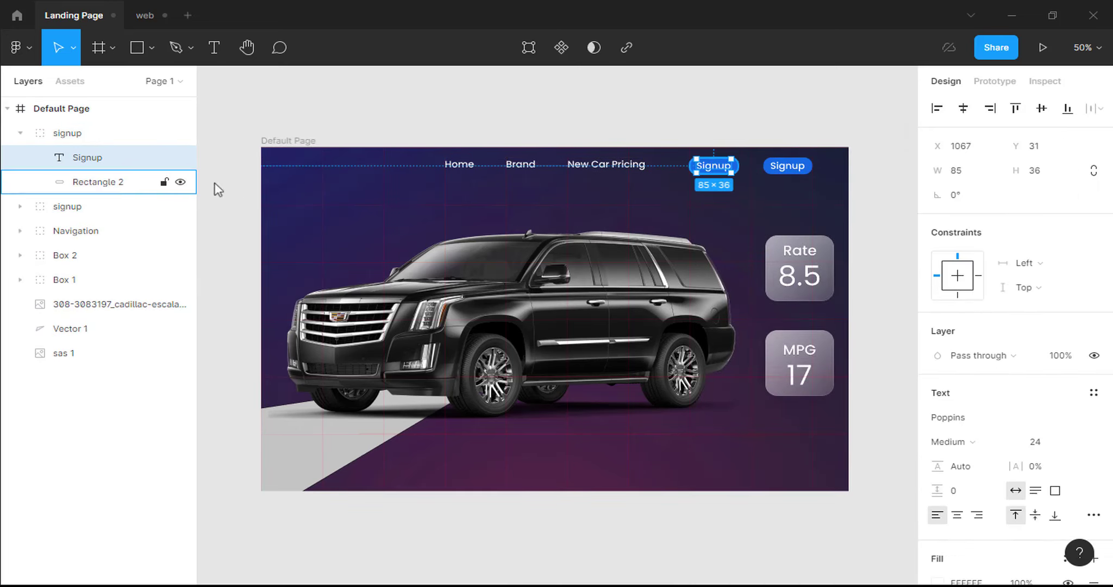
Copy the blue fill colour value, then hide the copied button's fill.
click(94, 181)
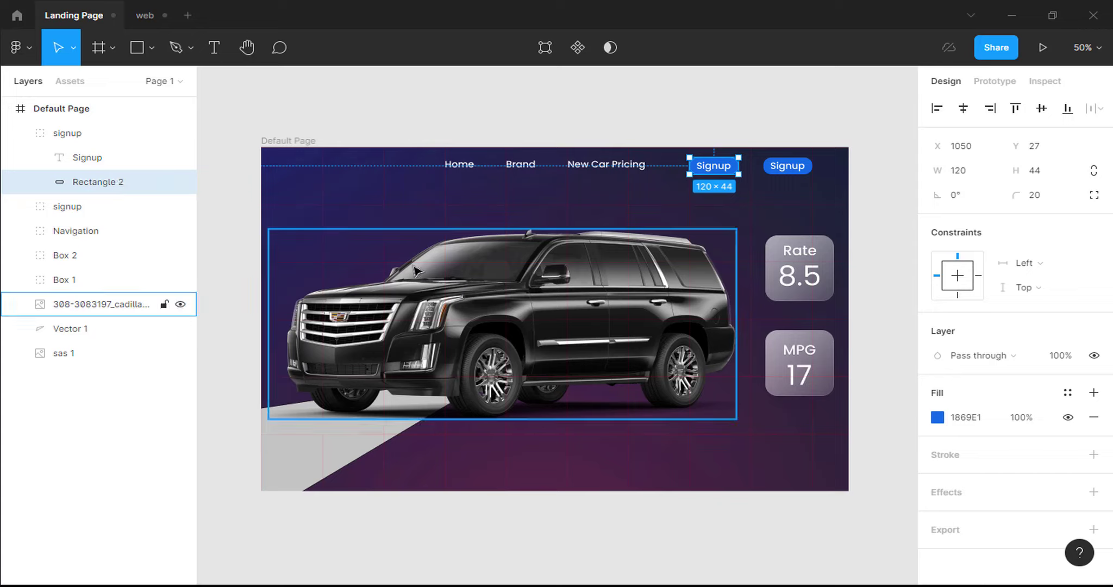
click(973, 425)
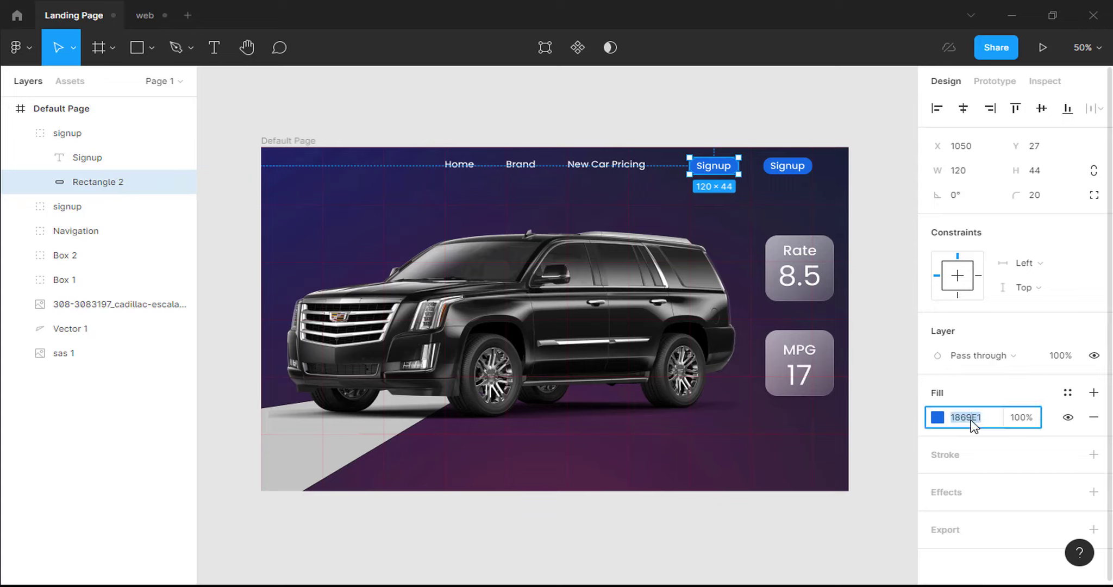
right_click(972, 424)
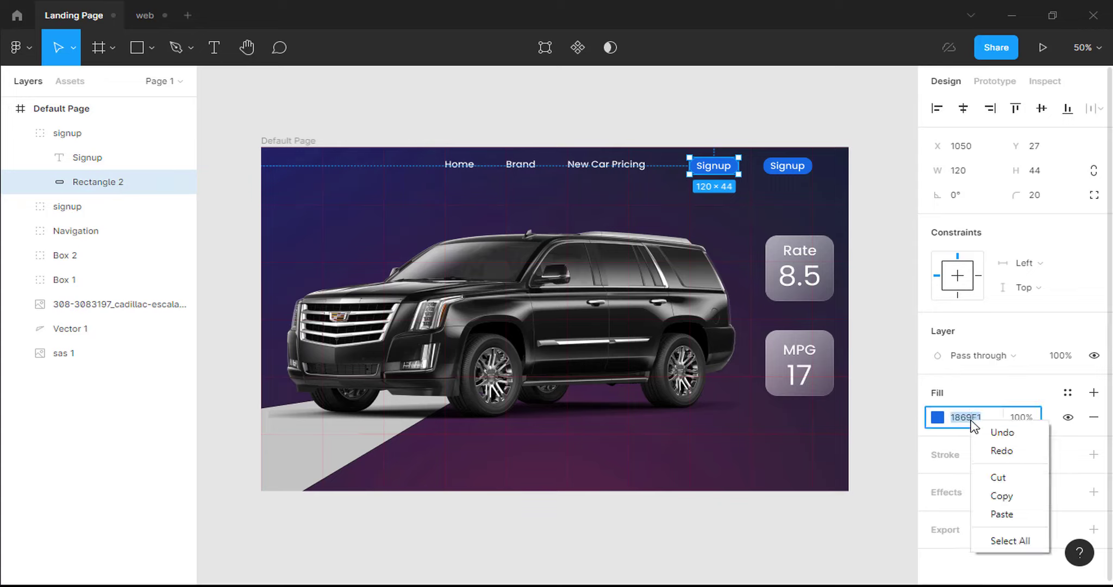
click(1002, 496)
click(1068, 417)
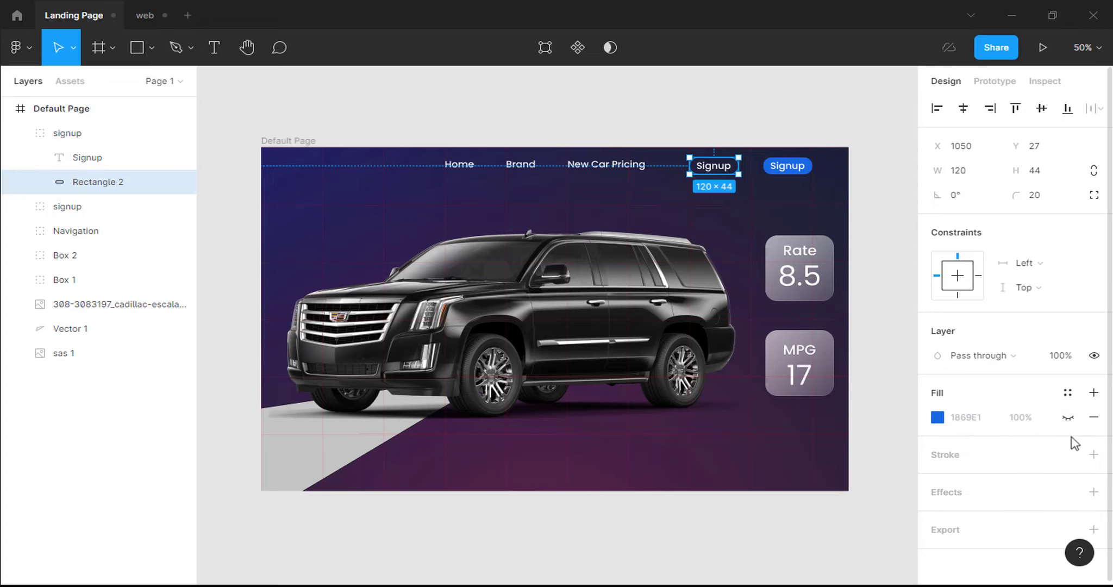
Give the copied button a 4px outline in blue 1869E1.
click(1094, 456)
click(962, 505)
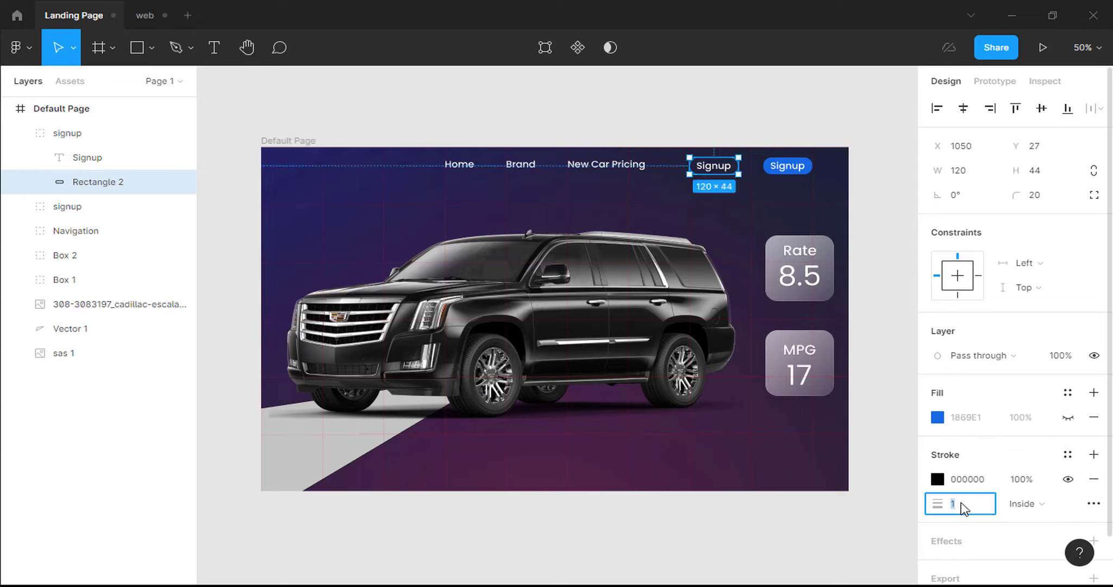
key(Return)
click(972, 480)
right_click(972, 482)
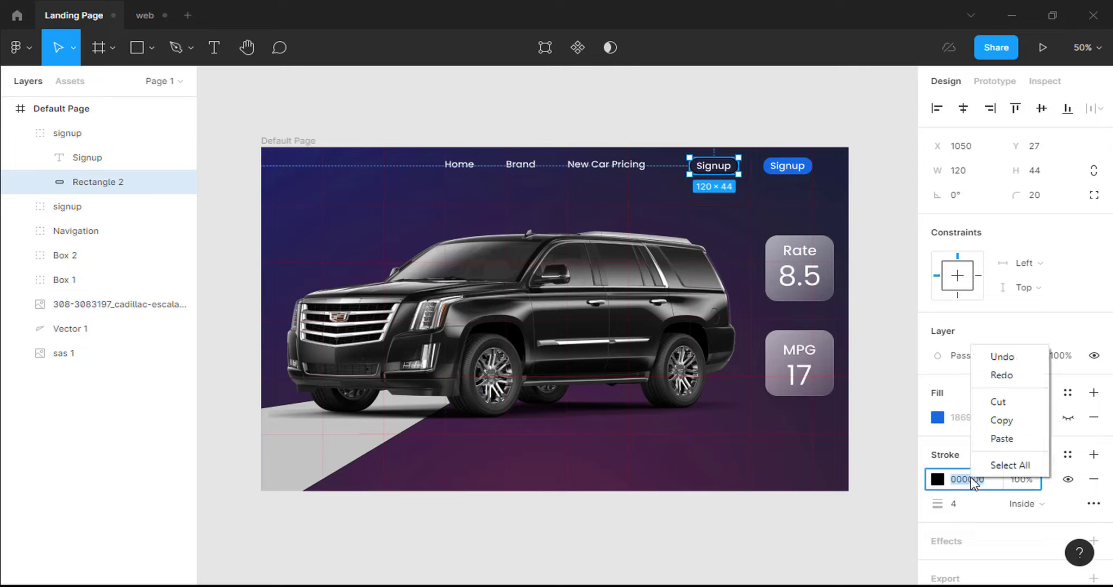
click(998, 438)
key(Return)
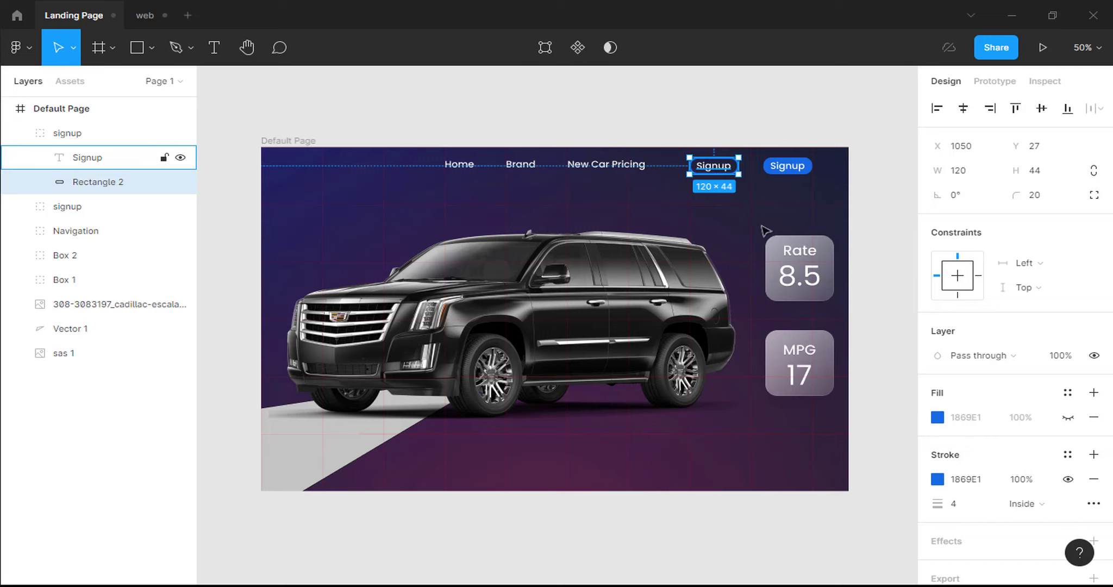
double_click(716, 171)
Change the copied label to Login and centre it horizontally in the button.
text(Login)
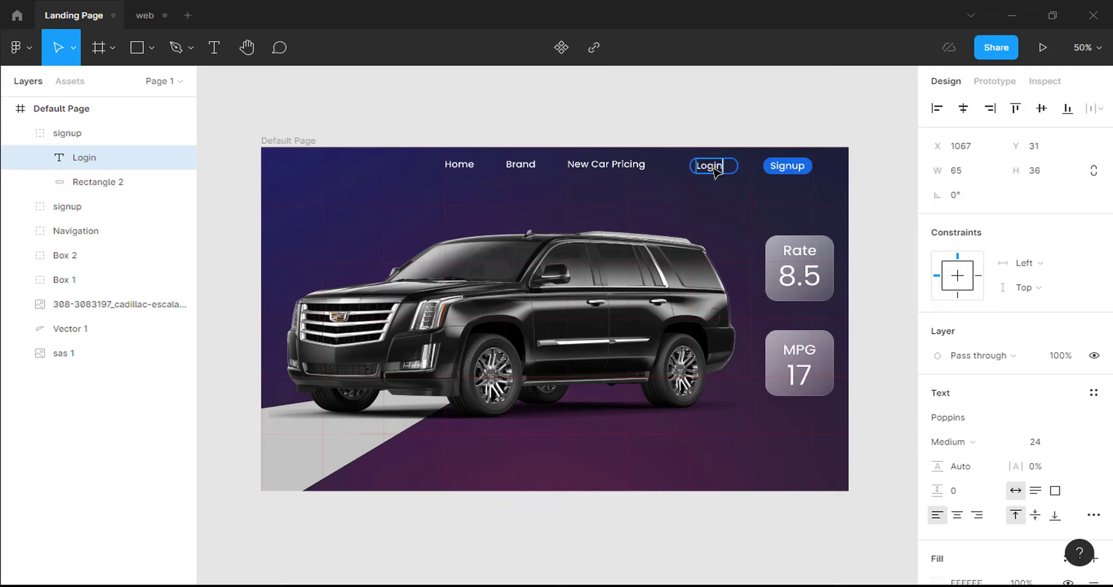
key(Escape)
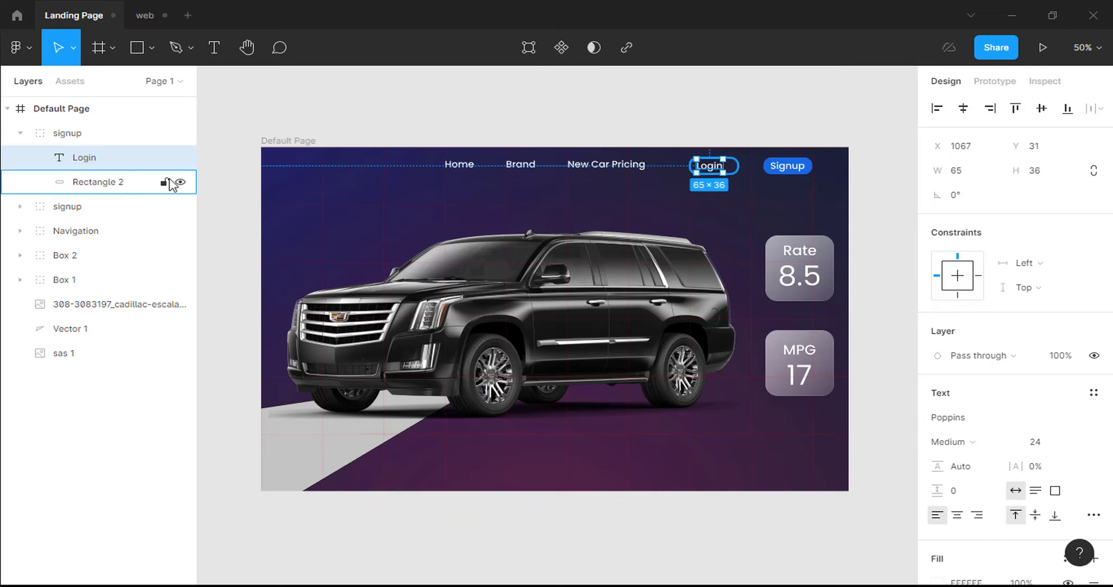
shift+click(117, 185)
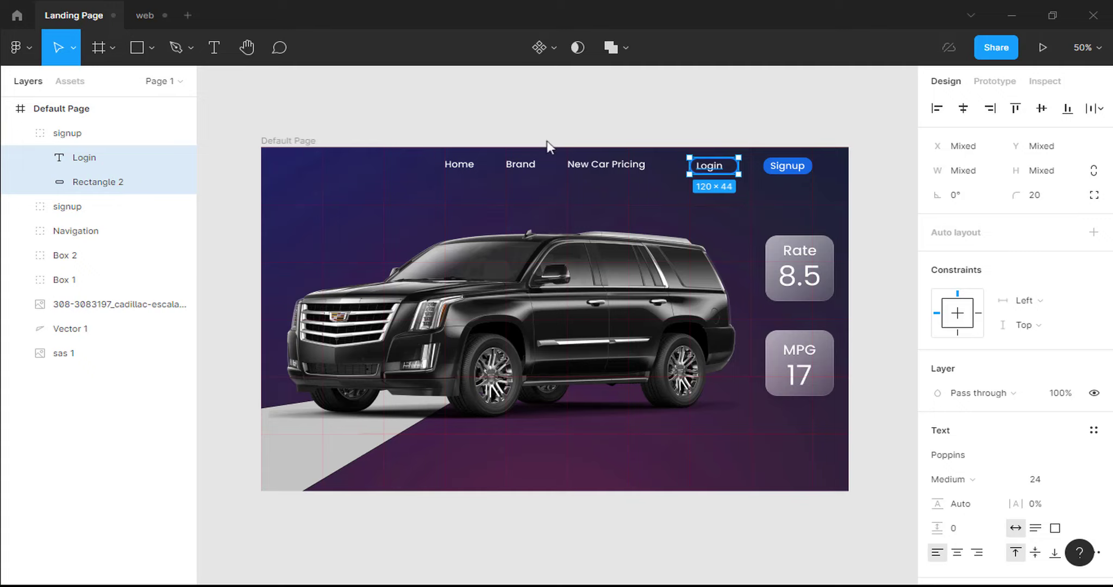
click(966, 109)
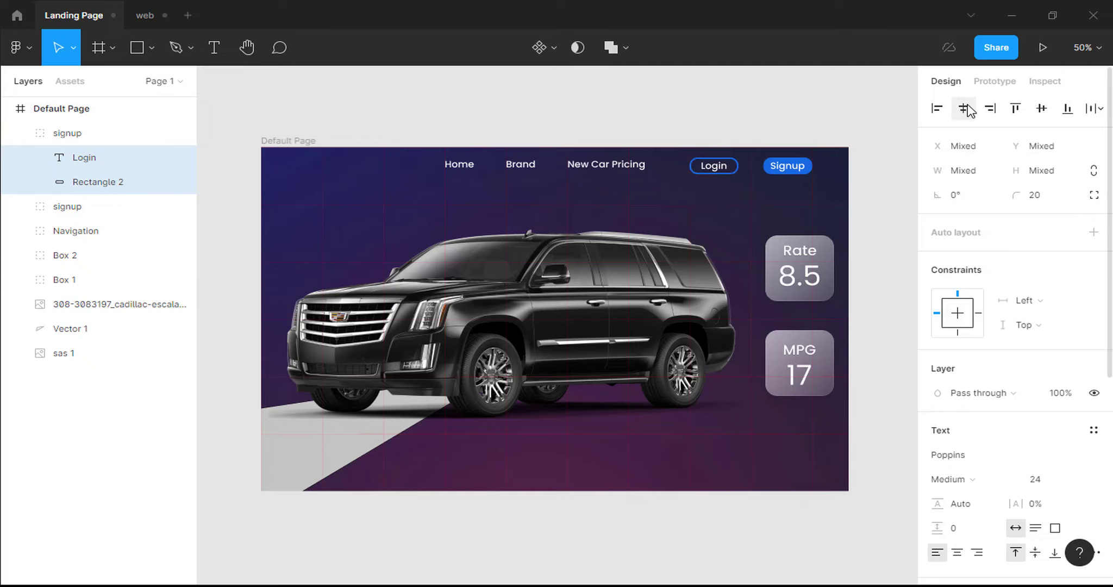
click(814, 209)
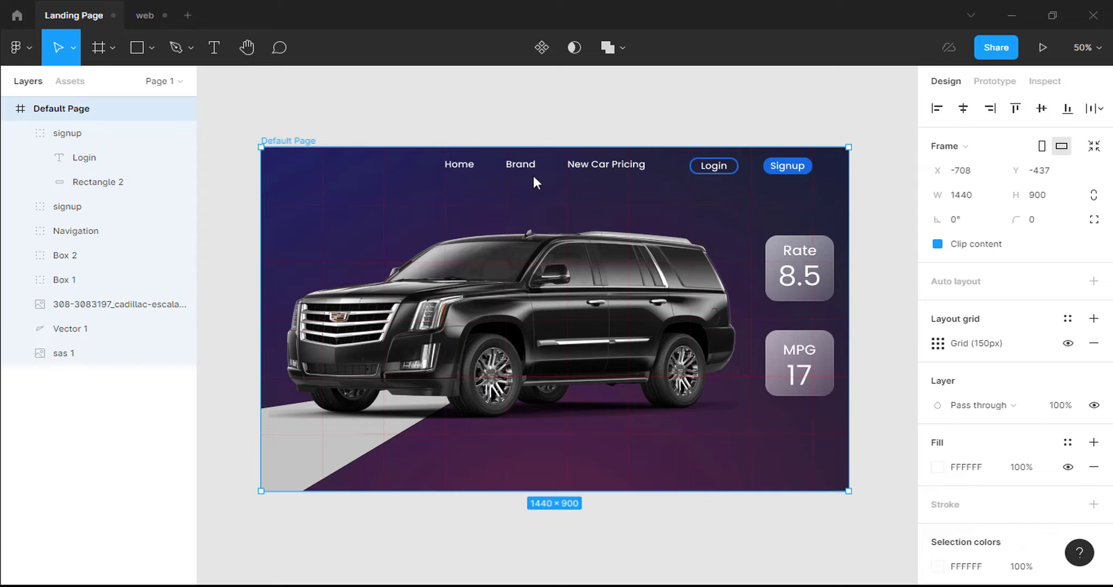
Name the group Login and vertically align it with signup and the Navigation links.
double_click(67, 133)
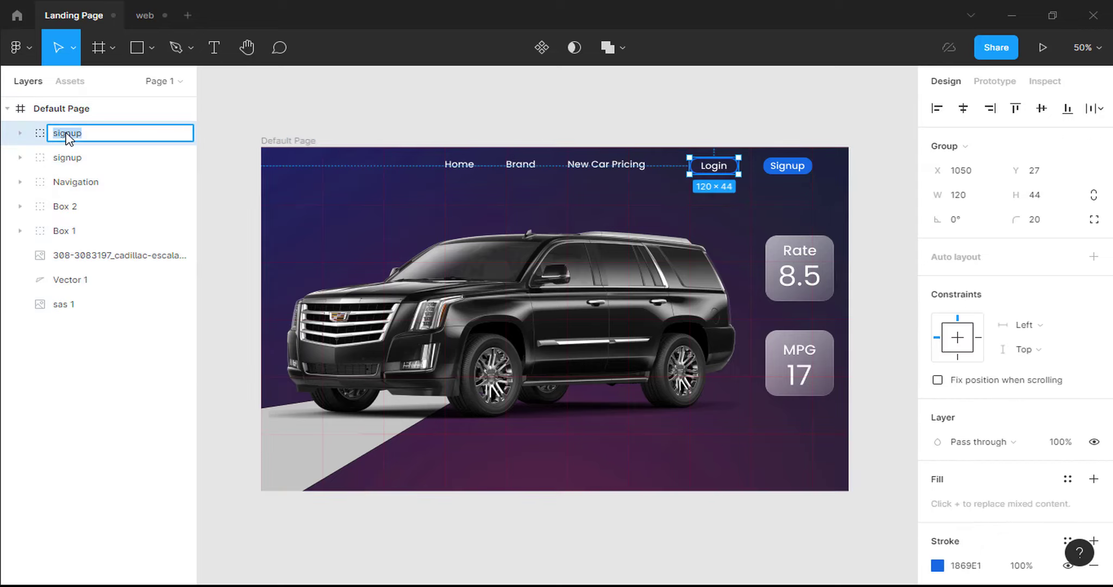
text(Login)
key(Return)
shift+click(84, 158)
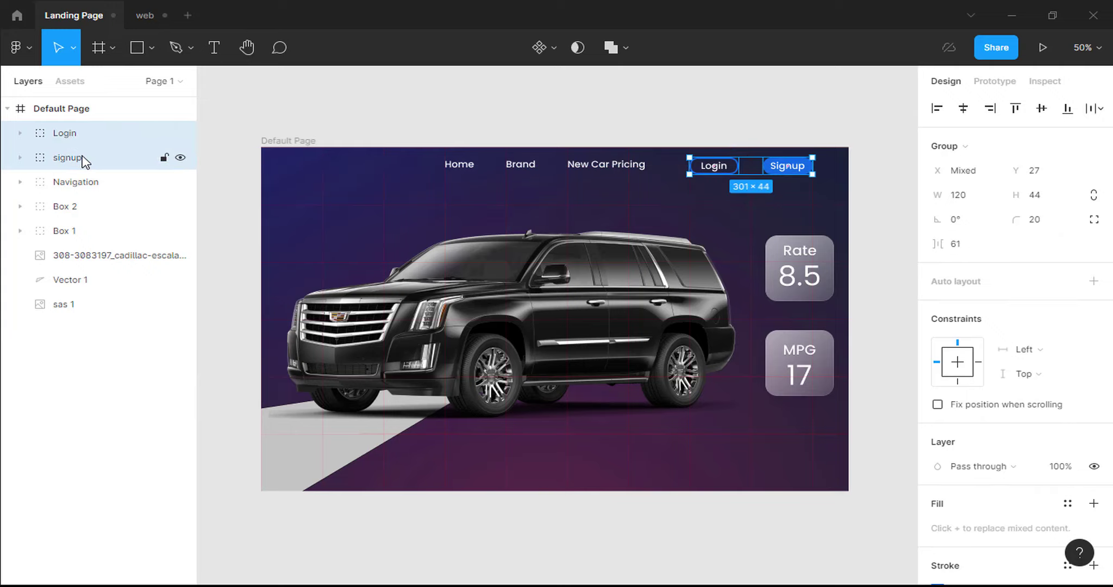
shift+click(78, 183)
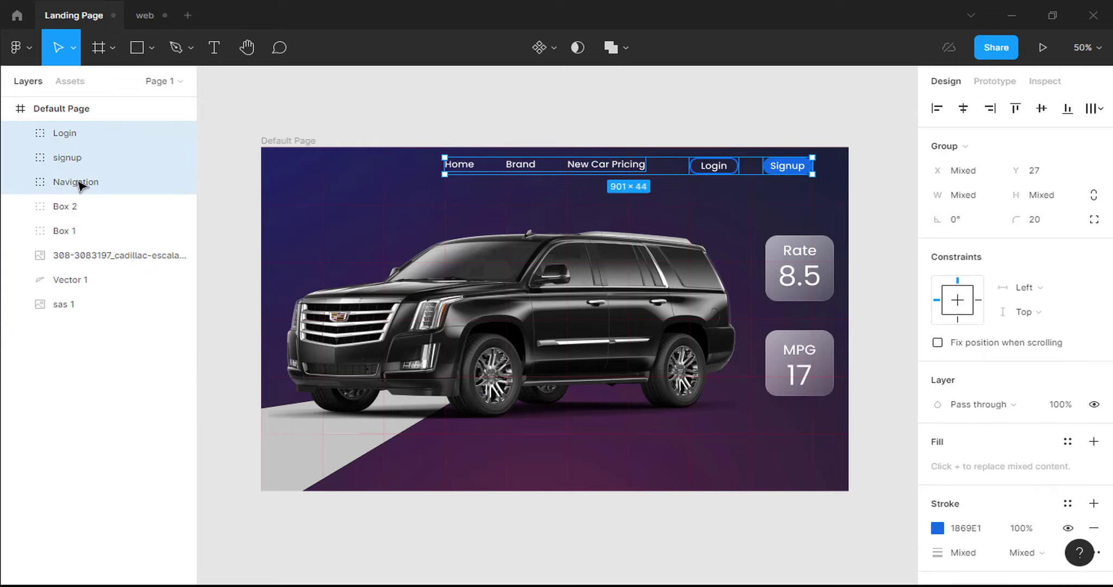
click(1042, 109)
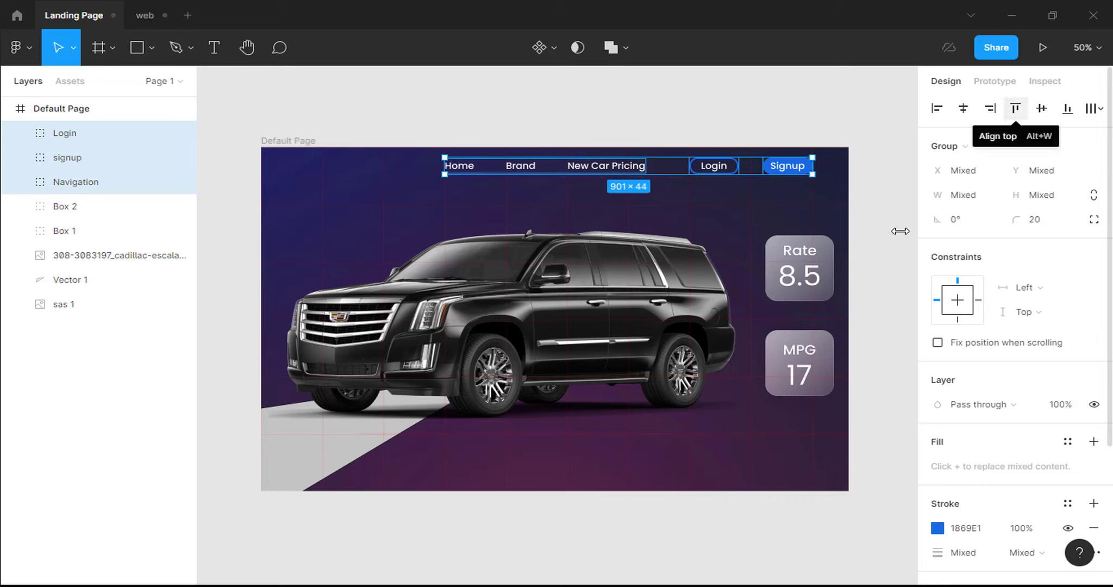
click(893, 240)
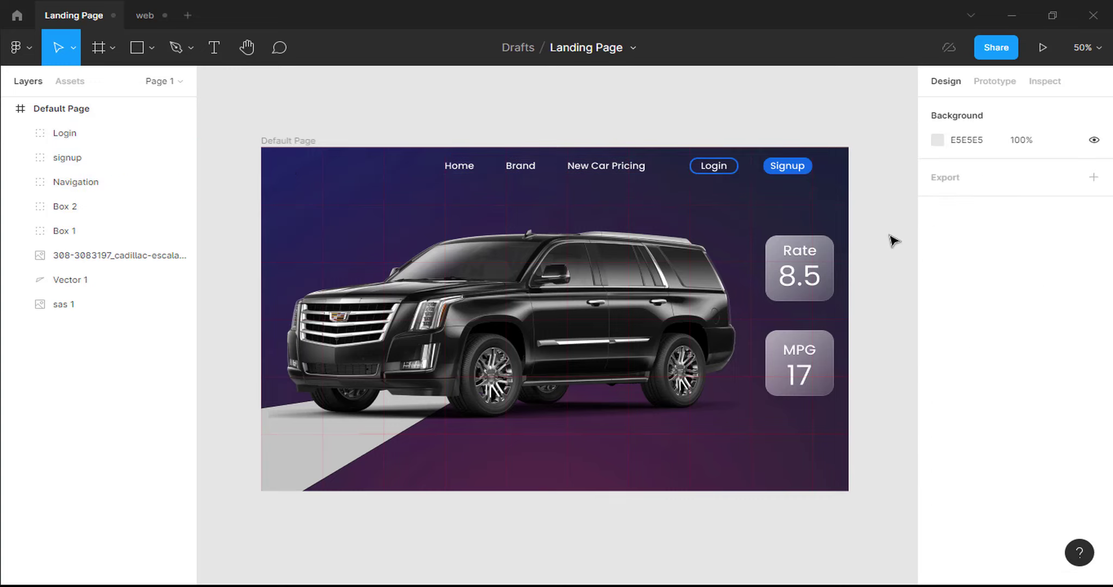
Zoom to 100% to inspect the page header, then zoom back to 50%.
key(shift+0)
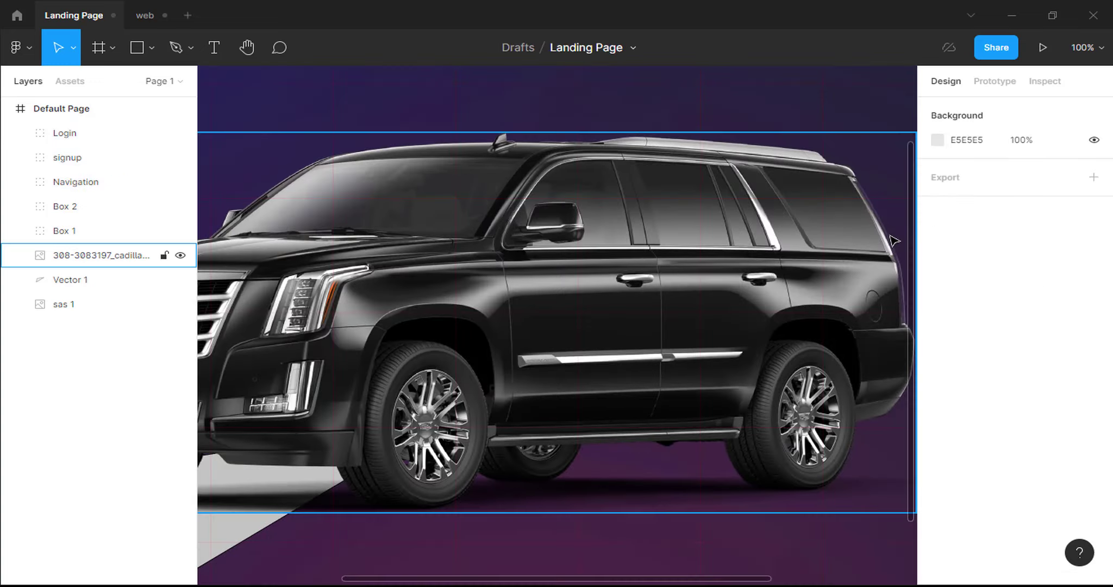
key(h)
drag(872, 240, 778, 397)
scroll(873, 349, up, 3)
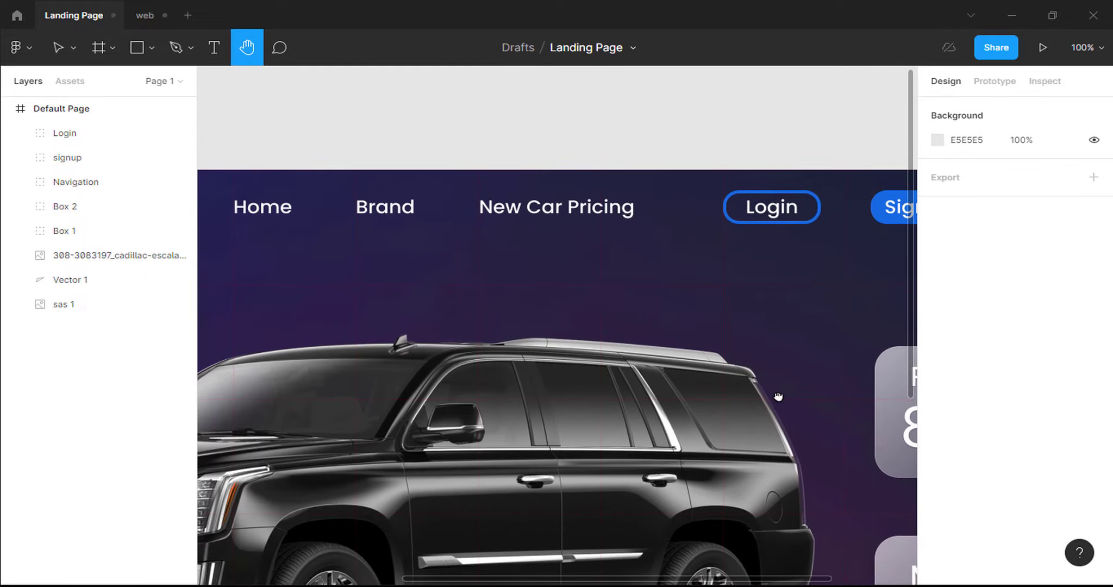
key(ctrl+minus)
drag(675, 310, 722, 221)
Turn off the Grid (150px) layout grid in the web file's design.
key(ctrl+Tab)
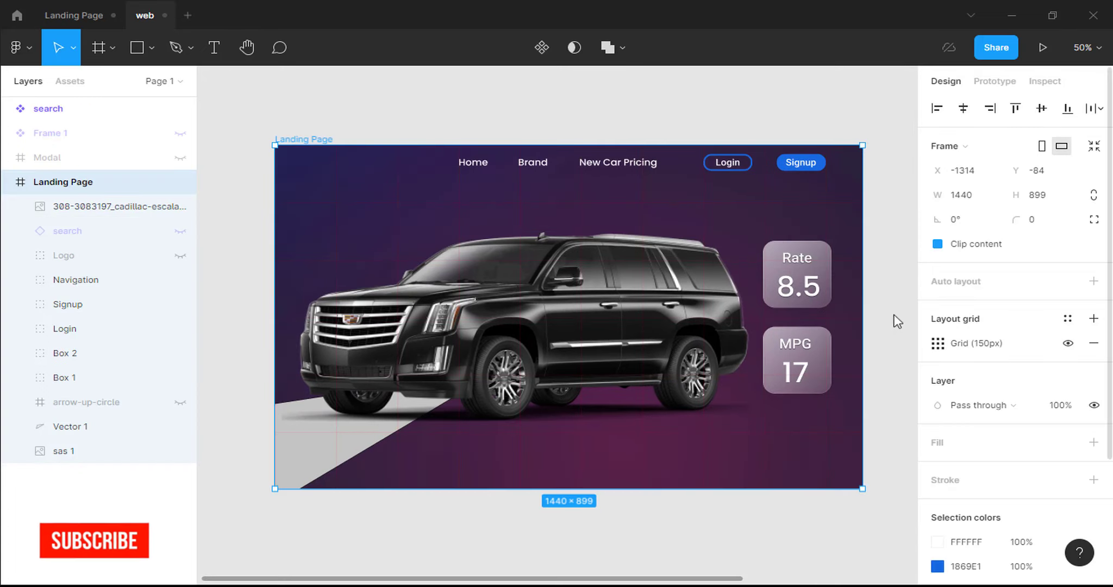
click(1068, 343)
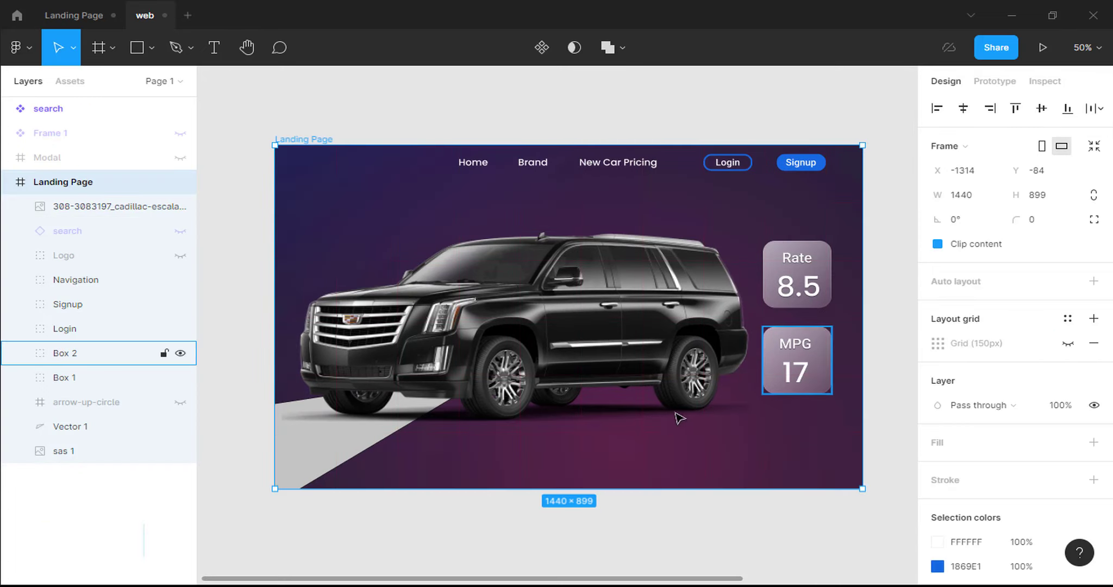
key(ctrl+Tab)
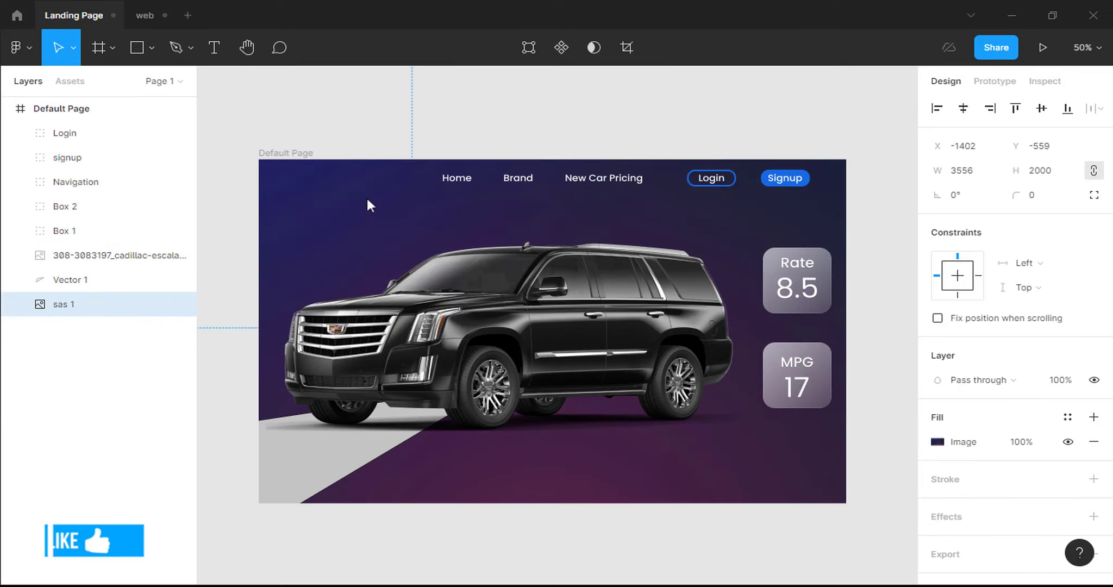
Draw a polygon triangle at the top-left with no fill and a 2px FFFFFF stroke.
click(150, 44)
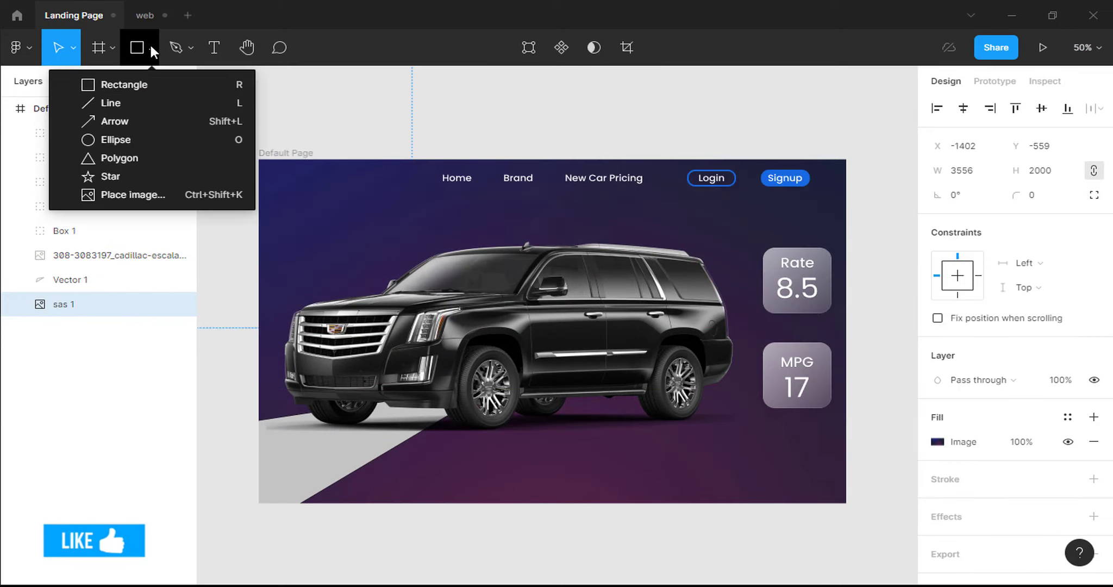
click(144, 155)
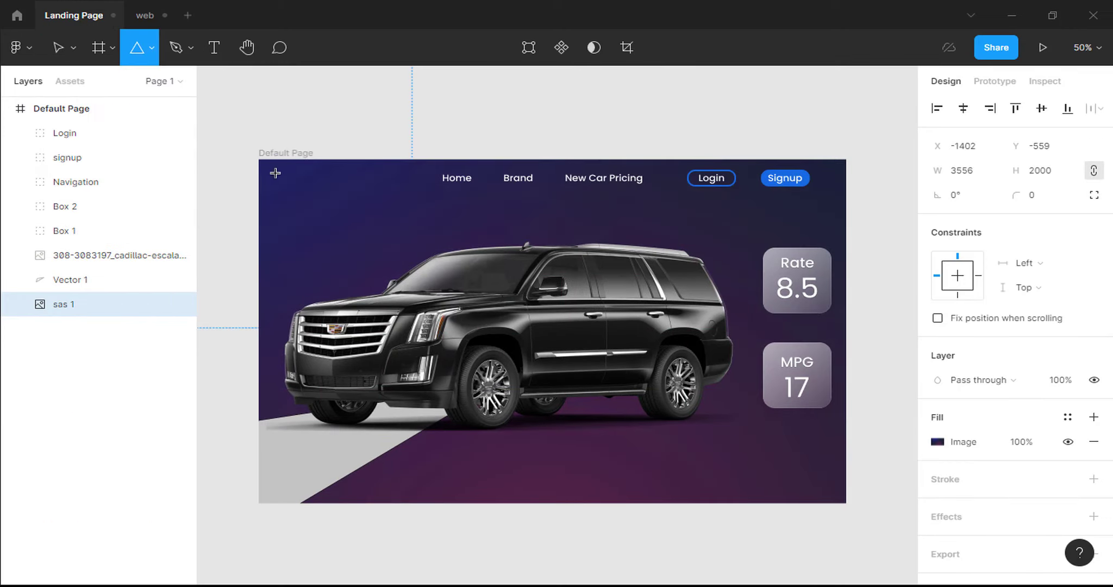
drag(275, 173, 315, 197)
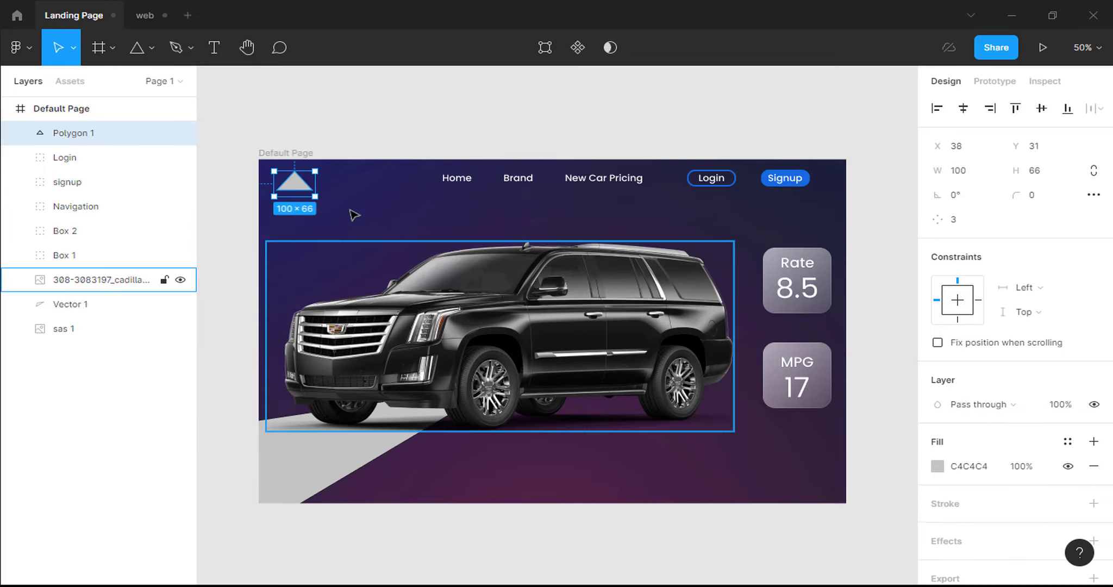
click(1094, 466)
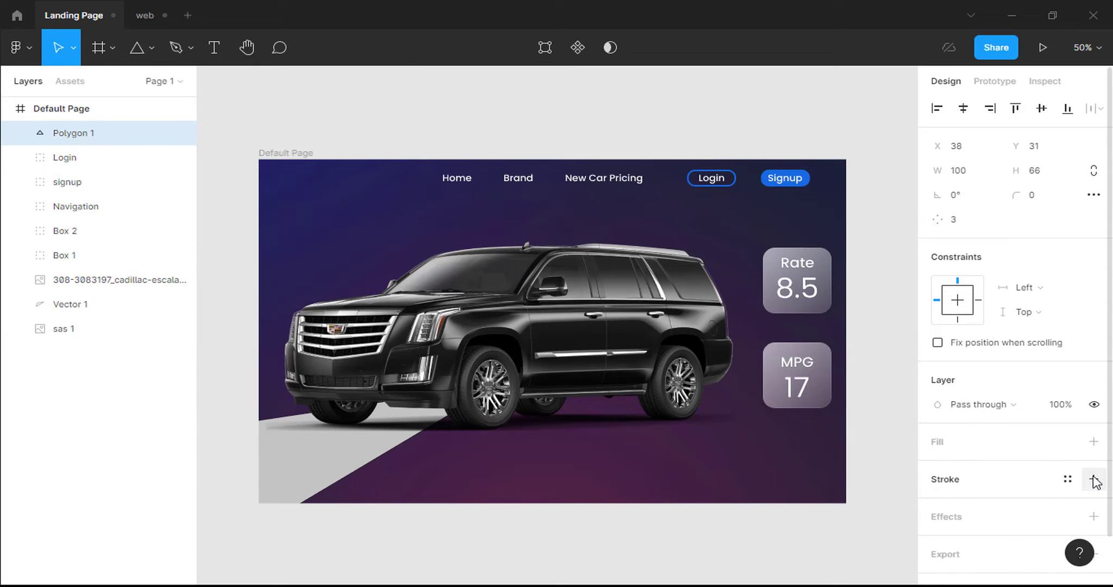
click(1094, 479)
click(971, 508)
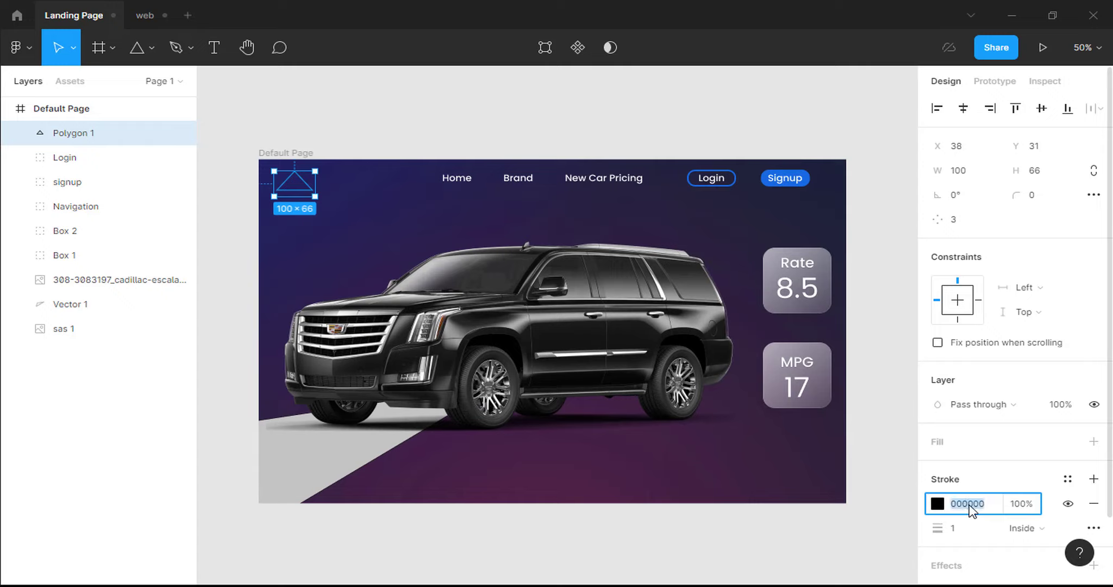
text(ffffff)
key(Return)
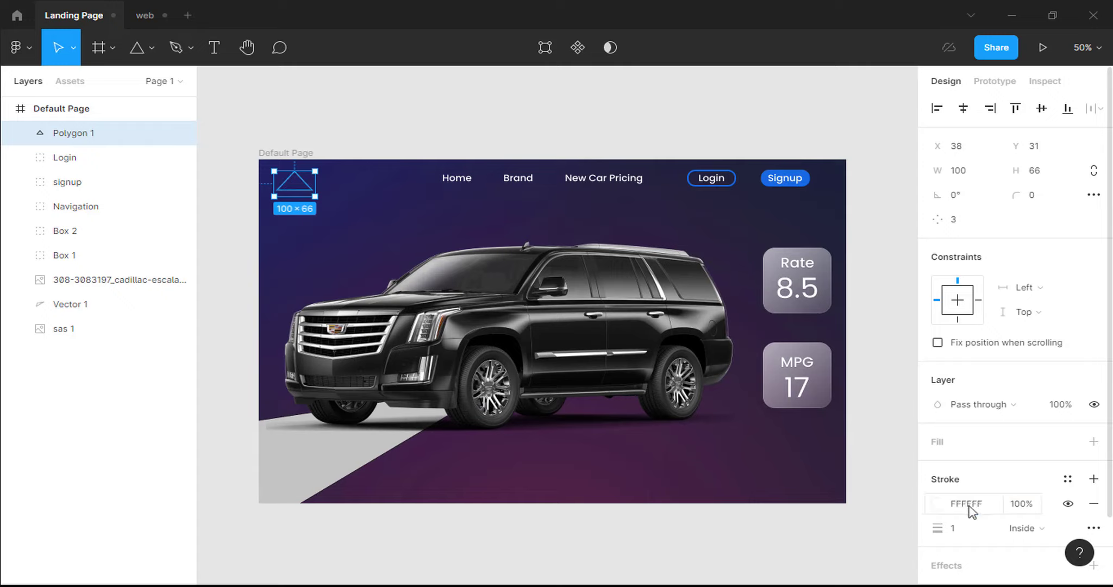
click(964, 535)
key(Return)
Import Iconify's clarity:car-solid icon in white and drag it into the top-left triangle.
right_click(495, 163)
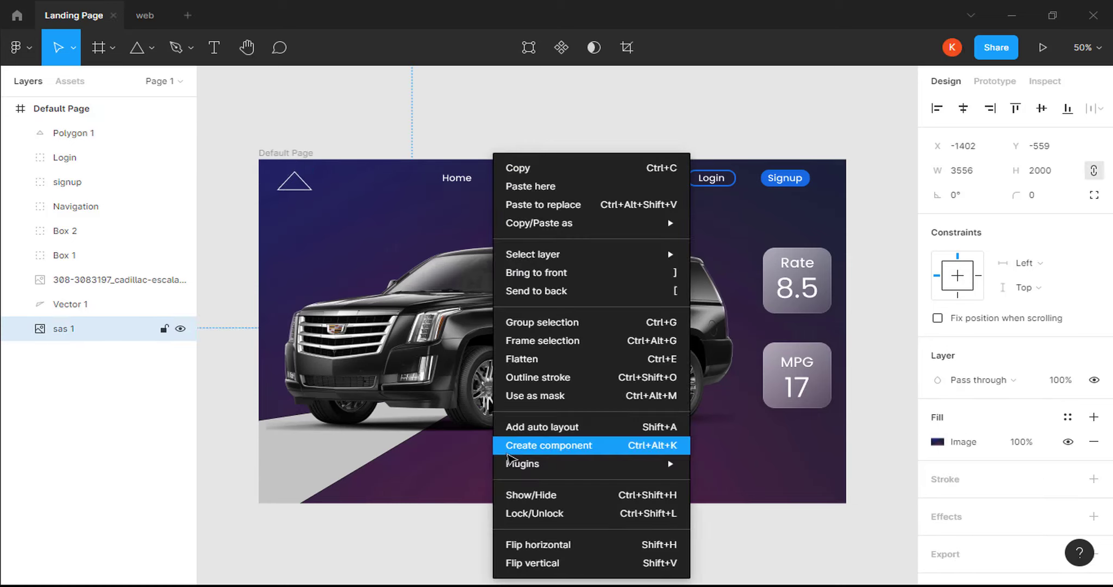
mouse_move(629, 463)
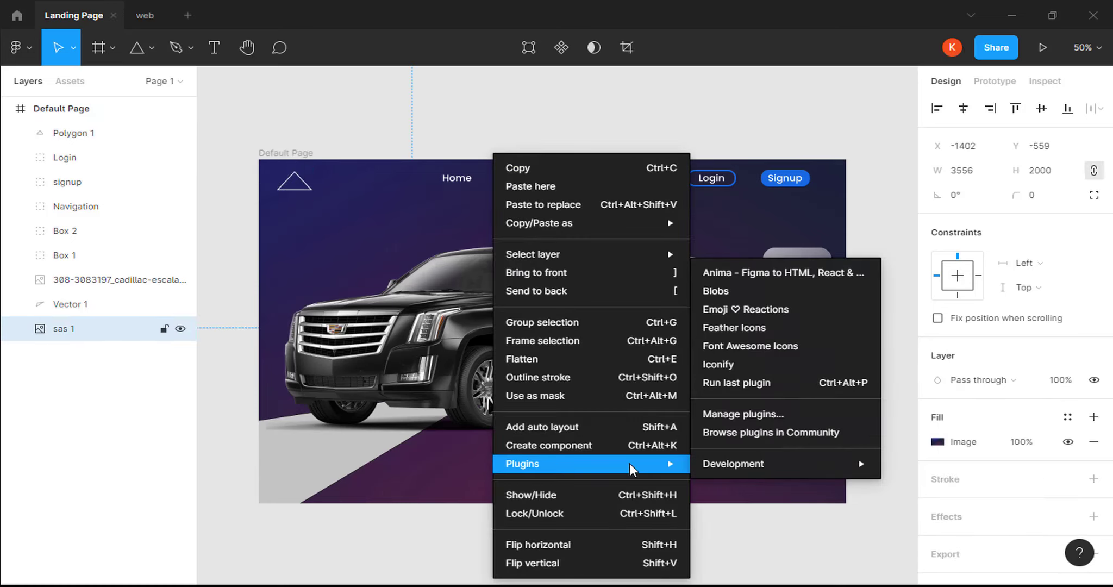
click(736, 367)
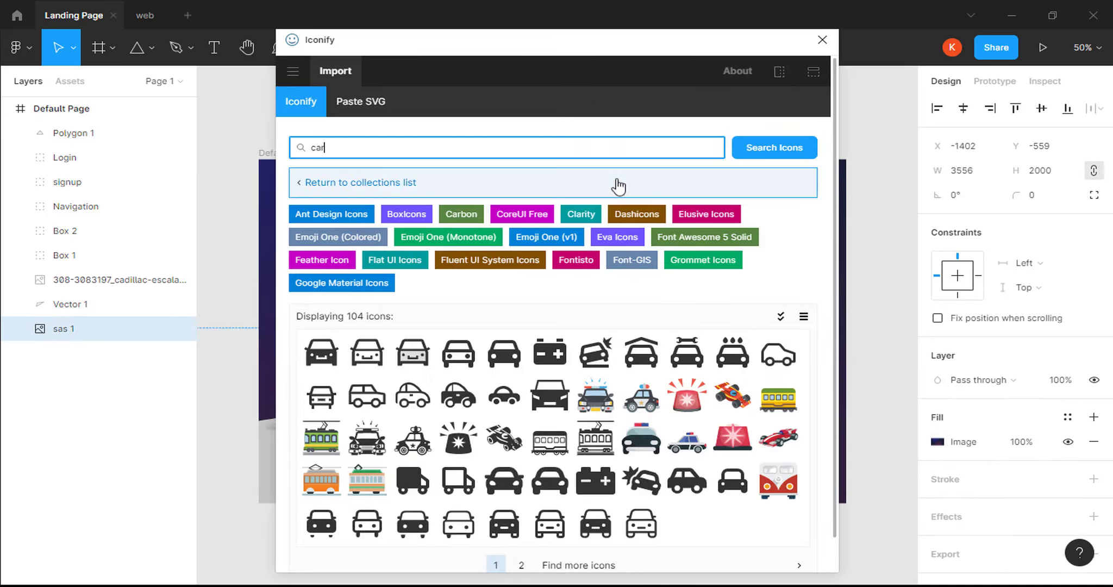
click(457, 390)
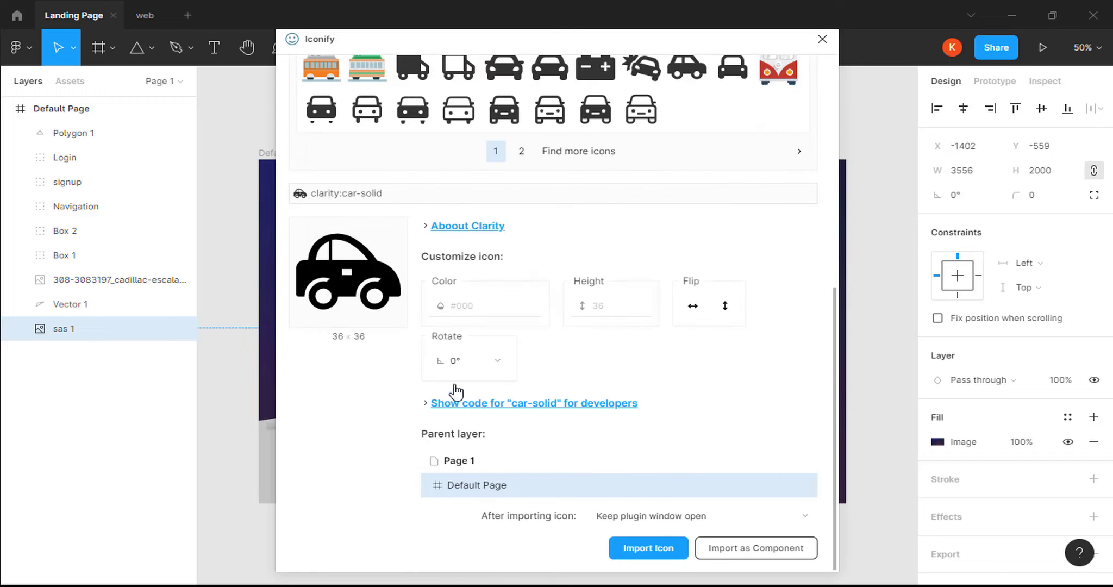
click(479, 306)
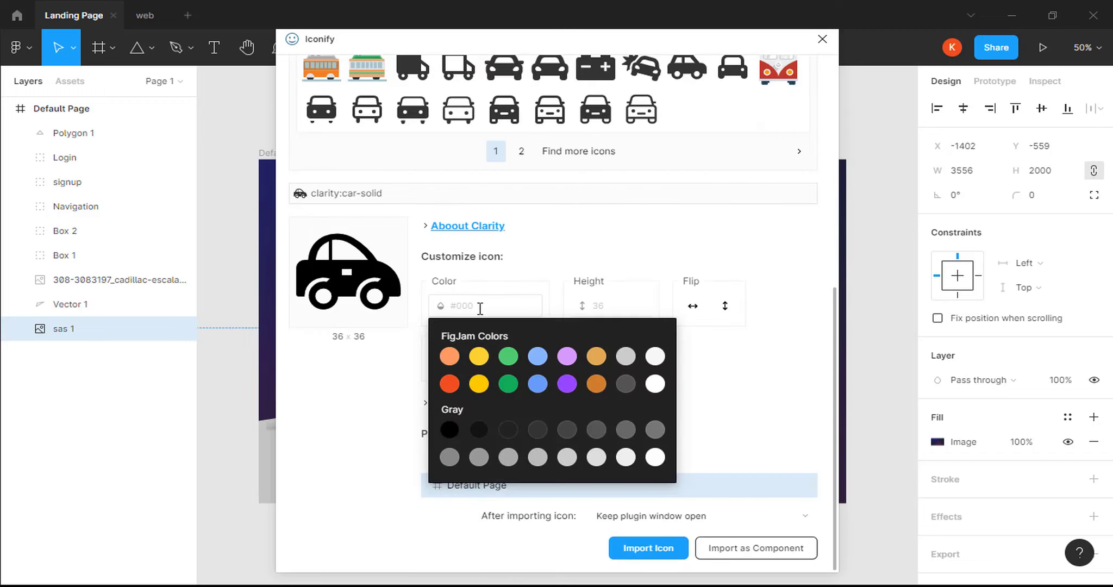
text(white)
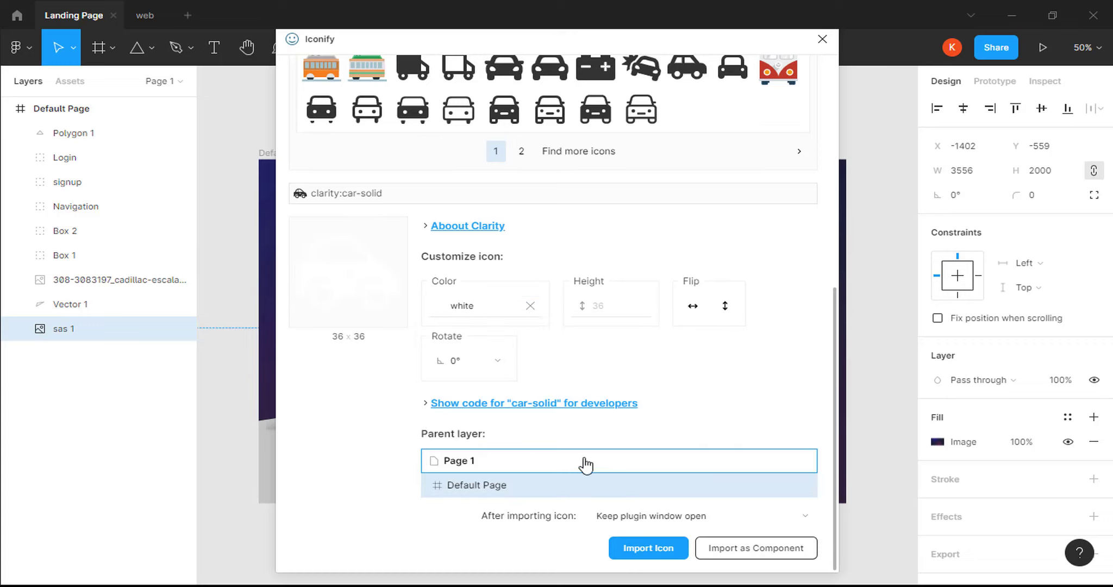
click(631, 549)
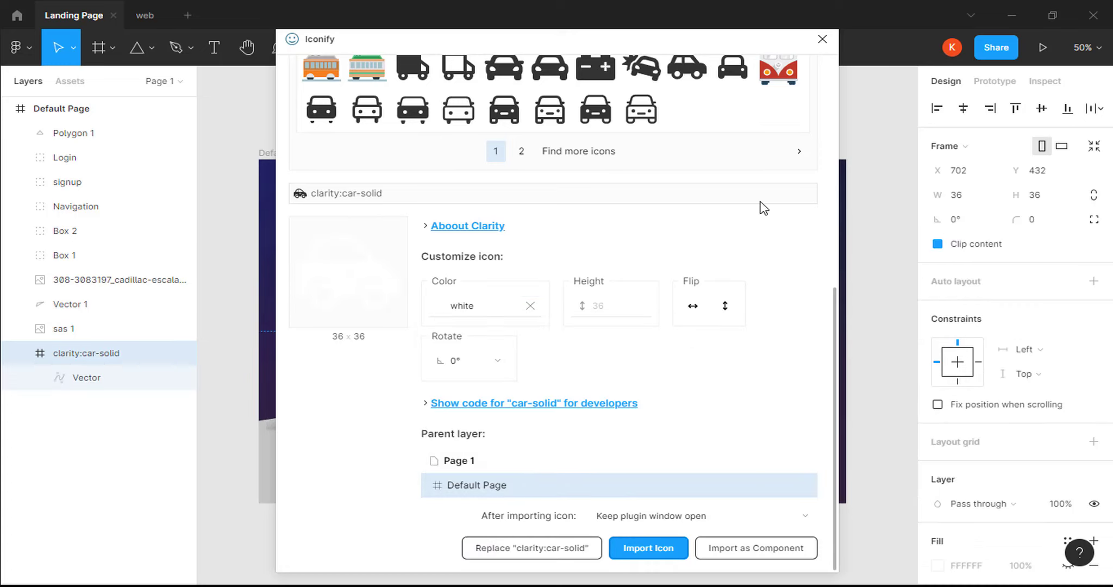
click(822, 39)
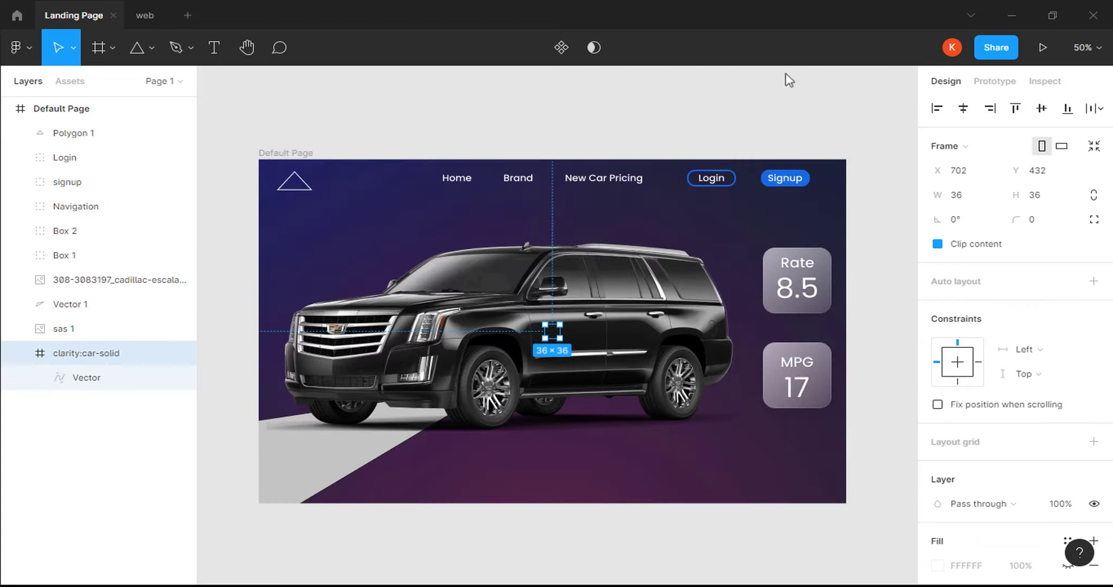
drag(547, 341, 294, 185)
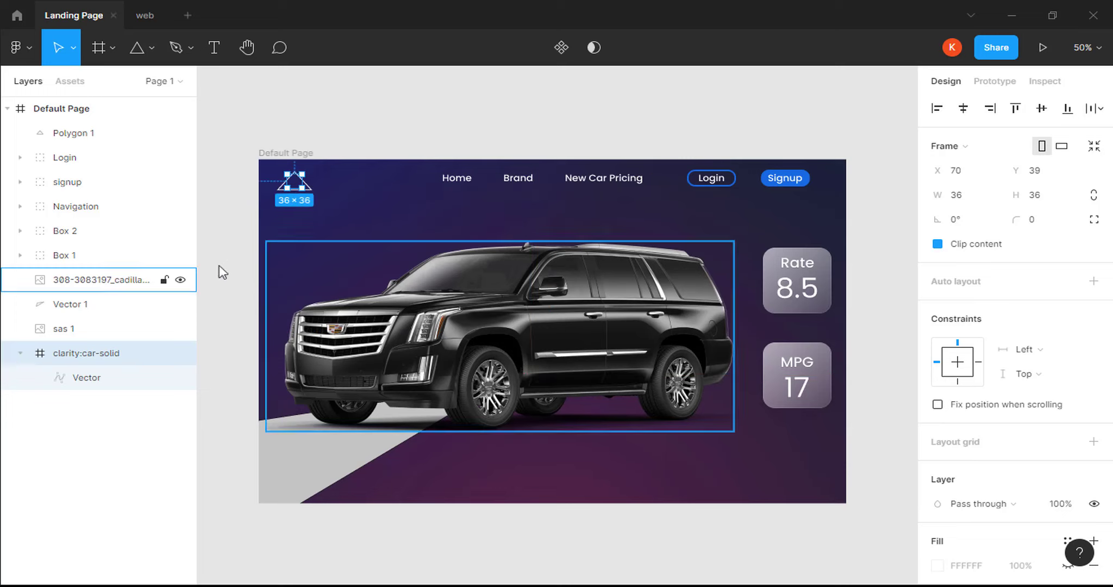
Move the car icon layer above the triangle and centre them vertically.
drag(109, 309, 107, 125)
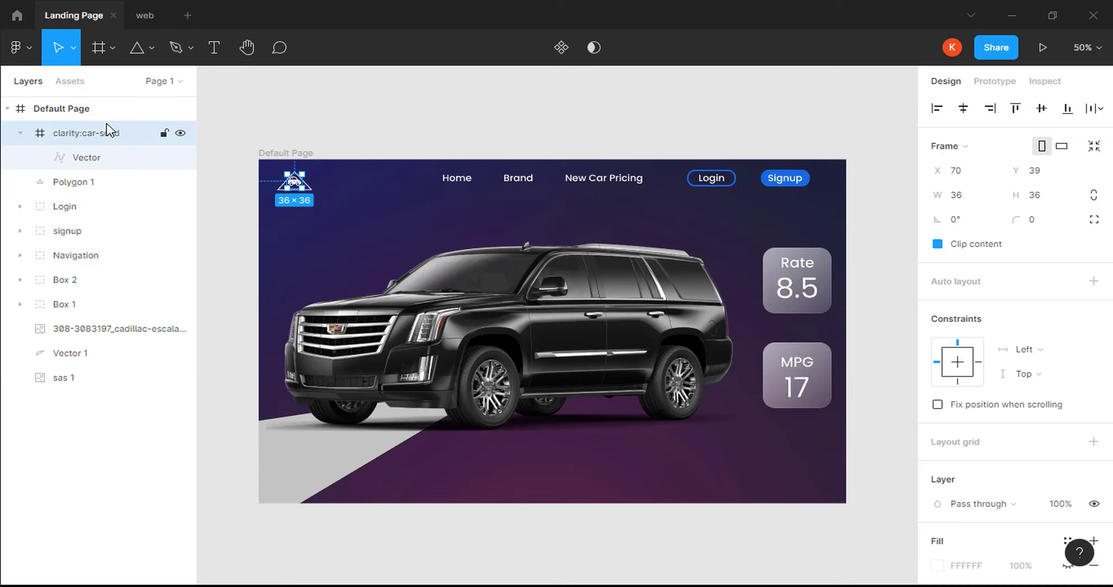
key(ctrl+plus)
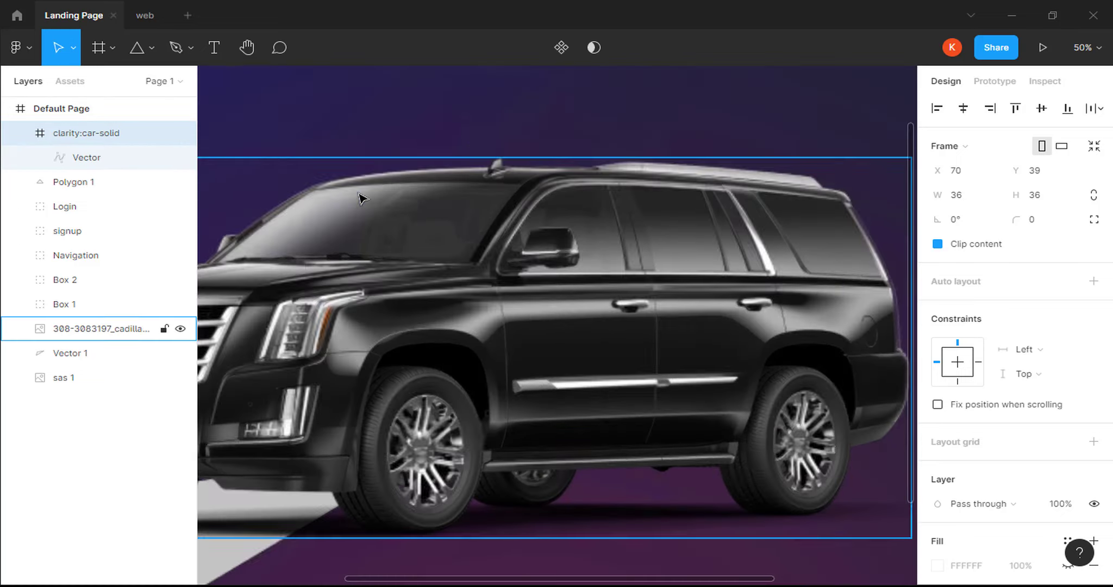
key(space)
drag(529, 171, 795, 301)
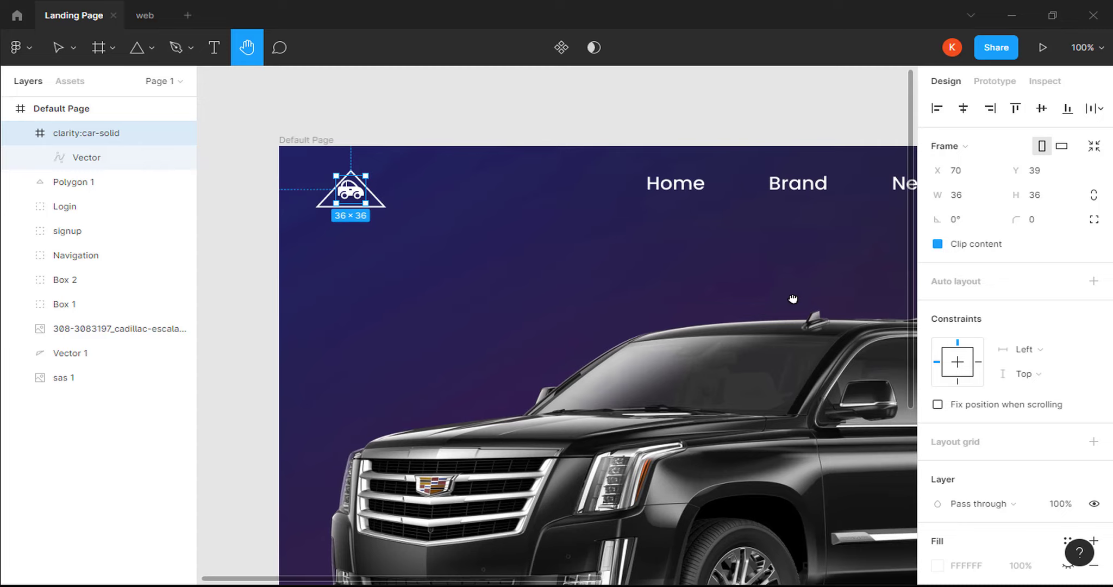
shift+click(126, 186)
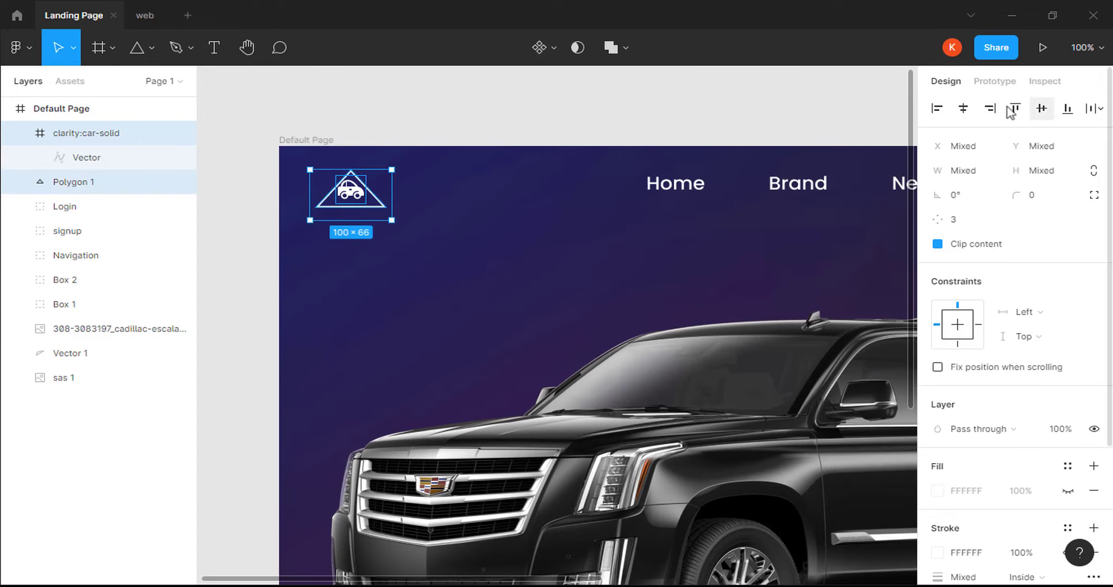
click(1041, 109)
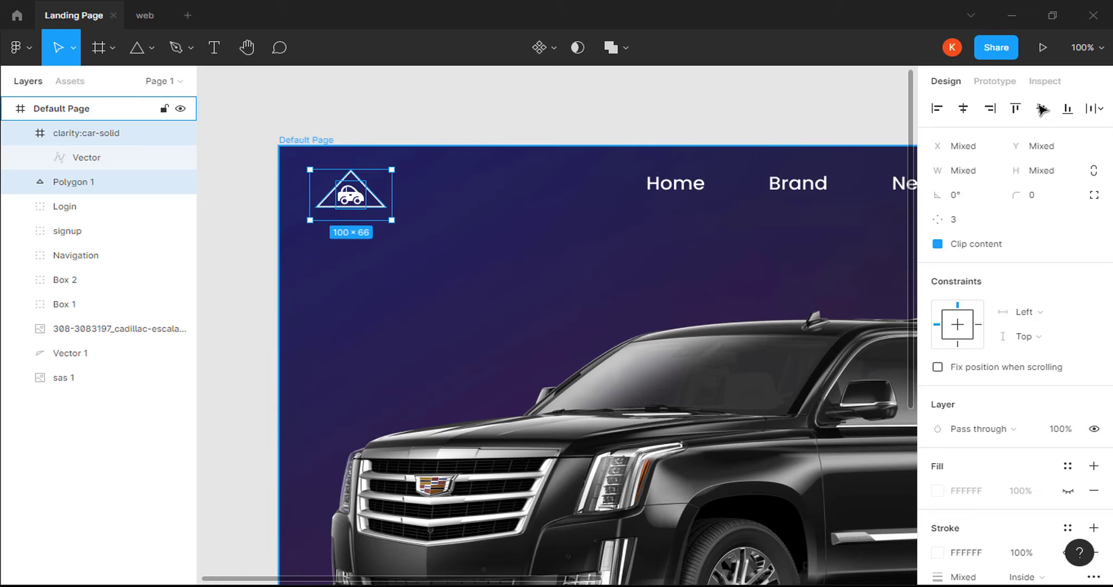
Group the car icon and triangle and name the group Logo.
right_click(141, 137)
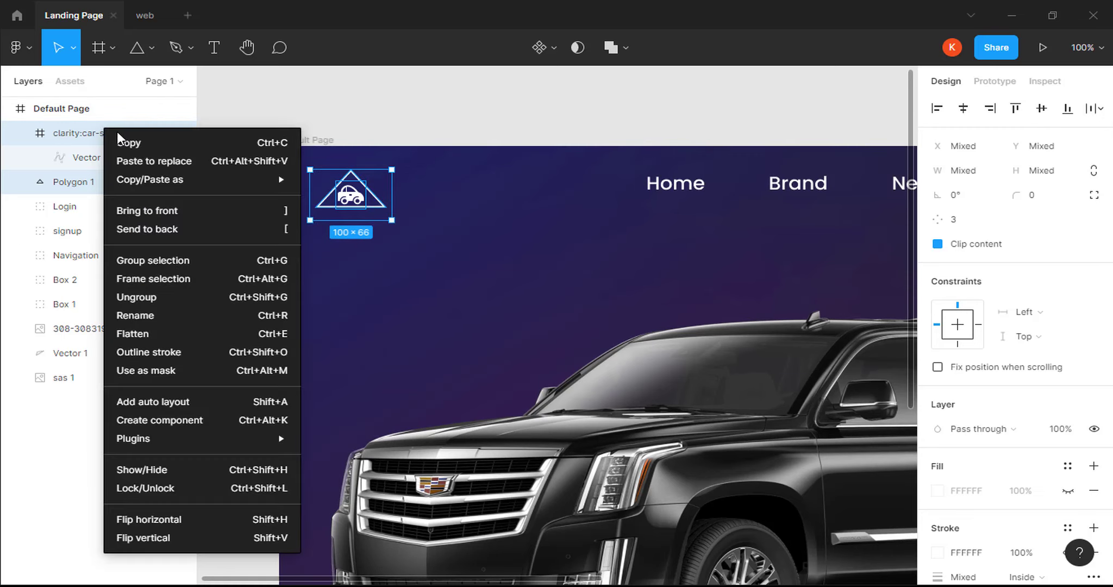
click(132, 262)
double_click(80, 140)
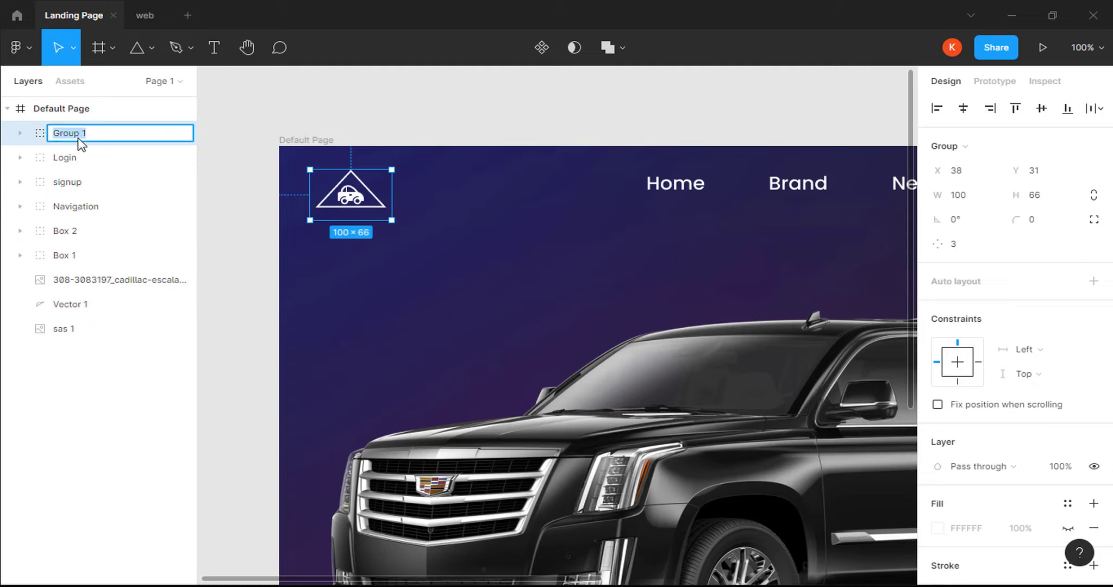
text(Logo)
key(Return)
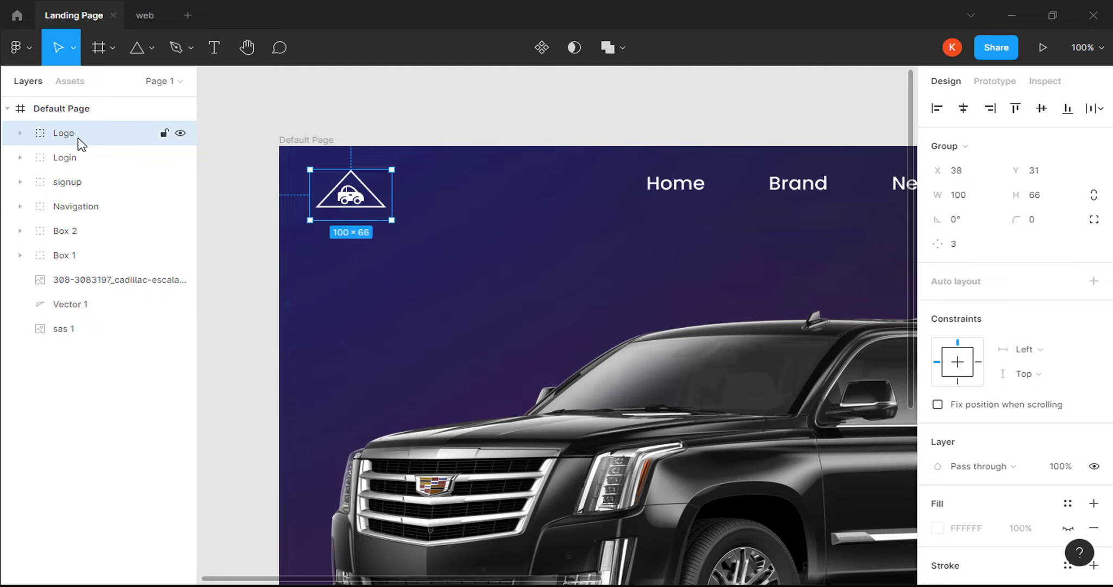
click(21, 133)
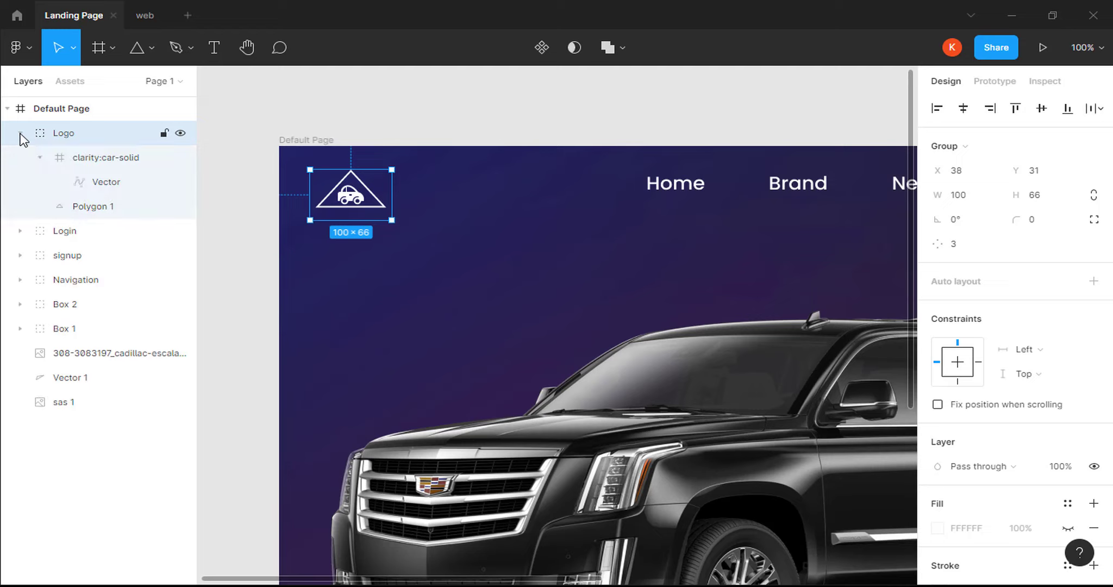
Add a T-Review text caption beneath the triangle.
click(215, 50)
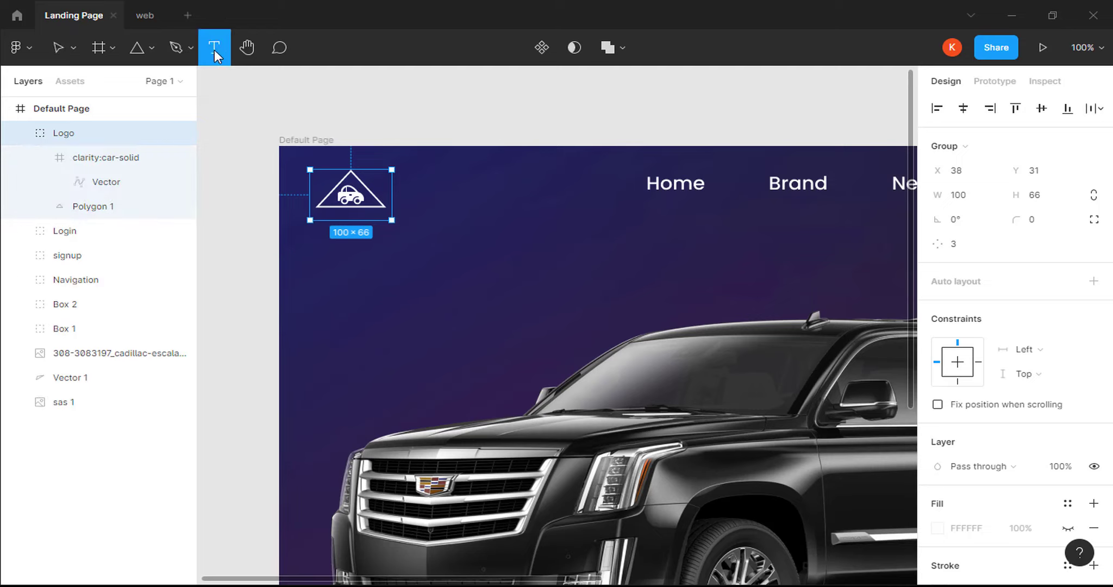
click(349, 212)
text(T-Re)
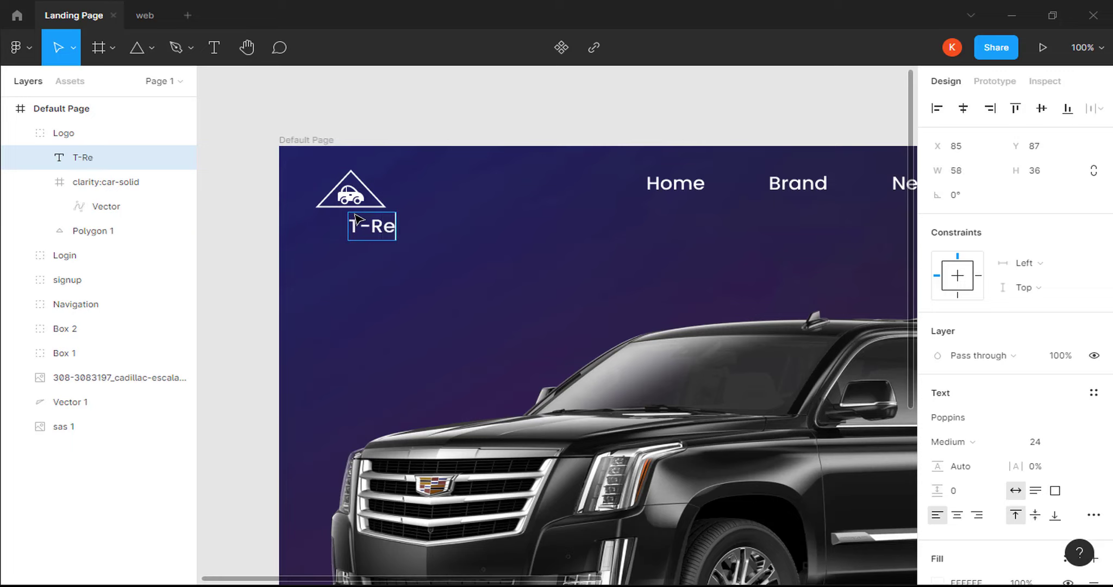
text(view)
drag(414, 229, 368, 225)
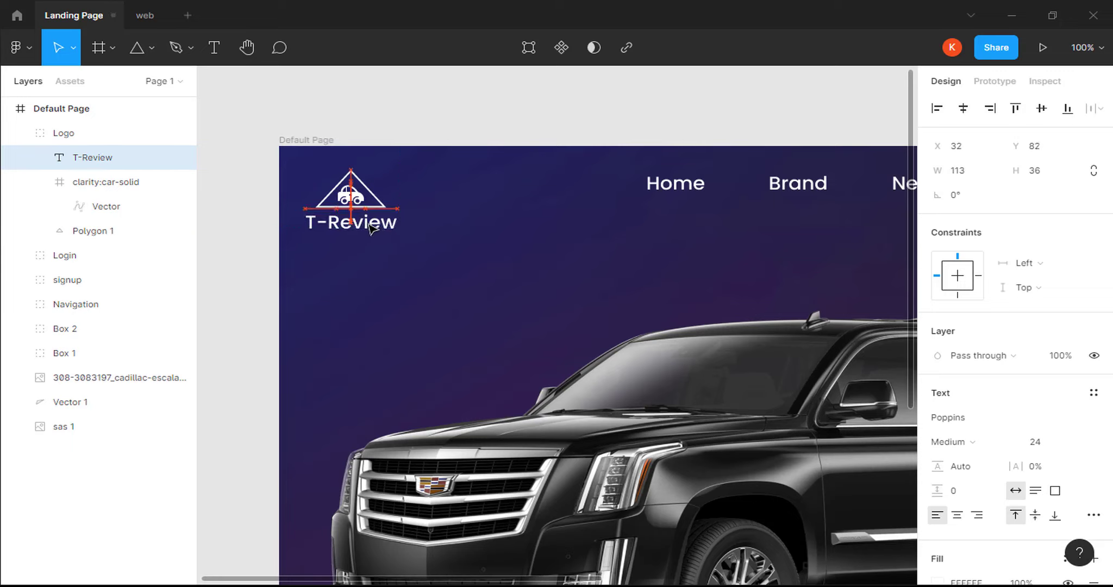
Set the caption's font to Rasa Regular at size 16.
click(955, 421)
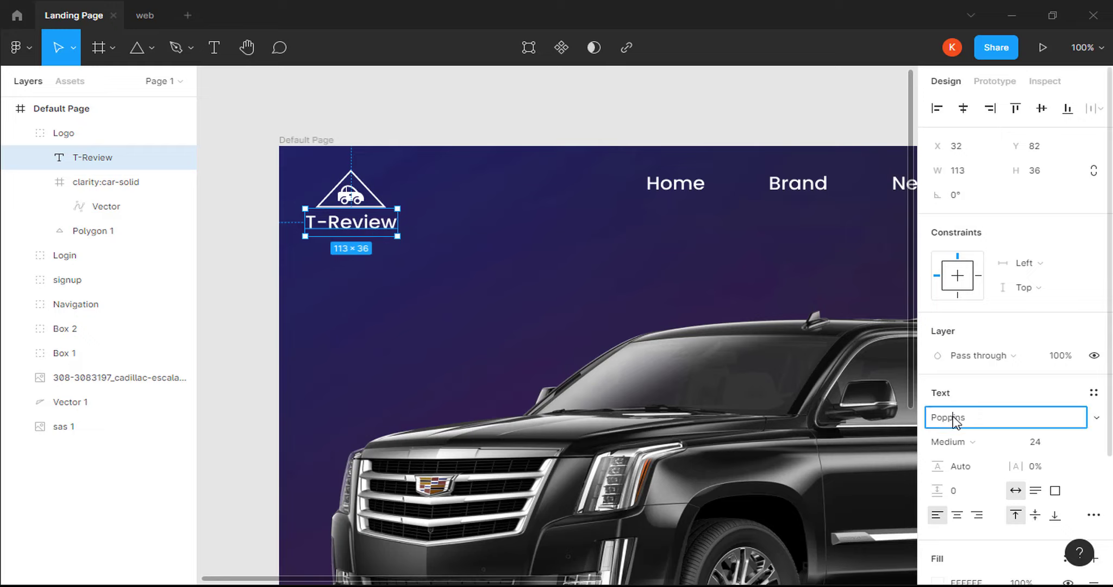
text(Rasa)
key(Return)
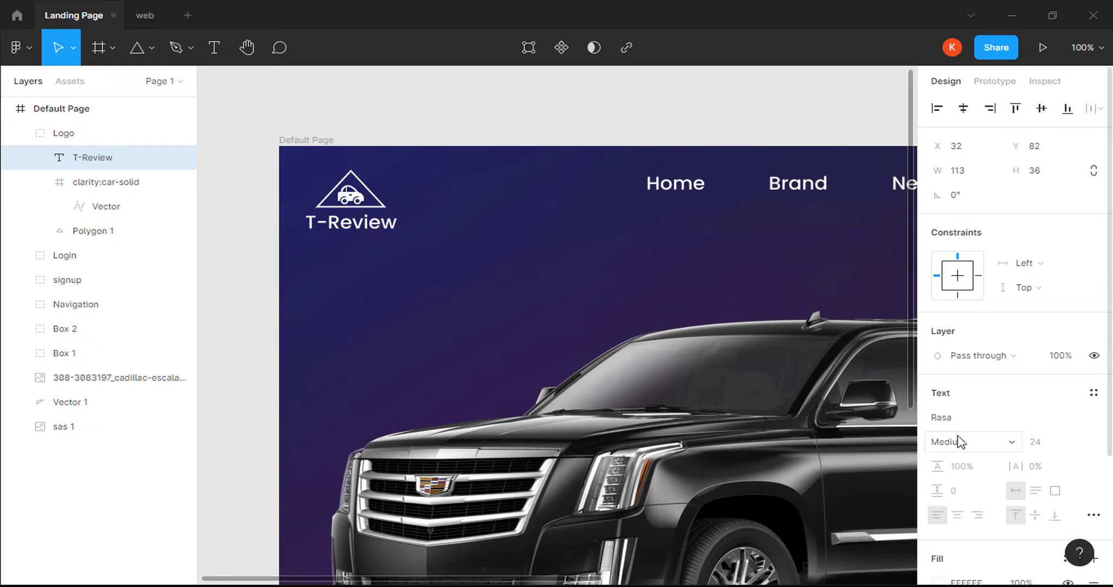
click(959, 438)
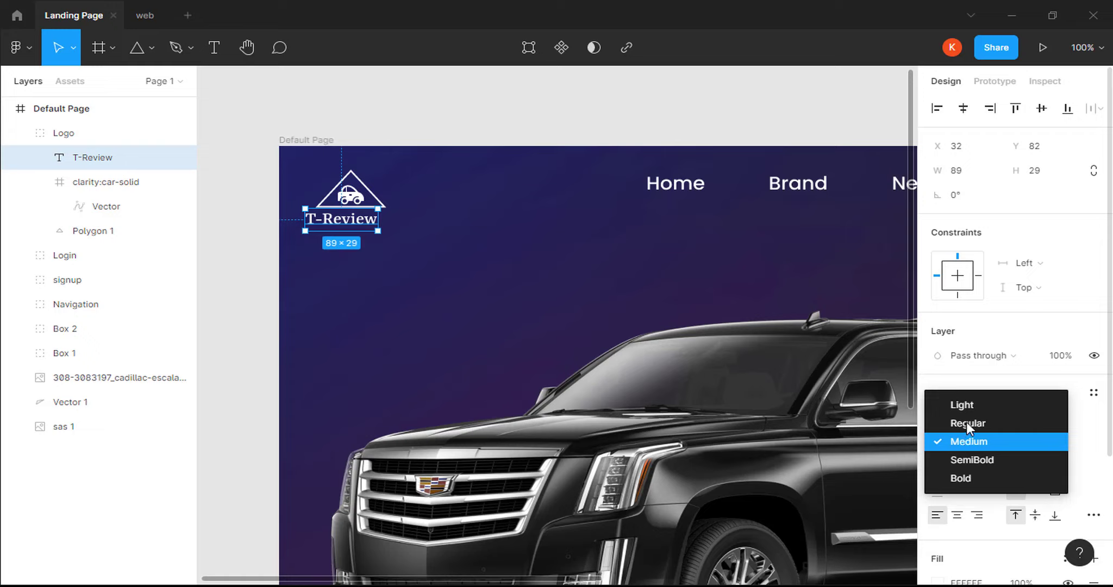
click(967, 423)
click(1040, 443)
text(1)
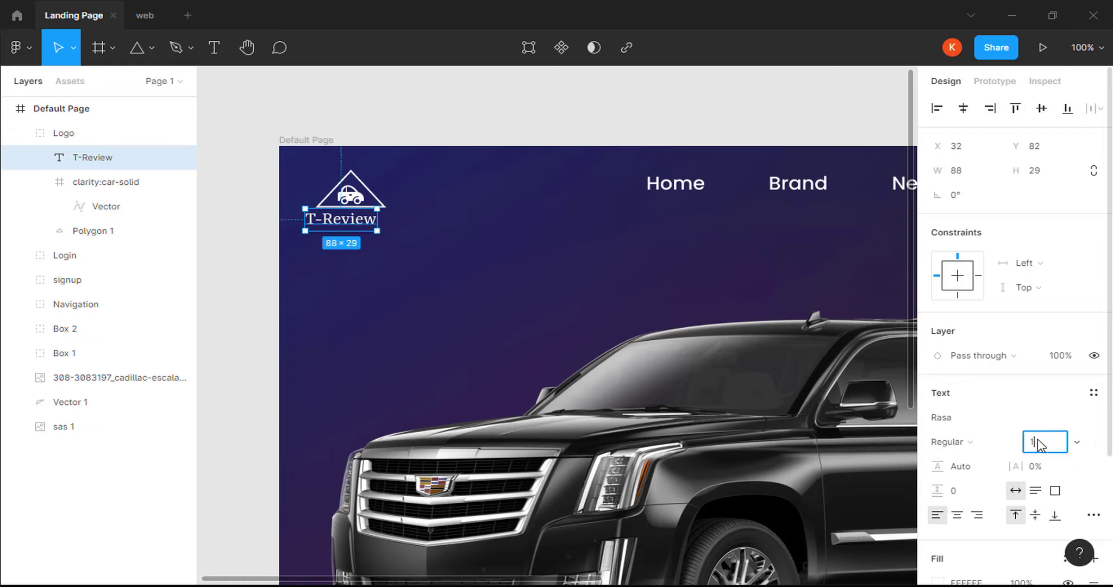
text(6)
key(Return)
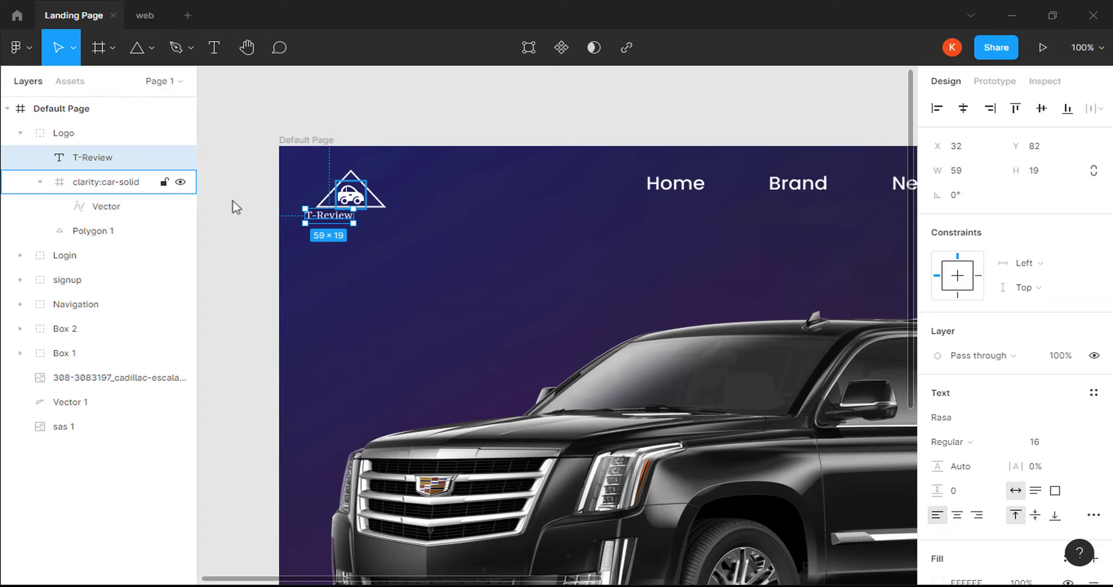
Centre caption, icon and triangle horizontally, then nudge the Logo group up.
shift+click(130, 185)
shift+click(118, 231)
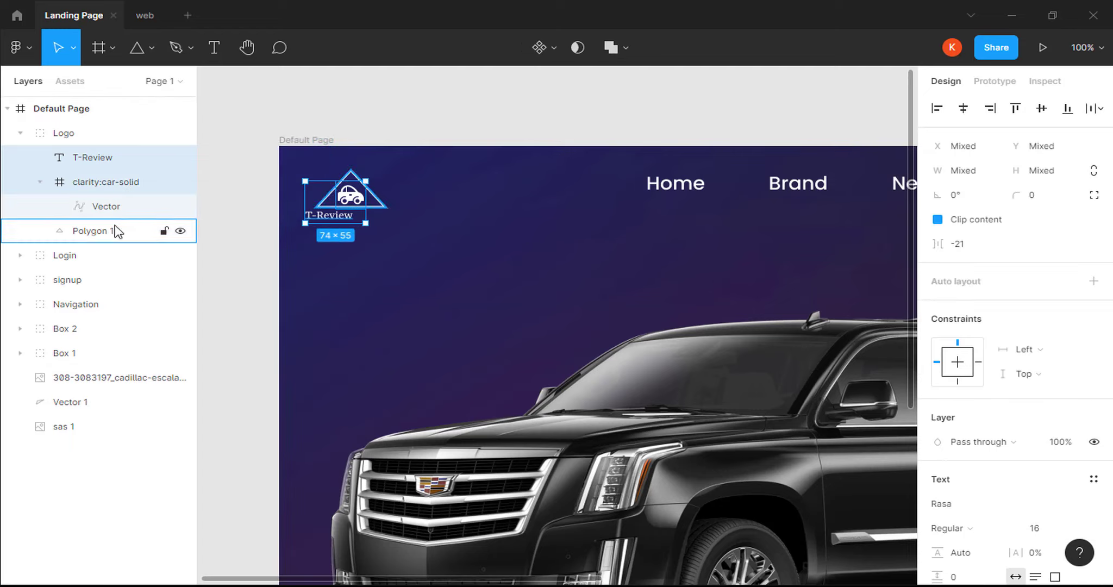
click(964, 108)
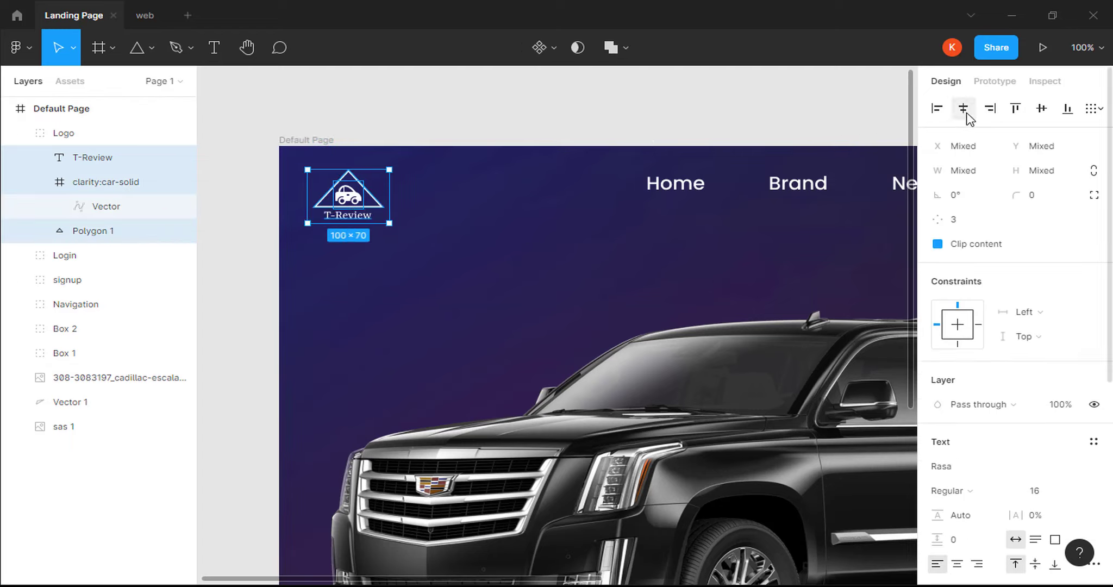
click(387, 180)
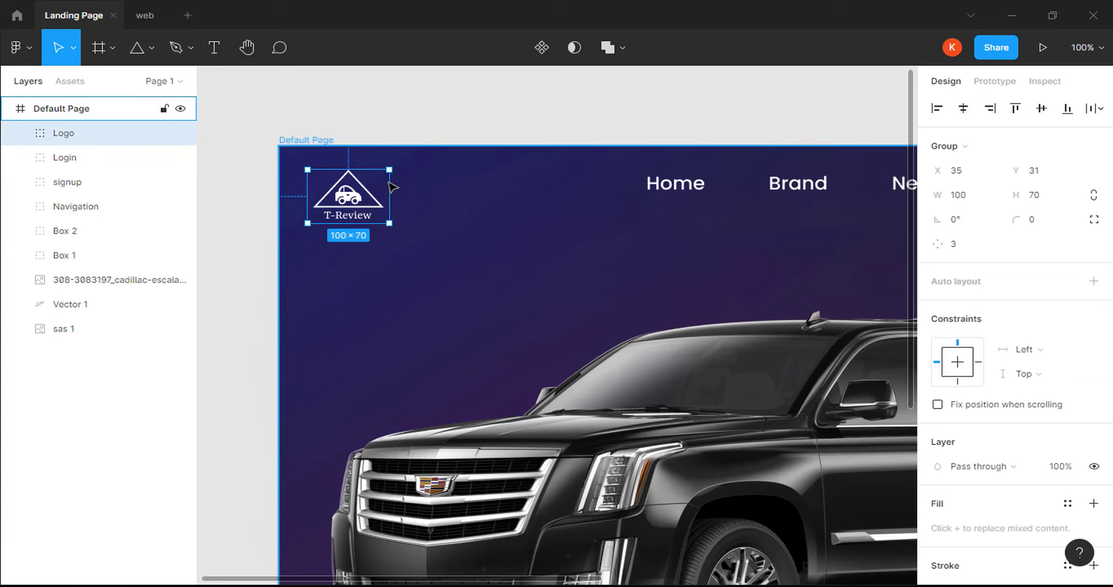
drag(364, 197, 377, 184)
Insert the Feather arrow-up-circle icon and move it to the banner's bottom.
key(minus)
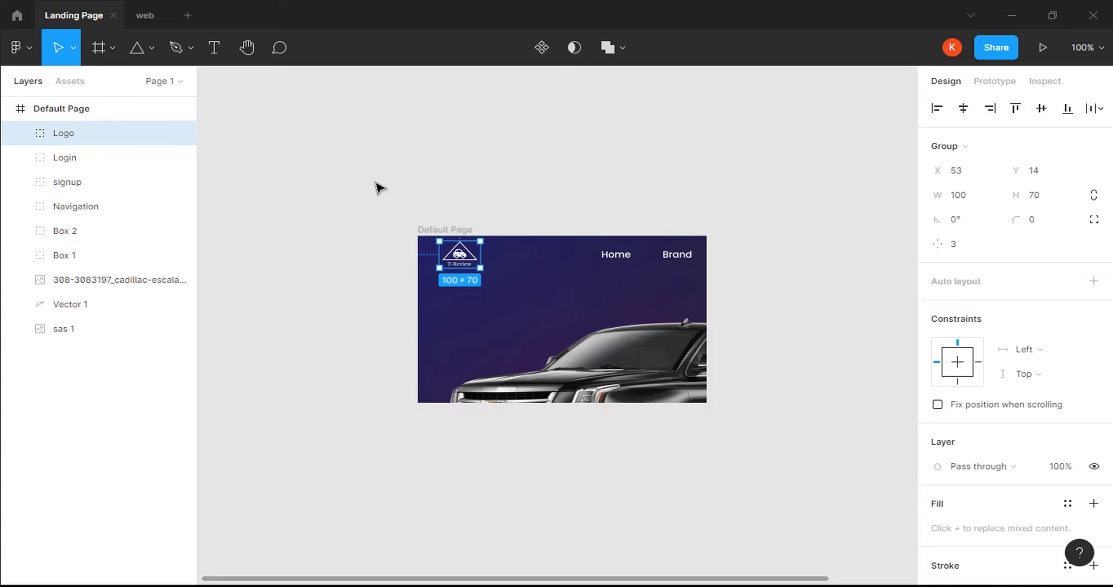
key(Escape)
key(h)
drag(587, 306, 458, 230)
key(v)
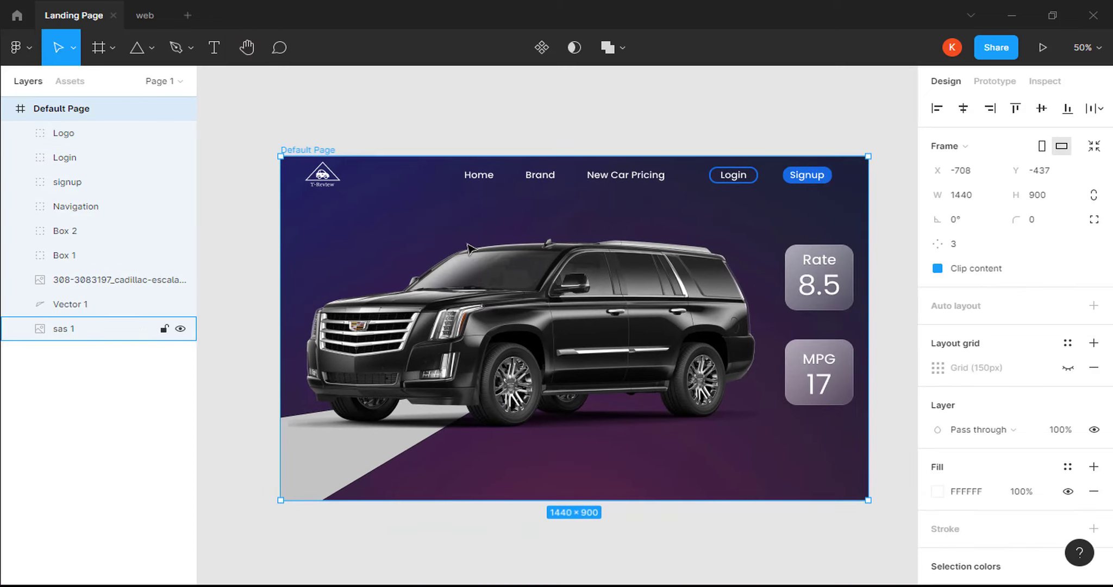
right_click(546, 456)
mouse_move(606, 466)
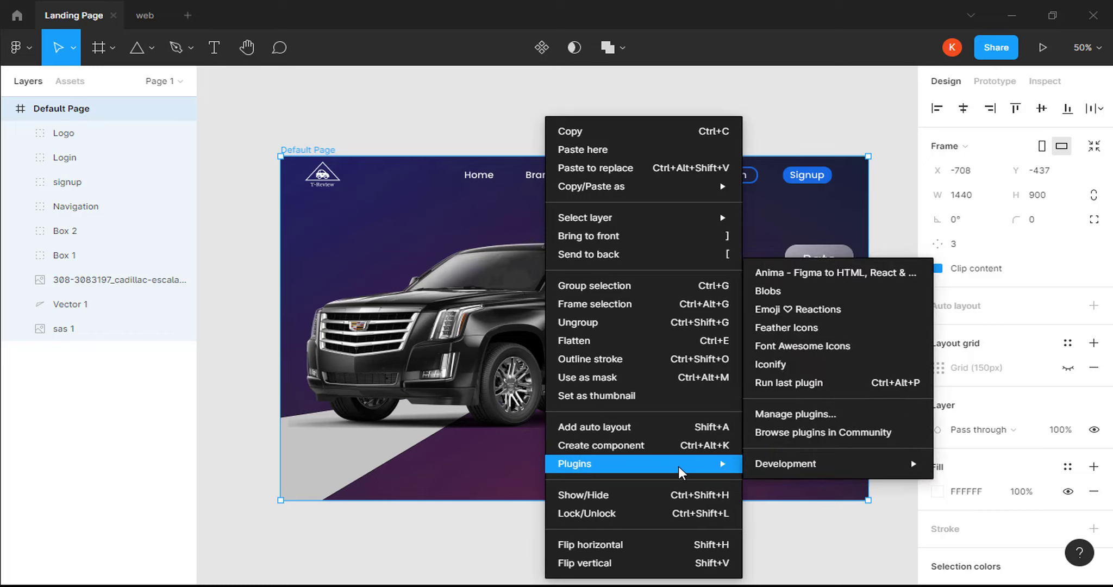
click(793, 332)
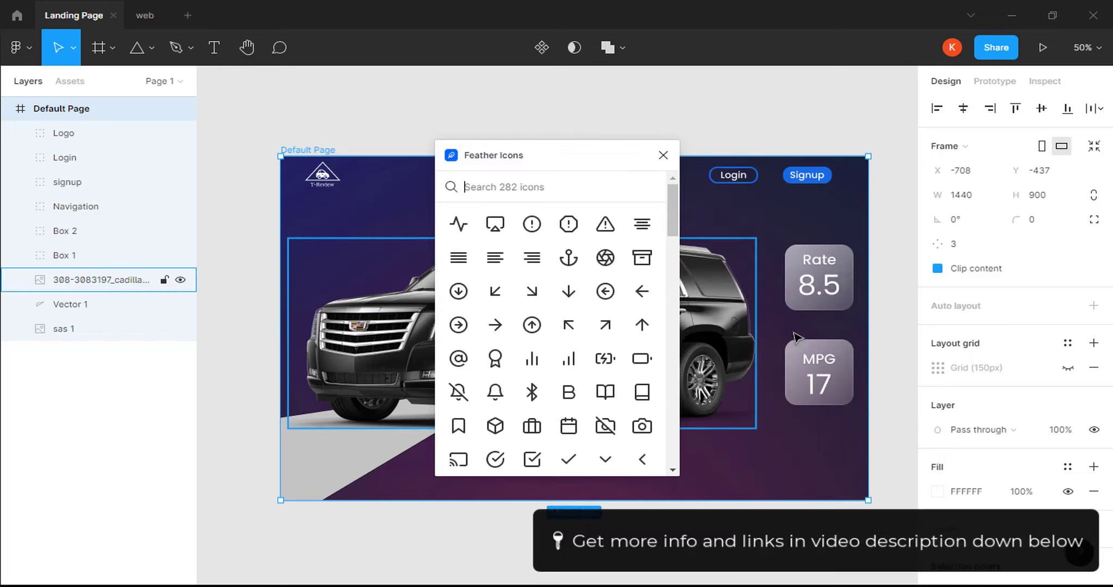
click(532, 324)
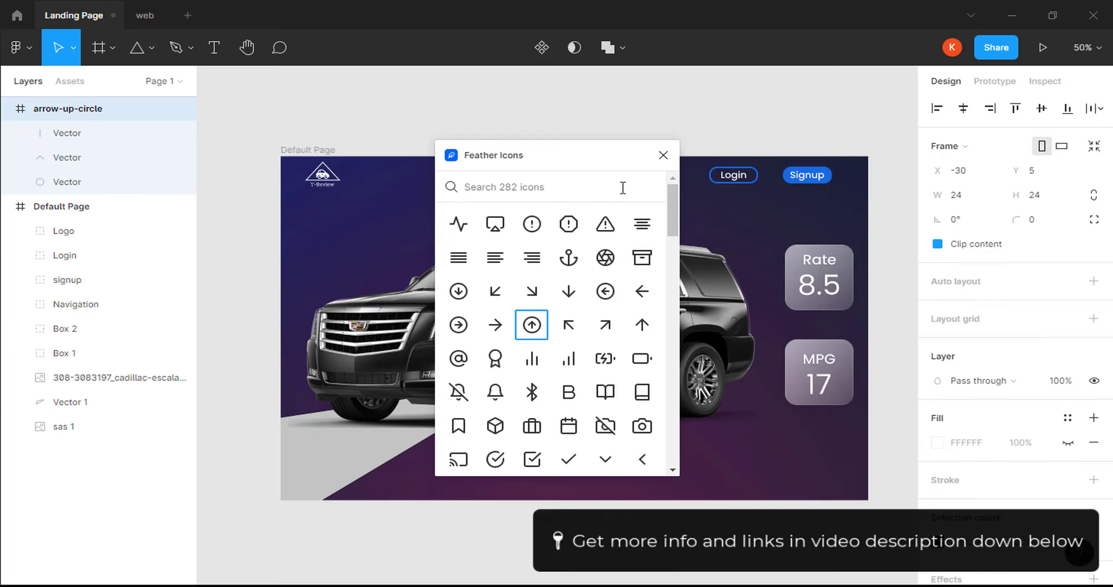
click(662, 162)
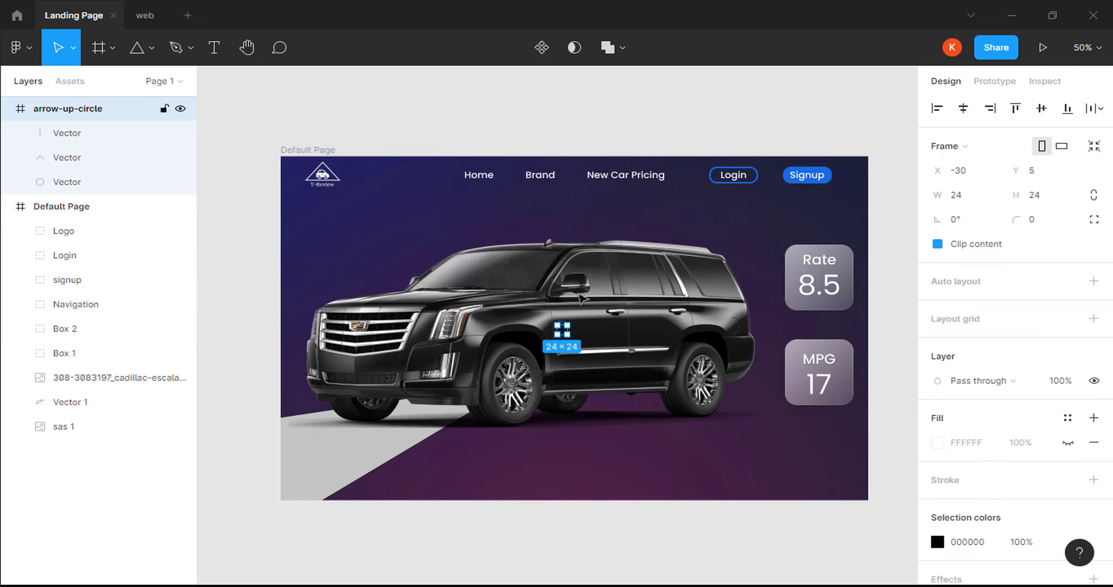
drag(563, 341, 569, 492)
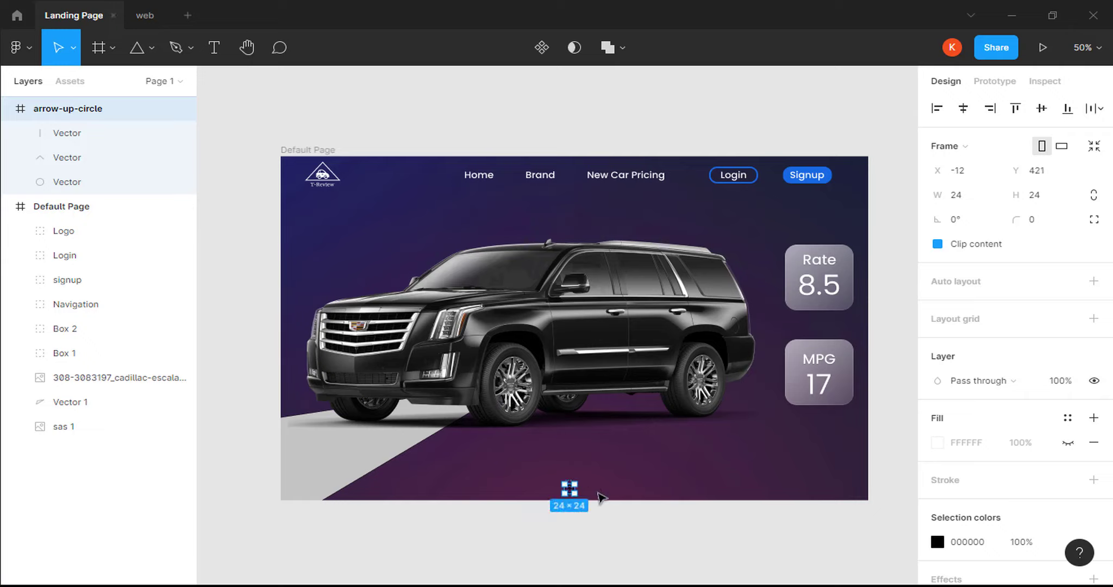
Make the arrow icon white FFFFFF, 35×35, and centre it horizontally.
click(971, 542)
text(ffffff)
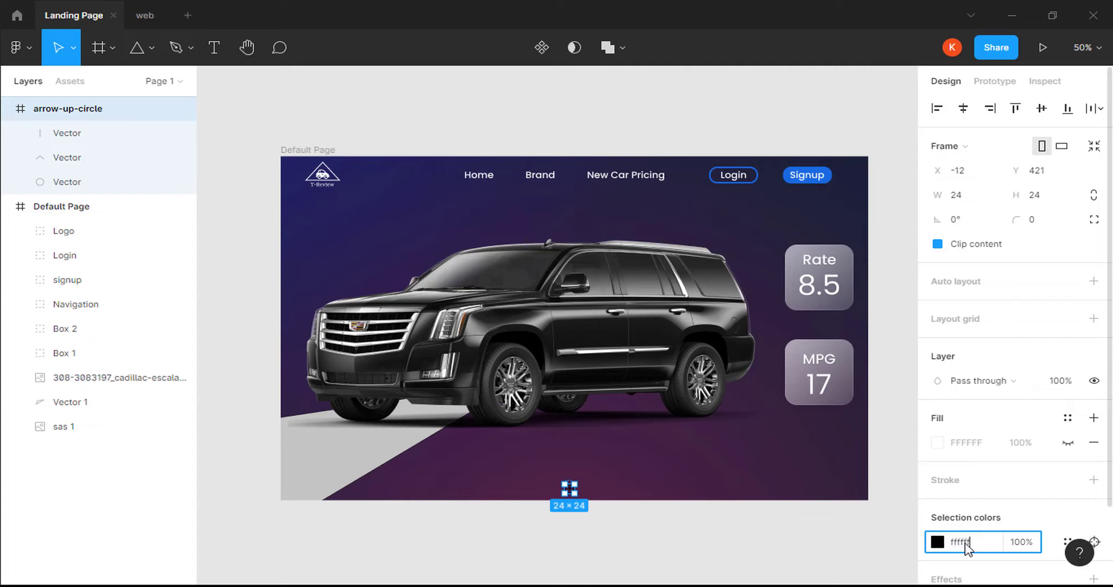
key(Return)
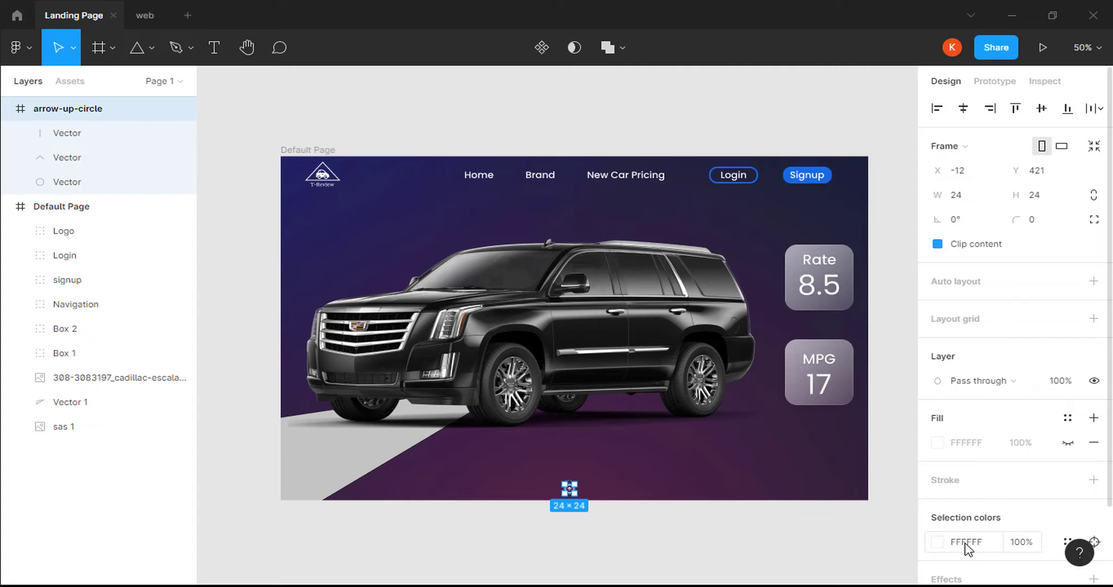
click(978, 200)
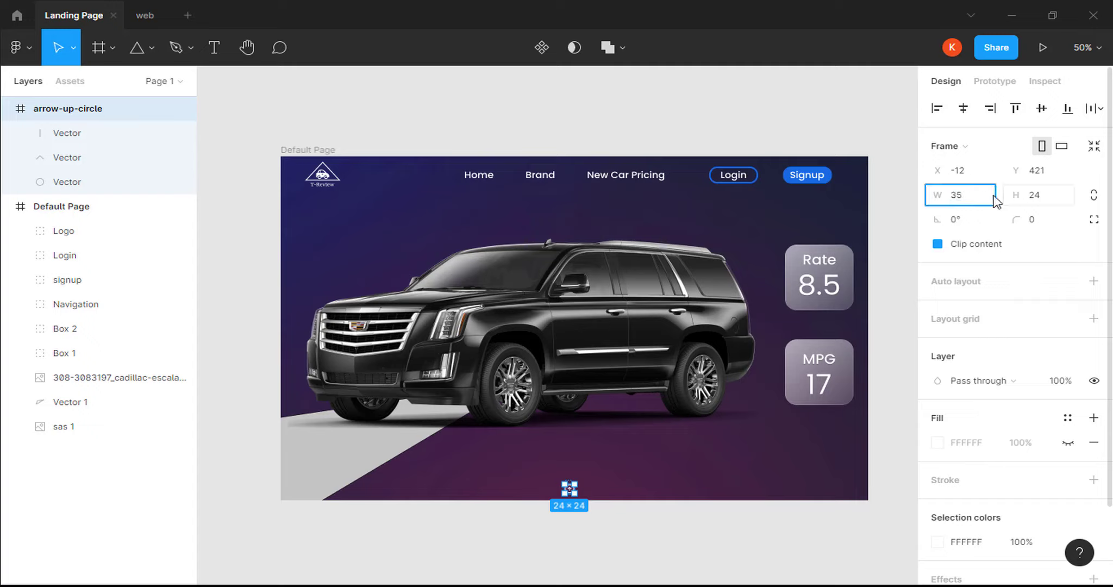
click(1033, 200)
key(Return)
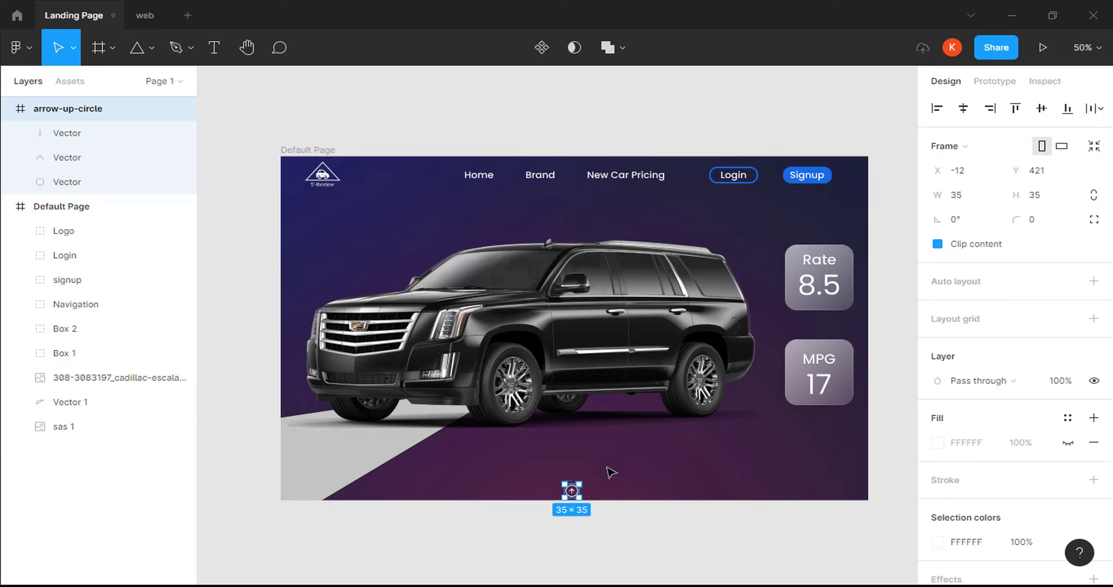
drag(572, 492, 574, 484)
key(Escape)
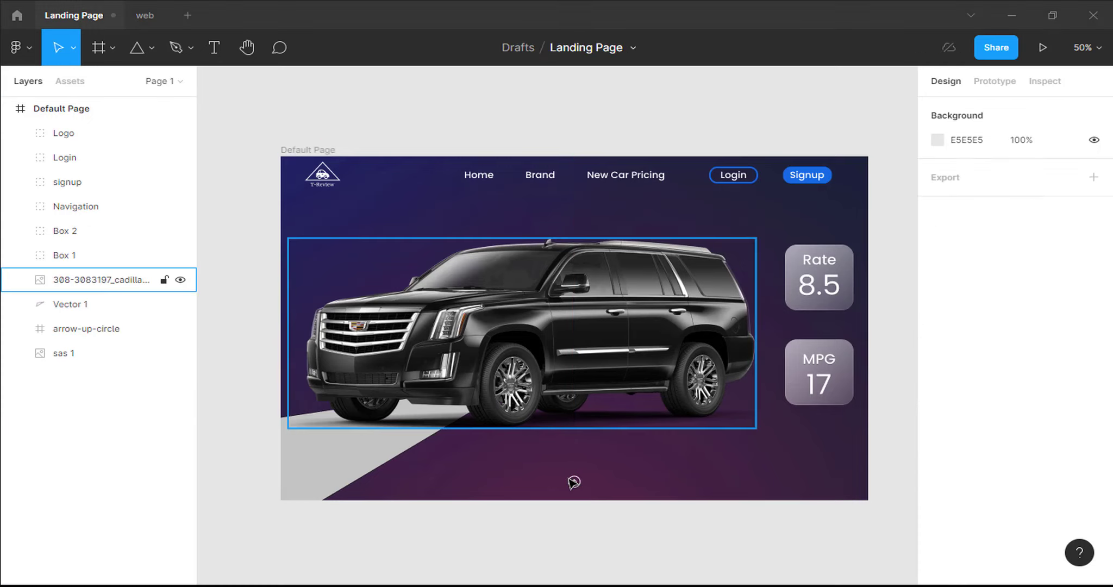
Draw Frame 1 below the hero page and size it to 605 × 390.
click(115, 49)
click(111, 80)
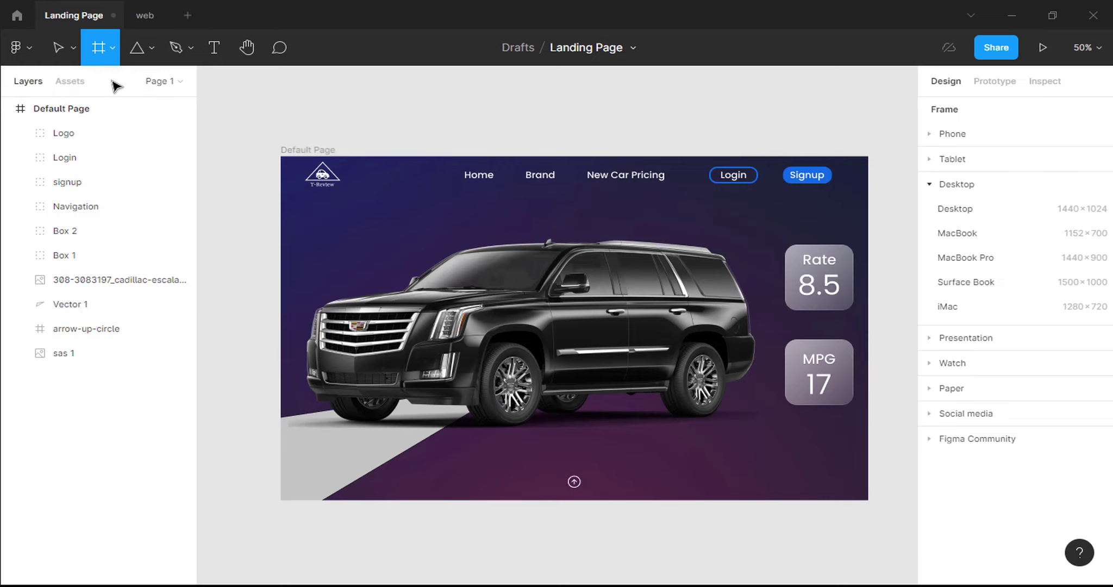
drag(472, 536, 688, 586)
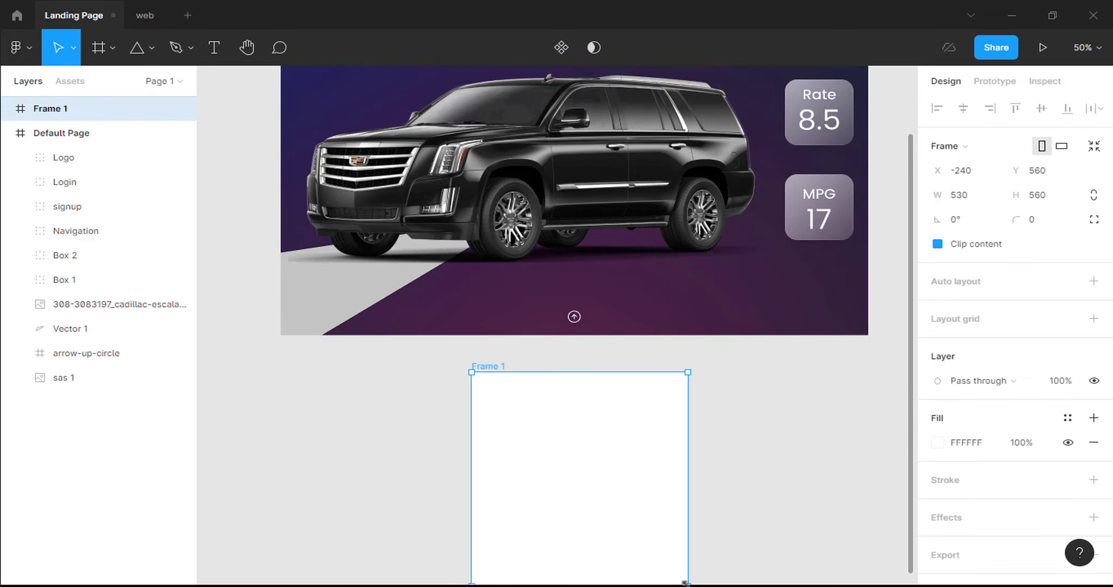
click(977, 201)
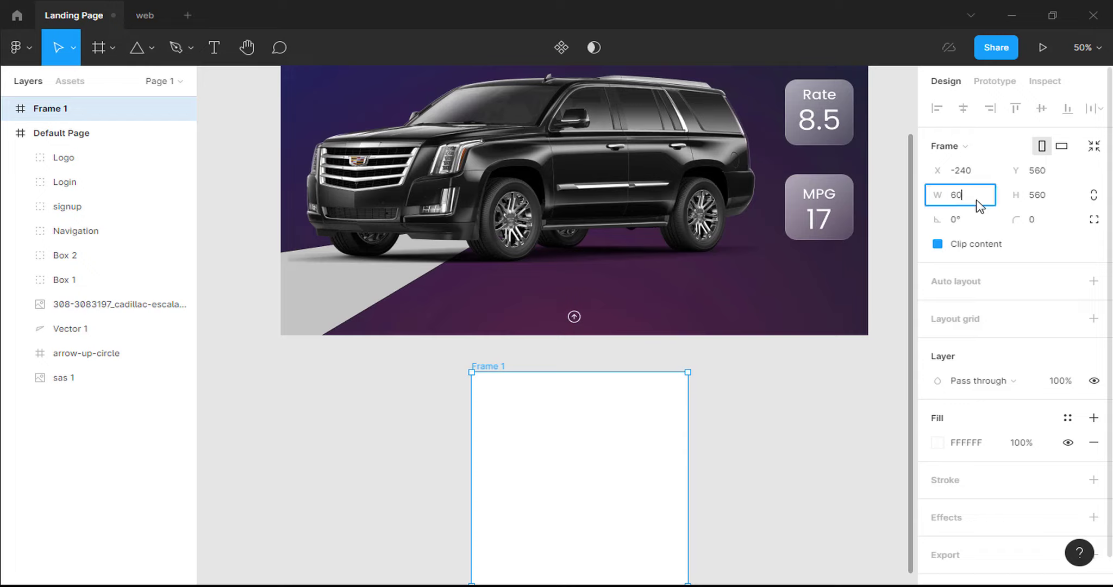
text(605)
click(1035, 201)
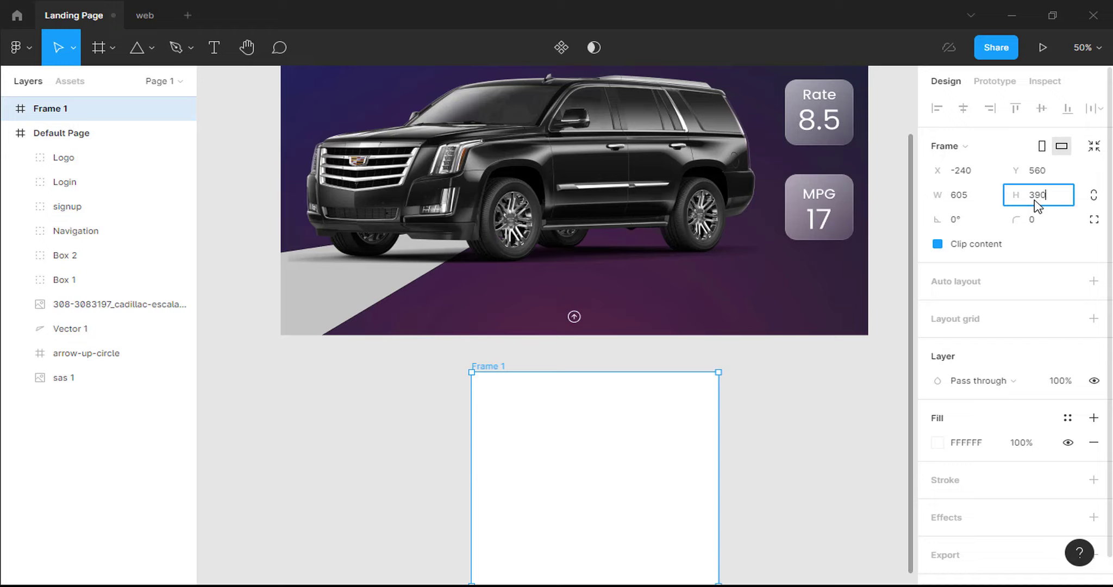
key(Return)
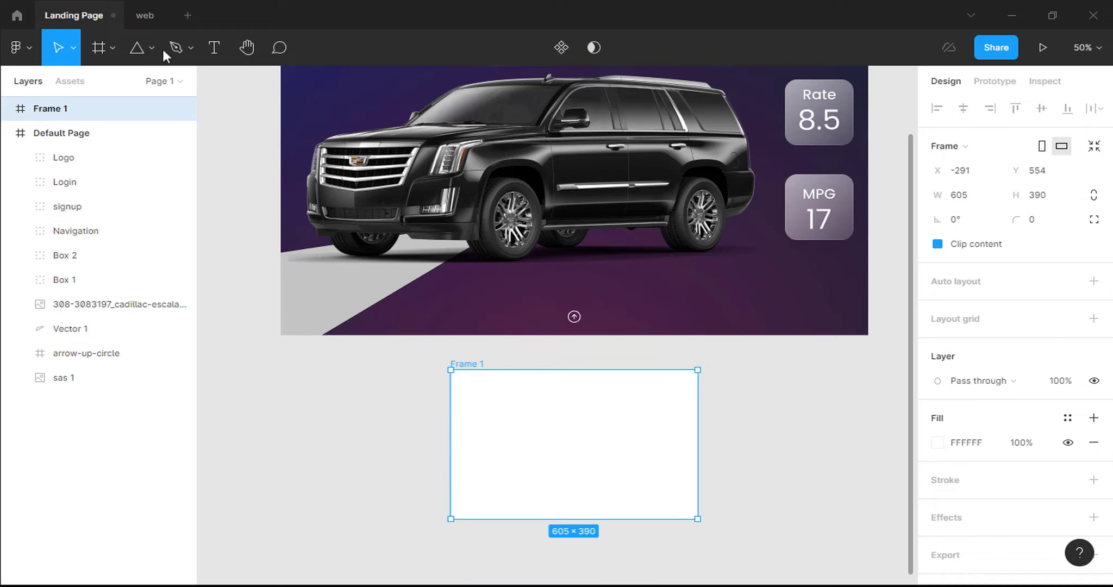
click(151, 48)
Draw a 591×366 rectangle at Frame 1's top-left.
click(150, 92)
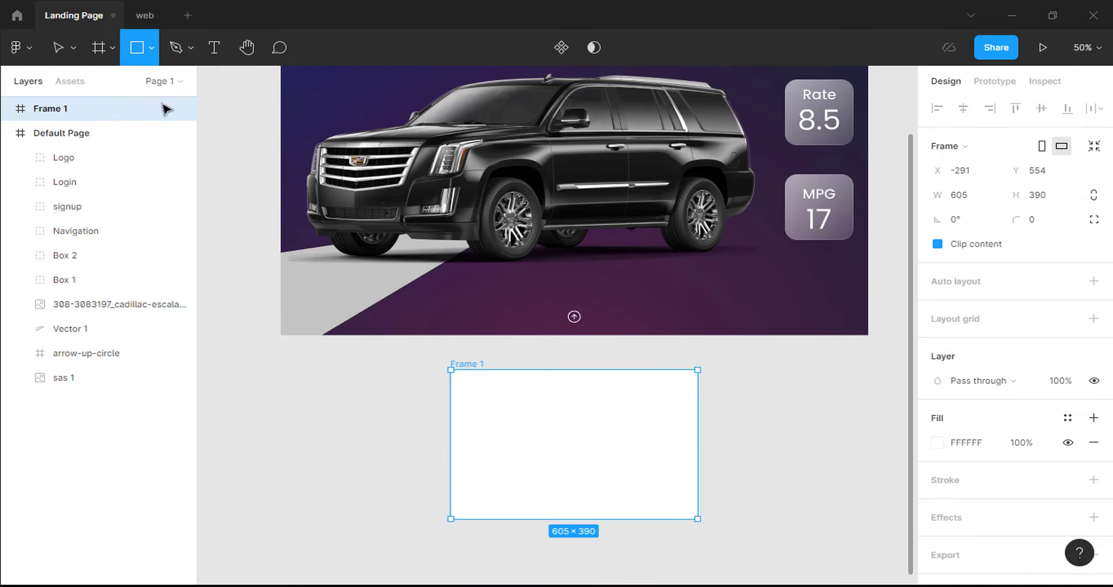
drag(481, 393, 622, 453)
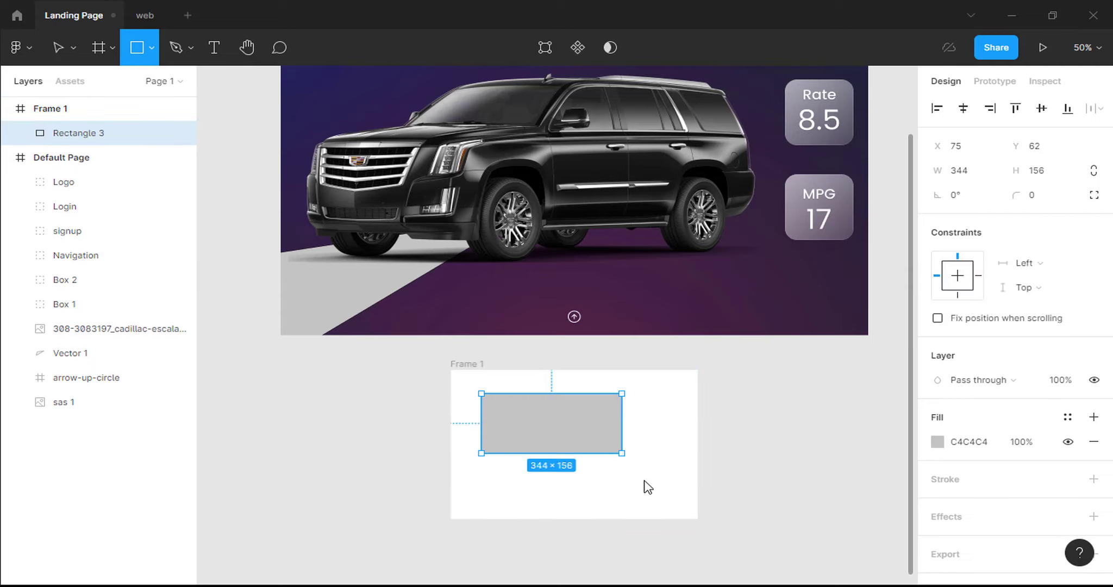
drag(648, 486, 666, 500)
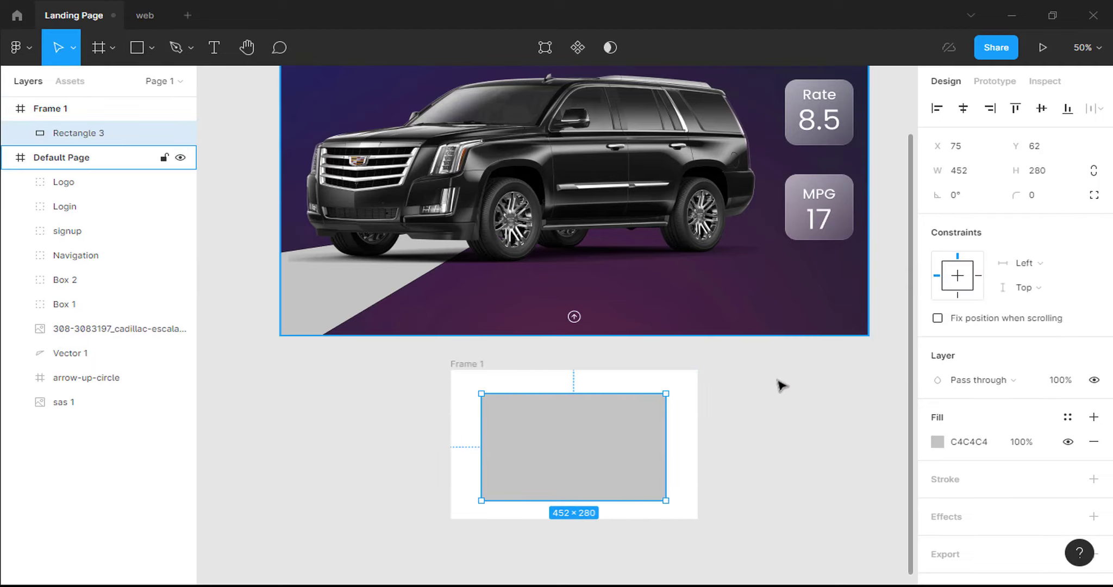
click(969, 173)
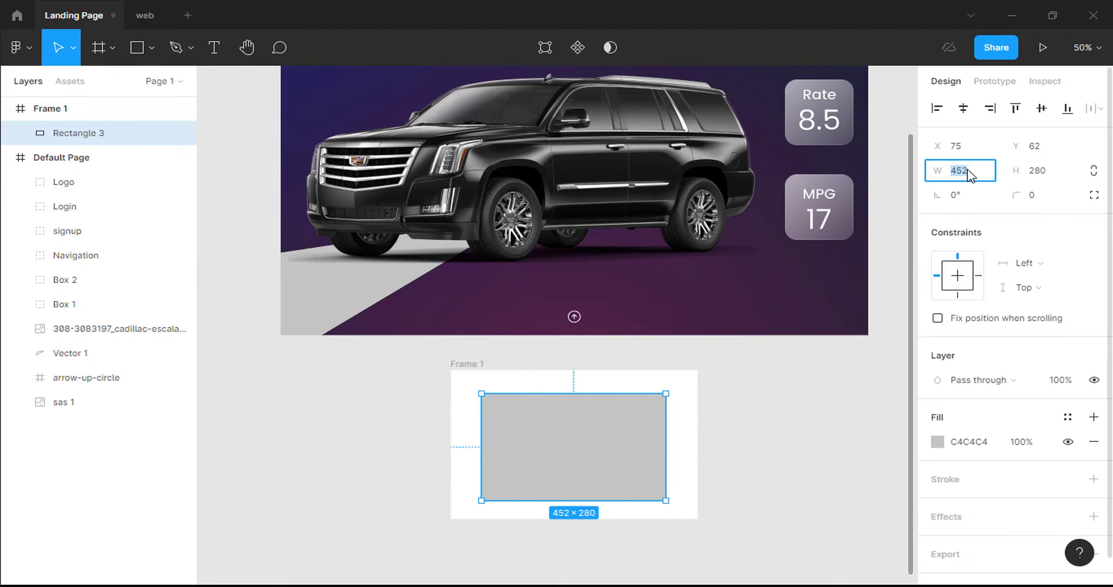
click(1038, 173)
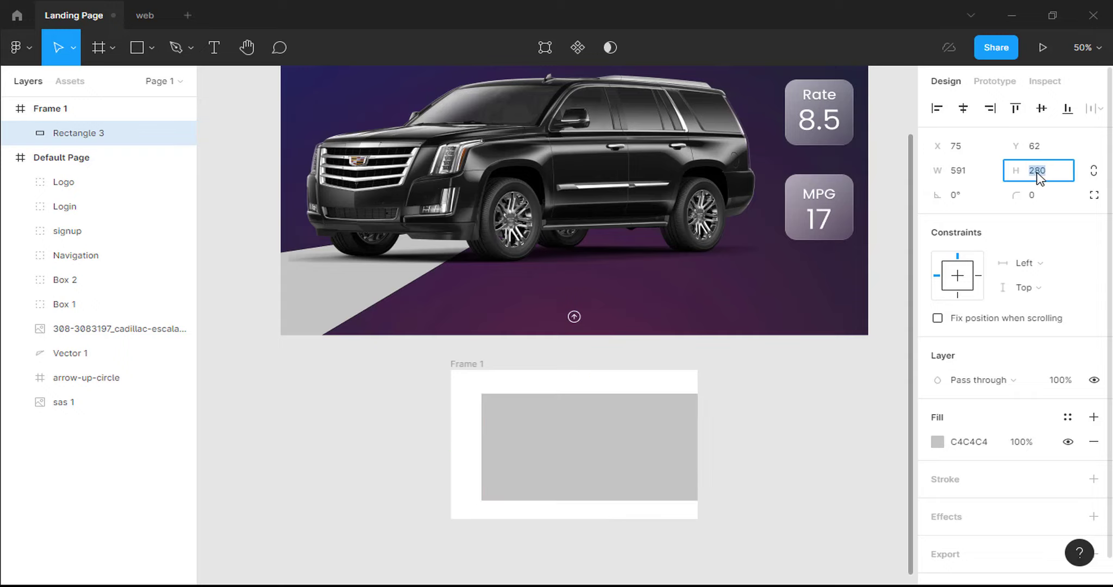
text(366)
key(Return)
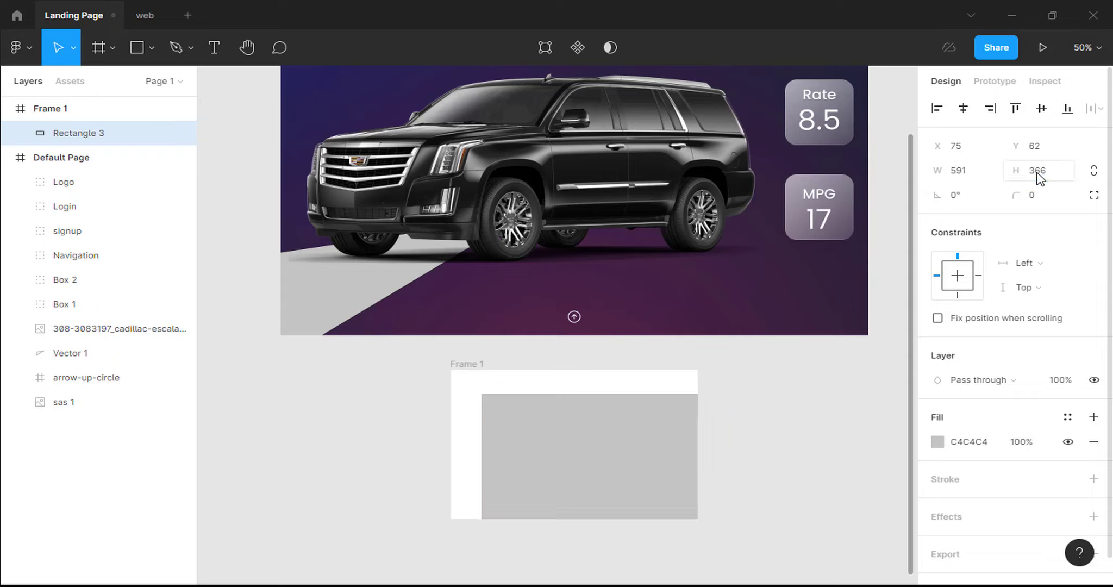
drag(648, 428, 622, 410)
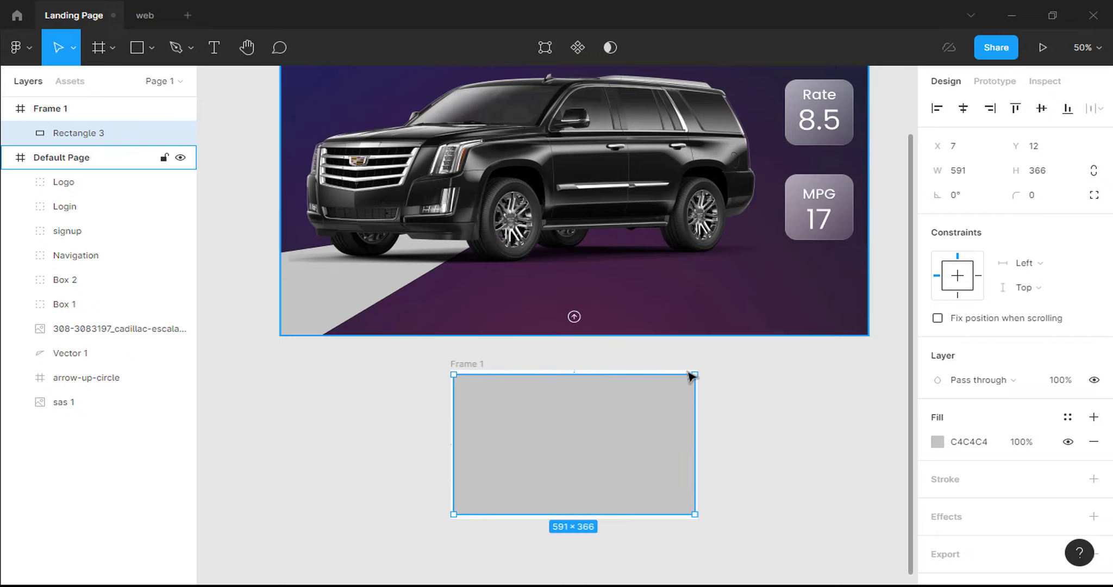
Round the rectangle's corners to 20 and fill it with 252323.
click(1037, 197)
text(20)
key(Return)
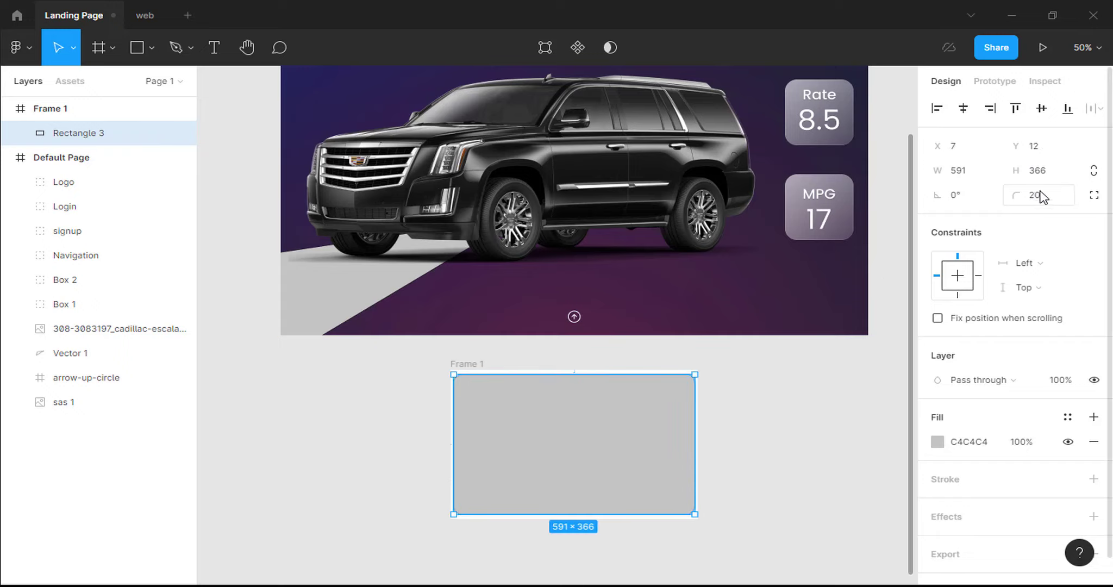
click(970, 445)
text(25)
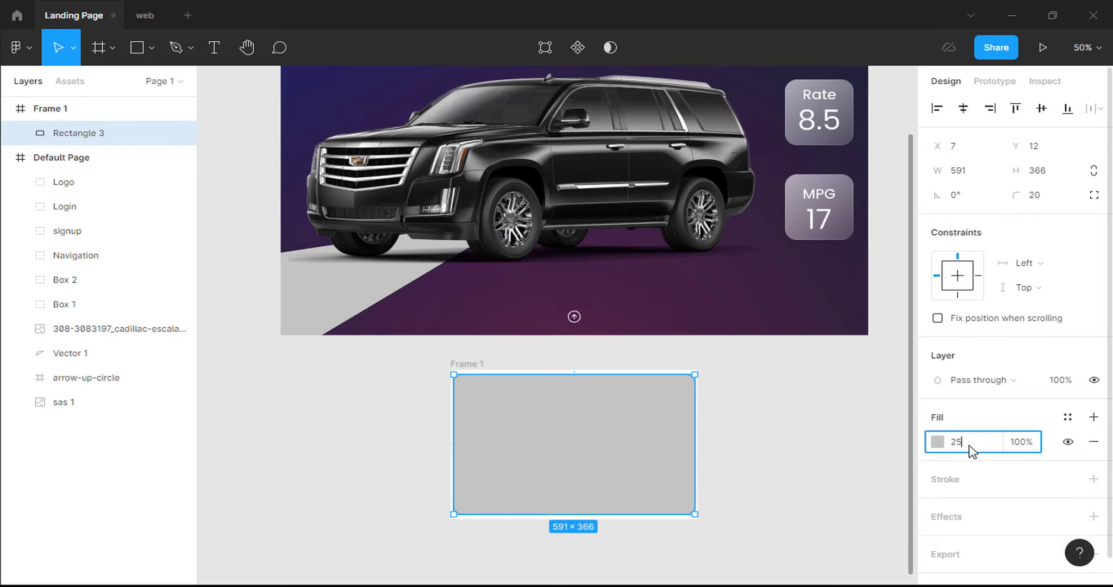
text(2323)
key(Return)
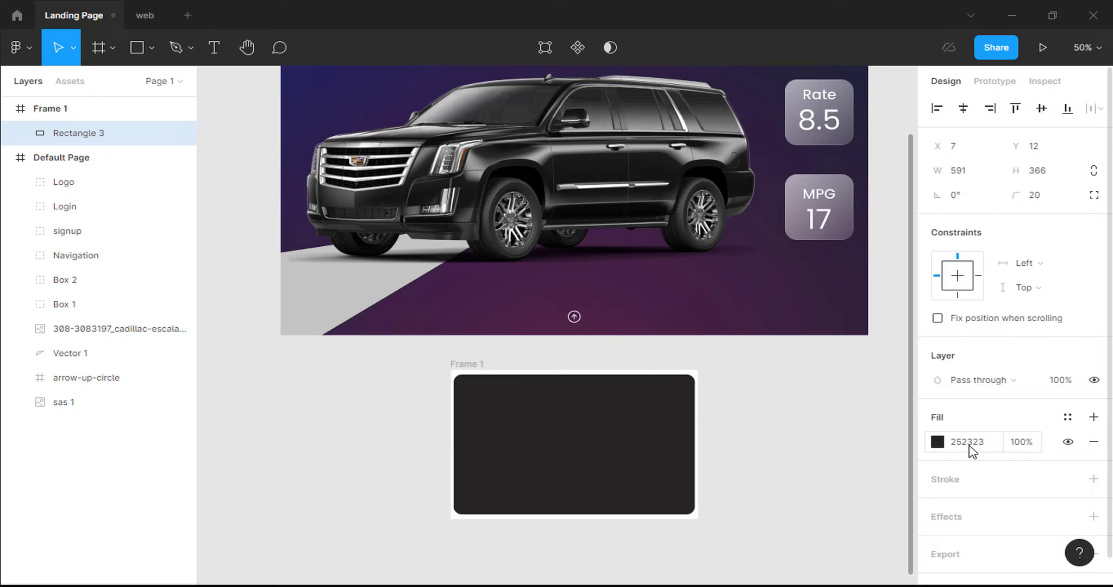
Give the dark card rectangle a black drop shadow with Y 20, blur 40 and 5% opacity.
click(1093, 516)
click(938, 542)
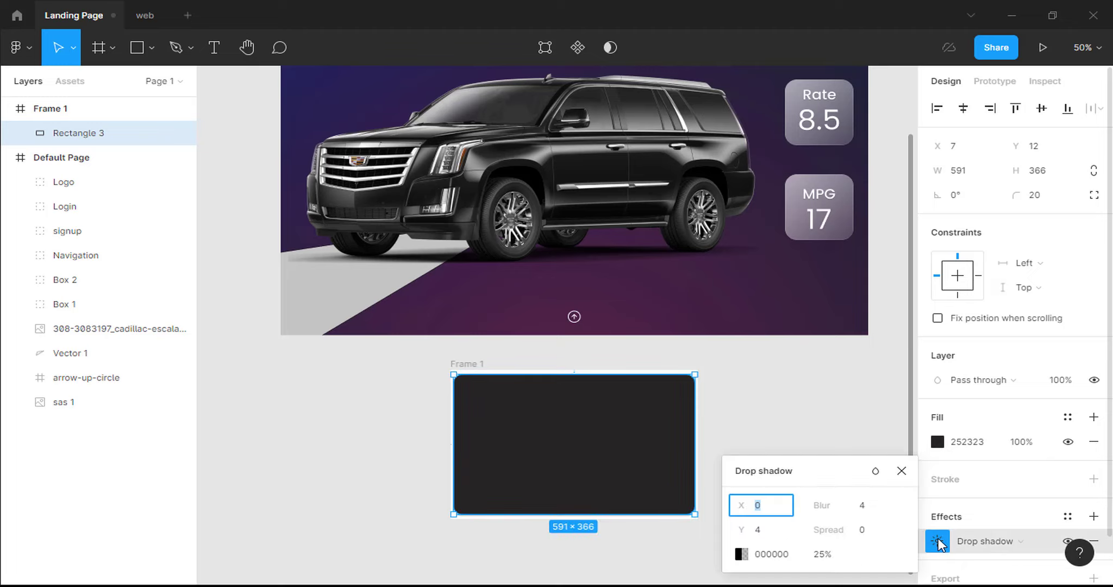
click(860, 508)
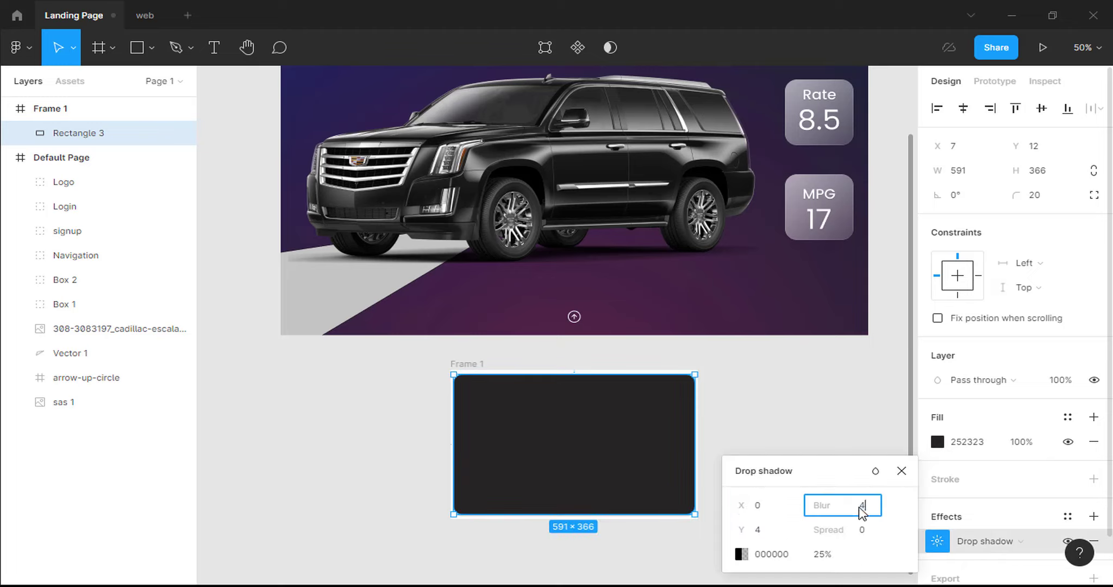
text(40)
click(778, 535)
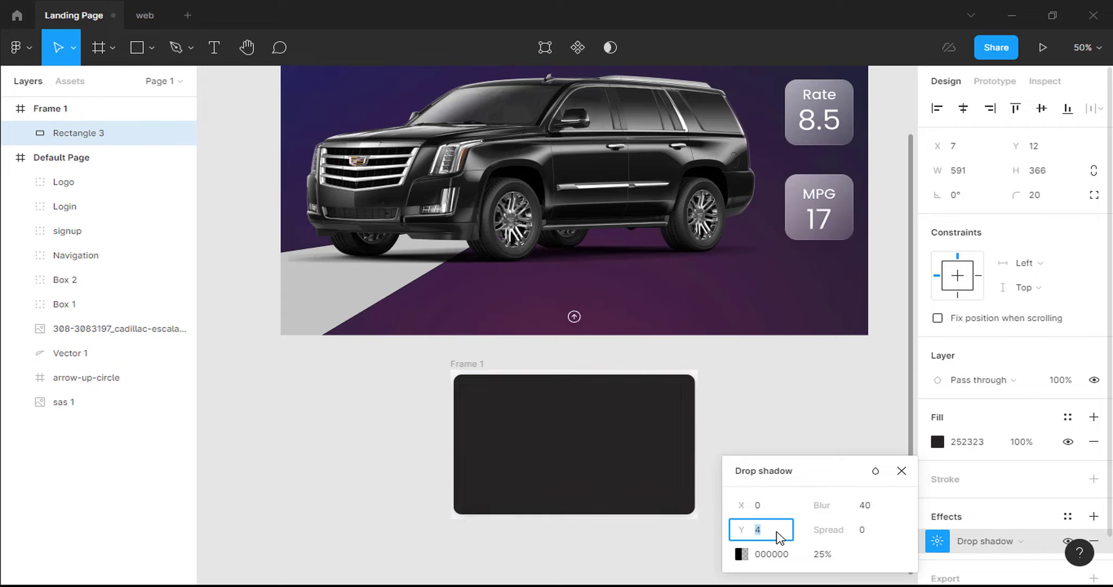
text(20)
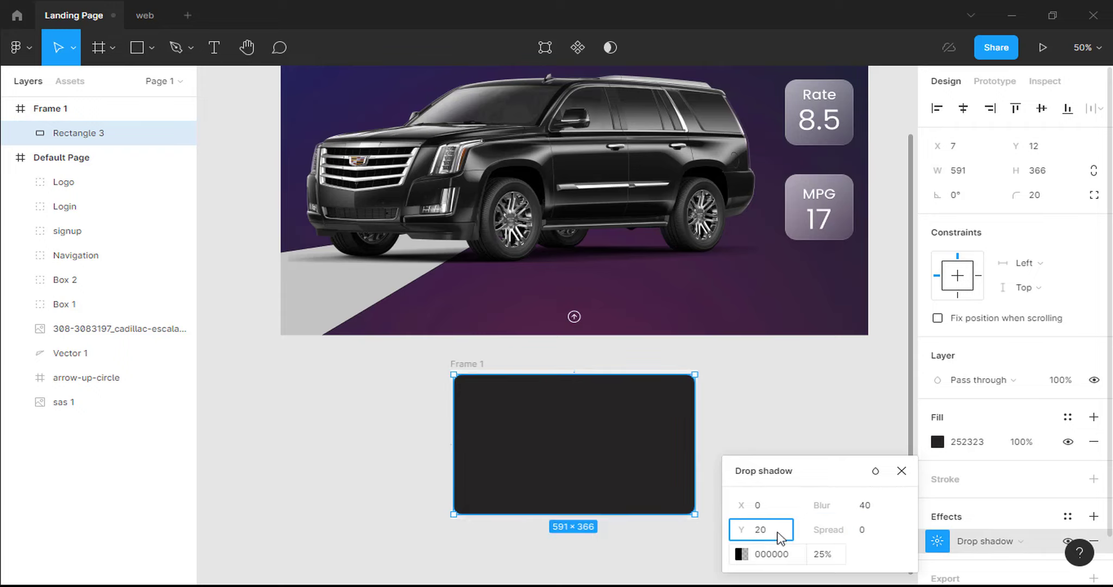
click(823, 556)
text(5)
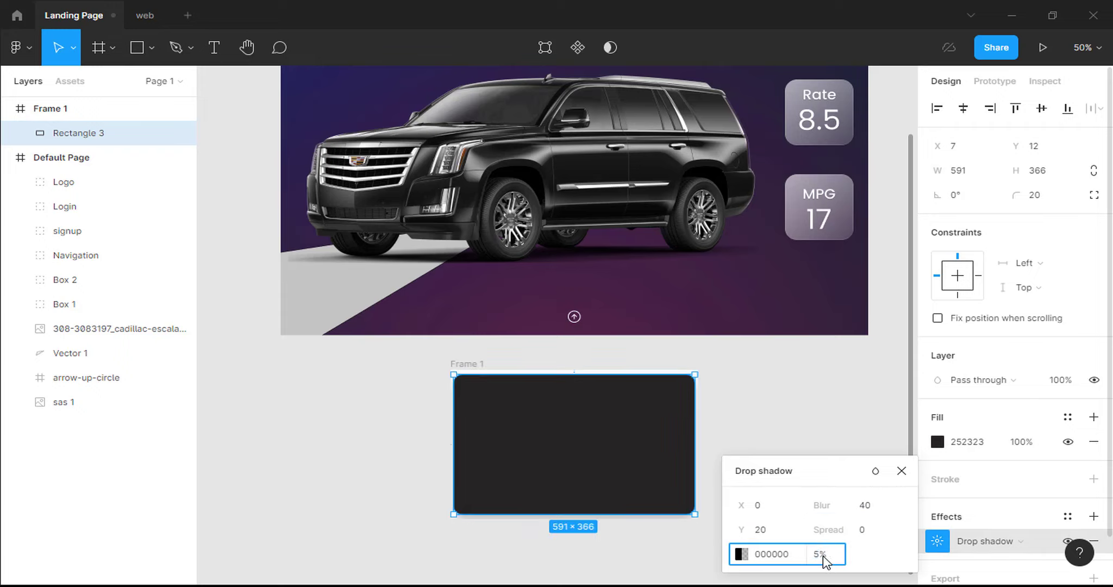
key(Return)
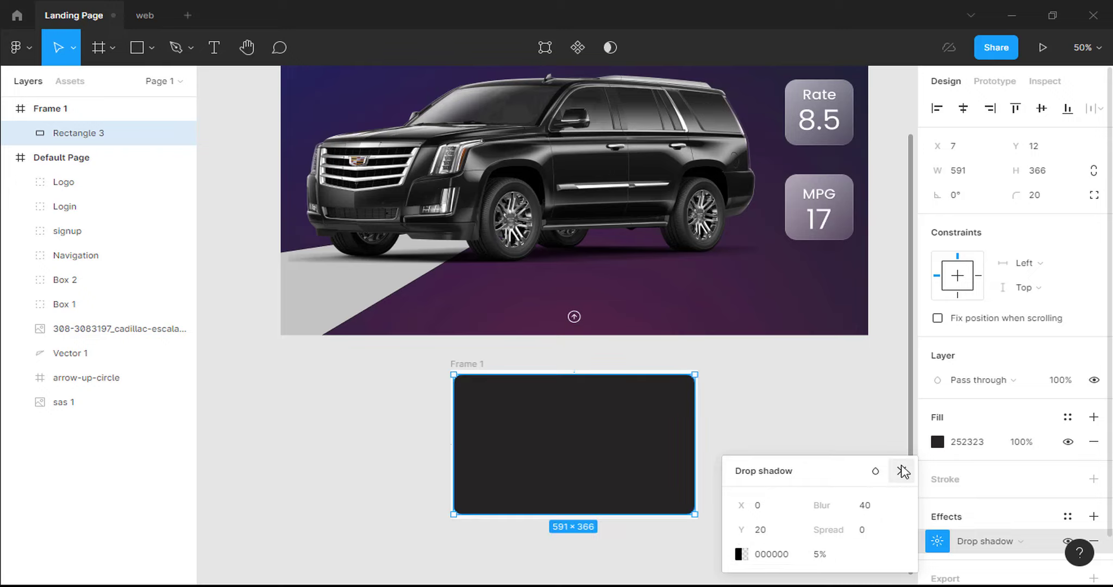
click(902, 470)
Zoom to 100% and delete Frame 1's white FFFFFF fill.
key(shift+0)
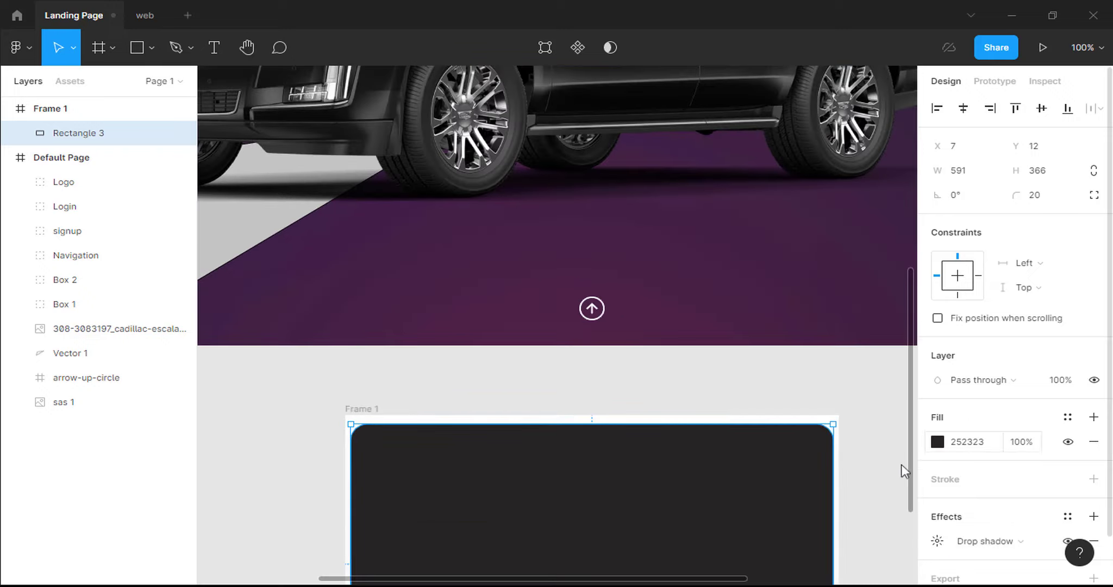
scroll(914, 484, down, 3)
scroll(918, 521, down, 2)
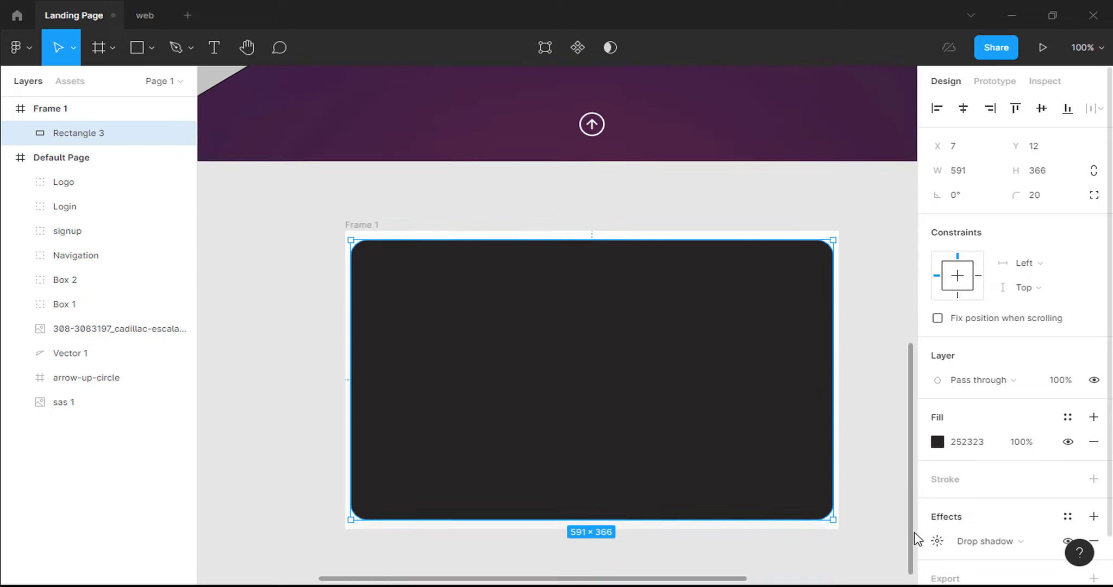
click(403, 172)
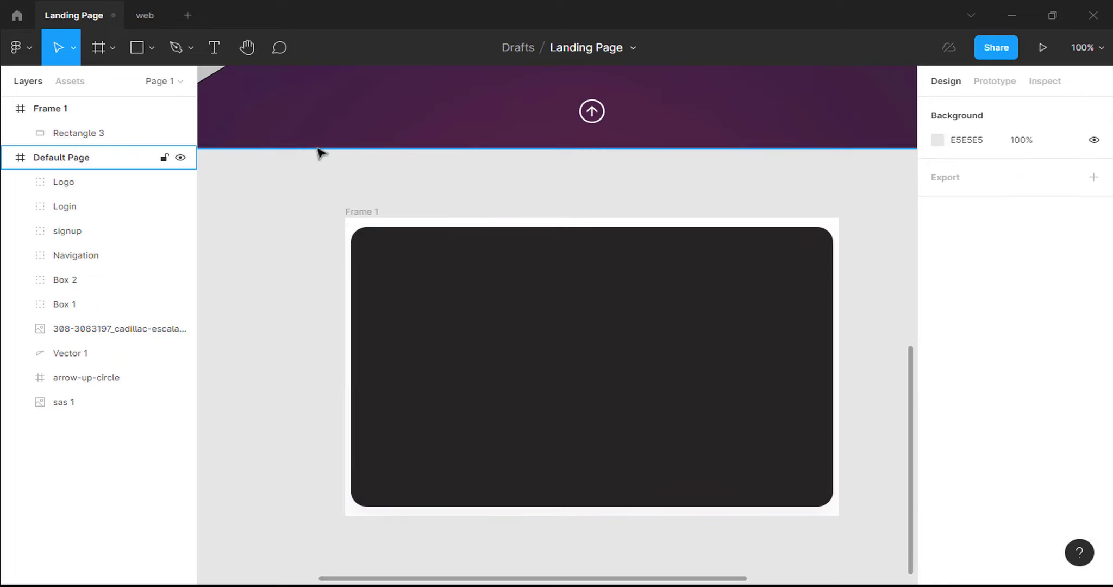
click(144, 113)
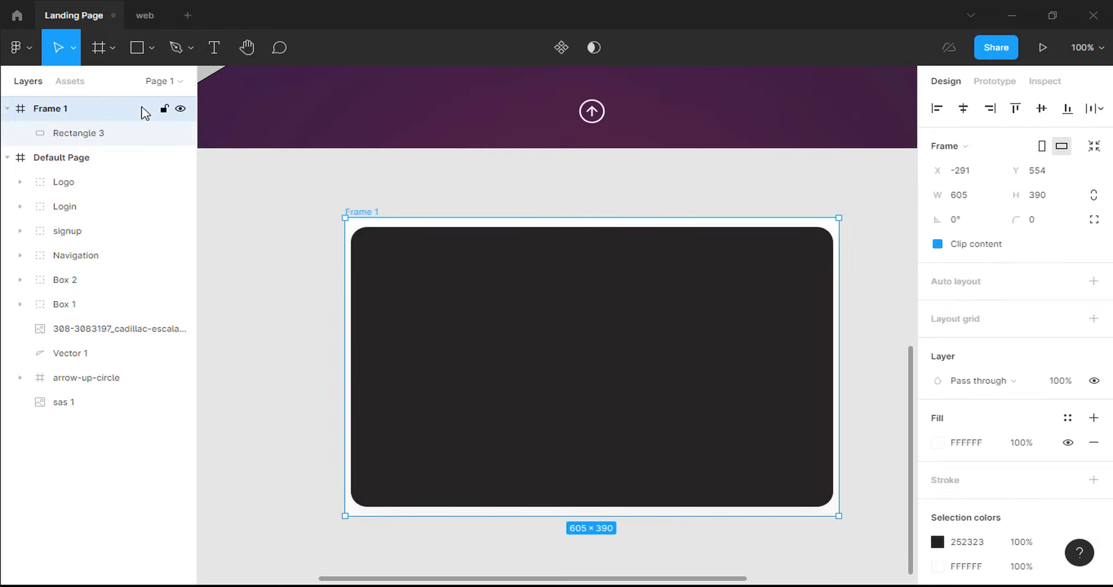
click(1095, 443)
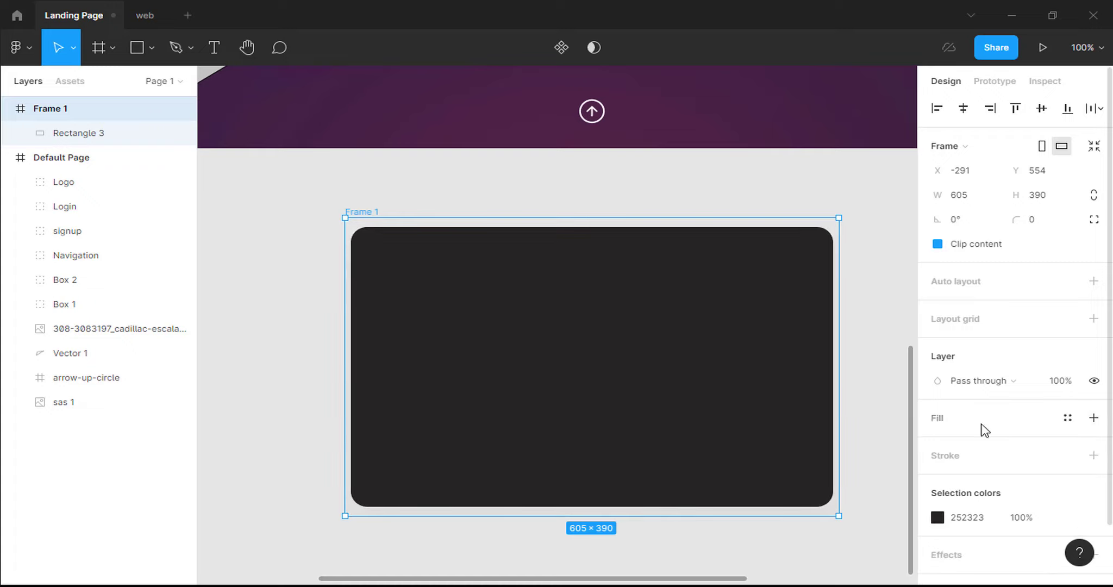
click(716, 402)
Add a 'Make' heading near the card's top left in Roboto Medium 25.
click(215, 48)
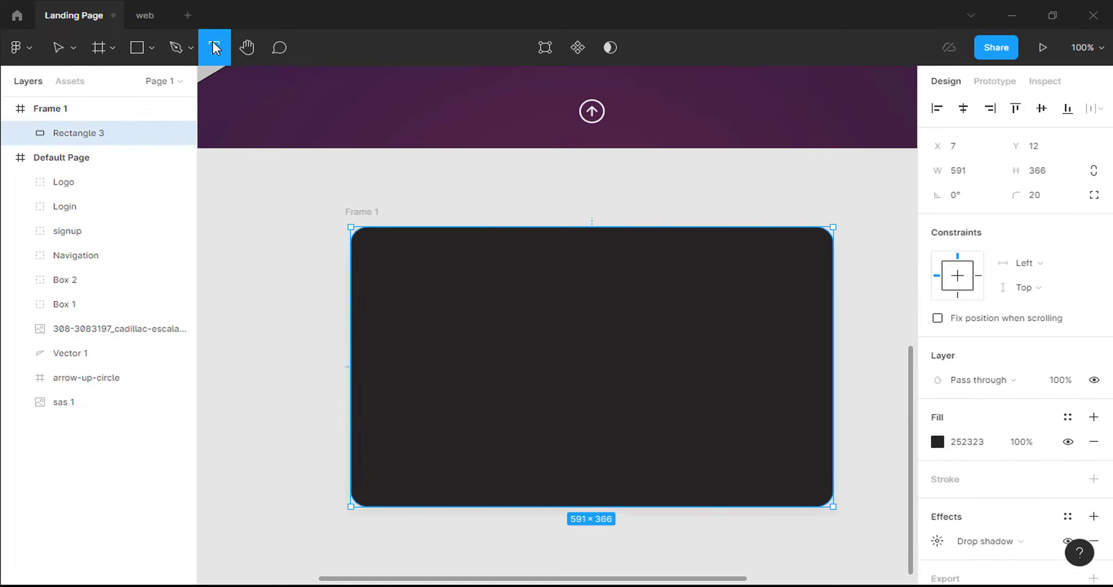
click(394, 255)
text(Make)
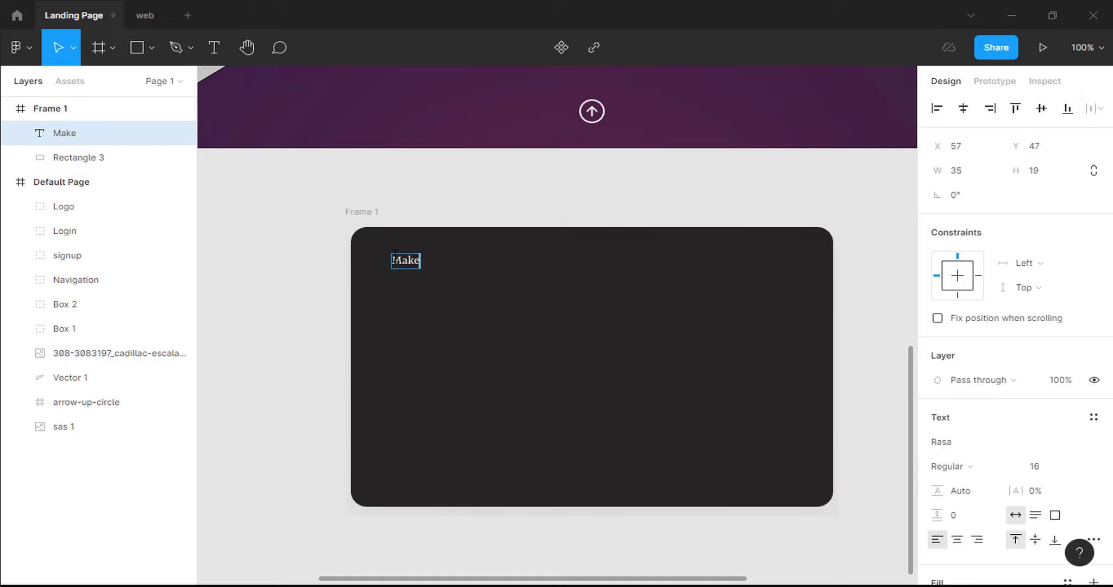
key(Escape)
click(949, 443)
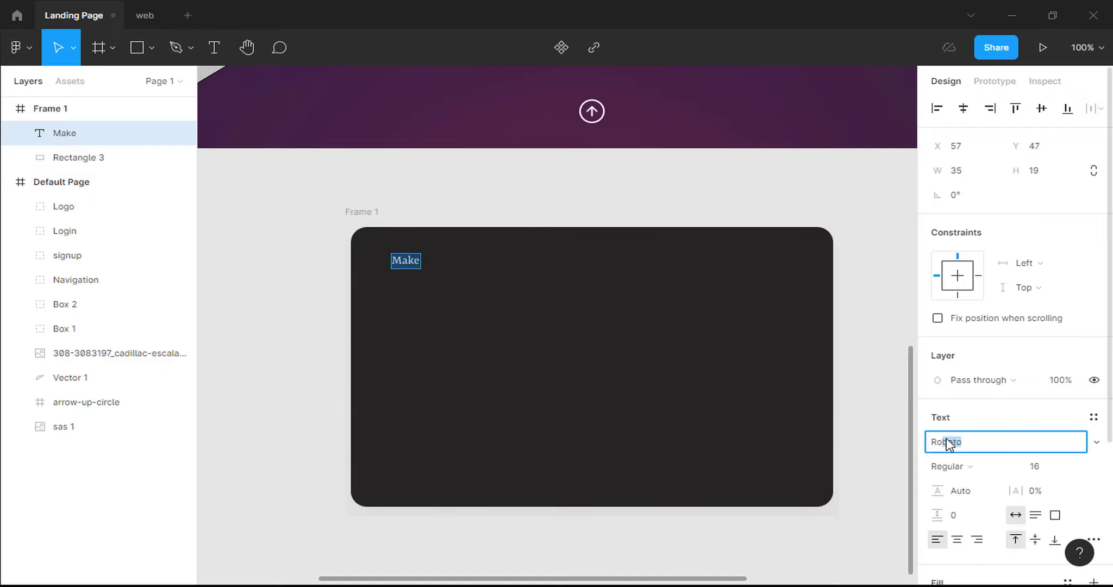
text(Roboto)
key(Return)
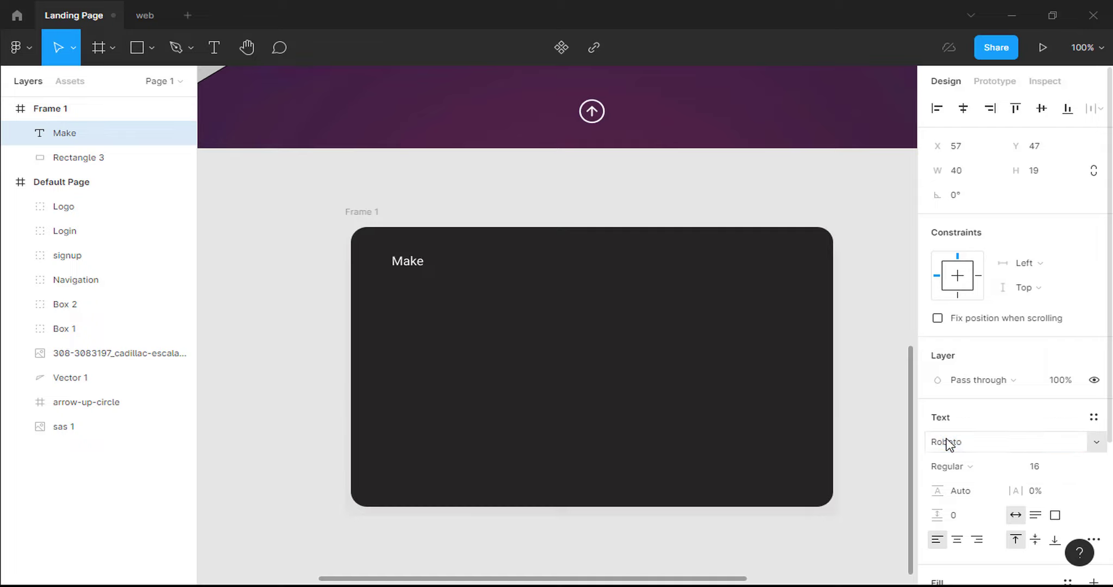
click(973, 466)
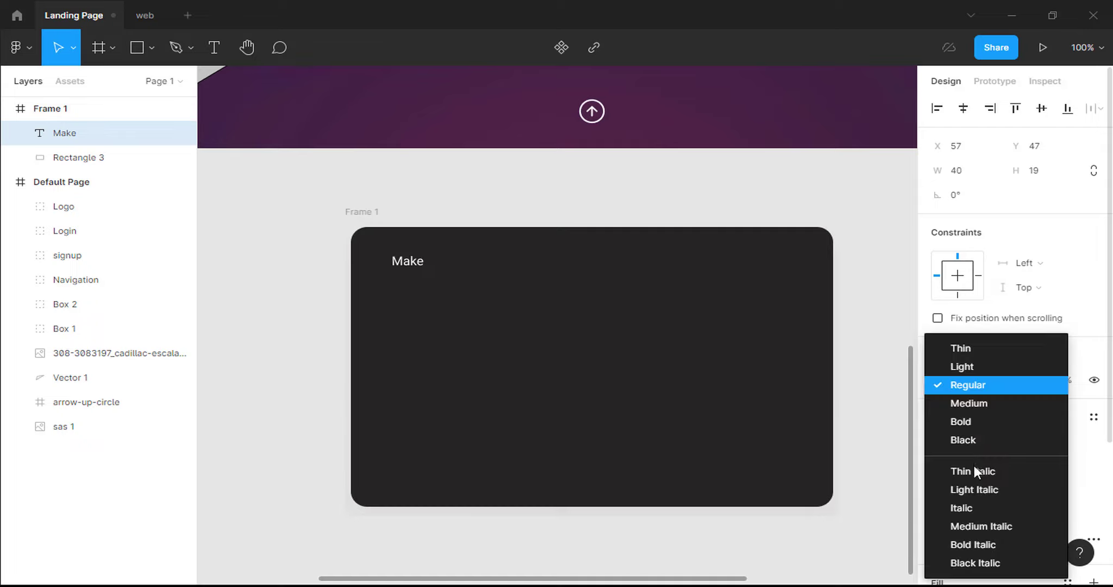
click(980, 405)
click(1043, 467)
text(25)
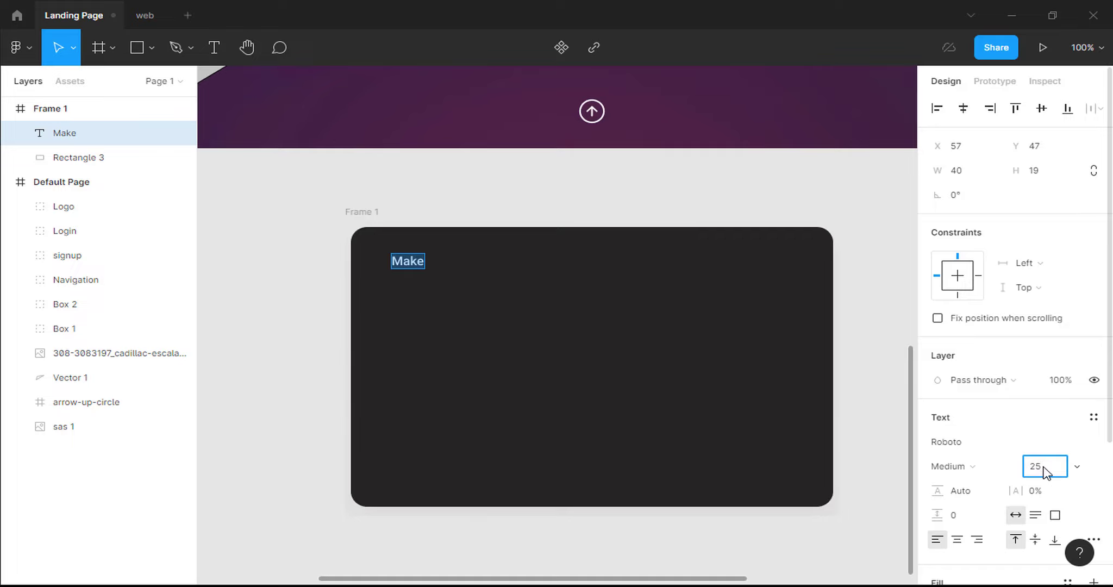
key(Return)
Add 'Cadillac' in Roboto Bold Italic 16 at 70% fill opacity, placed just under Make.
click(216, 47)
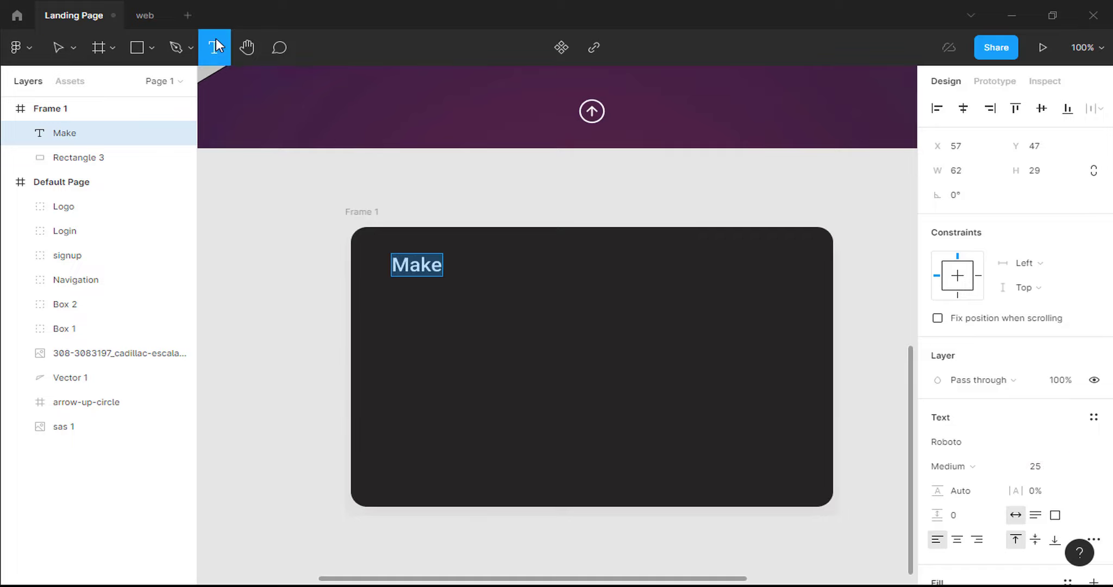
click(412, 295)
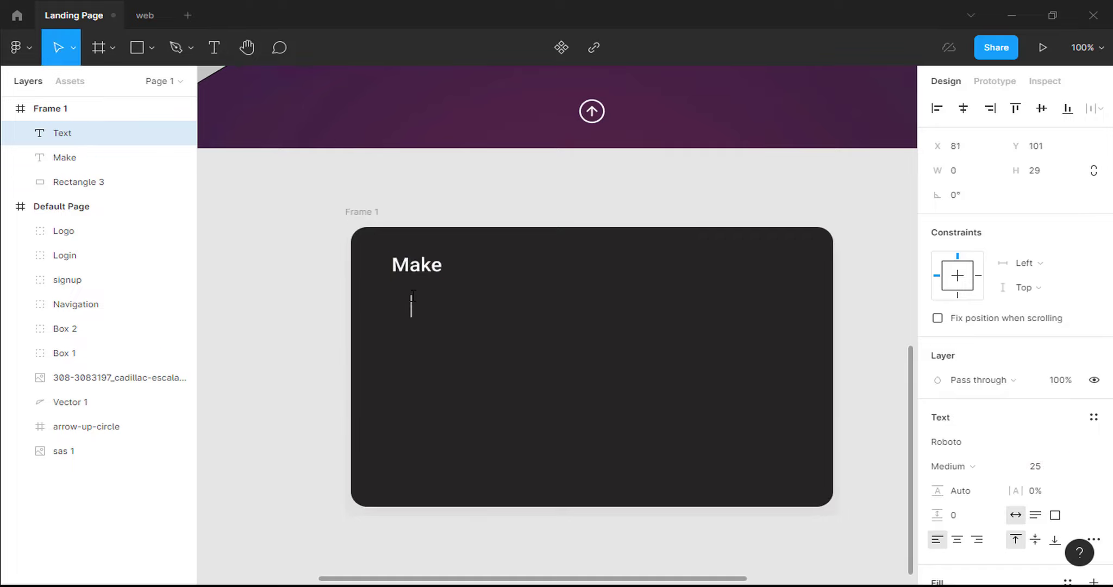
text(Cadillac)
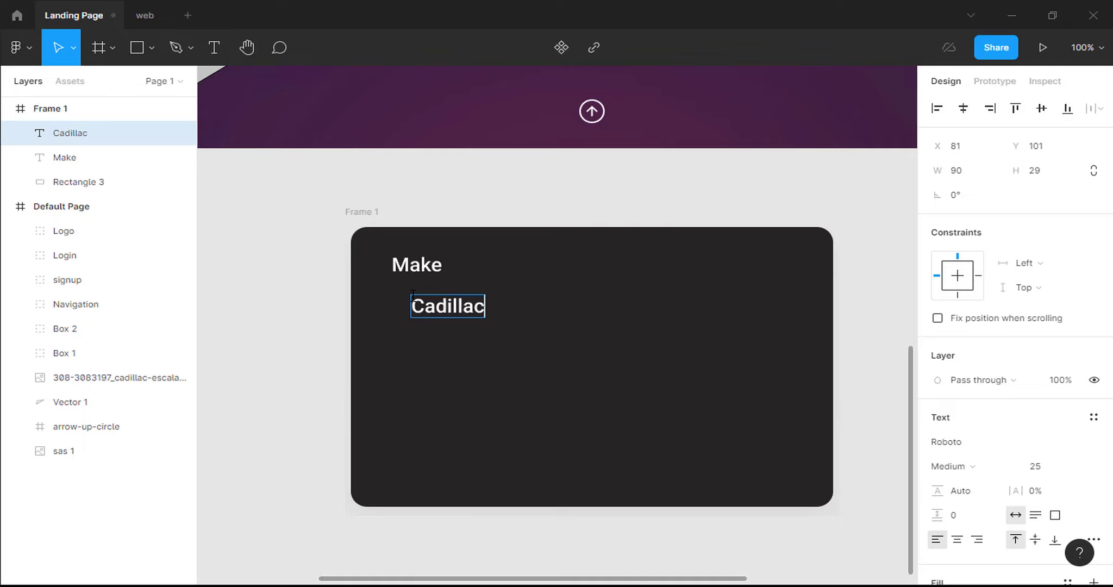
key(ctrl+a)
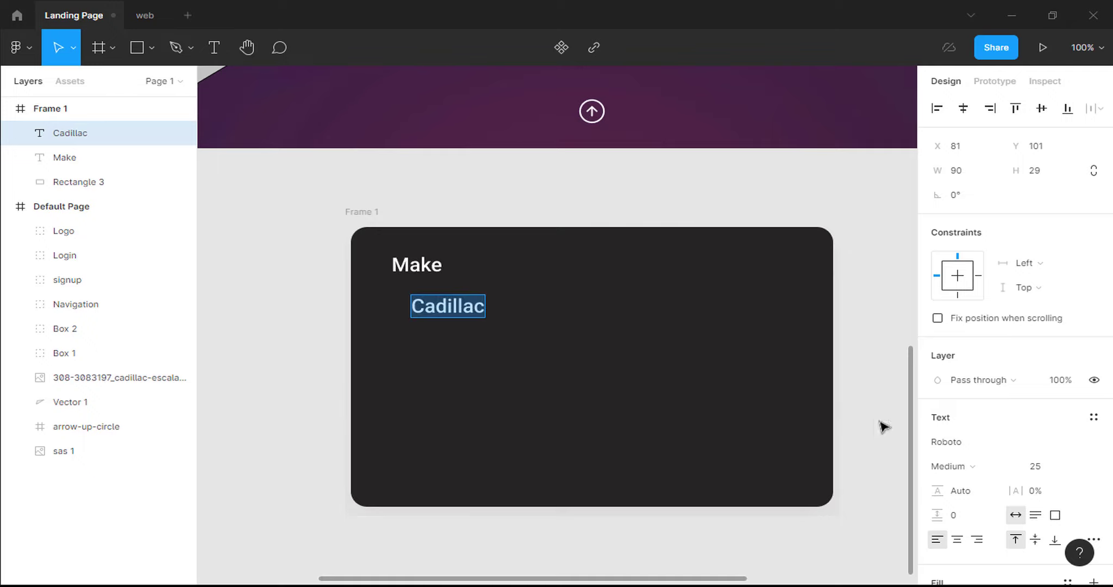
click(973, 469)
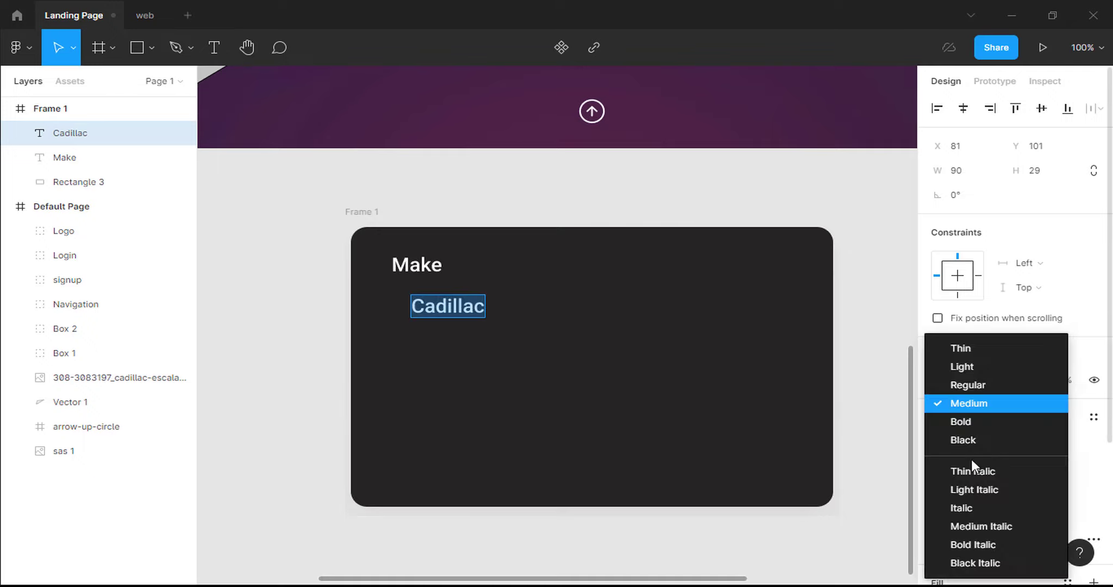
click(962, 543)
click(1040, 468)
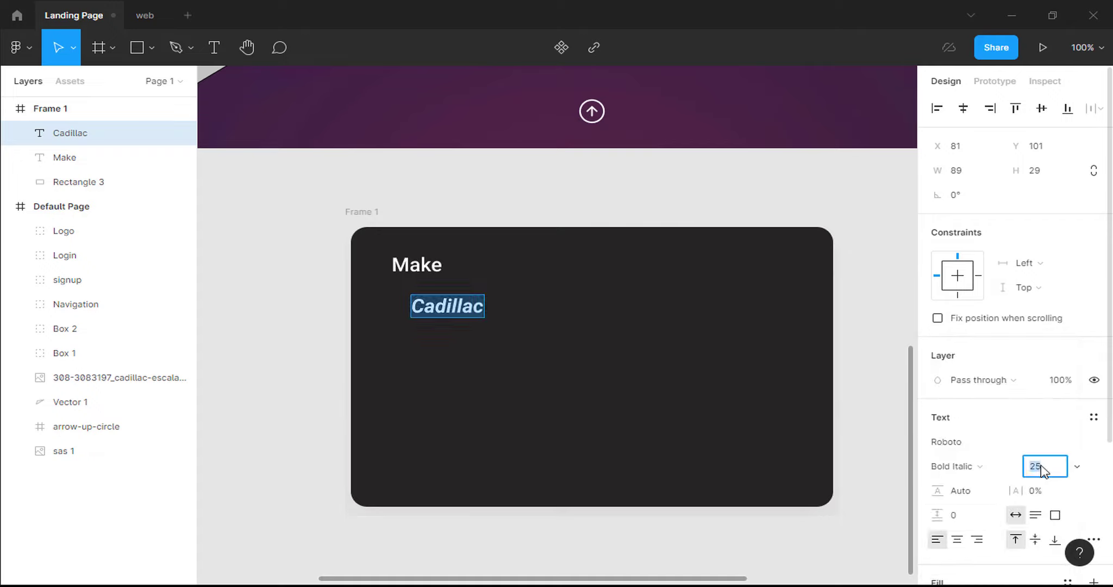
key(Return)
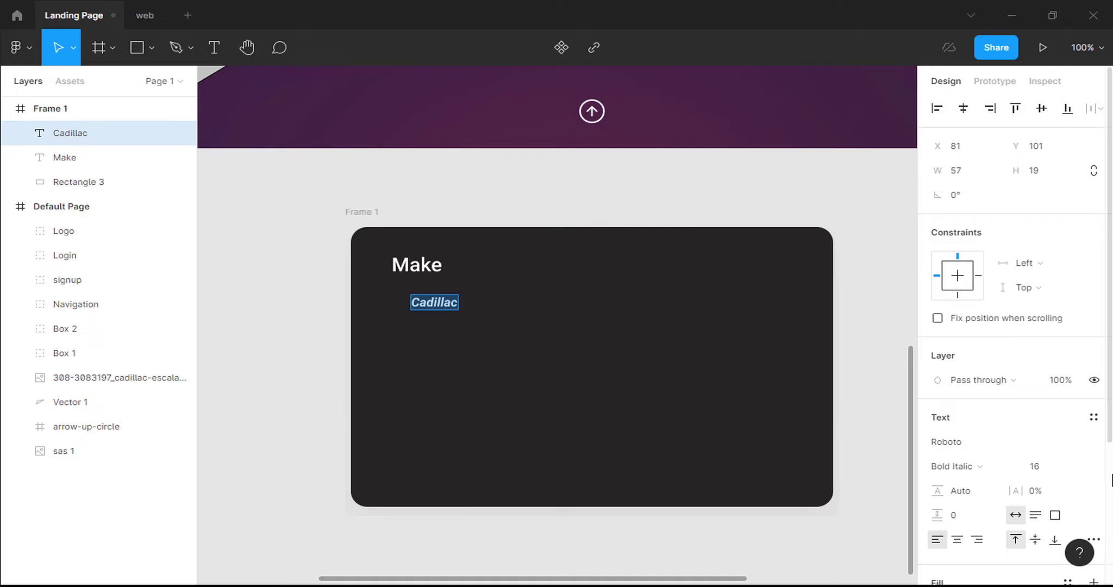
scroll(1111, 481, down, 4)
click(1021, 416)
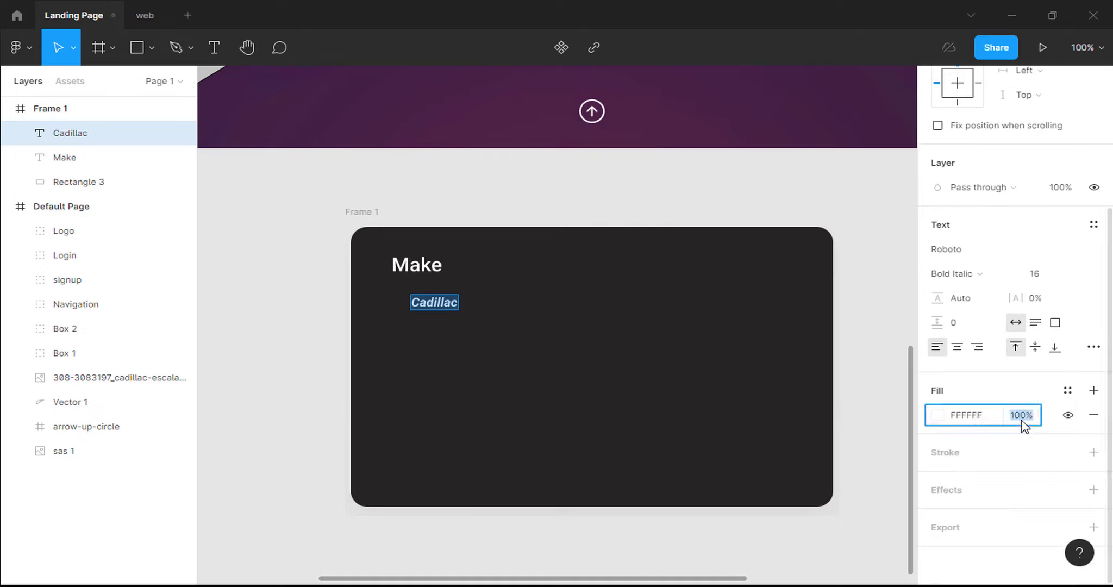
text(70)
key(Return)
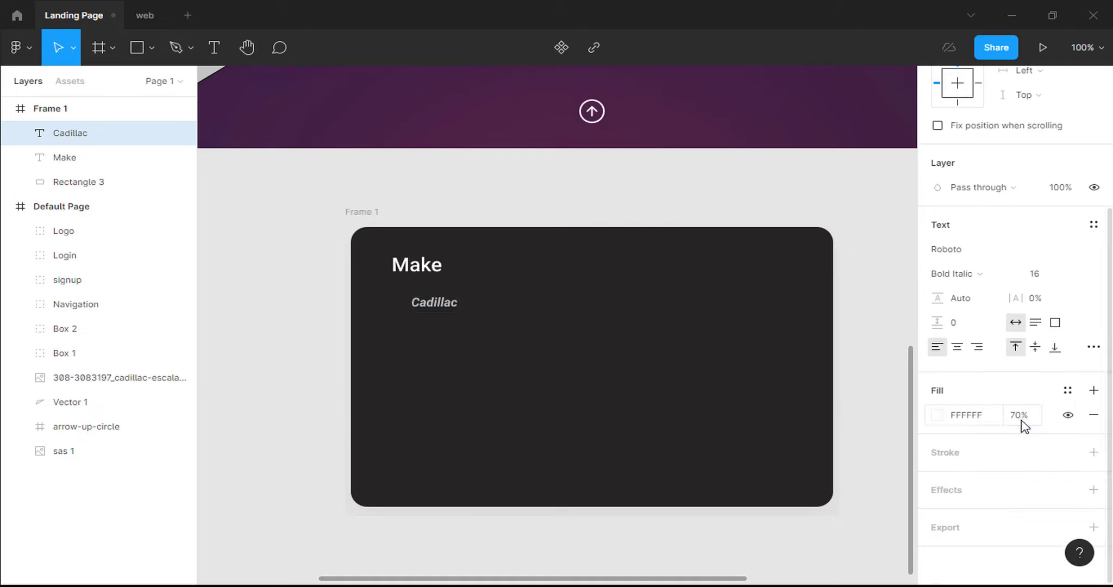
drag(444, 305, 420, 292)
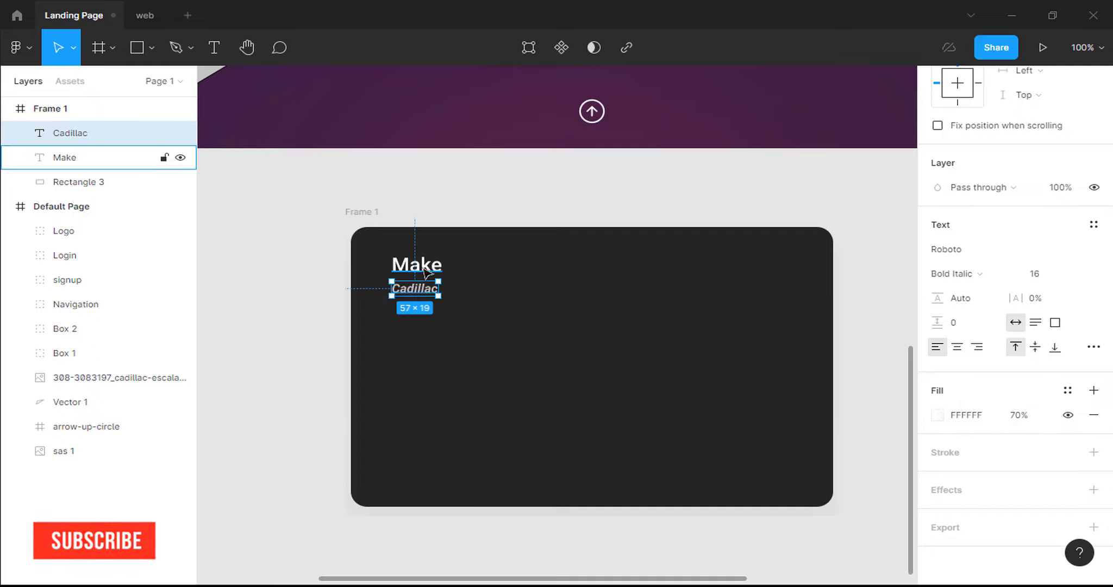
Duplicate the Make and Cadillac text pair and move the copy to the card's right side.
shift+click(427, 272)
key(ctrl+c)
key(ctrl+v)
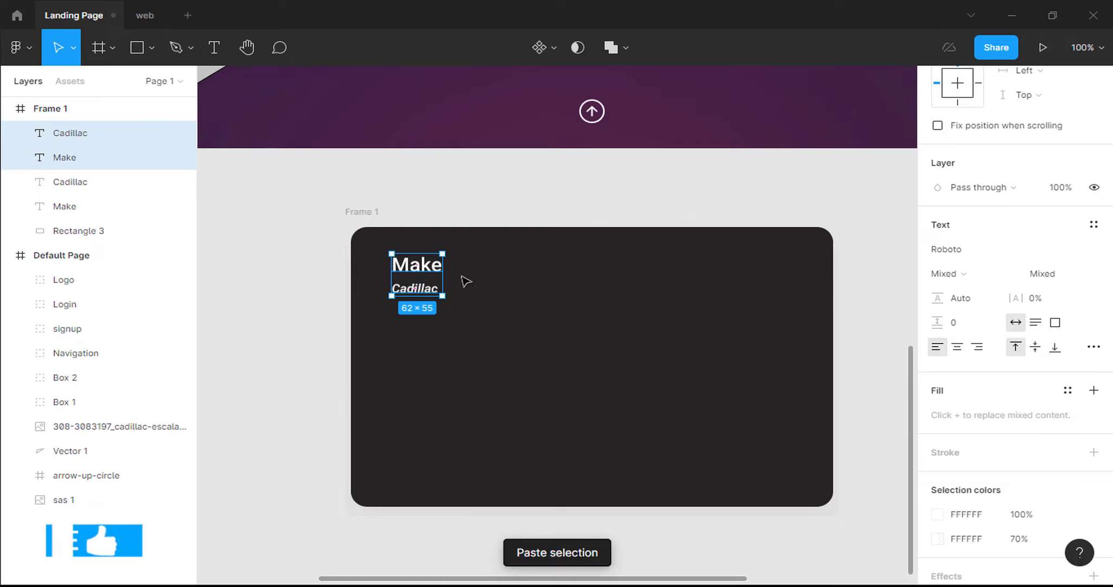
drag(429, 275, 736, 273)
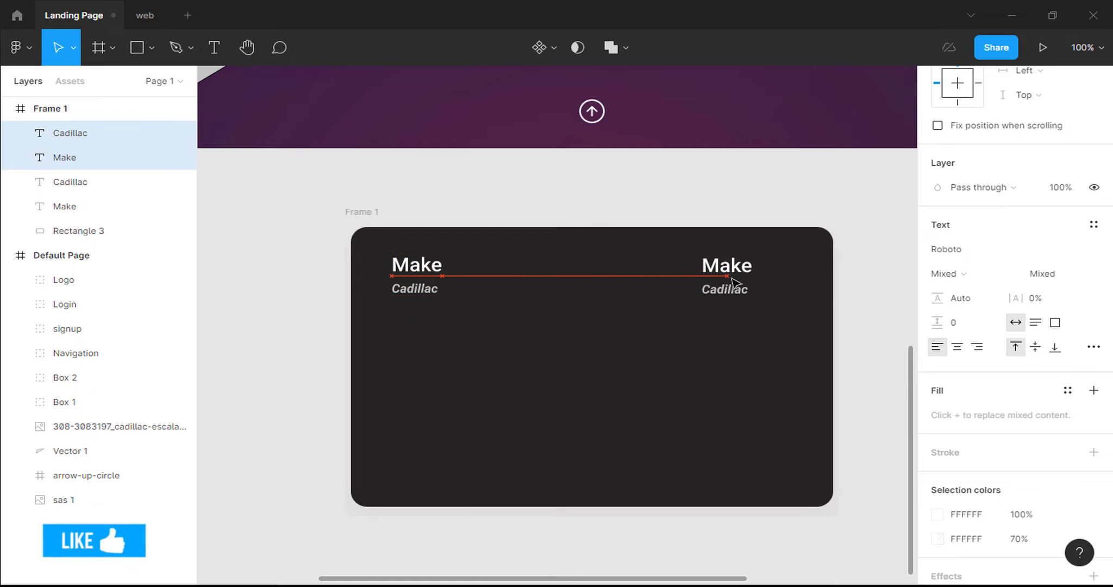
Retype the copied pair as 'Model' and 'Escalade'.
click(735, 272)
text(Model)
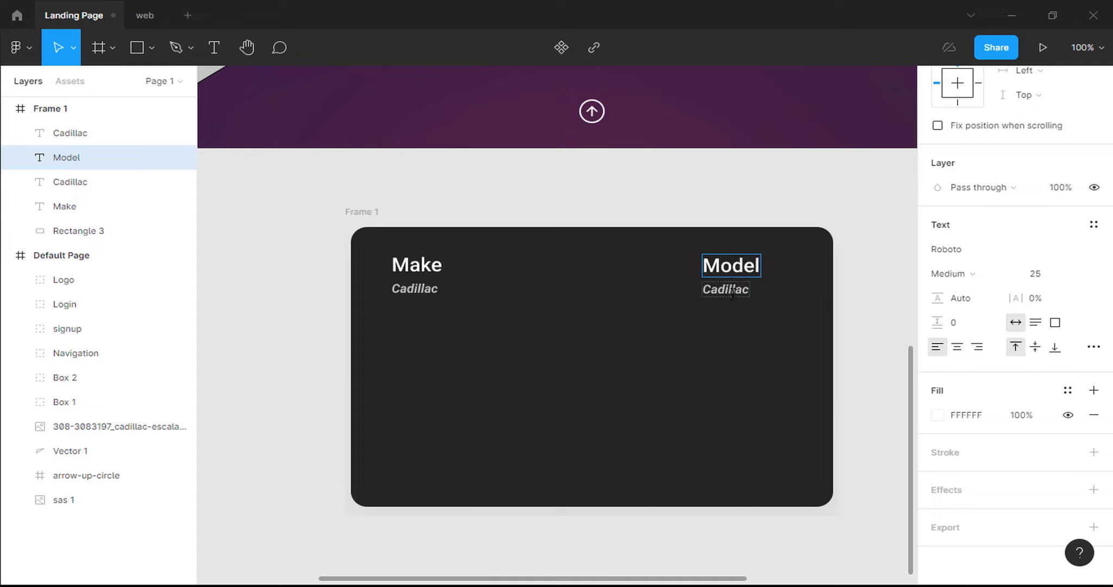
double_click(732, 293)
text(Esc)
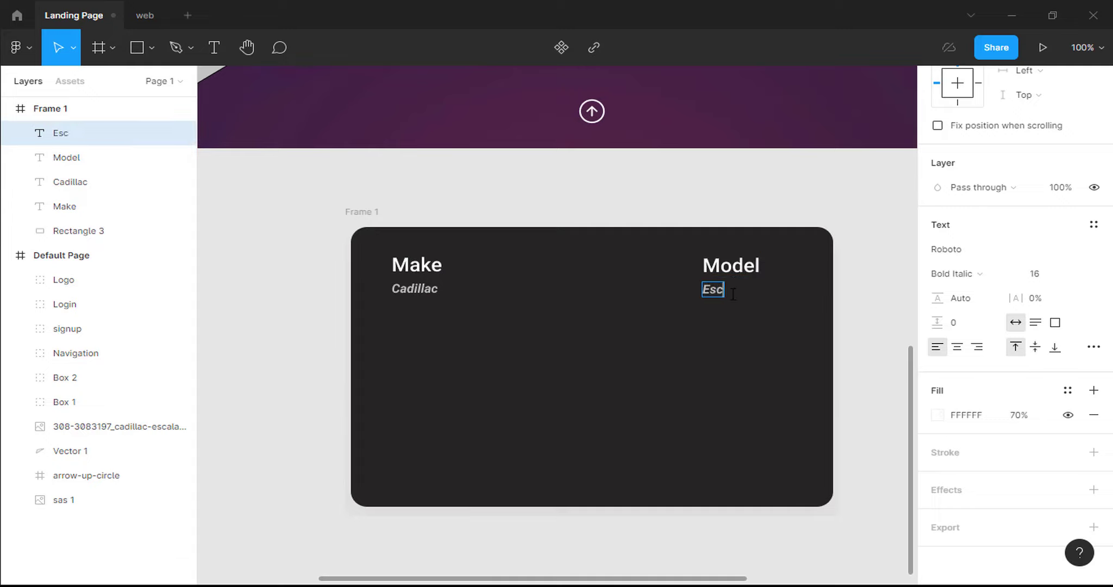
text(alade)
click(756, 342)
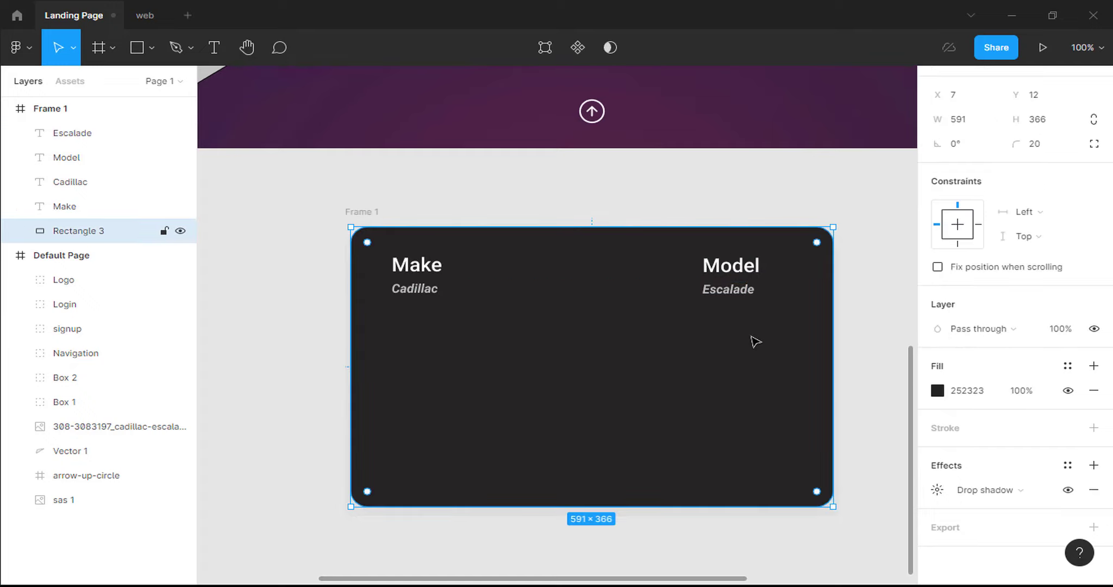
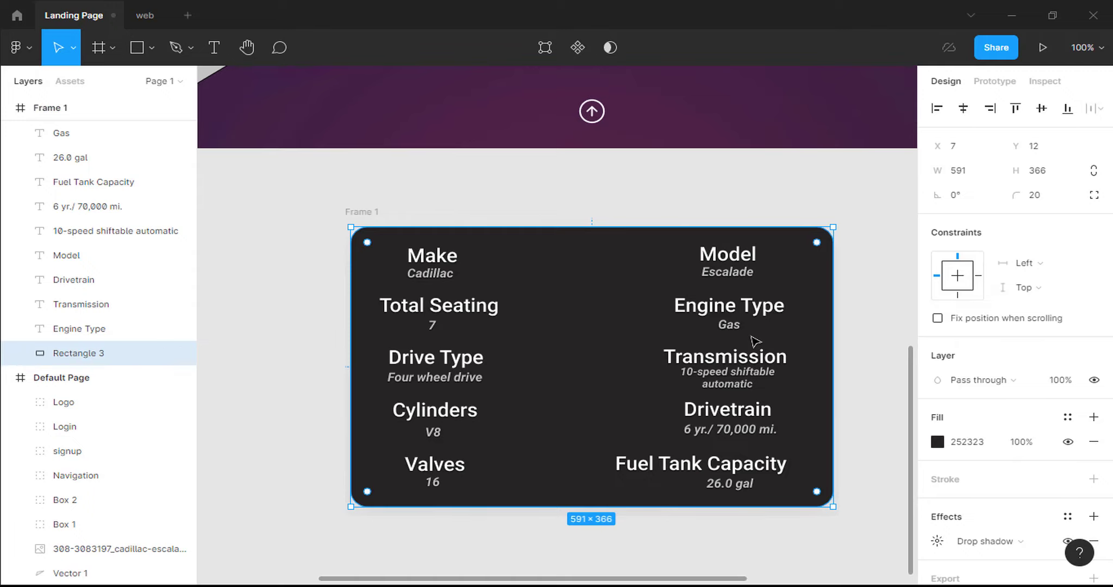
Rename the Frame 1 layer to 'Modal' and collapse its contents.
double_click(55, 108)
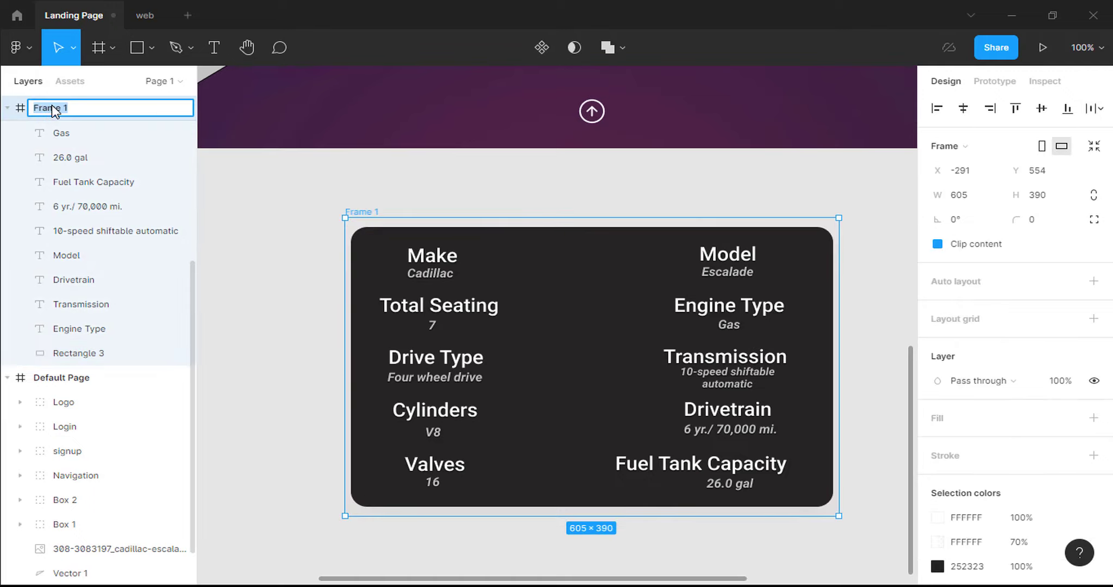
text(Modal)
key(Return)
click(7, 109)
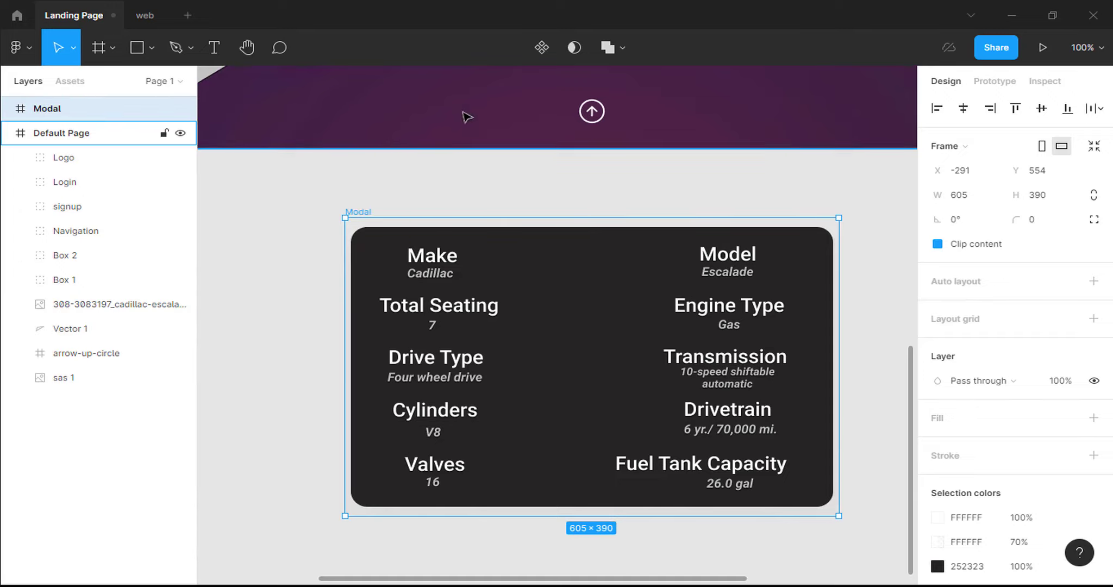
Make clicking the up-arrow icon open Modal as an overlay at bottom center, closing on outside click.
click(593, 113)
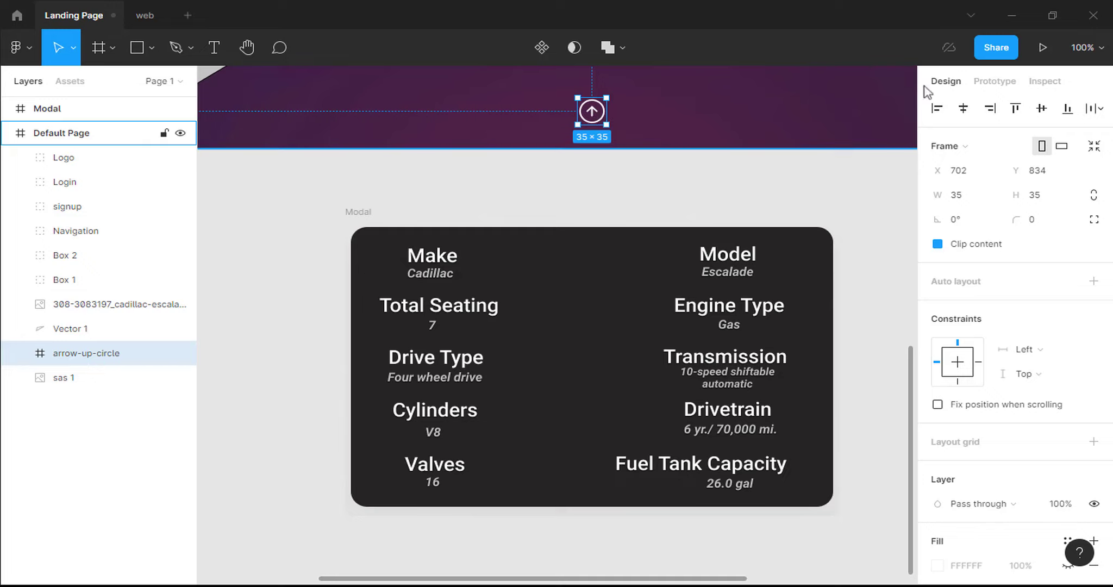
click(995, 81)
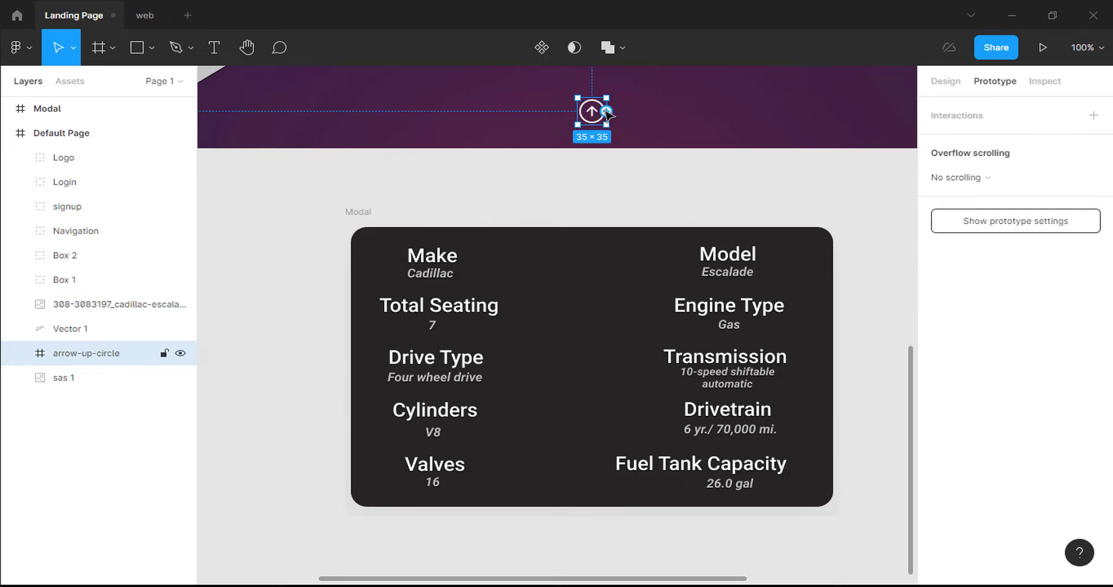
drag(608, 110, 546, 244)
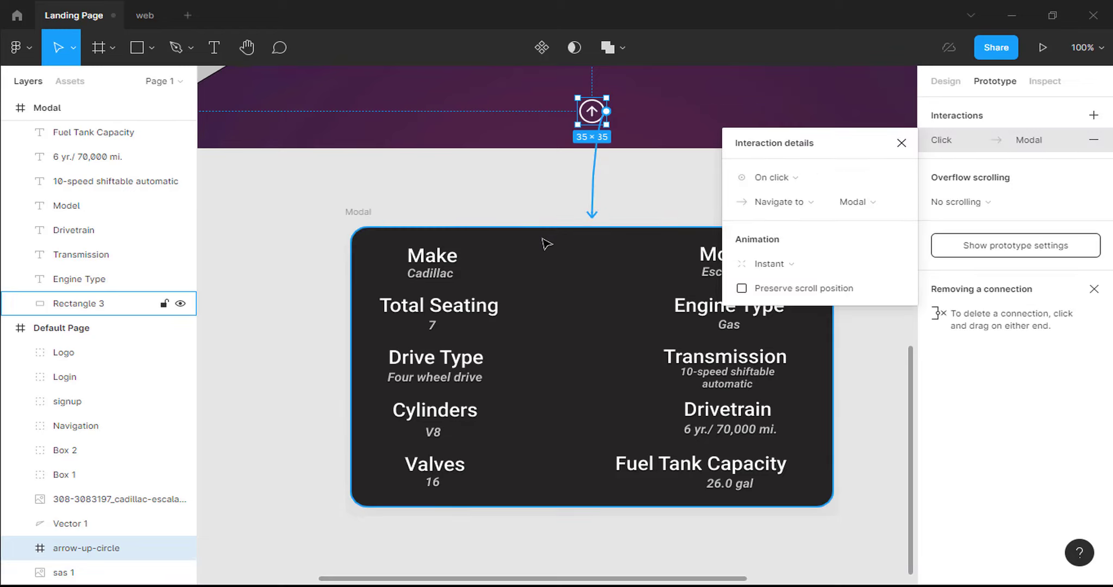
click(819, 201)
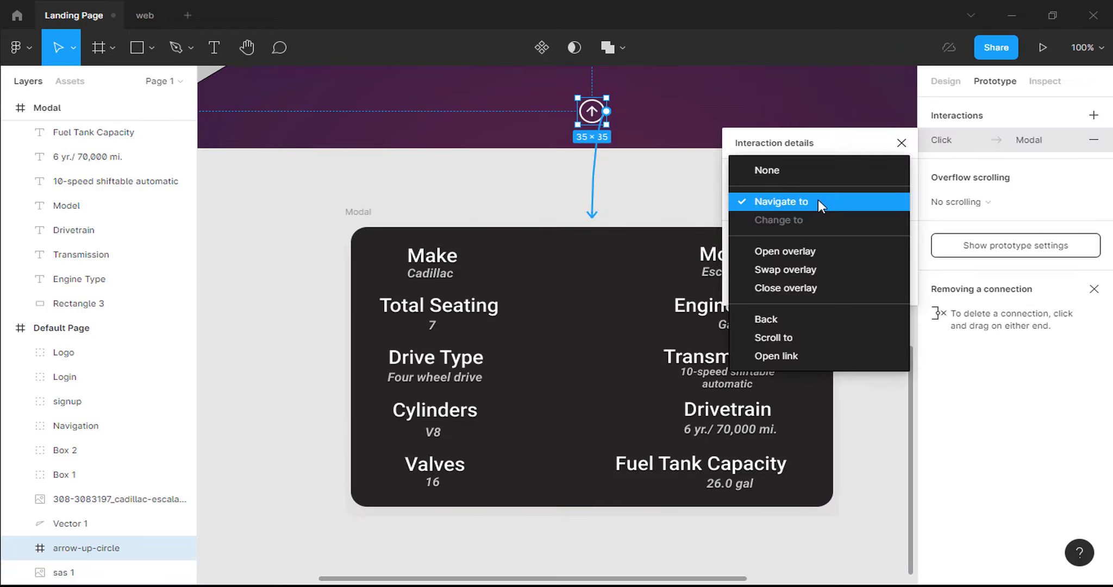
click(804, 252)
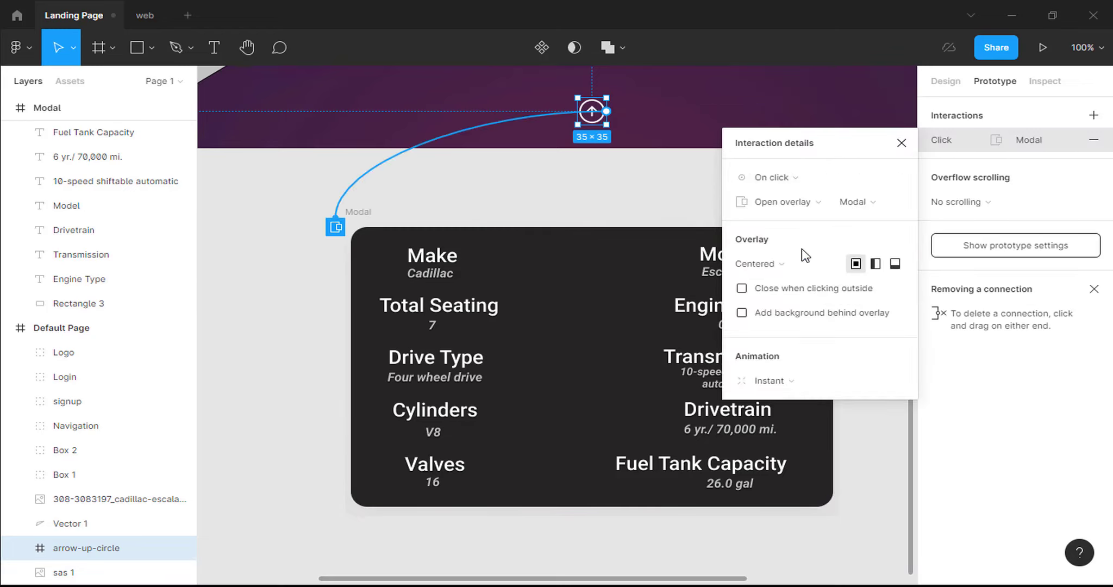
click(877, 202)
click(876, 202)
click(894, 265)
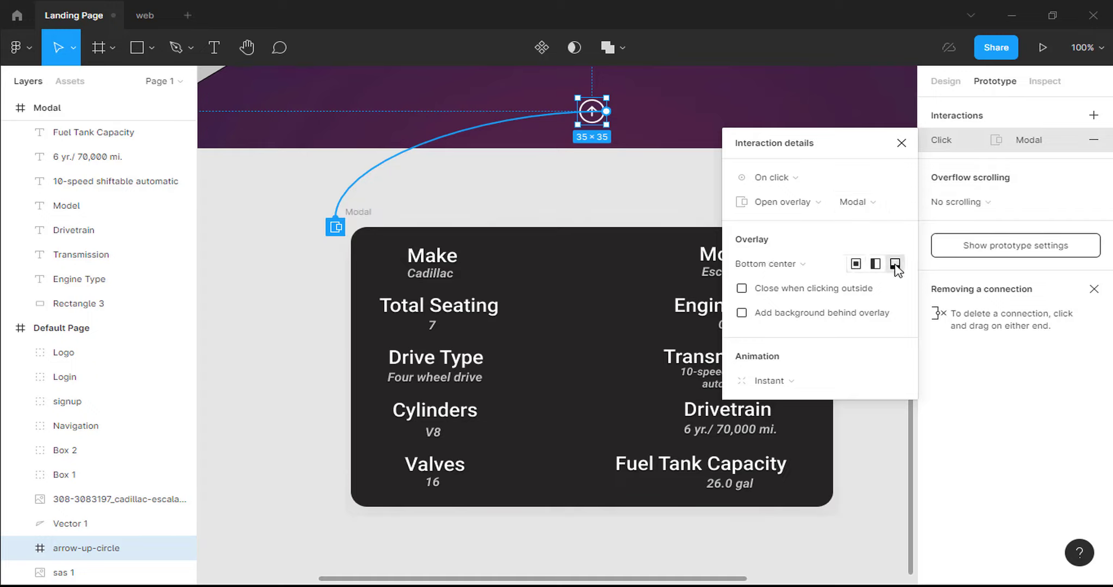
click(742, 289)
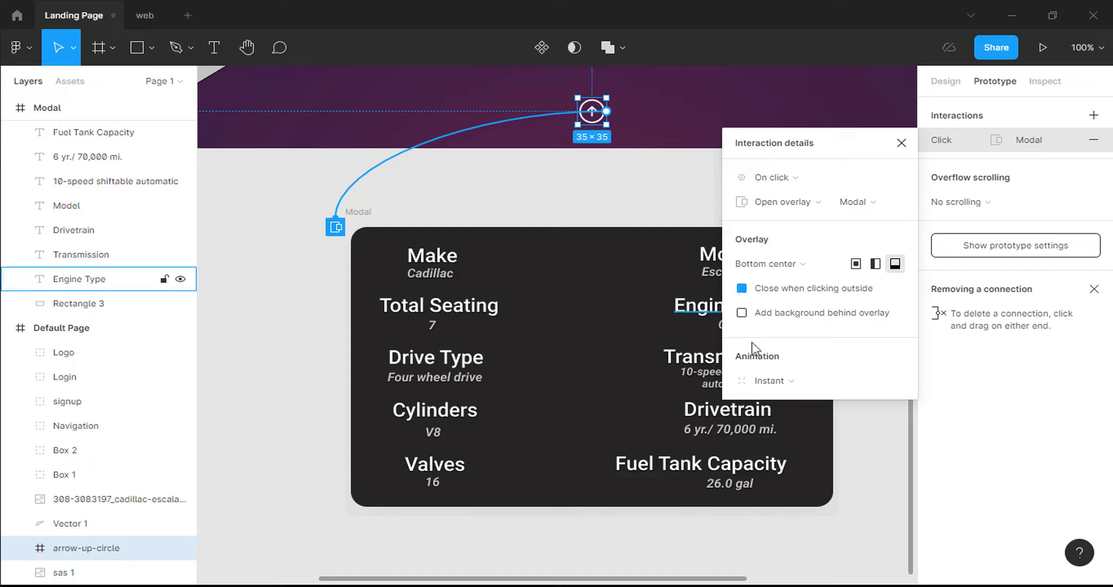
Animate the overlay with Move in upward and Ease in easing.
click(762, 380)
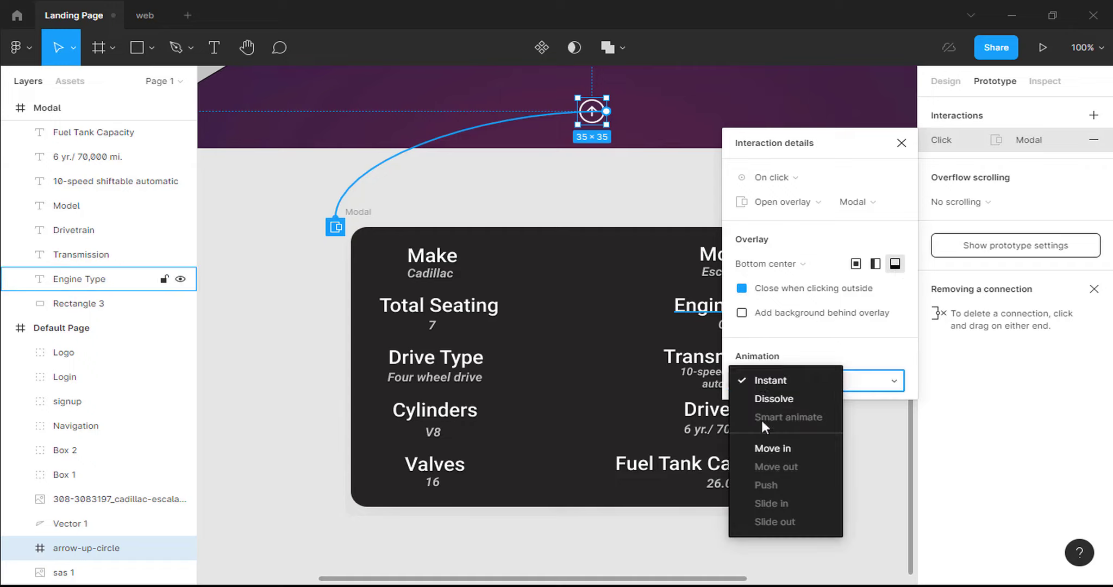
click(763, 446)
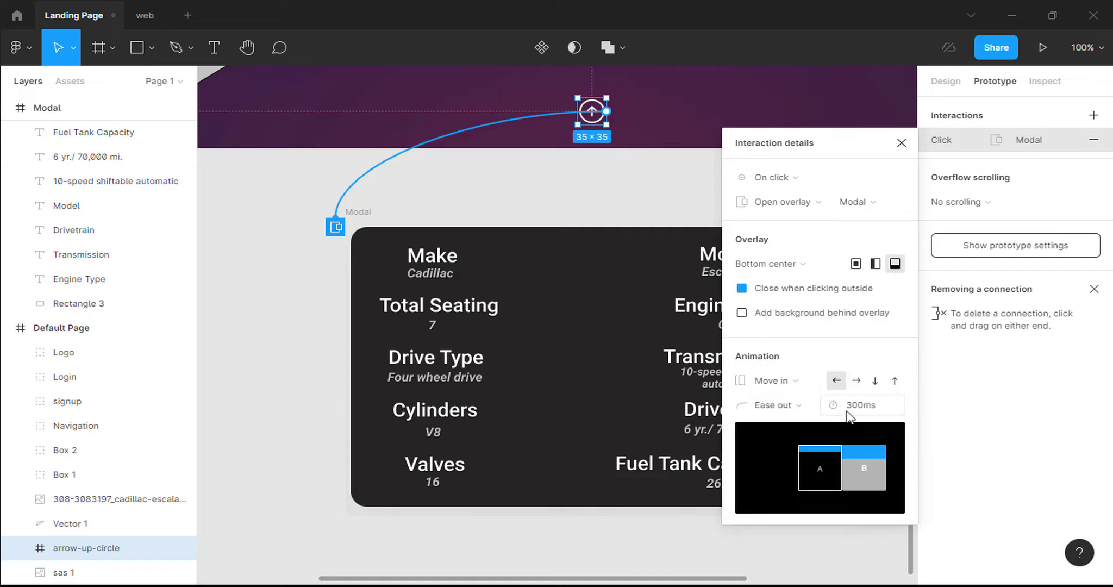
click(895, 382)
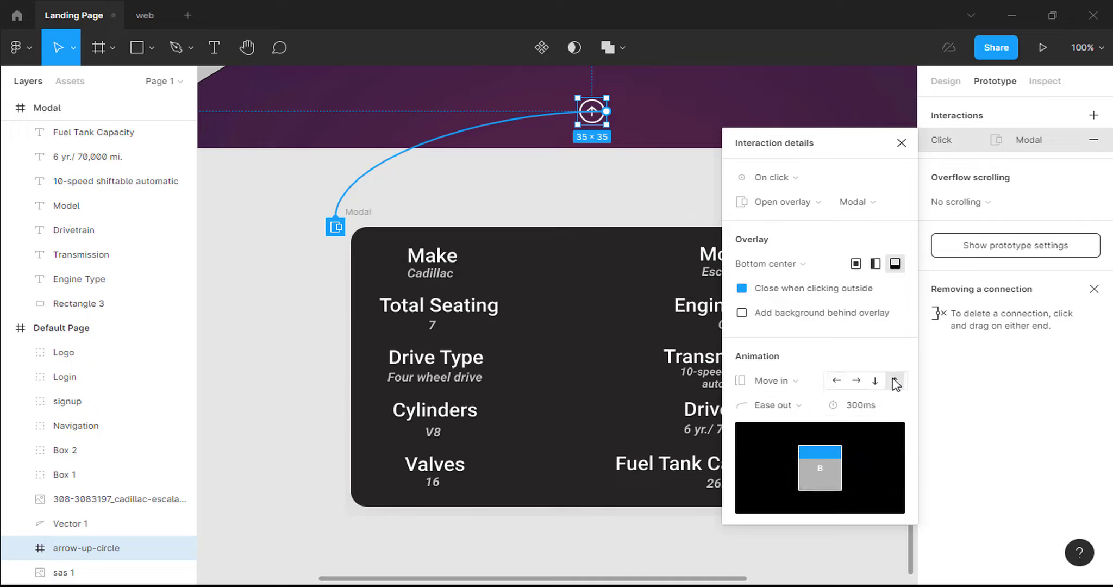
click(809, 406)
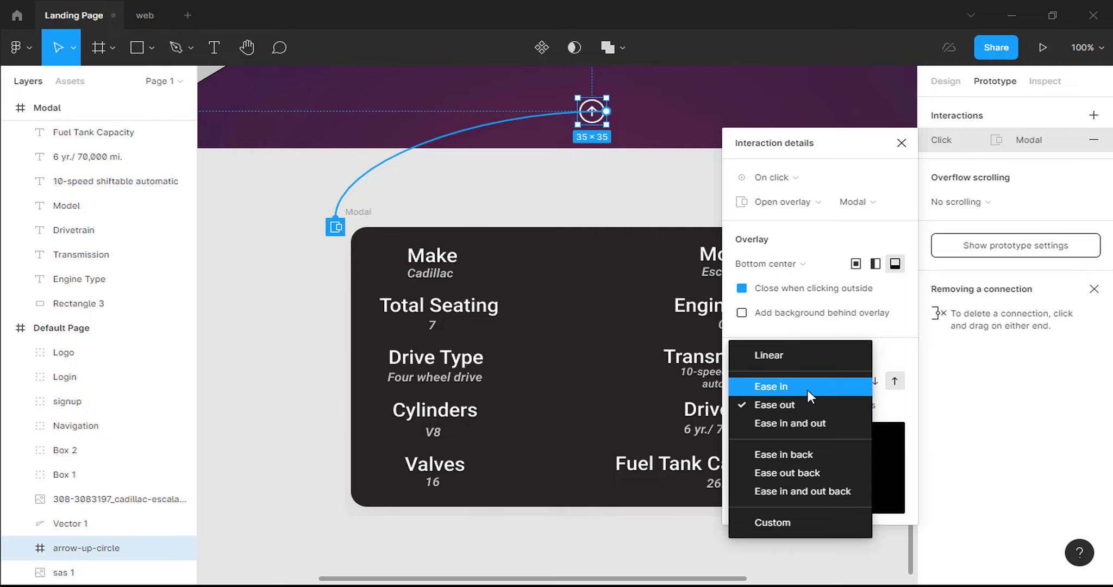
click(808, 387)
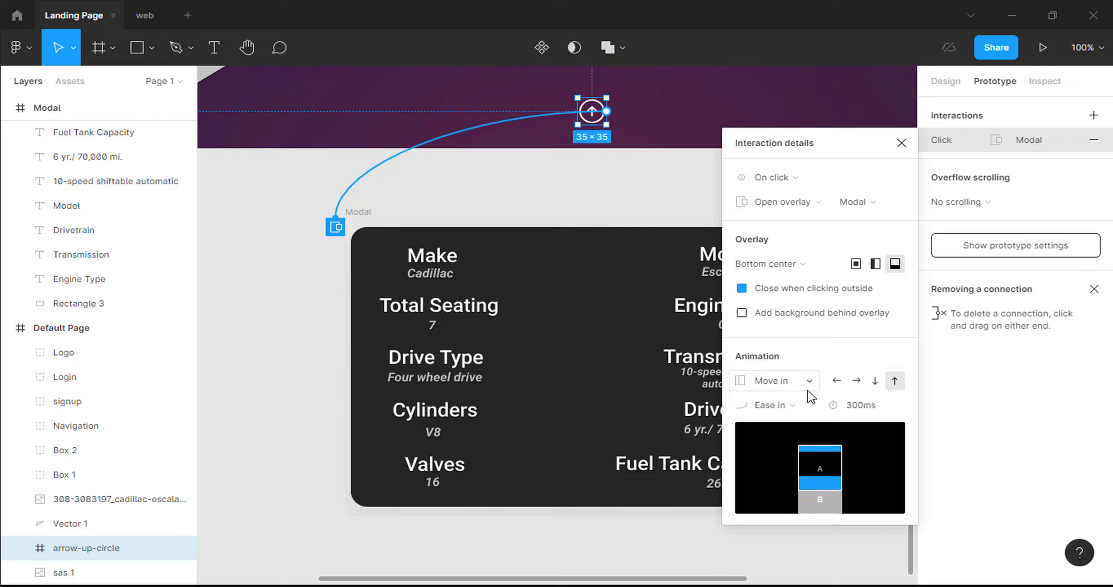
click(901, 143)
key(ctrl+minus)
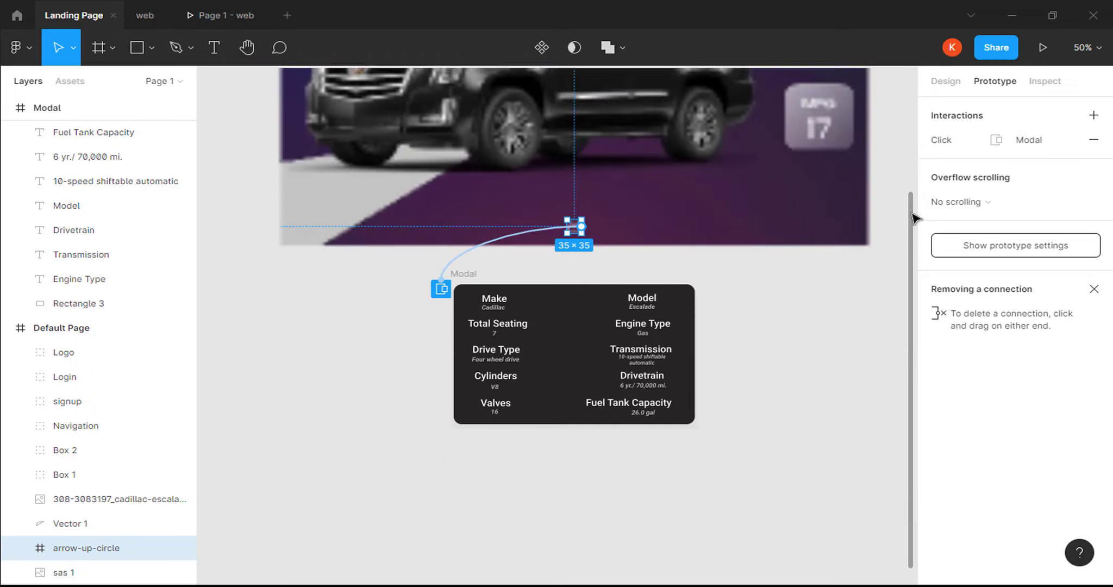
Return to Design properties and start the prototype presentation preview.
scroll(913, 217, up, 5)
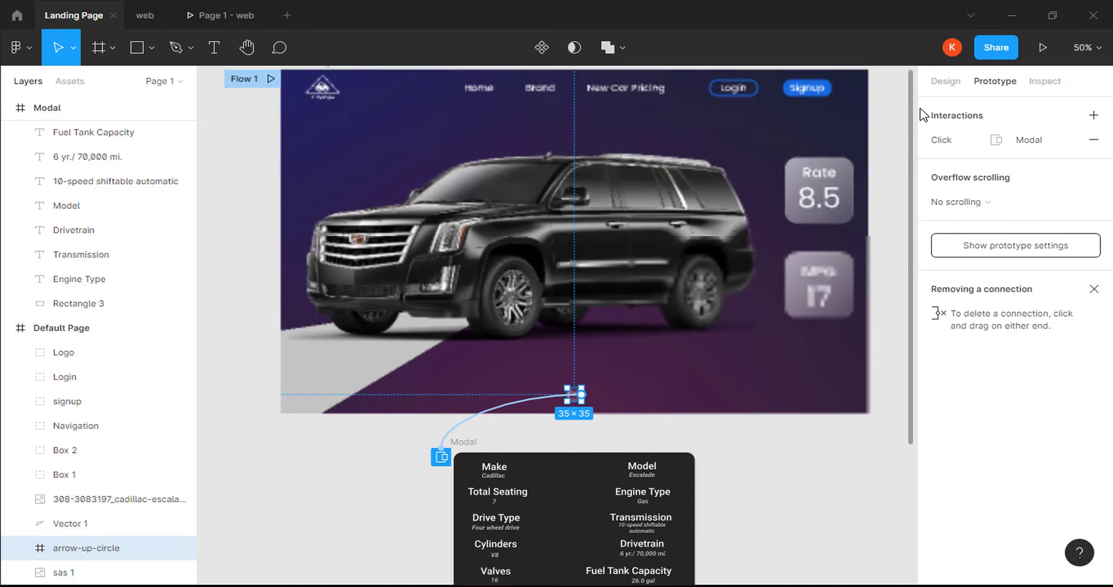
scroll(912, 248, up, 1)
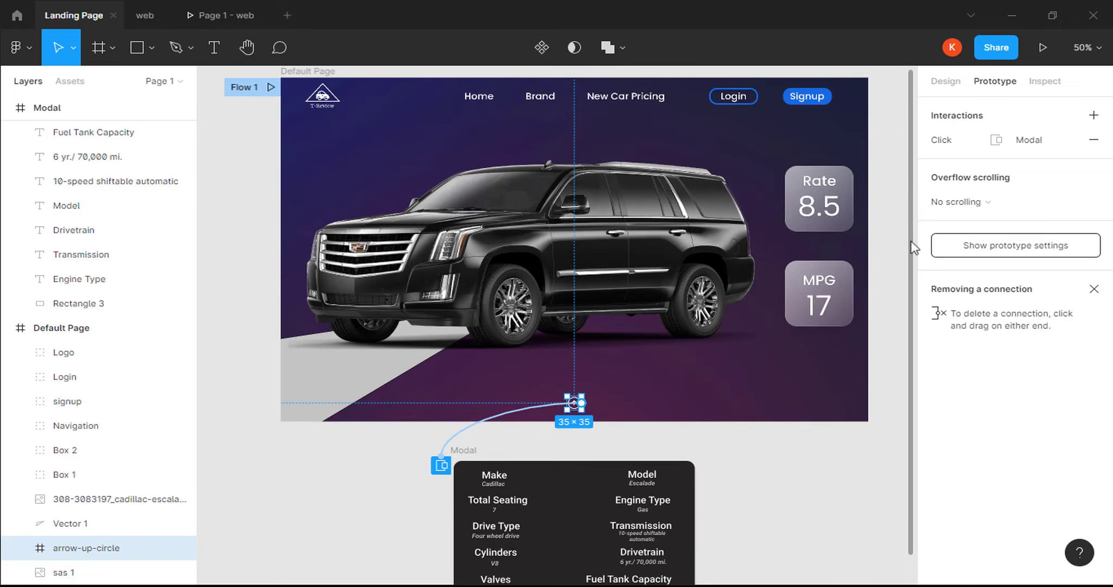
click(940, 87)
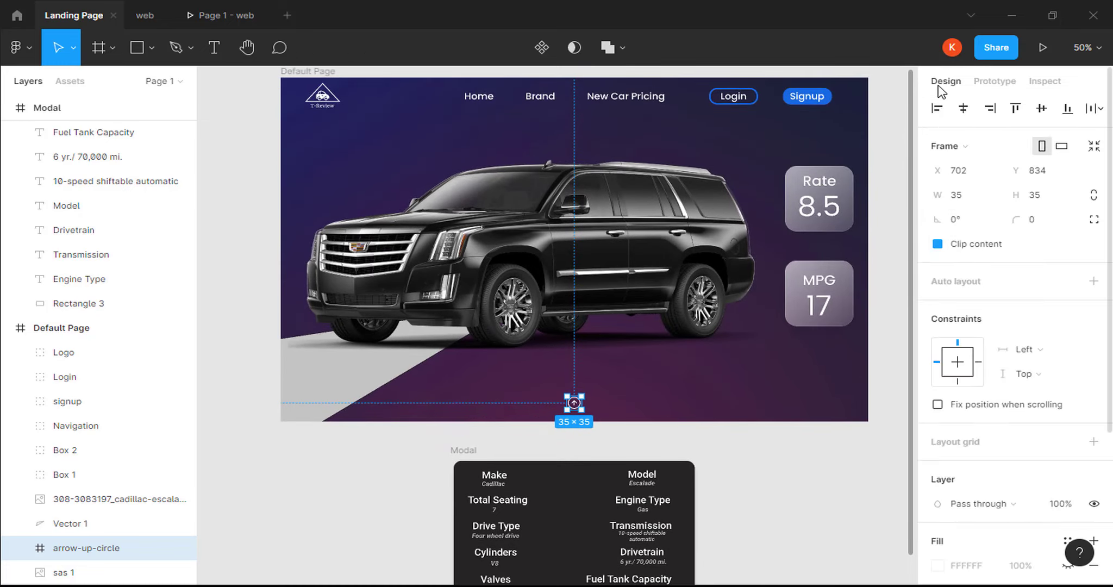
click(1042, 49)
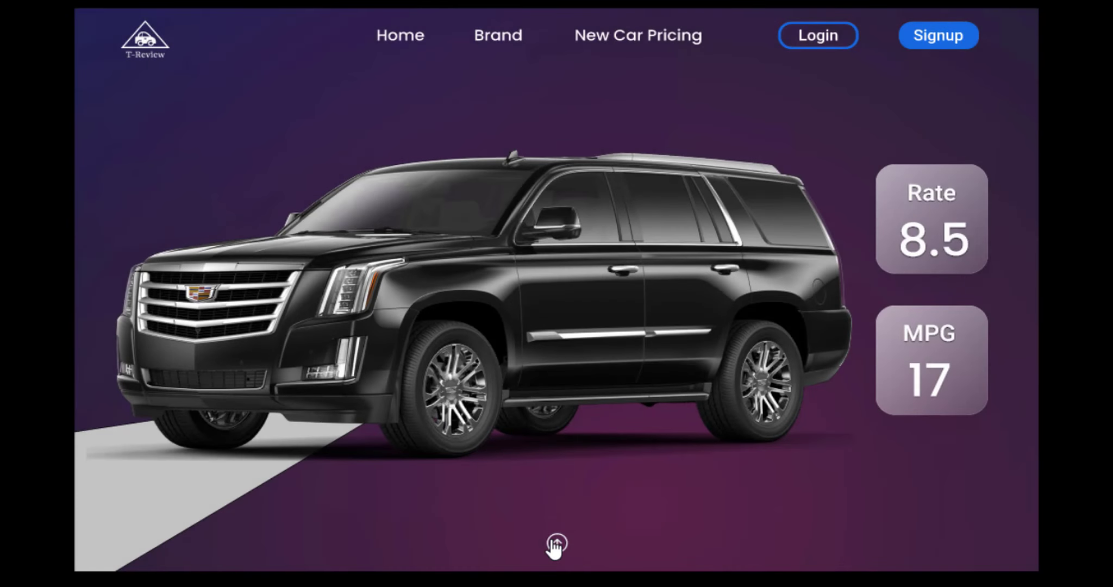
Twice open the spec panel from the up-arrow icon and close it by clicking outside.
click(555, 544)
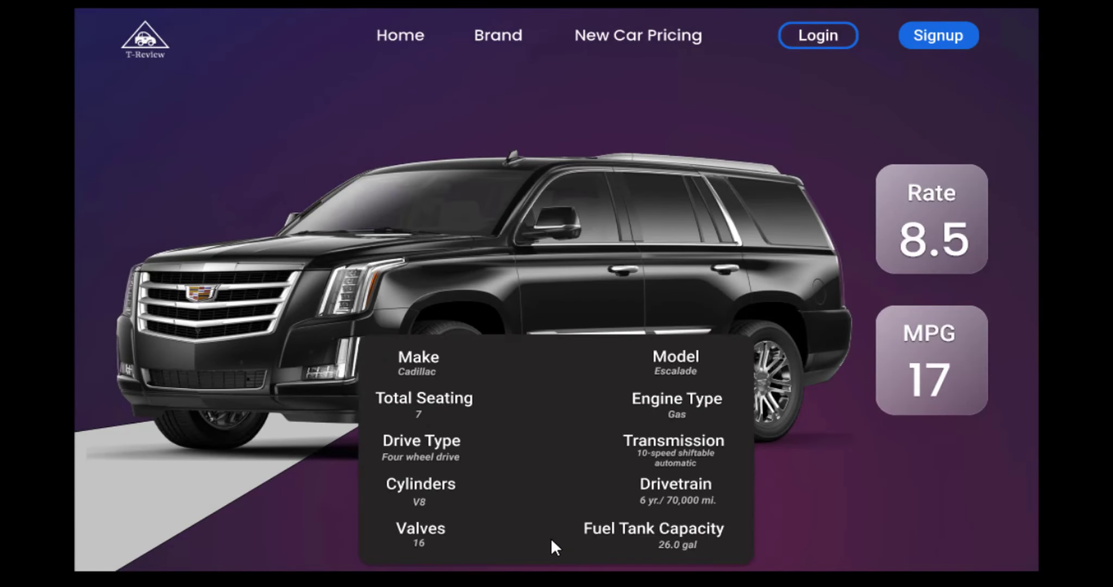
click(823, 479)
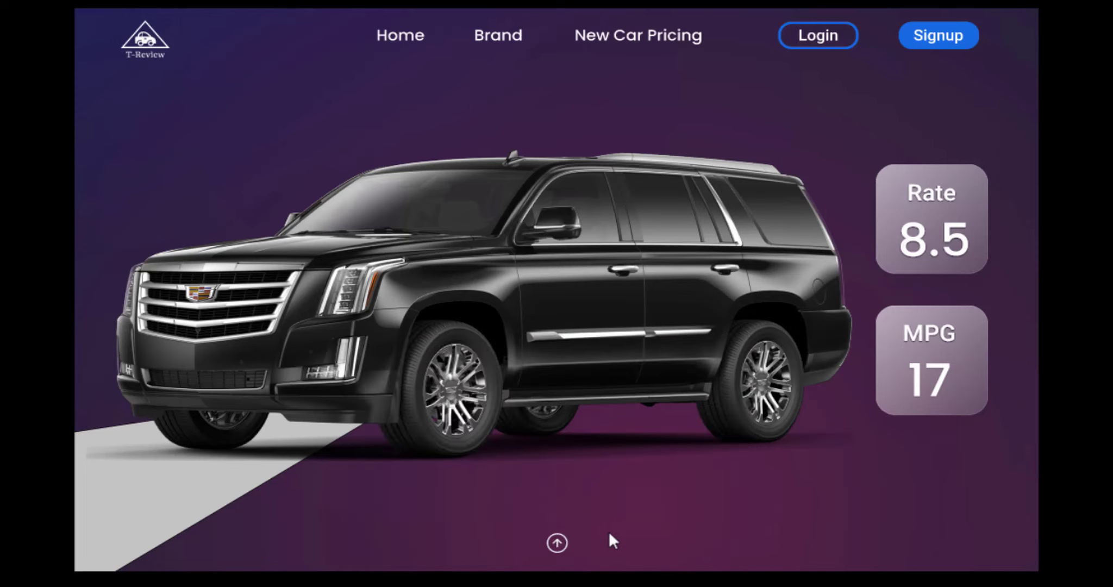
click(560, 546)
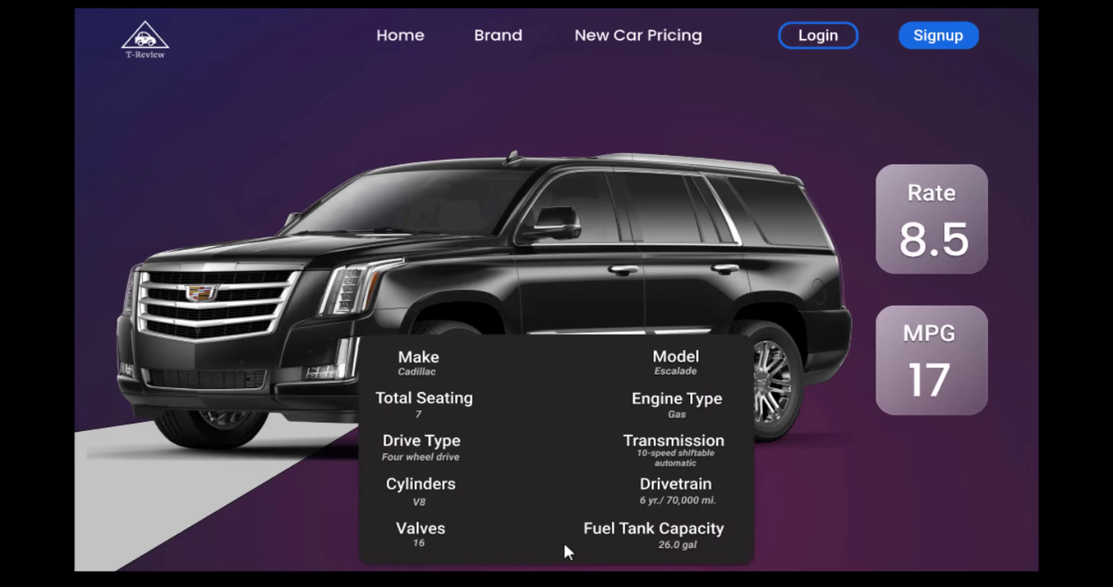
click(802, 513)
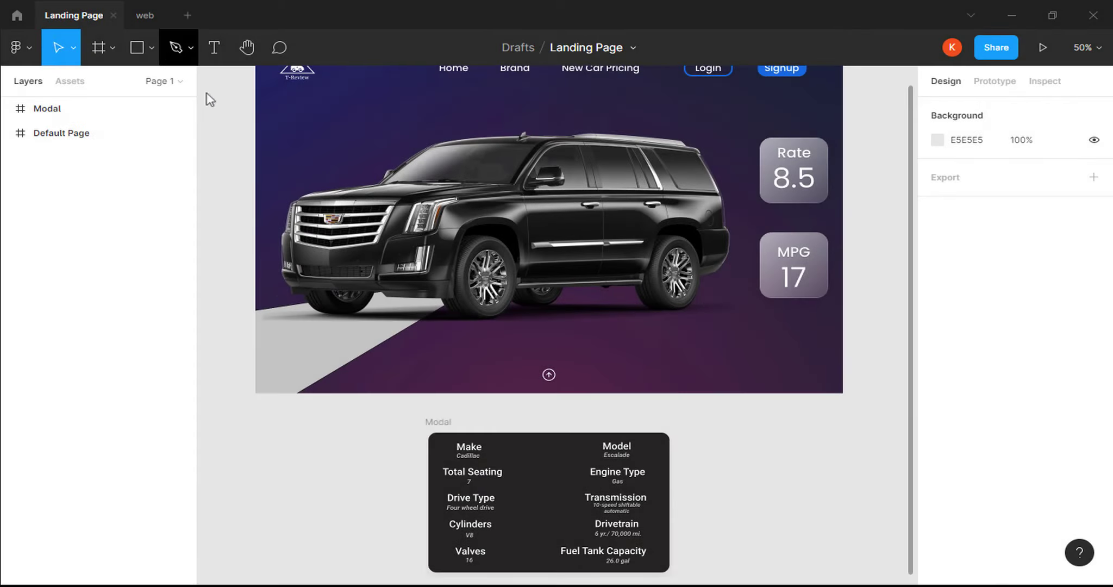
Draw a rectangle bar beside the landing page sized 395 × 44.
click(152, 45)
click(151, 81)
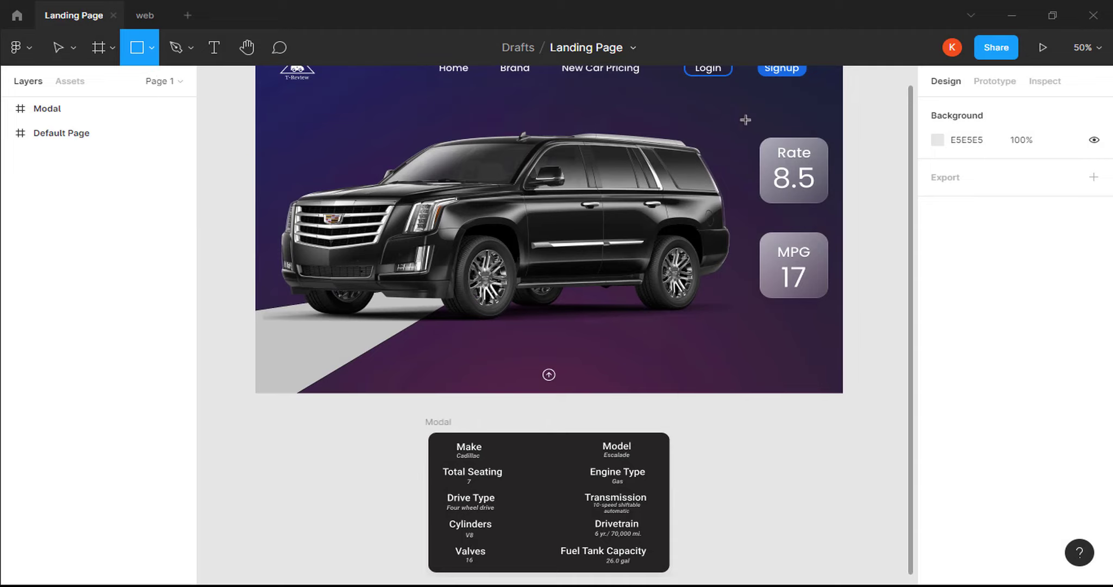
mouse_move(870, 128)
mouse_down()
mouse_move(925, 142)
mouse_move(885, 159)
mouse_move(866, 150)
mouse_up()
click(972, 172)
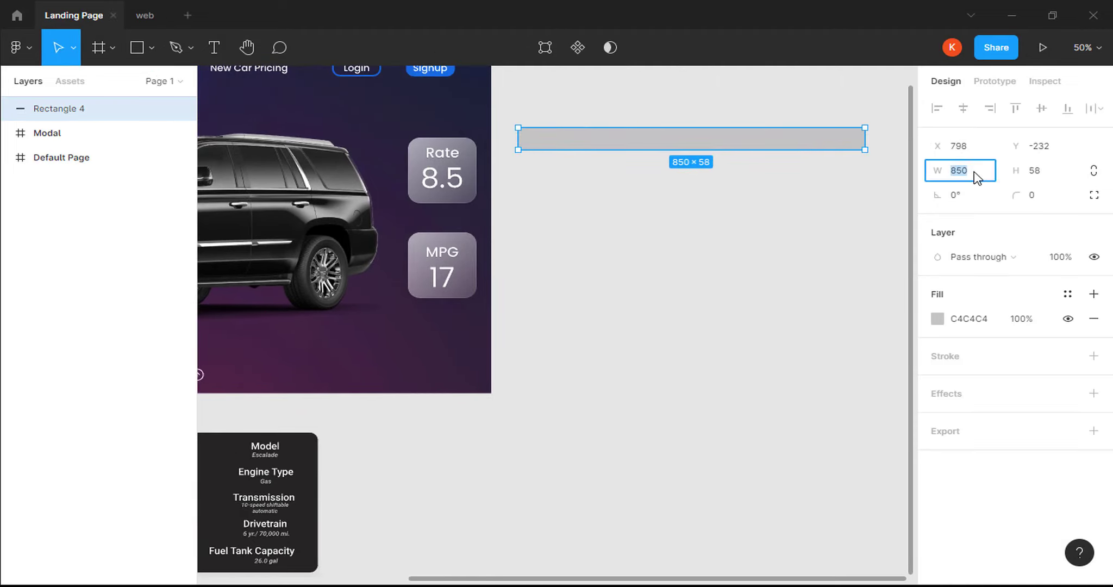
key(Return)
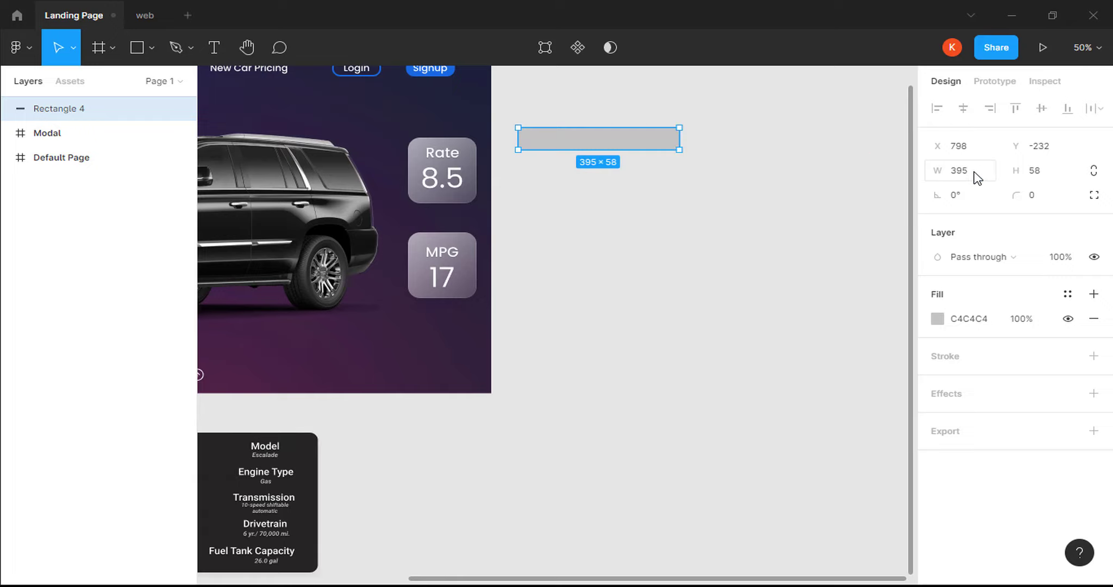
click(1036, 170)
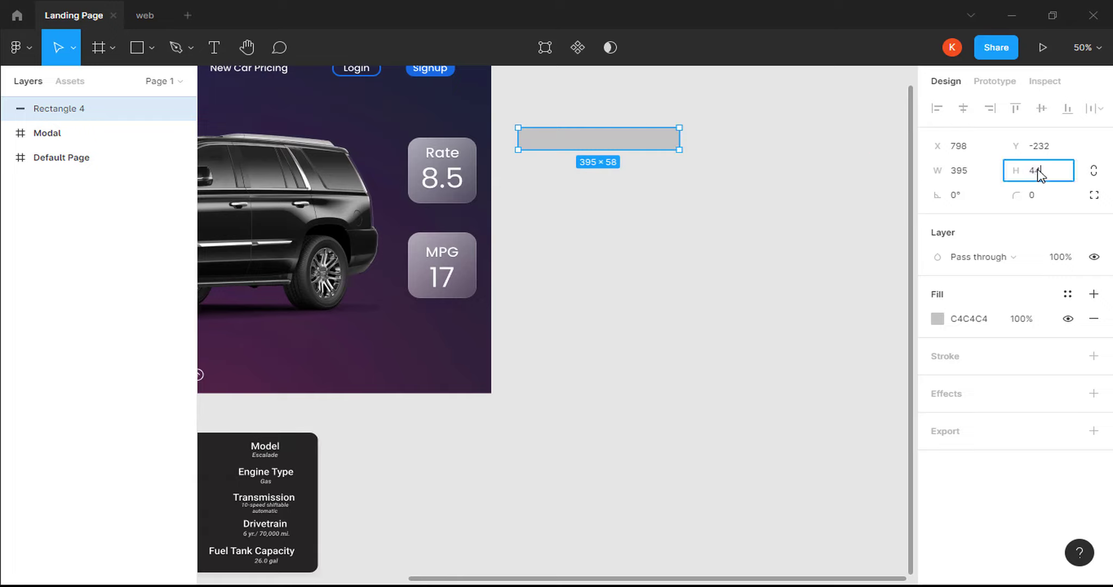
key(Return)
Give the bar corner radius 24 and a white FFFFFF fill.
click(1039, 197)
text(24)
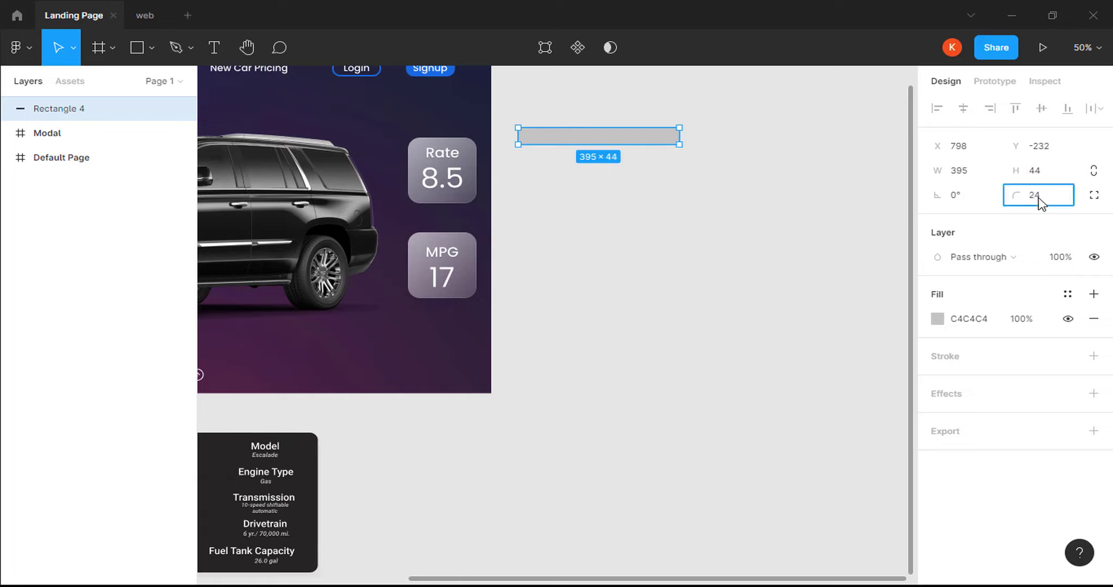
key(Return)
click(971, 319)
text(ff)
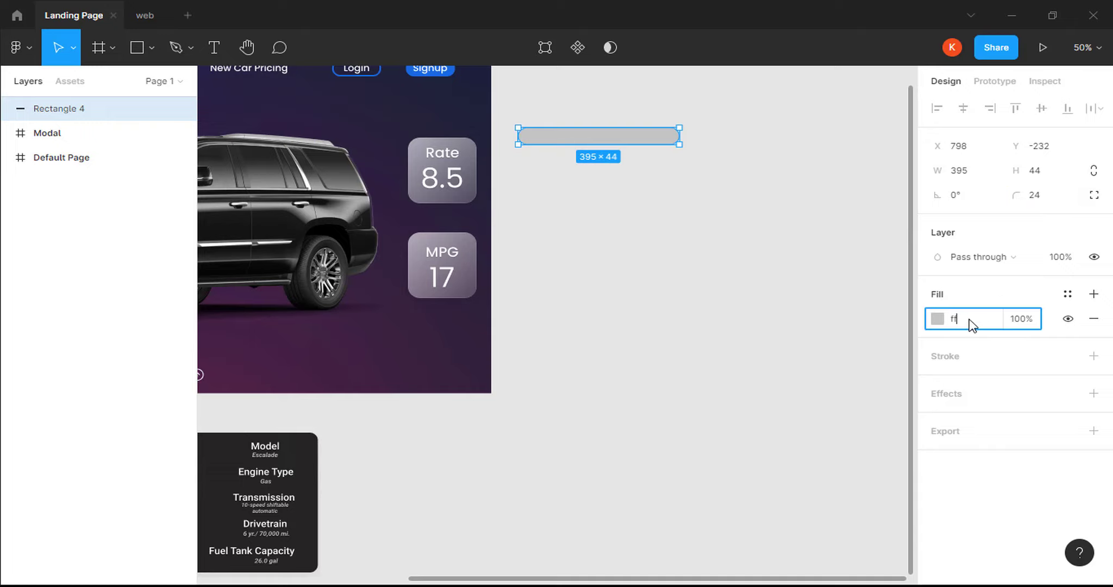
text(fffff)
key(Return)
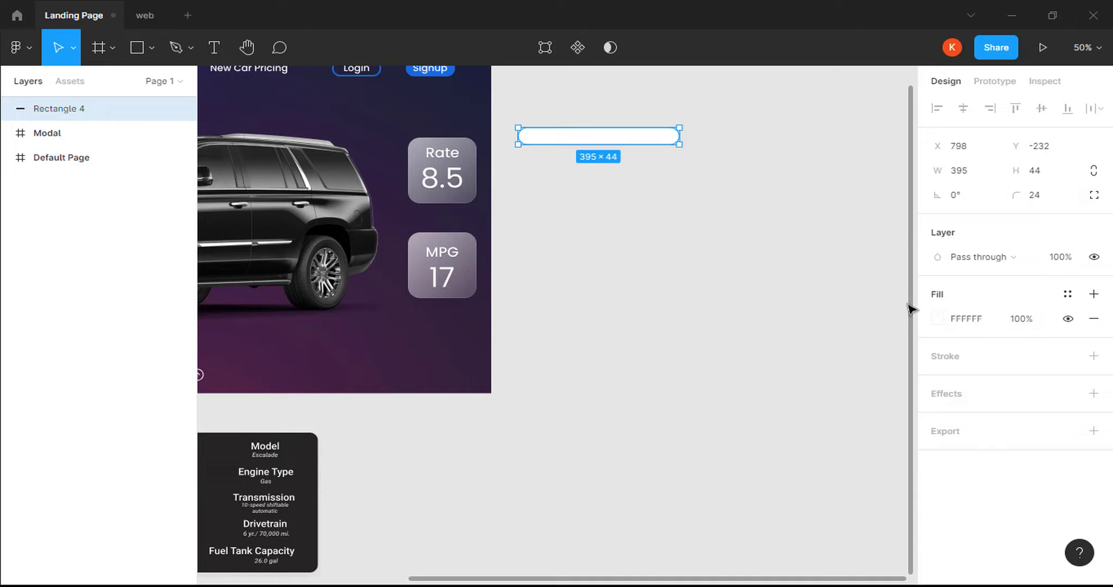
Zoom to 100% and nudge the white bar slightly right and down.
key(shift+0)
scroll(913, 216, up, 2)
scroll(914, 216, up, 3)
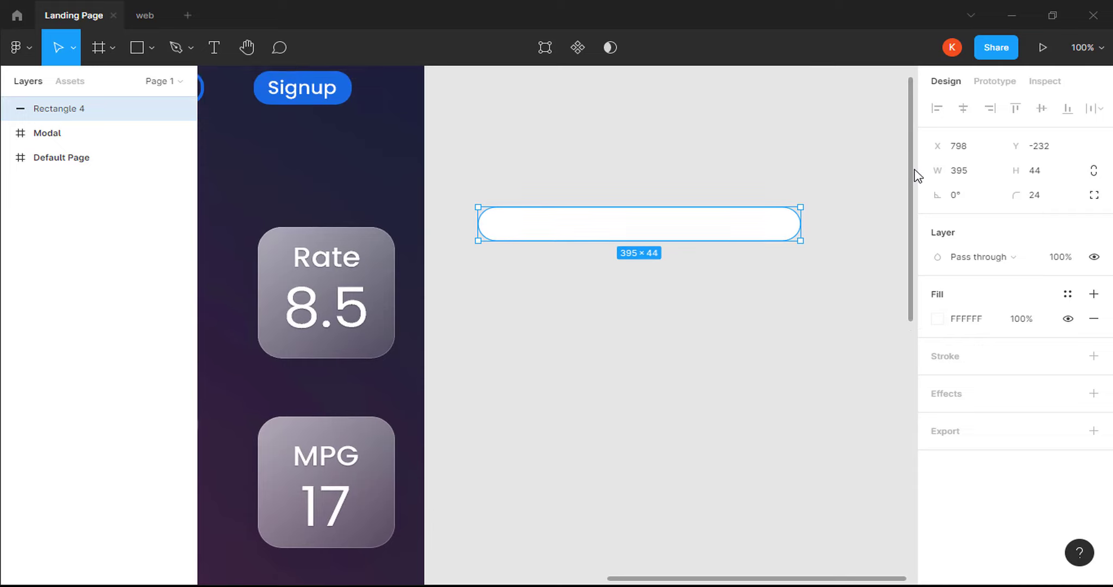
drag(733, 223, 791, 227)
Insert the search icon from the Feather Icons plugin.
right_click(680, 224)
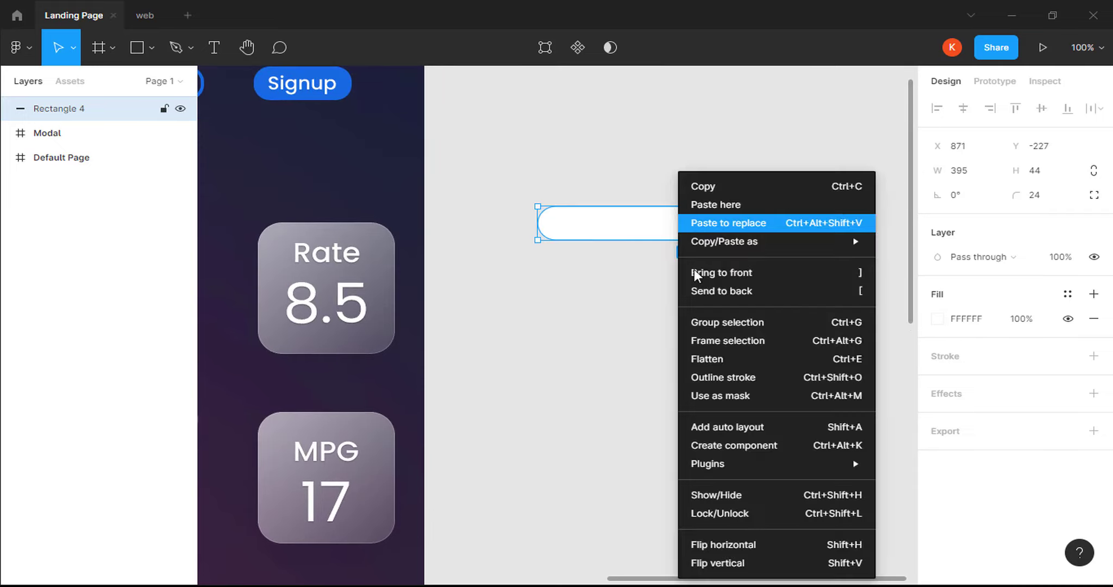
mouse_move(815, 464)
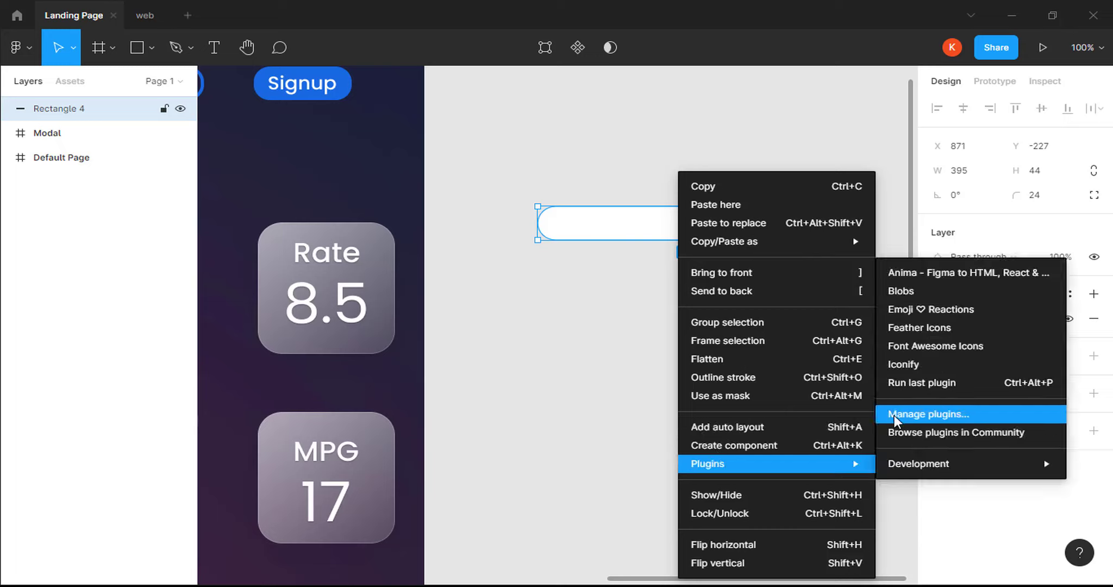
click(909, 328)
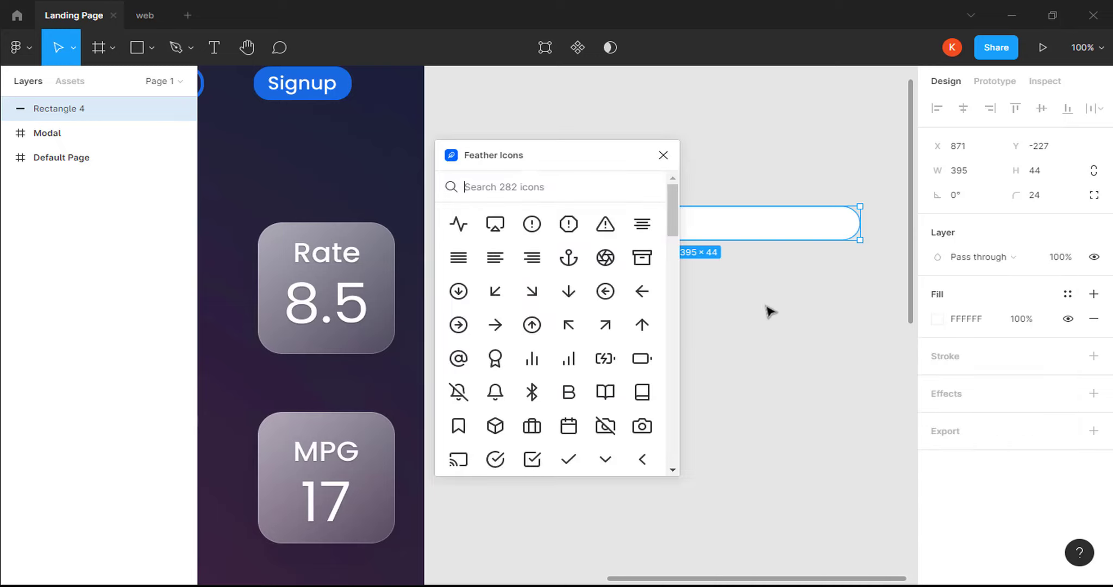
text(search)
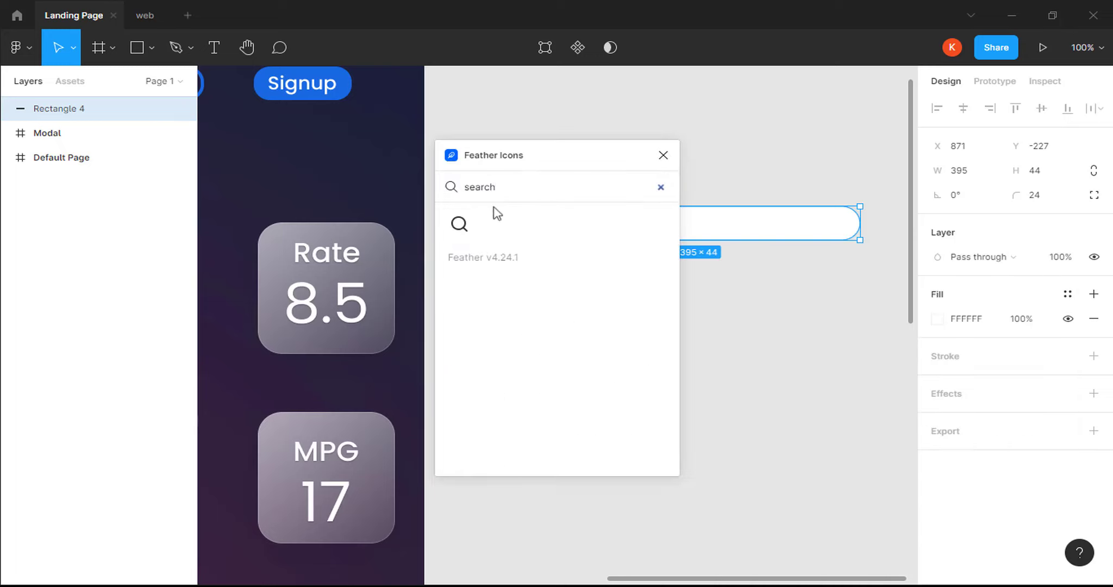
click(463, 224)
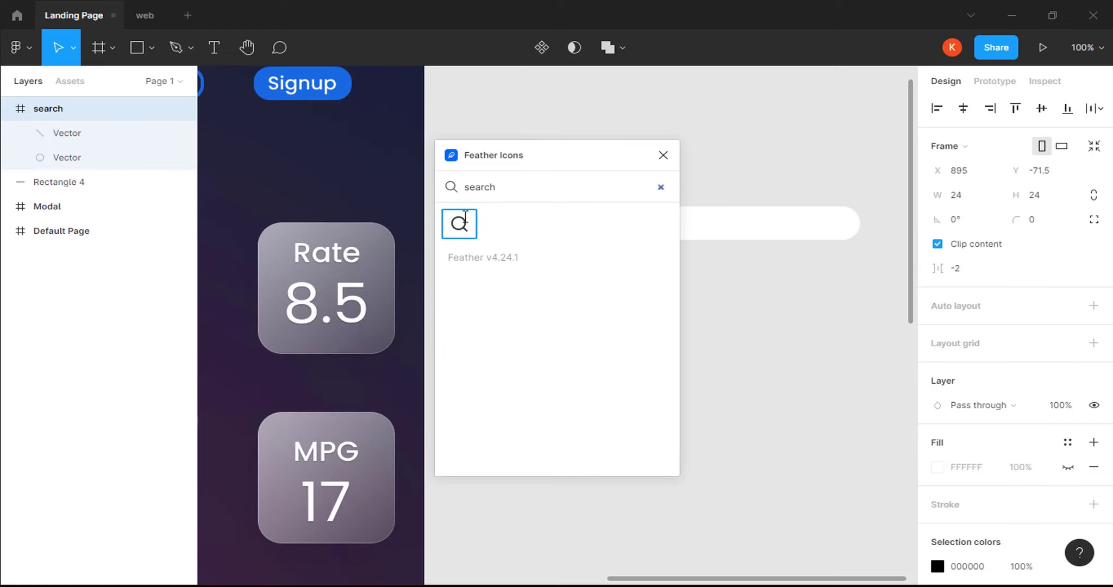
Insert the Feather 'mic' icon and move it into the bar's right end.
click(509, 193)
key(BackSpace)
key(BackSpace)
key(BackSpace)
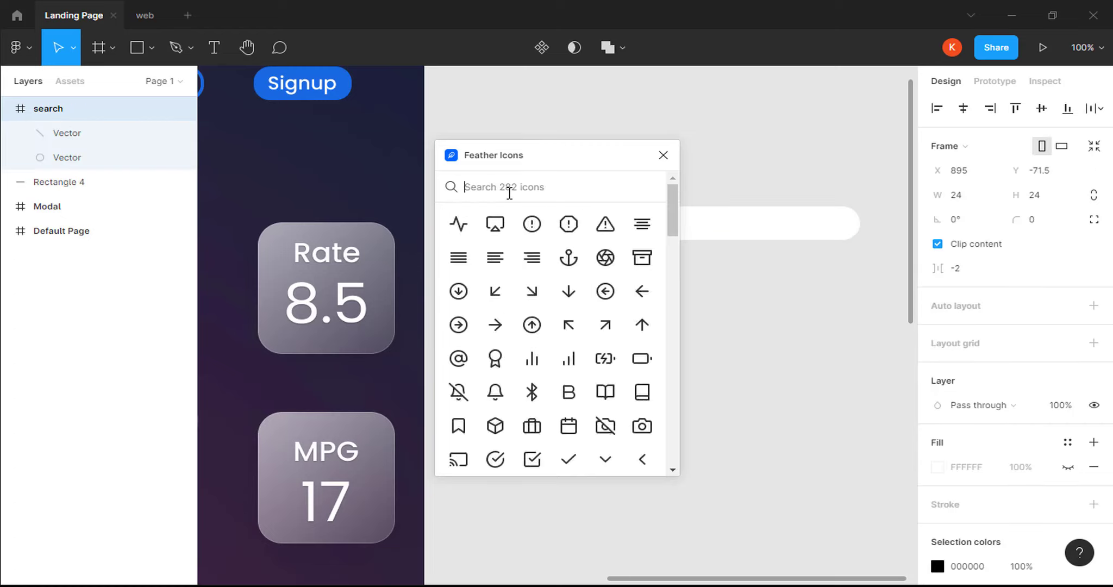
text(mic)
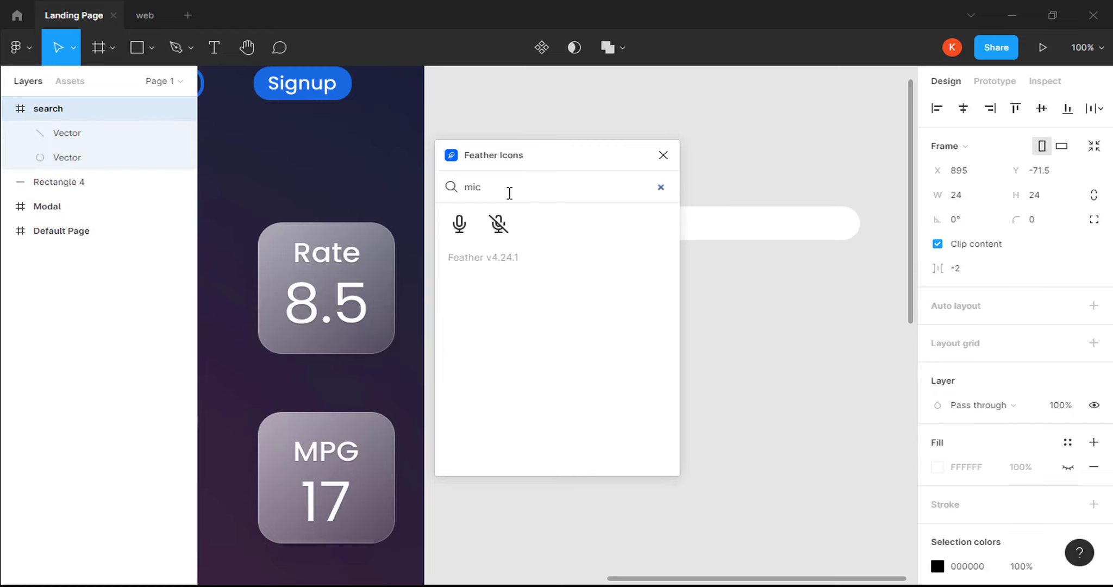
click(460, 224)
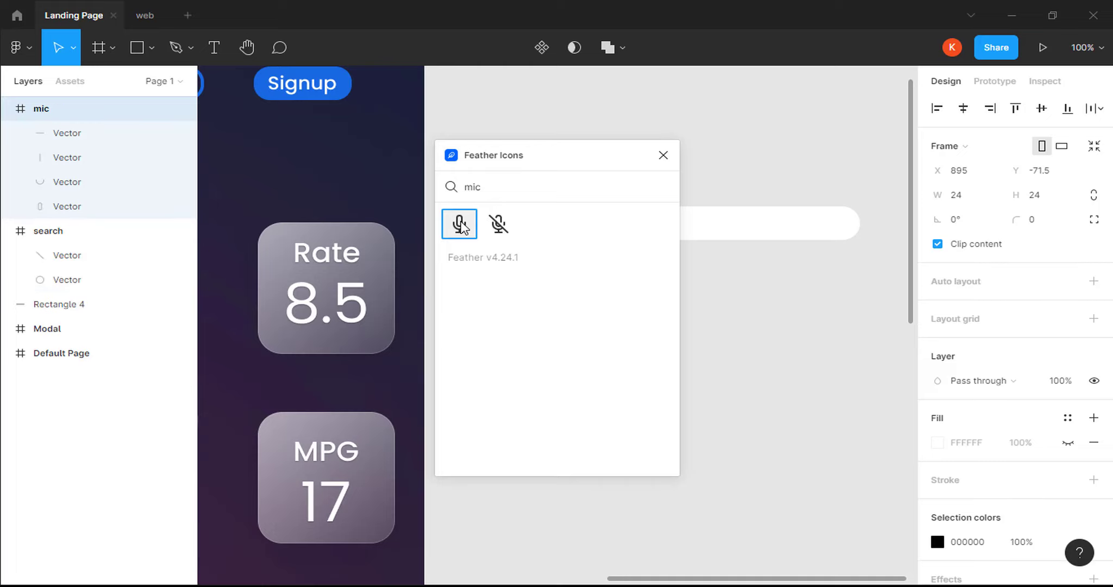
click(663, 157)
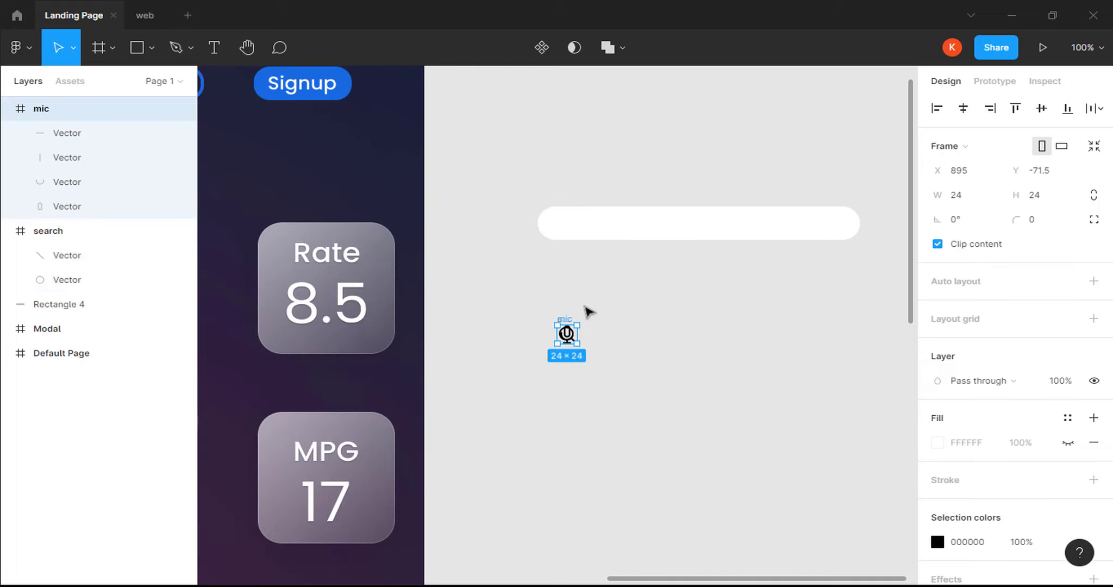
drag(567, 333, 840, 224)
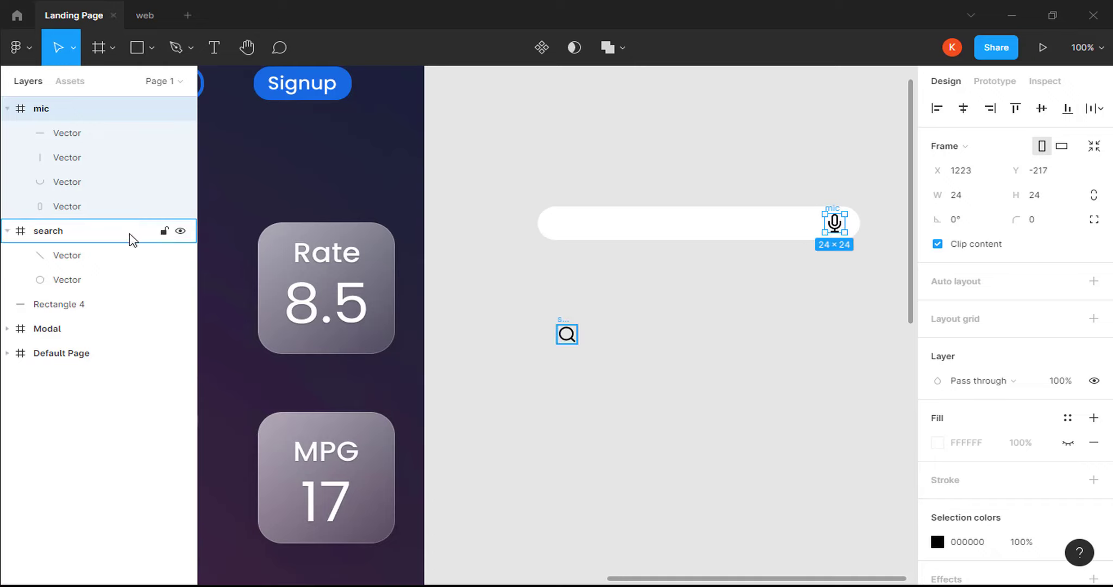
click(566, 333)
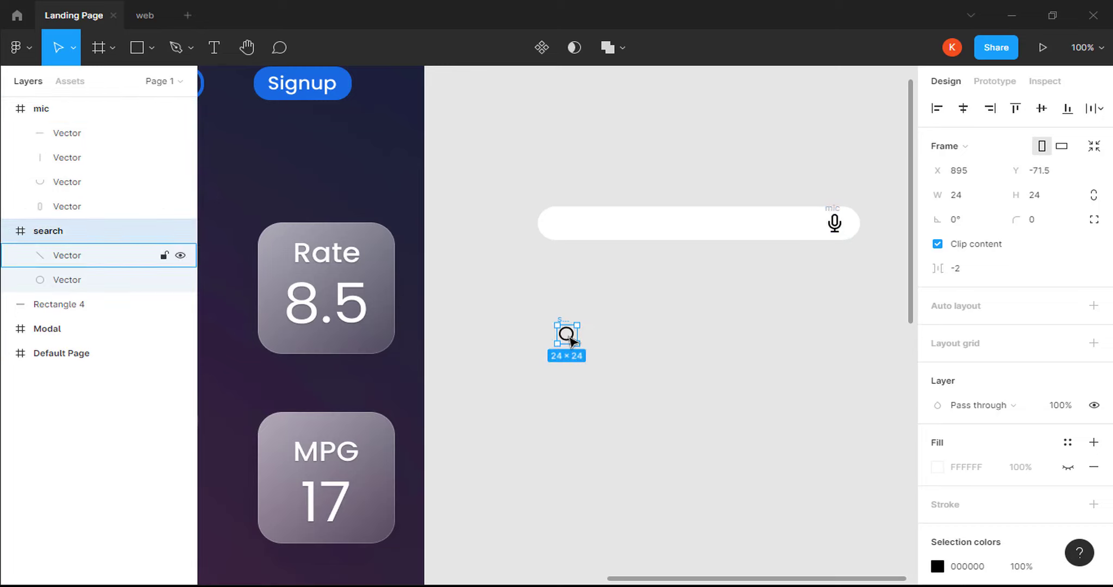
Place the search icon at the bar's left end, coloured 333333 at 70% opacity.
drag(567, 333, 569, 227)
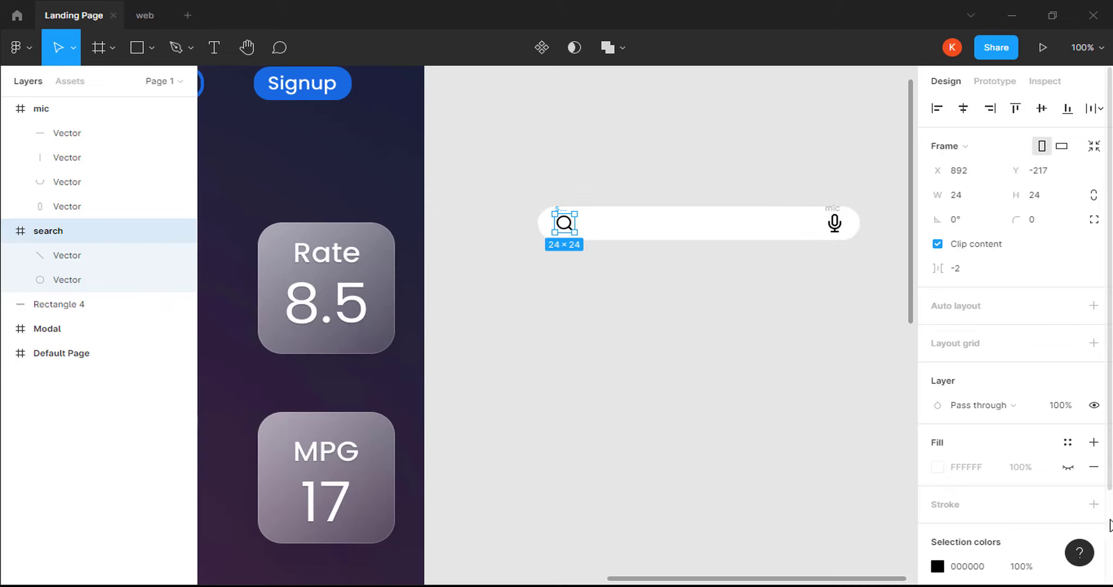
scroll(1110, 526, down, 3)
click(984, 460)
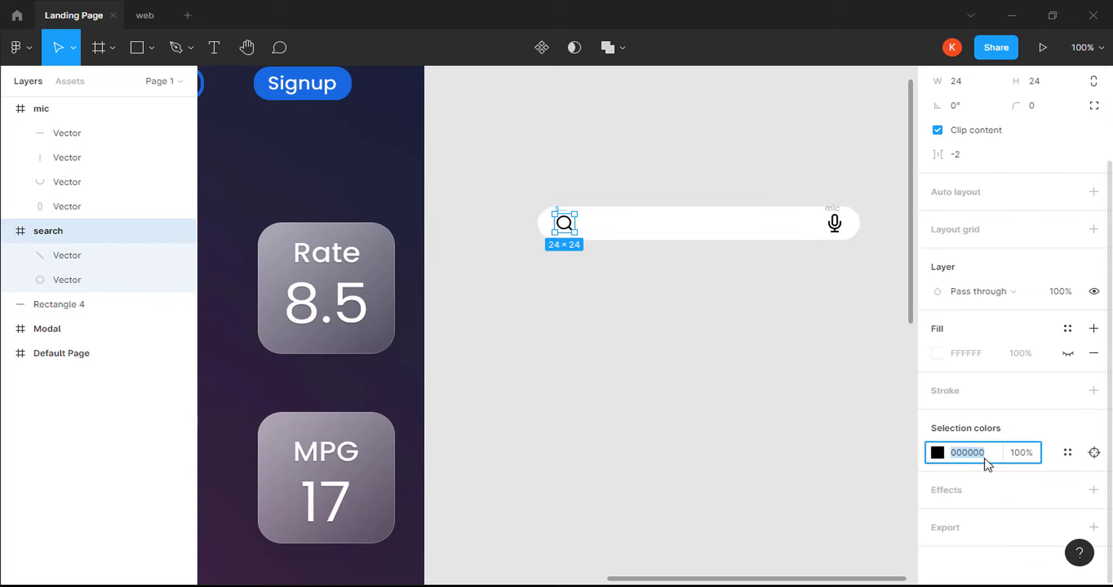
text(333333)
key(Return)
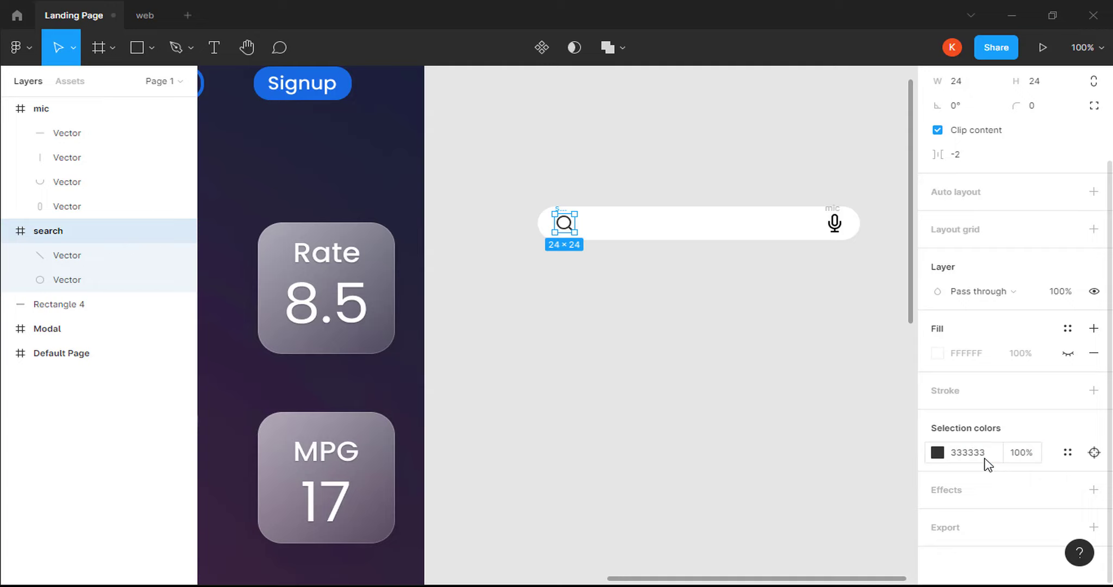
click(1022, 459)
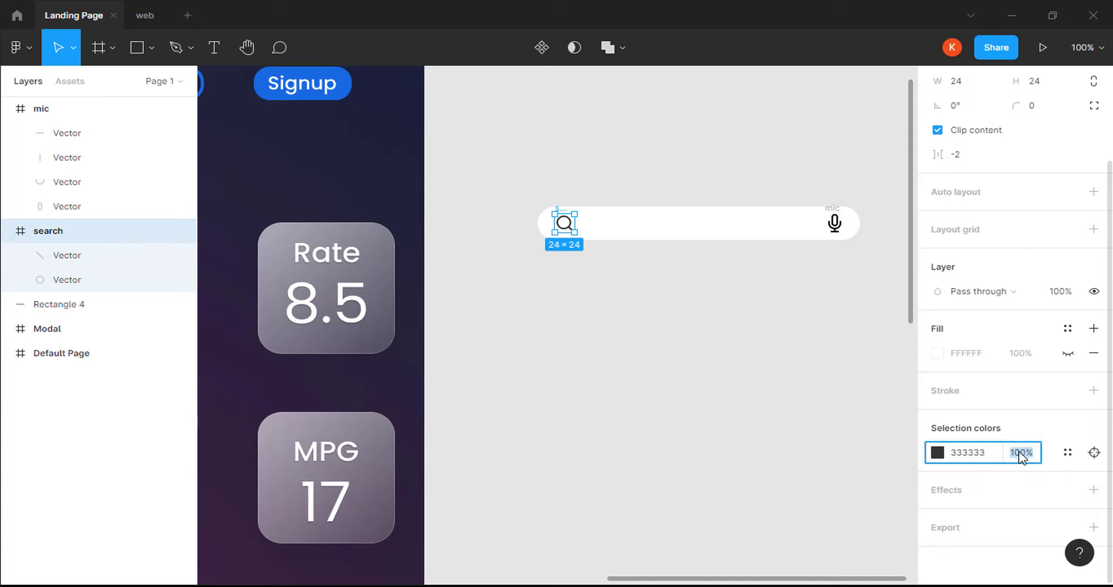
text(70)
key(Return)
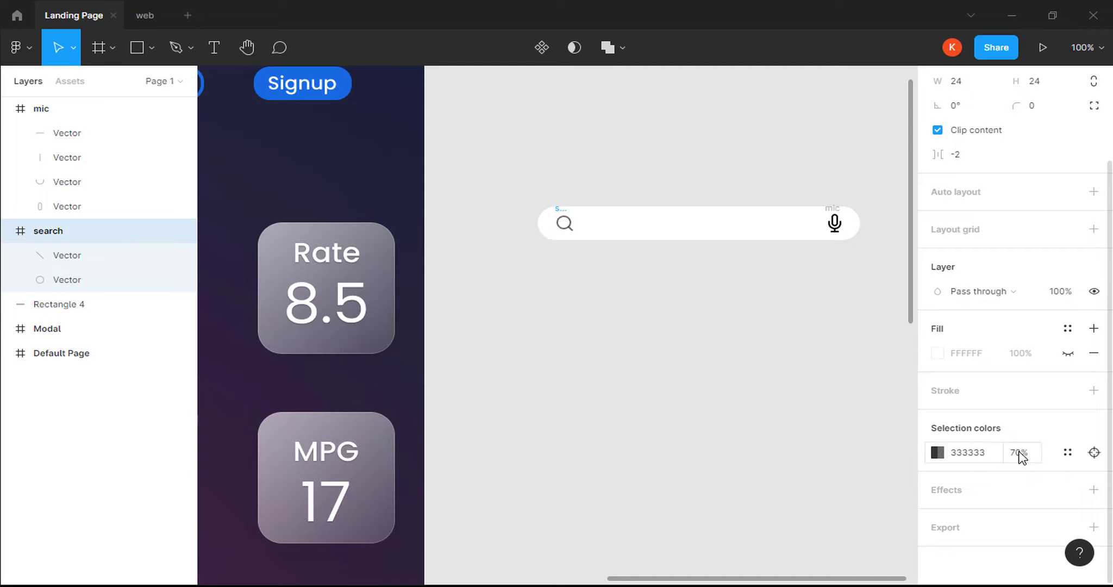
Colour the microphone icon blue, 1E59E1.
click(843, 227)
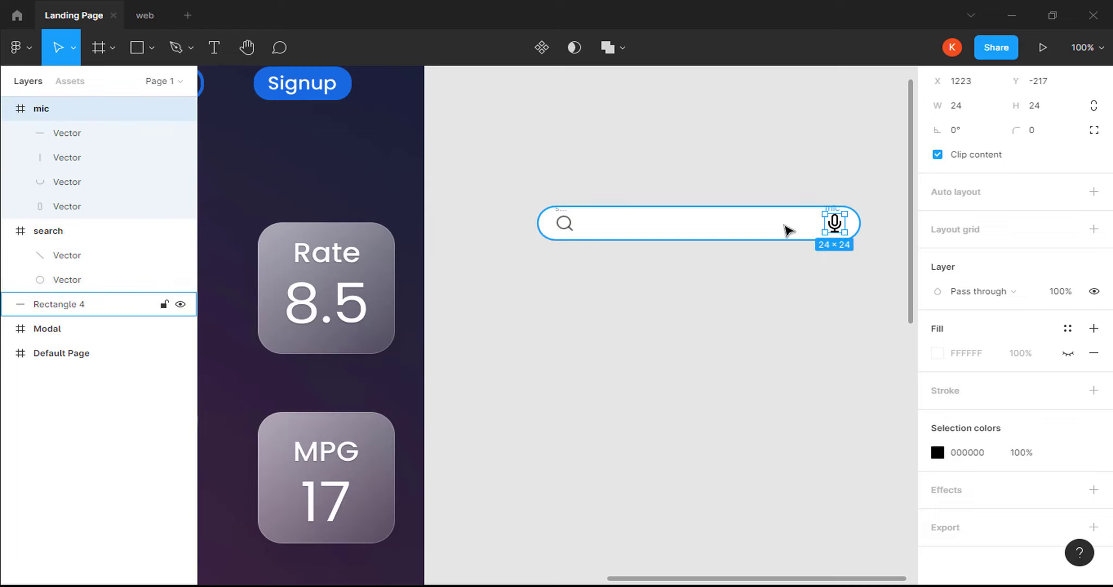
click(962, 455)
text(1)
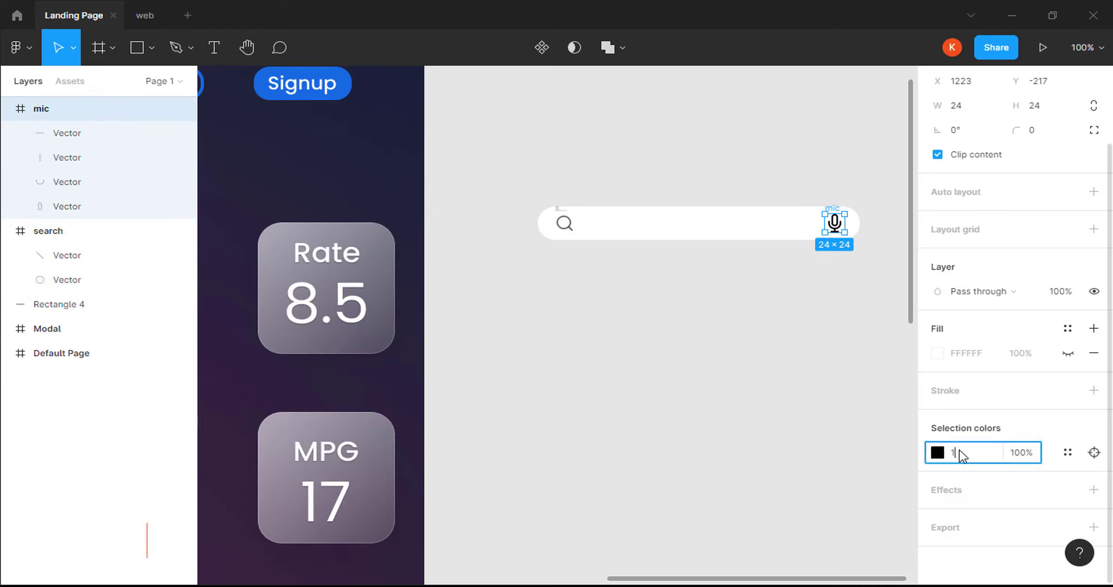
text(e59e1)
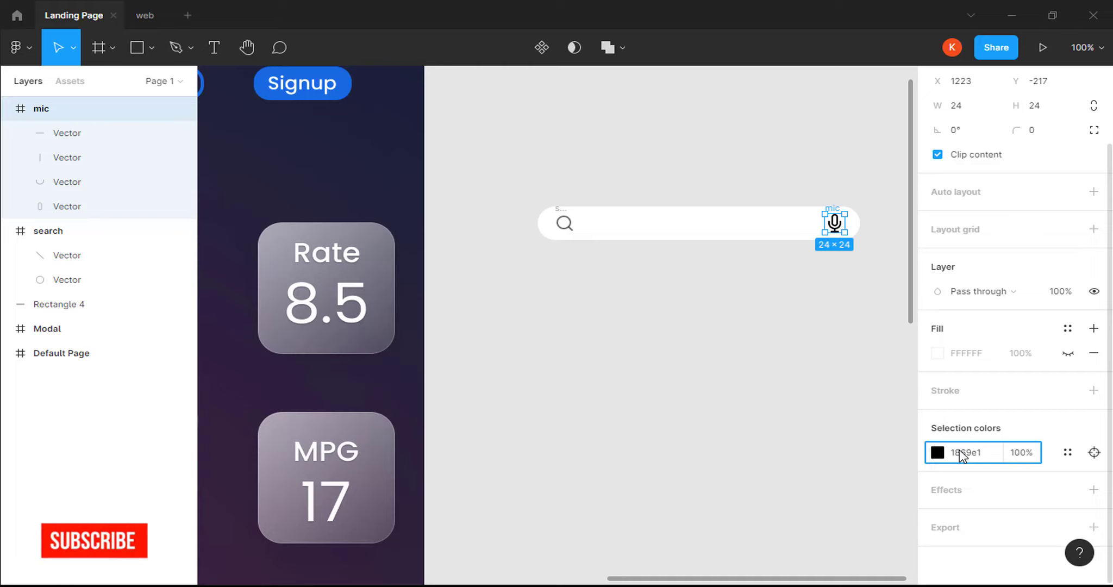
key(Return)
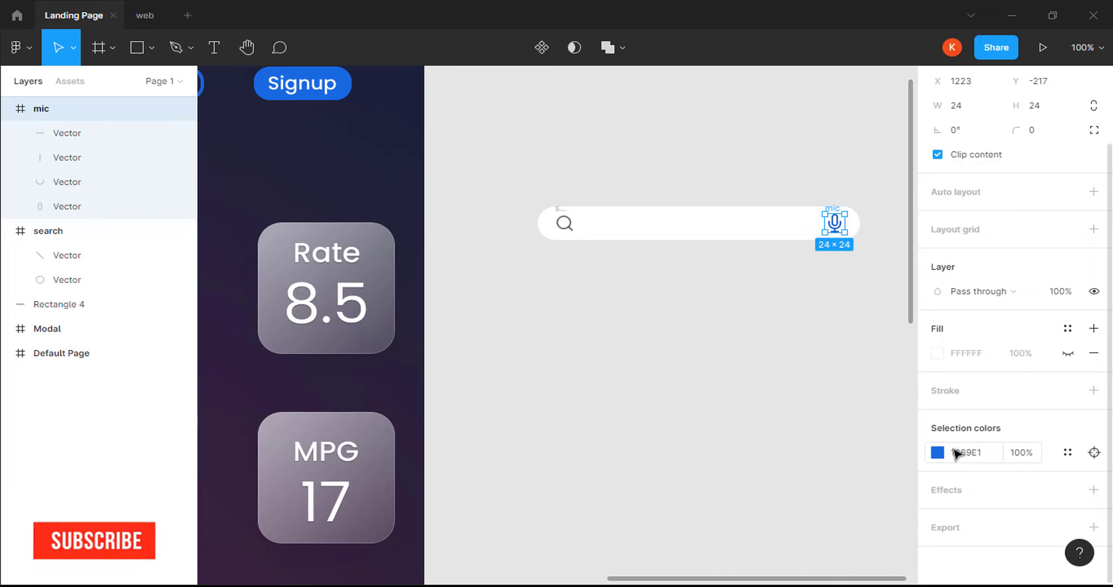
click(810, 415)
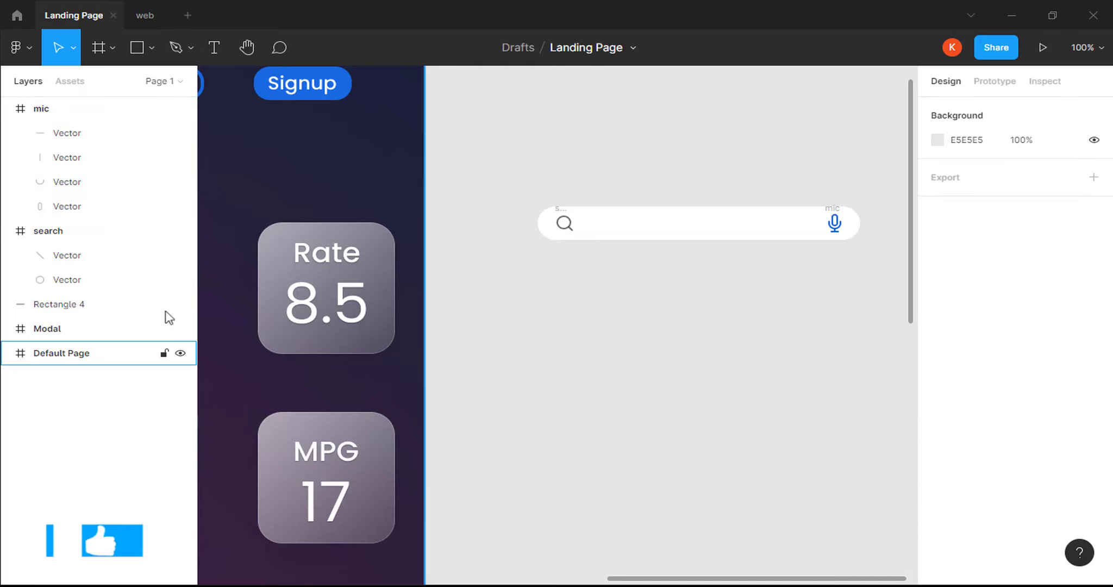
Group the white bar, search icon and mic icon and convert the group to a frame.
click(111, 305)
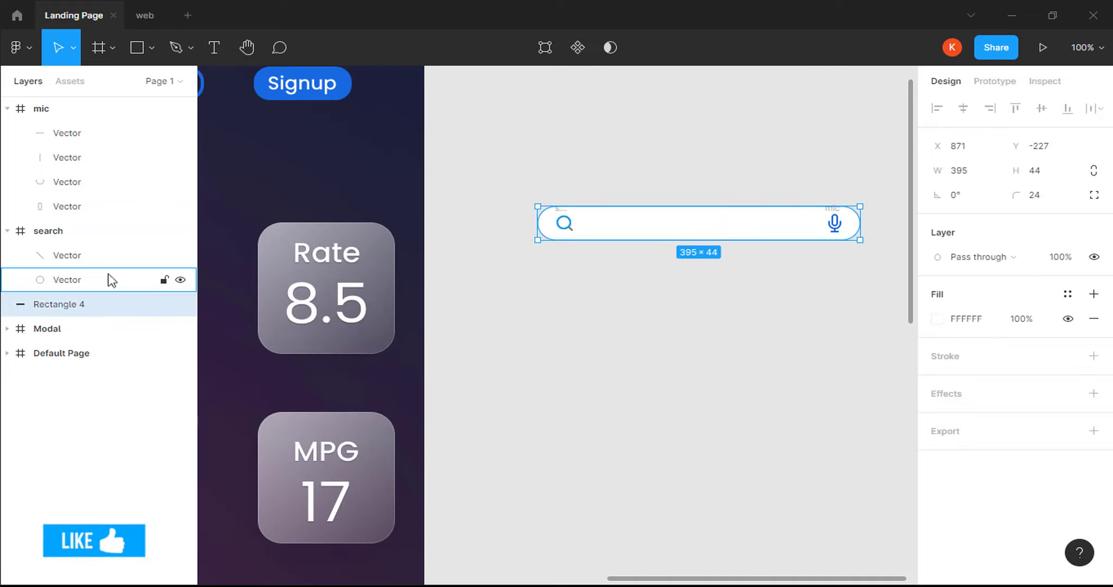
shift+click(117, 232)
shift+click(109, 115)
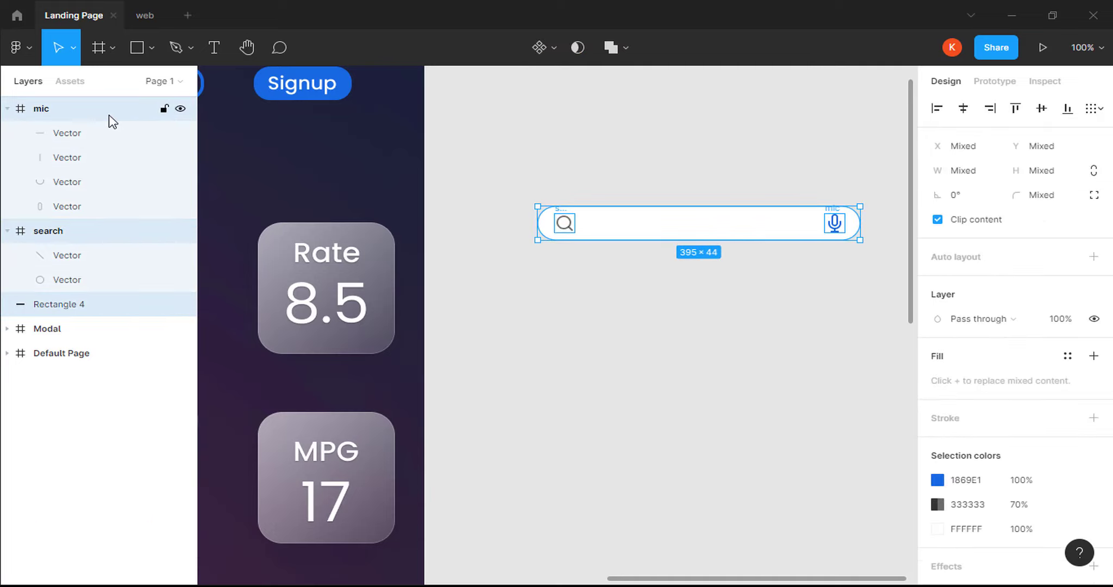
key(ctrl+g)
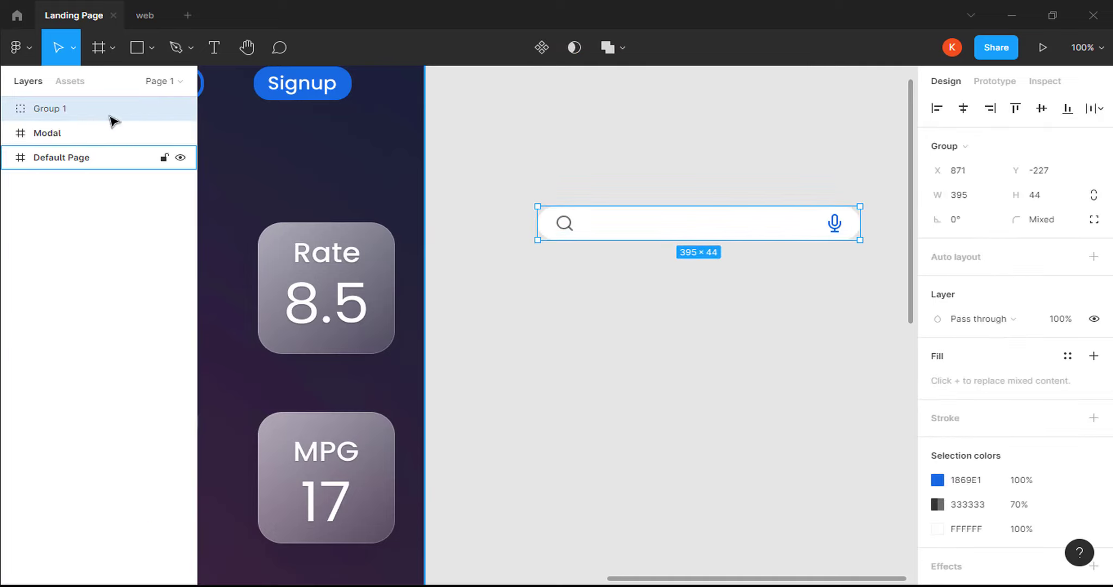
click(956, 145)
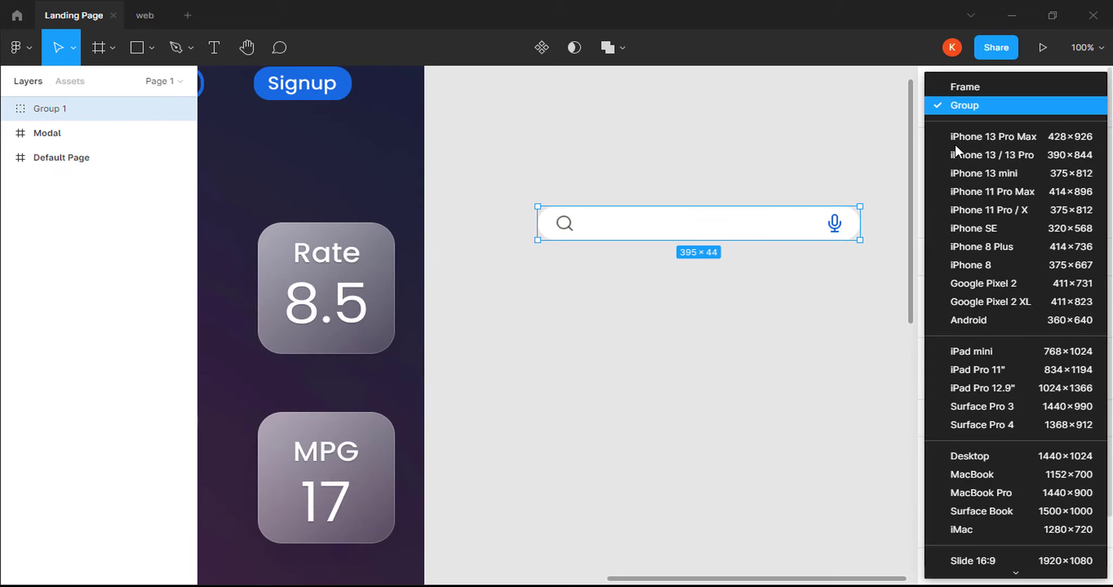
click(959, 85)
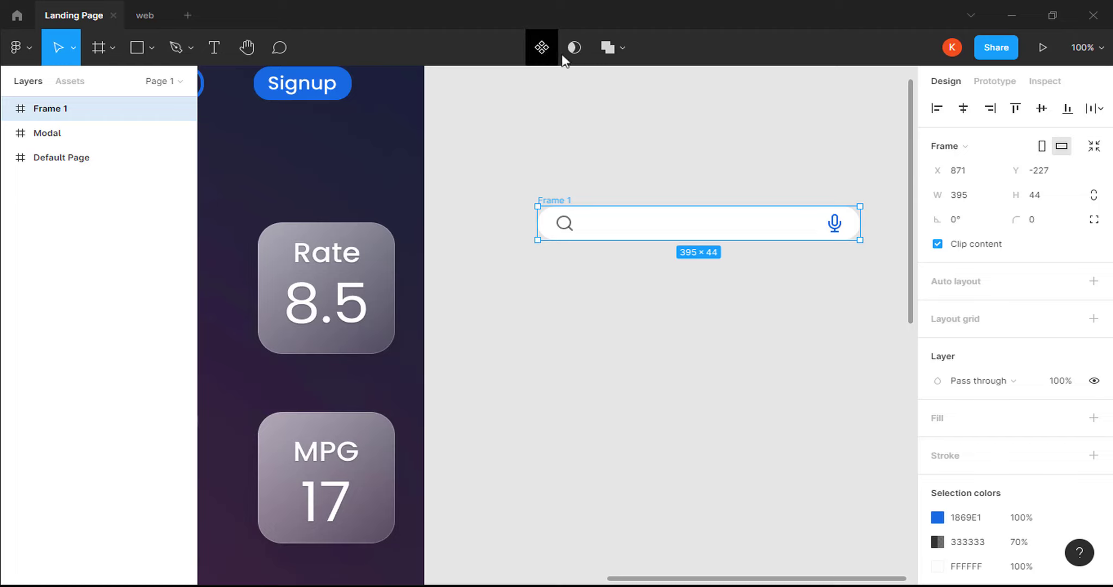
Turn the frame into a component named Search.
click(546, 51)
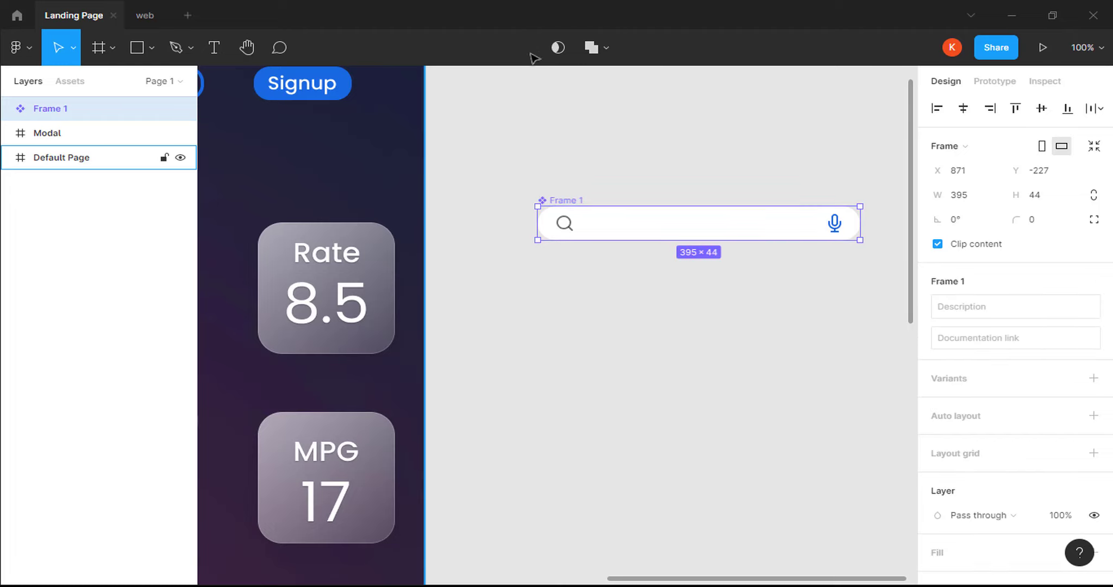
double_click(59, 112)
text(Search)
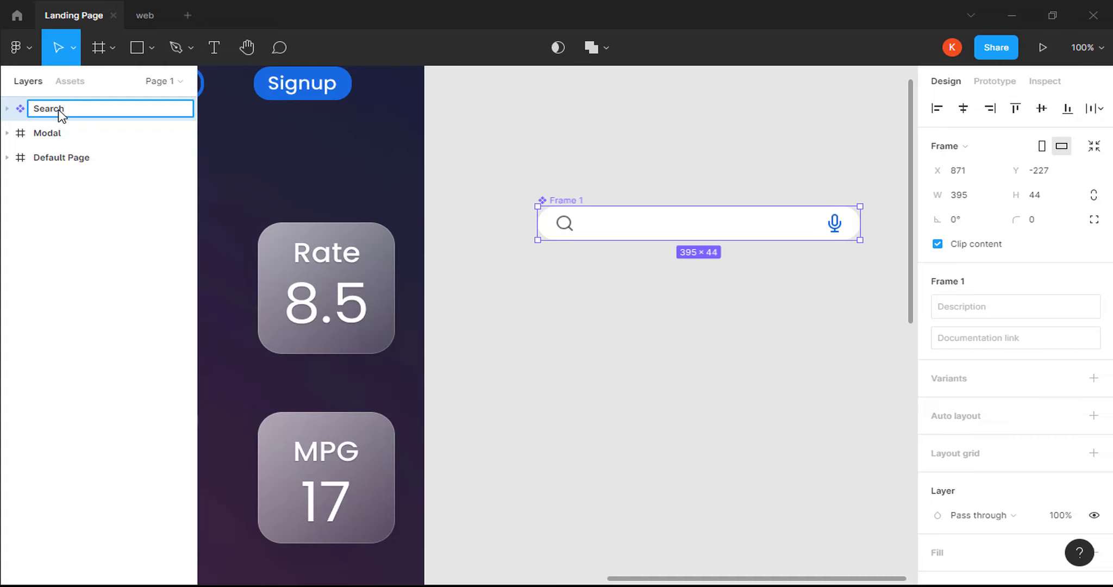
key(Return)
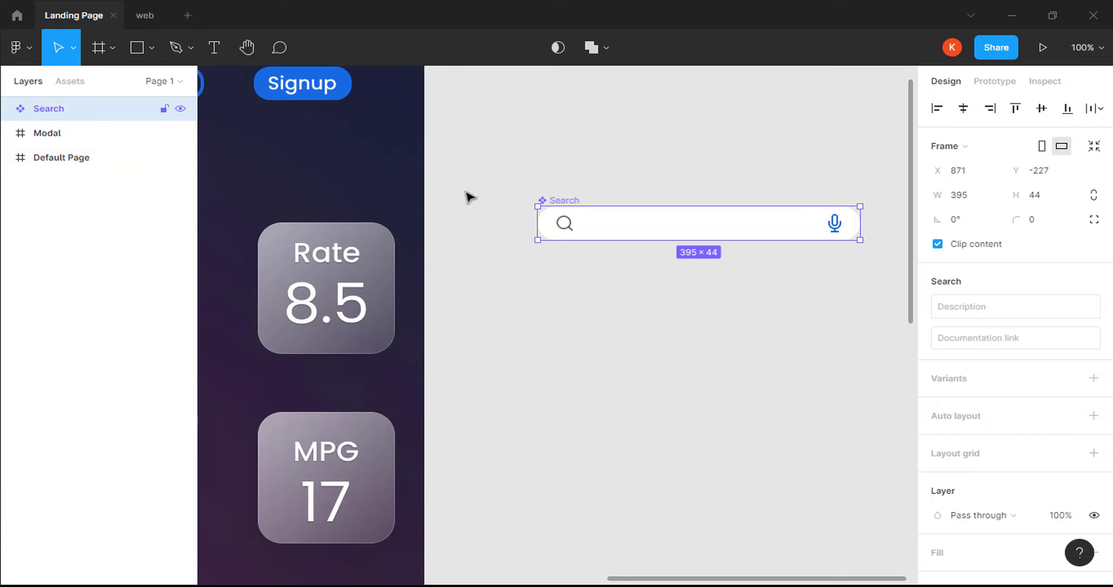
Add a second variant, Variant2, and hide its microphone icon.
click(1094, 378)
key(Return)
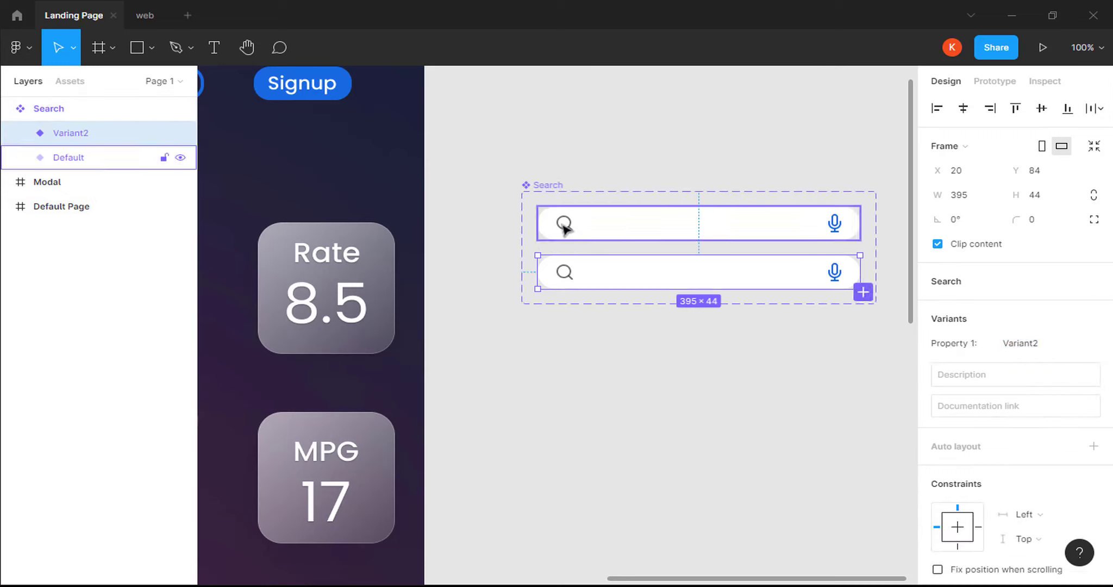
click(20, 133)
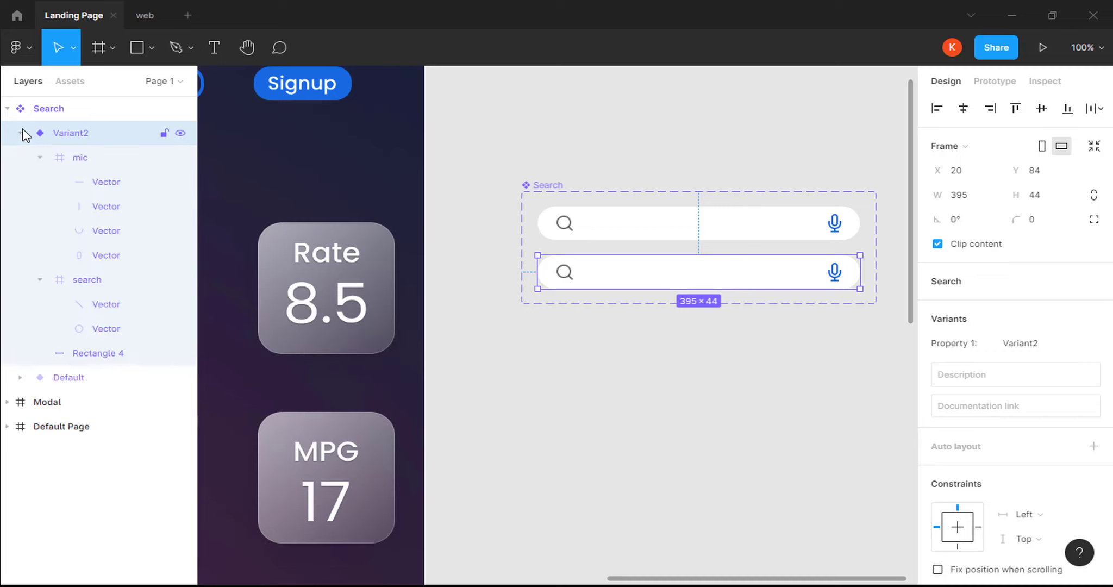
click(70, 158)
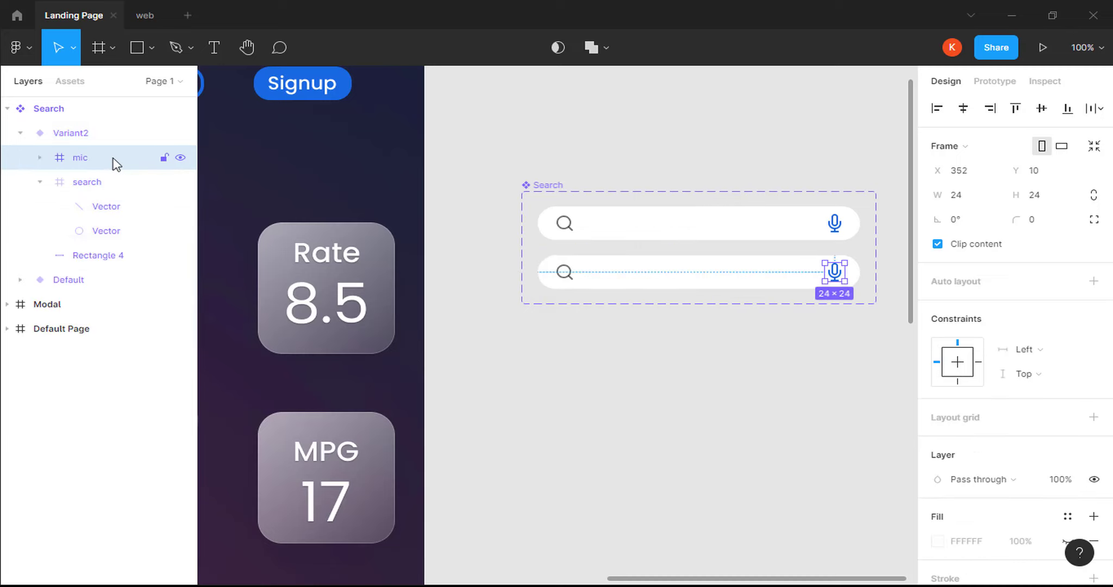
click(180, 158)
Slide Variant2's search icon over to the bar's right end.
click(565, 277)
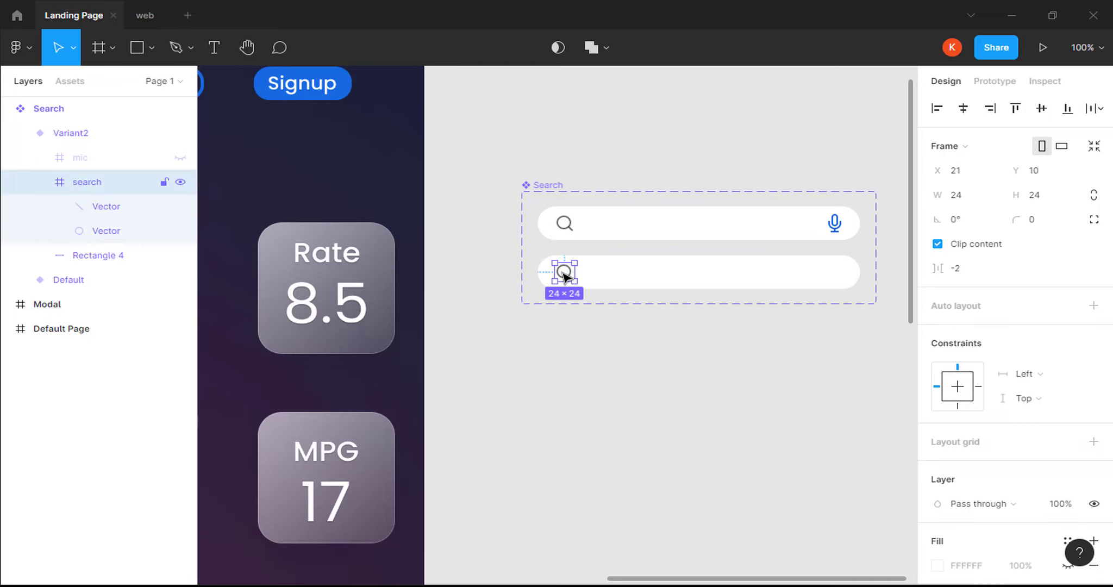
drag(565, 276, 840, 277)
click(701, 286)
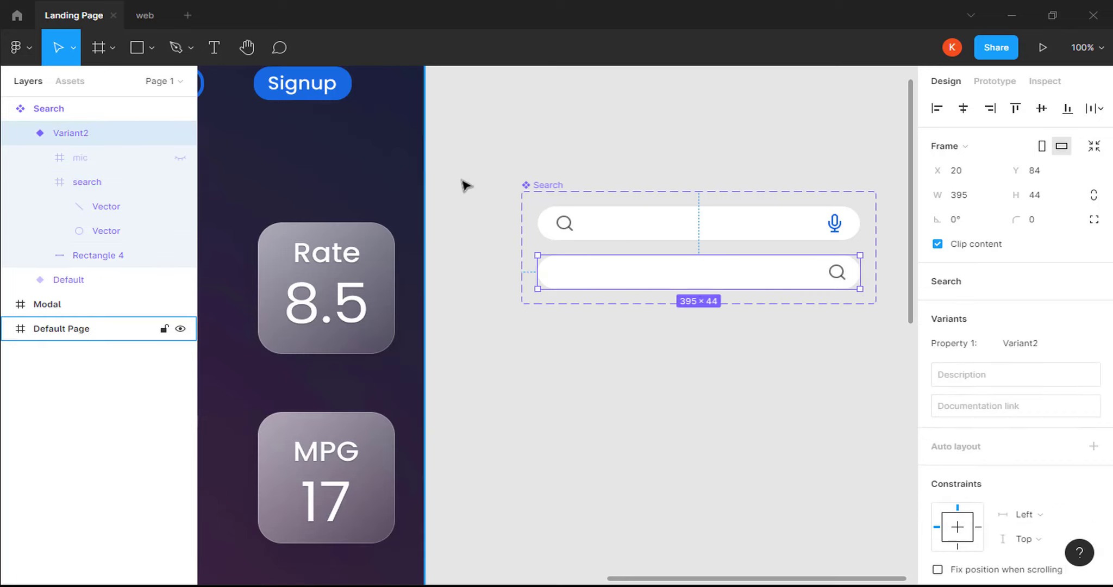
Draw a vertical divider line left of the search icon, stroked 333333 at 70% opacity.
click(155, 43)
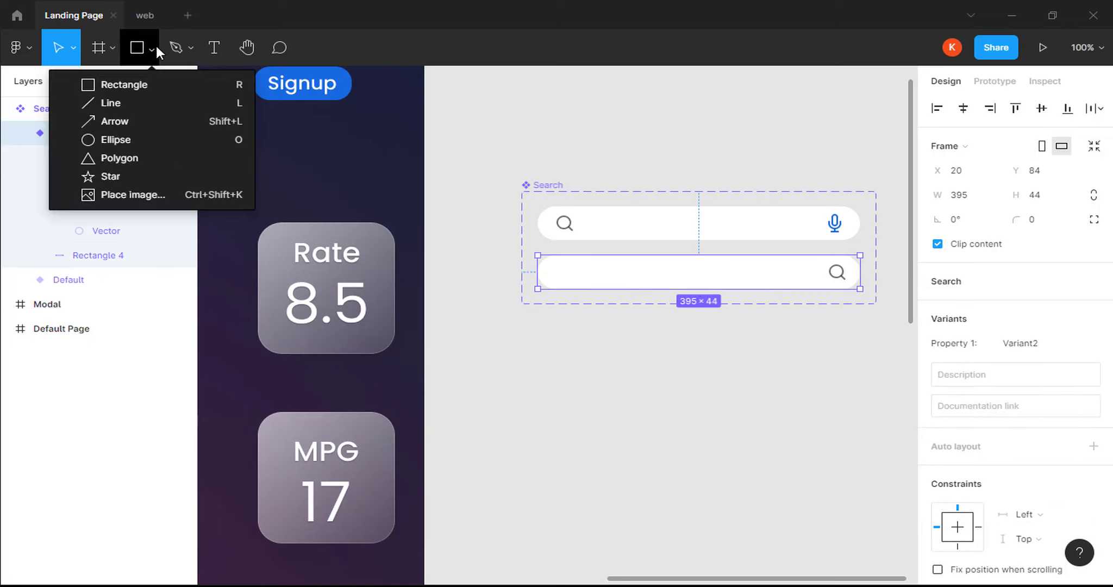
click(139, 98)
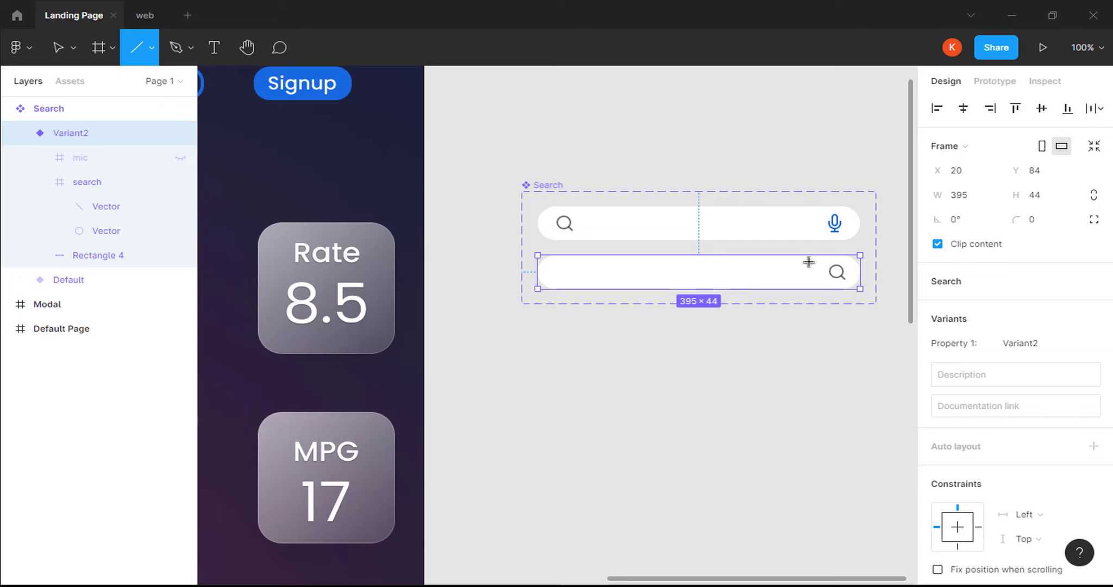
mouse_move(809, 262)
mouse_down()
mouse_move(810, 281)
mouse_move(822, 277)
mouse_up()
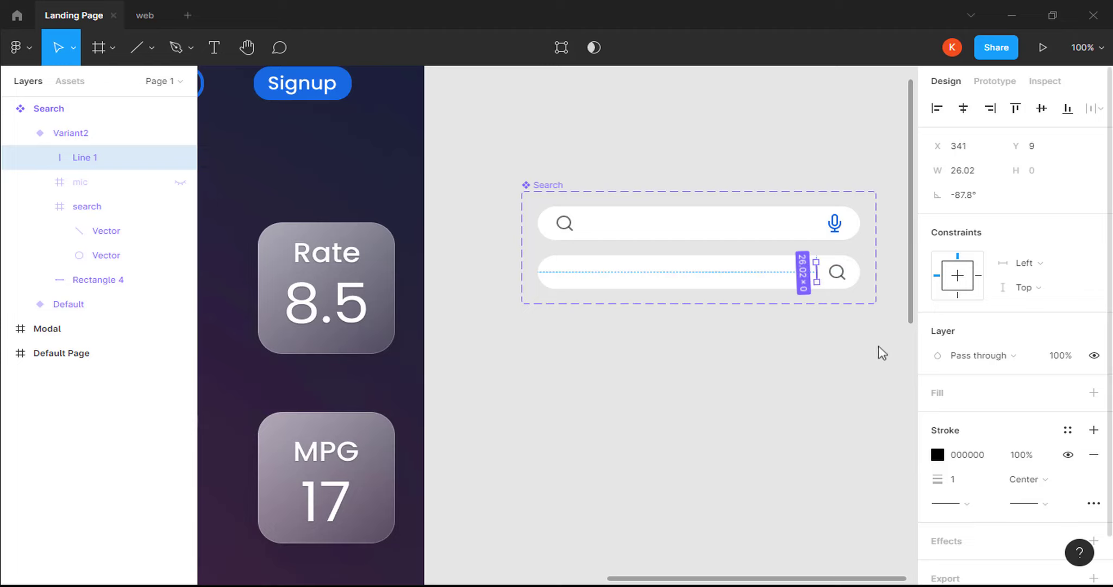
click(971, 459)
text(3333)
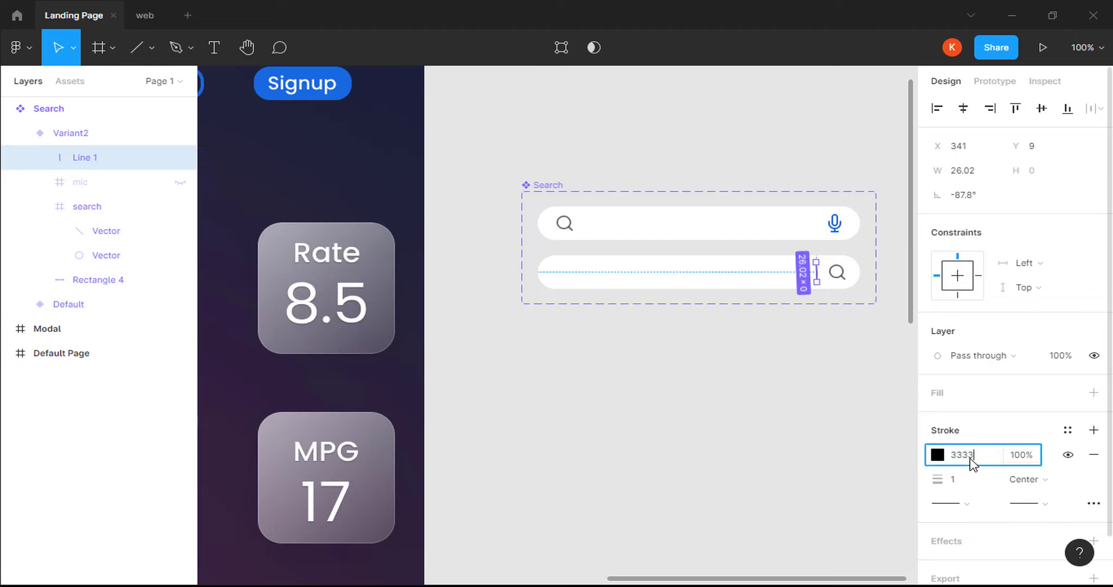
text(33)
key(Return)
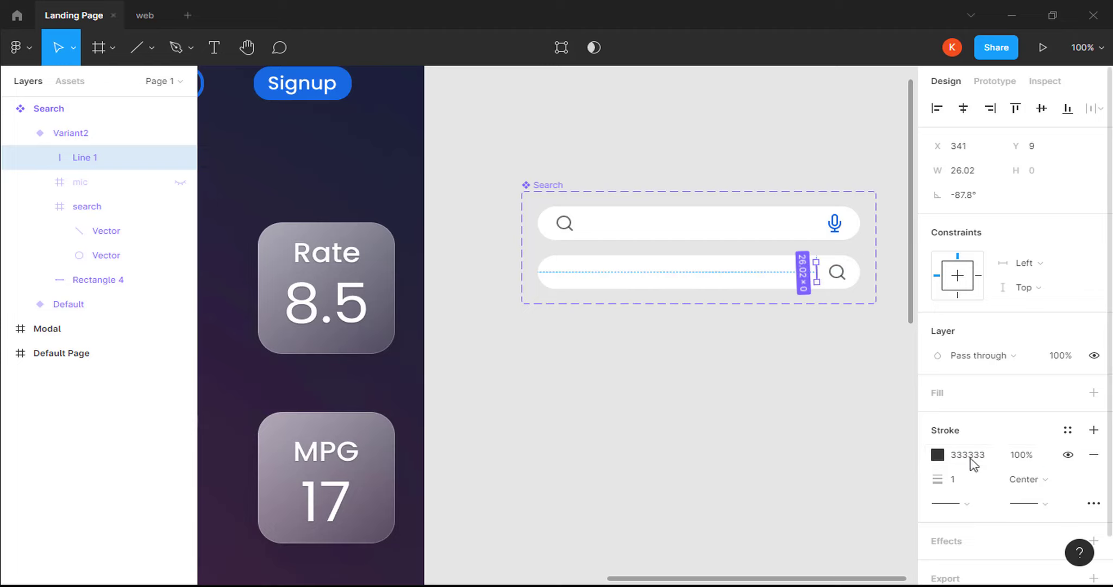
click(1026, 459)
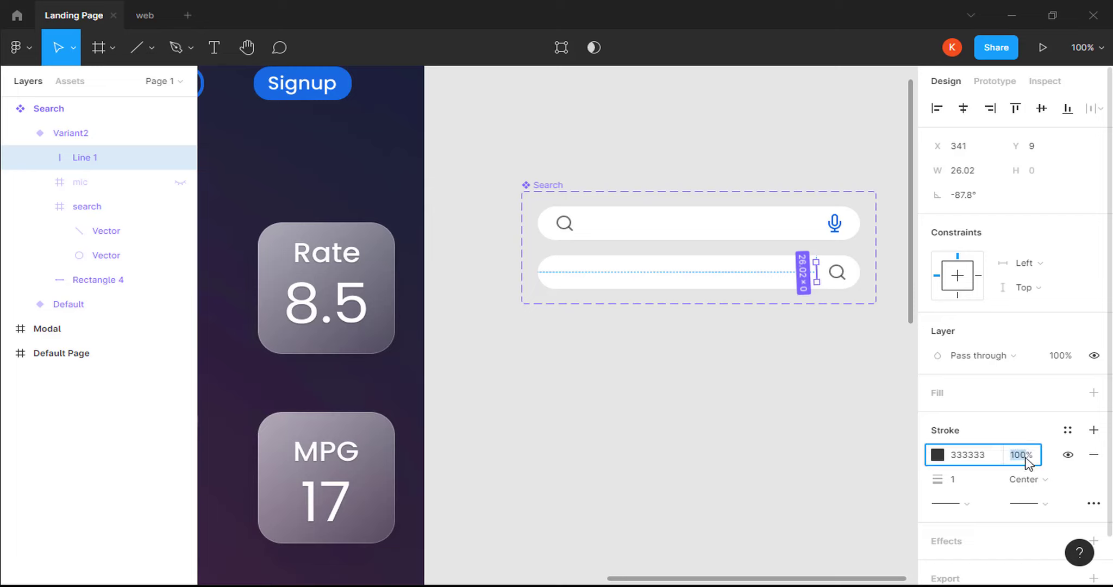
text(70)
key(Return)
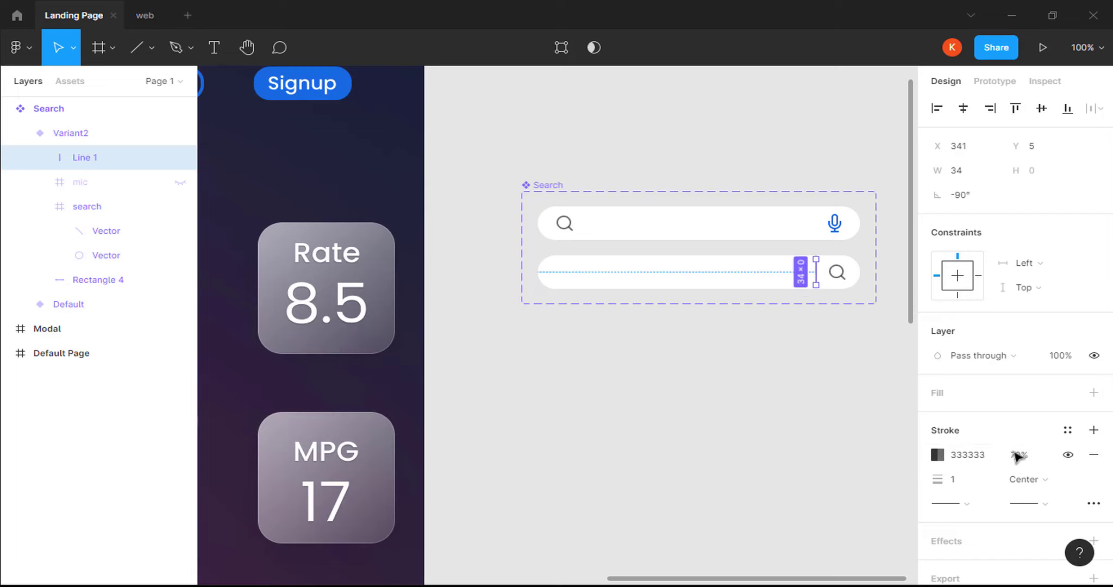
click(690, 280)
right_click(645, 306)
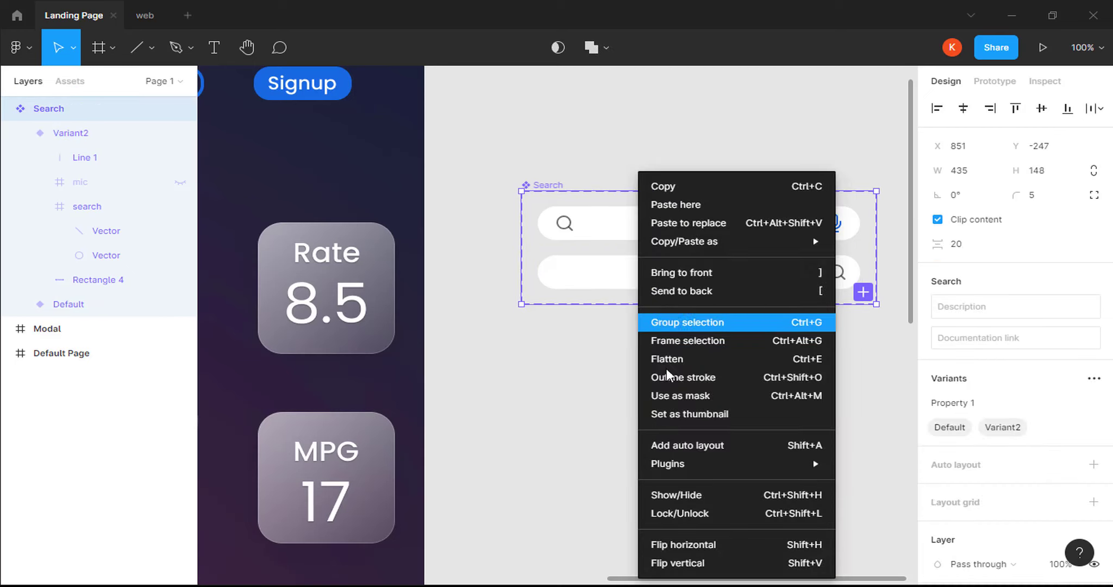
Insert the x icon from Feather Icons by searching 'cancel'.
mouse_move(702, 467)
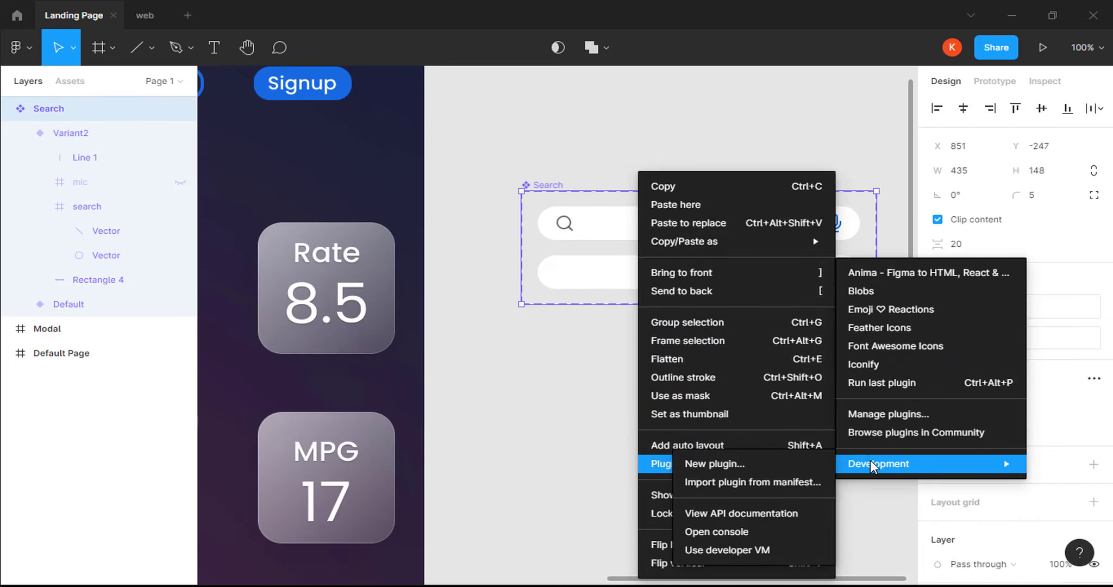
click(880, 328)
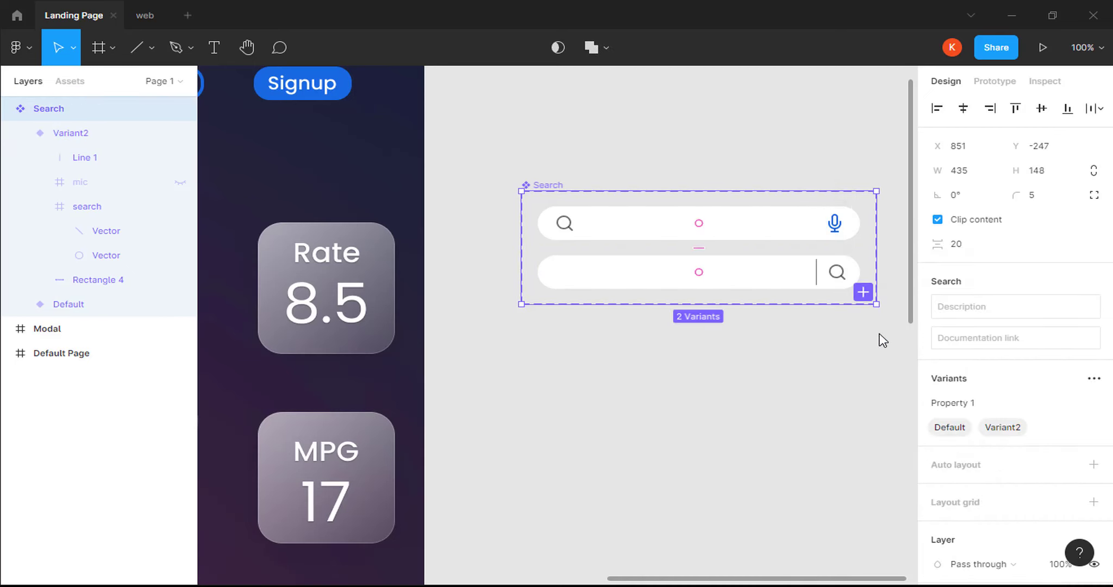
text(cancel)
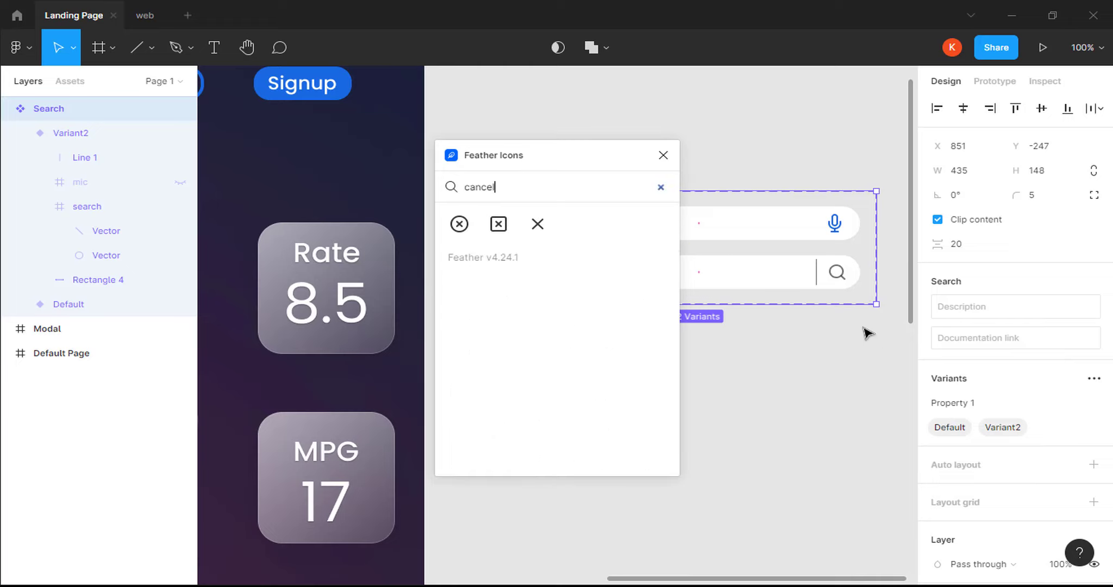
click(538, 224)
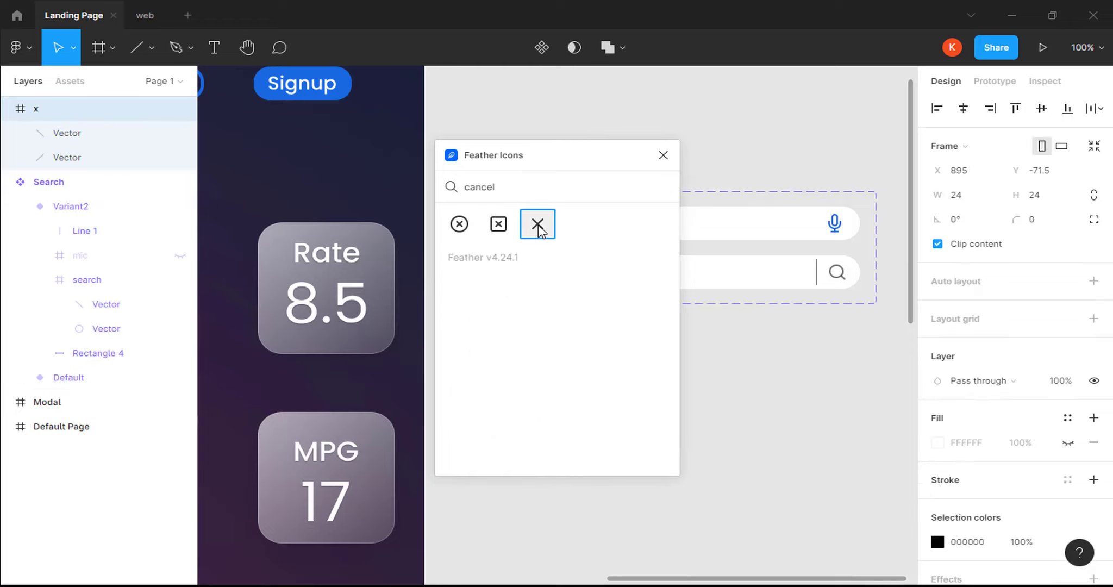
click(662, 156)
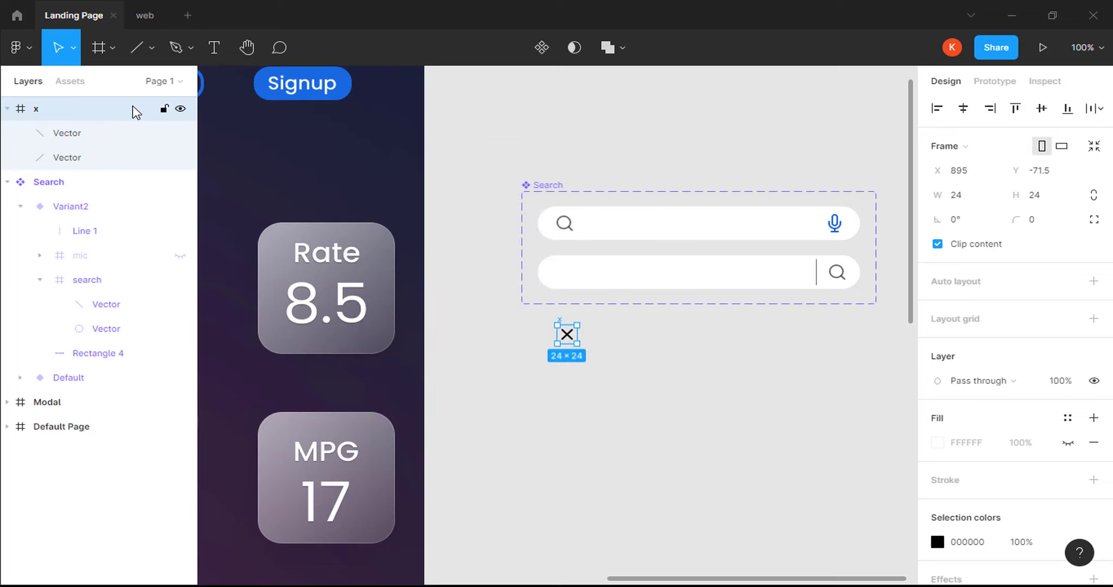
Move the x icon into Variant2 beside the divider and colour it 333333.
drag(134, 107, 105, 228)
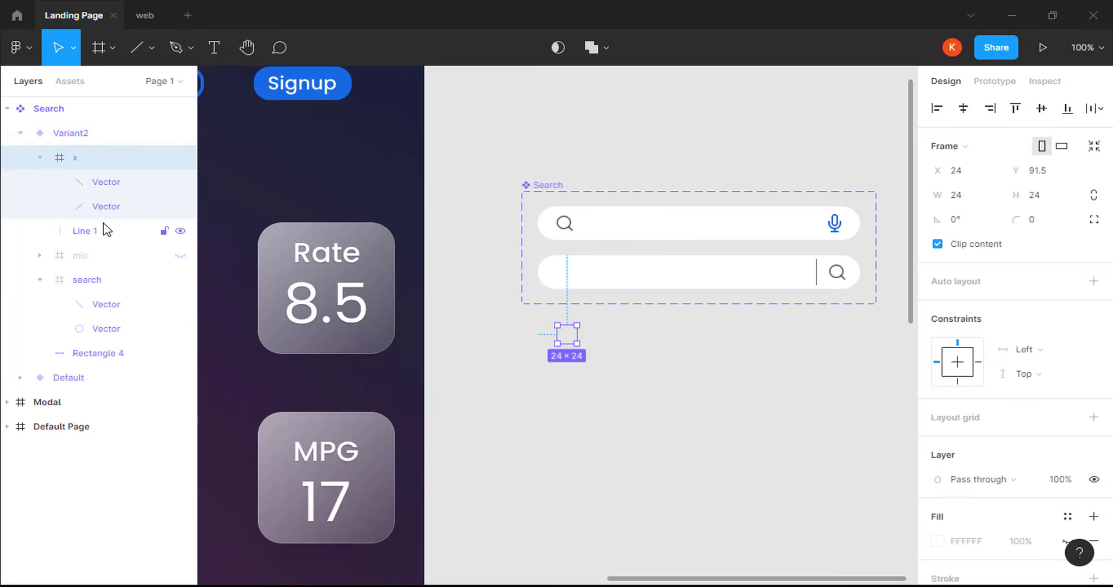
drag(572, 340, 800, 277)
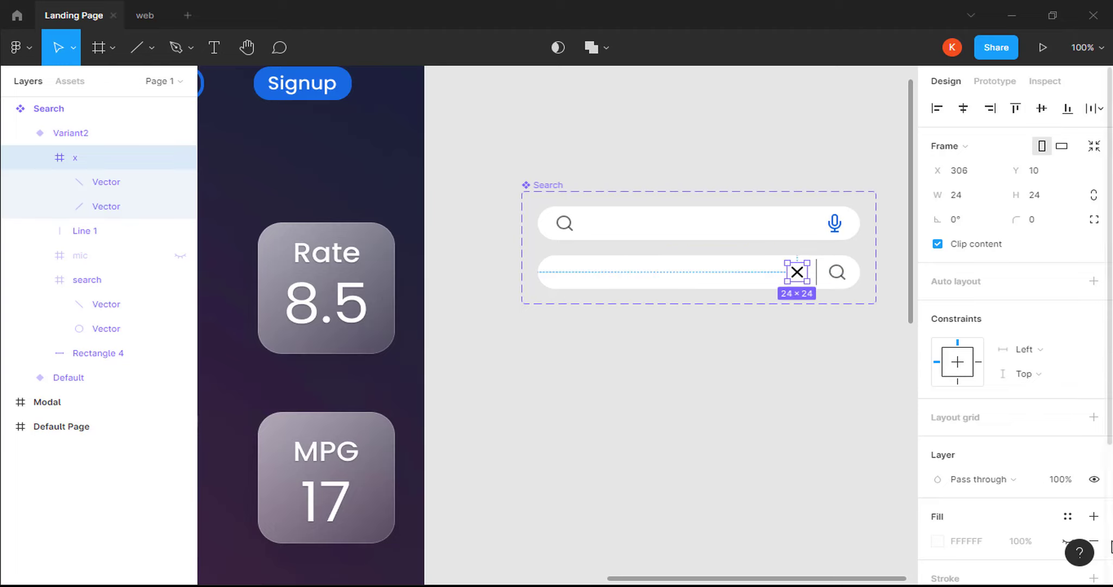
scroll(1095, 527, down, 3)
click(981, 457)
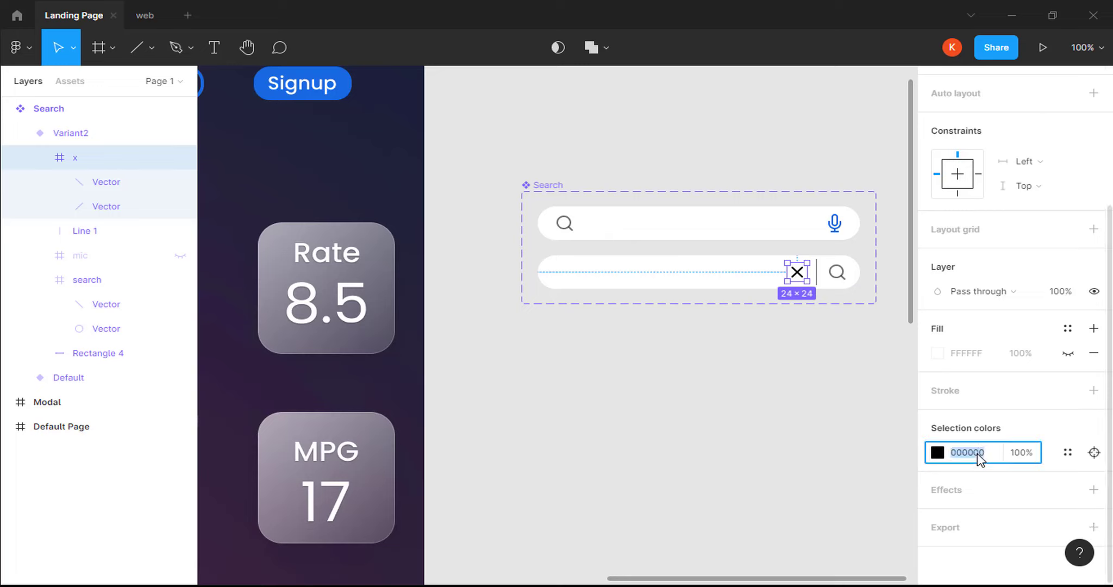
text(33)
text(333)
key(Return)
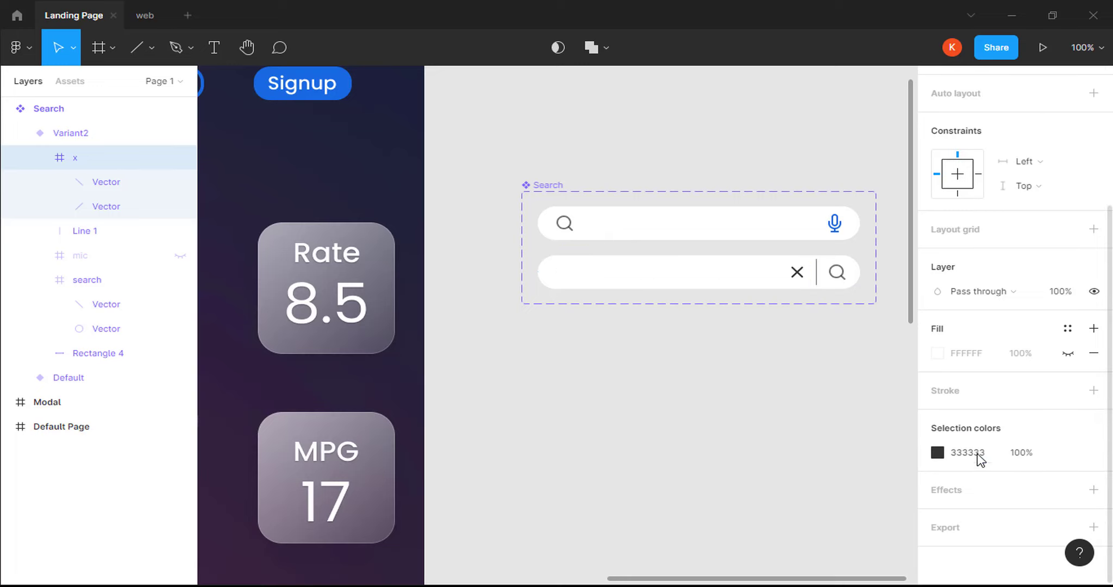
click(1023, 455)
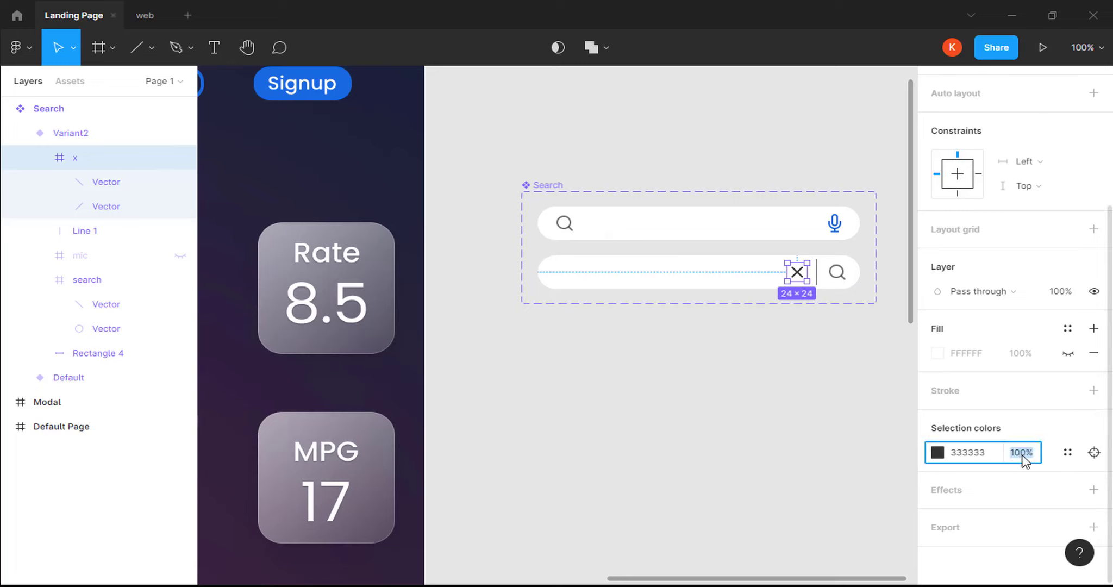
Set the x icon to 70% opacity and draw a short vertical caret line at the bar's left end.
key(Return)
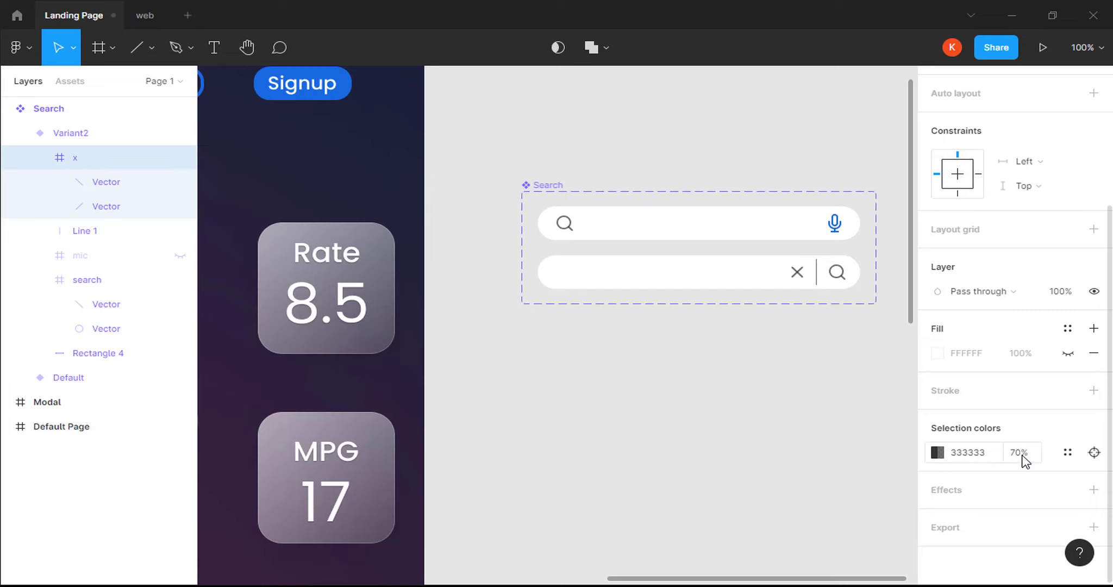
key(Escape)
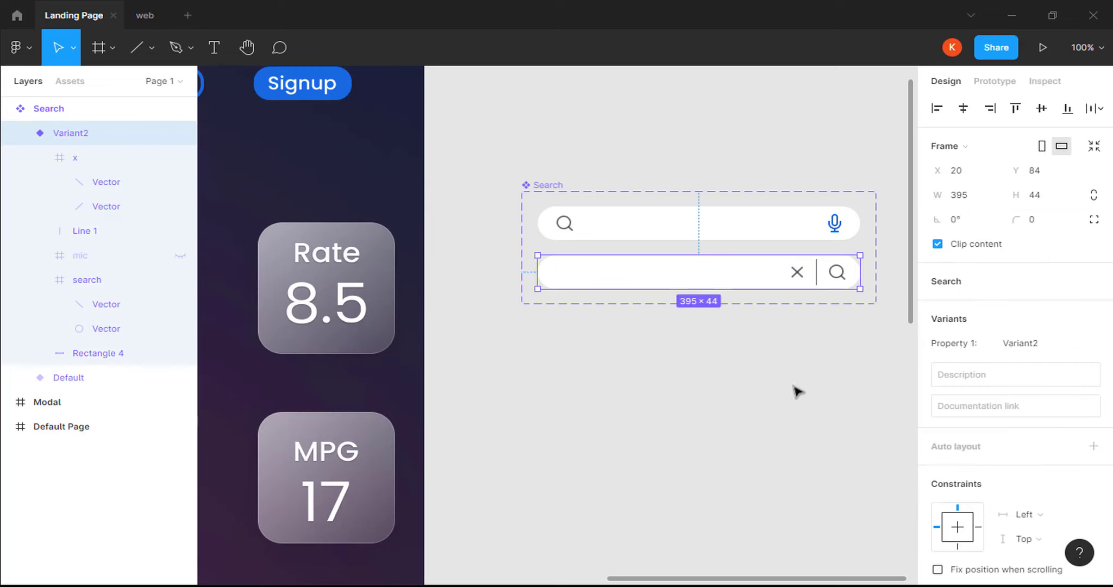
click(151, 45)
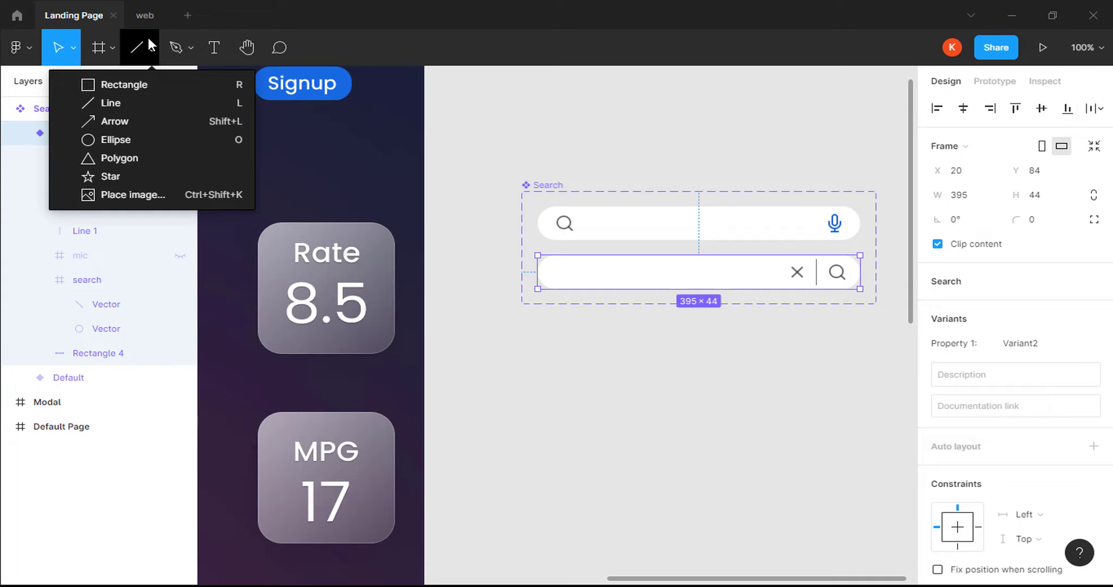
click(135, 105)
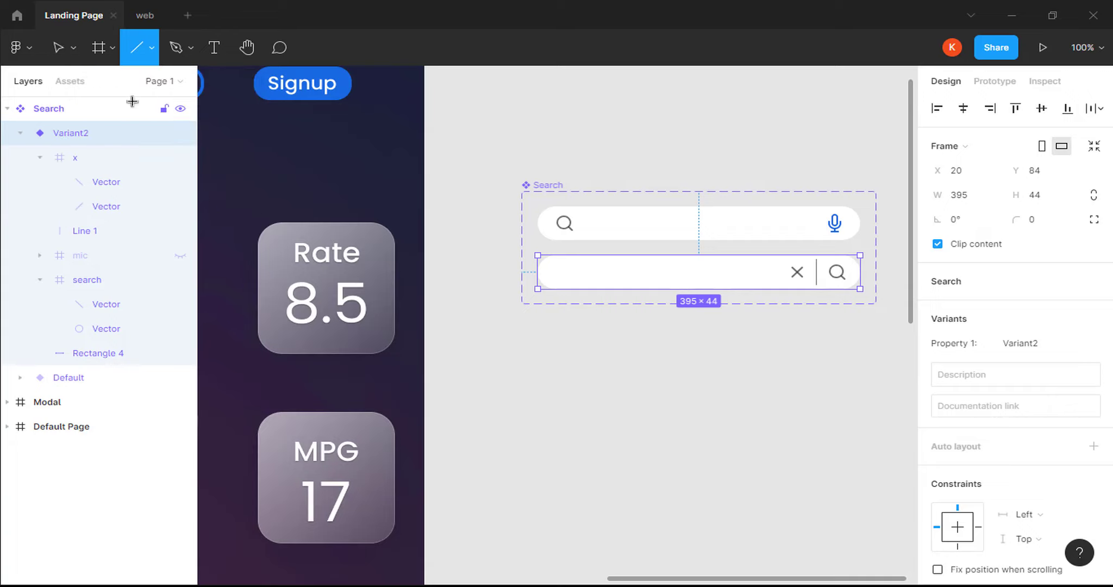
drag(566, 264, 570, 282)
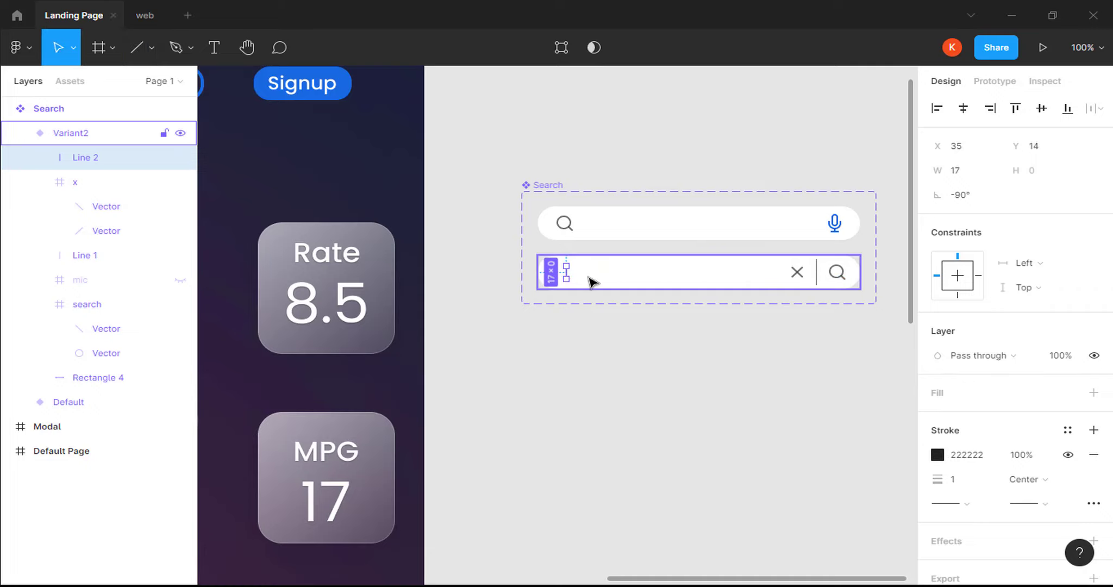
click(588, 281)
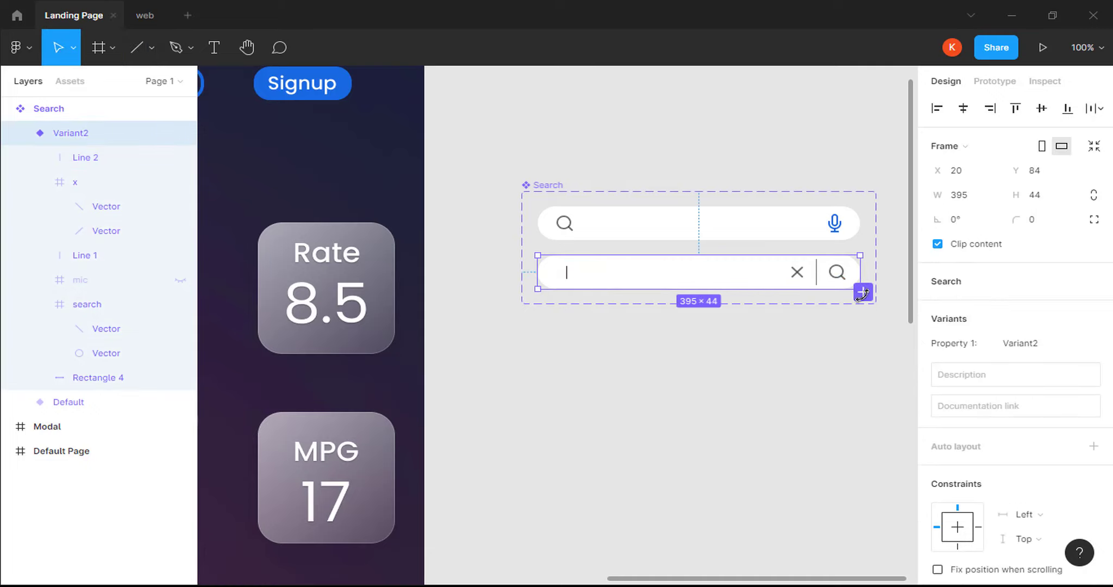
Add Variant3 to the Search component set and hide its caret line, Line 2.
click(862, 292)
click(766, 322)
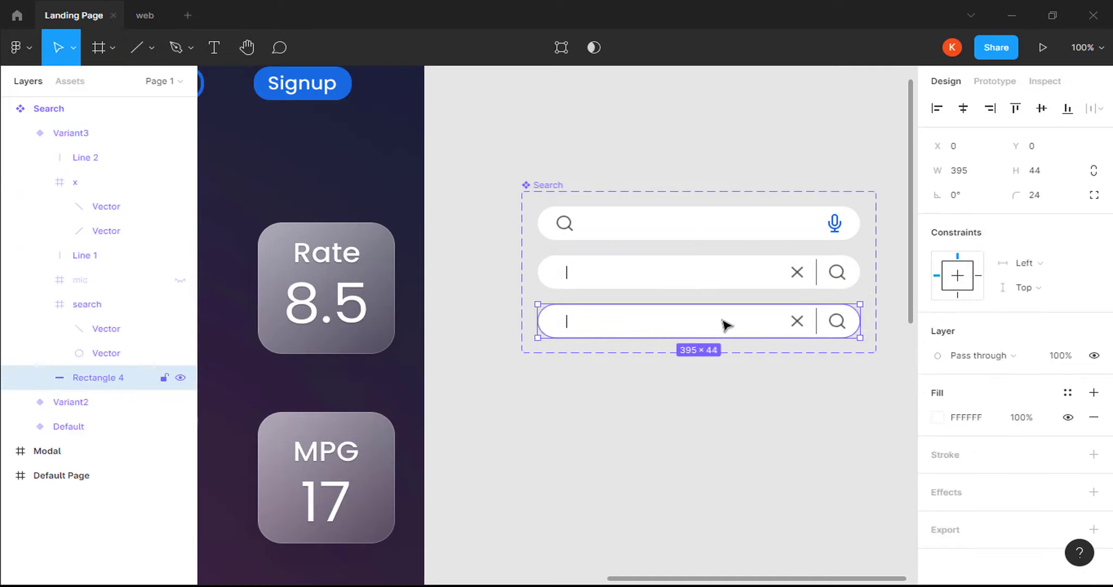
double_click(569, 322)
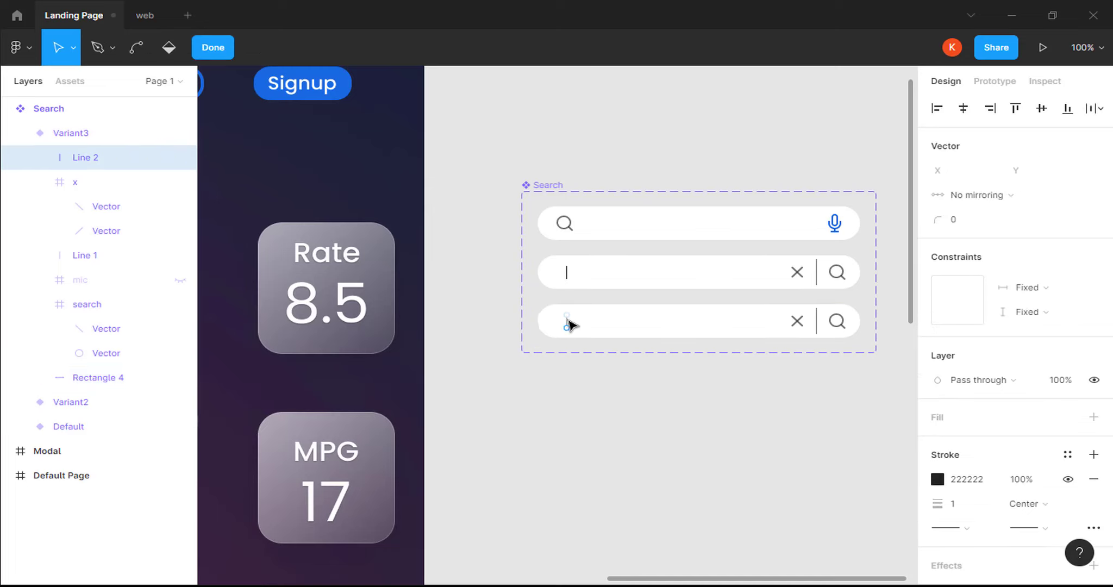
key(Escape)
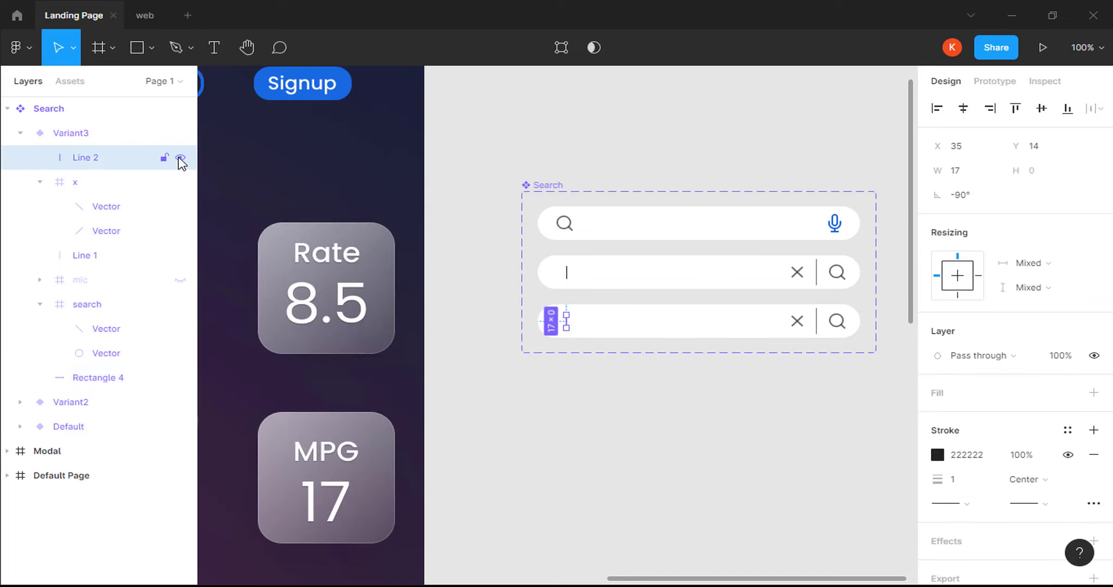
click(180, 159)
click(21, 134)
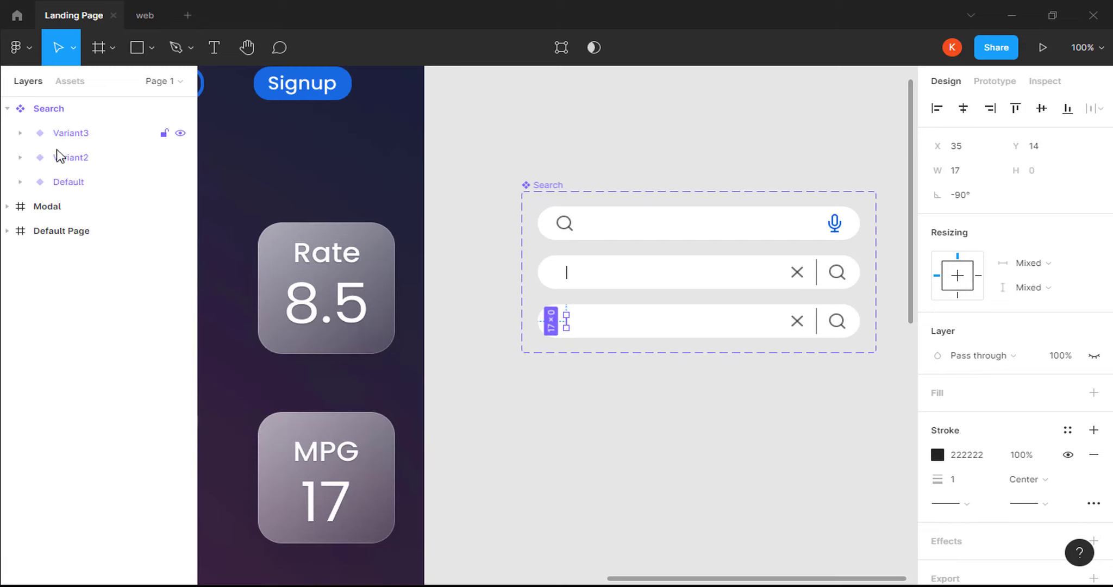
click(644, 404)
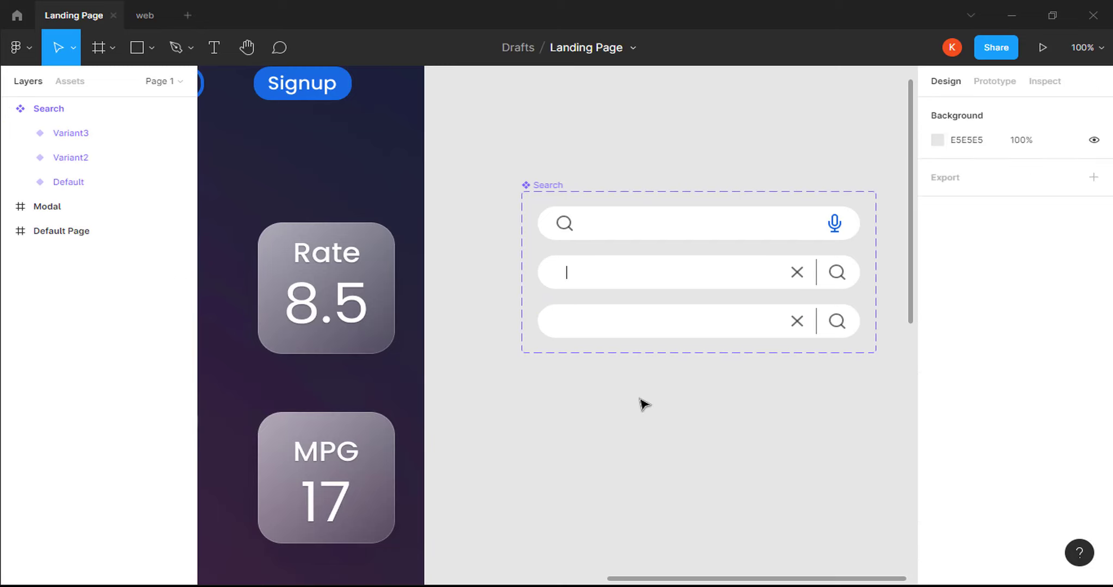
click(753, 228)
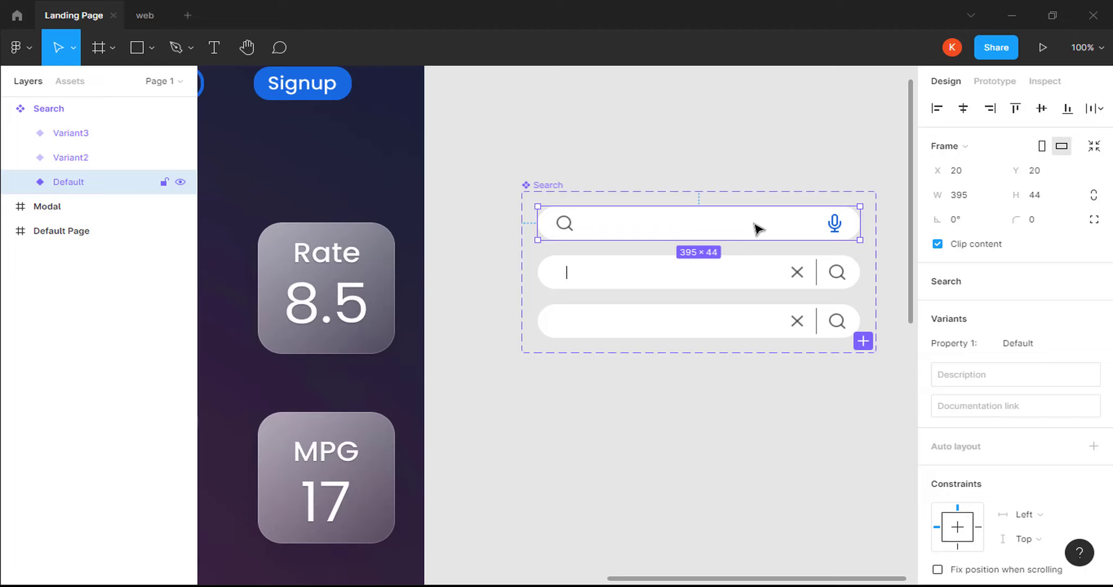
Link the Default search bar to Variant2 on click with Smart animate, 100ms duration.
click(994, 82)
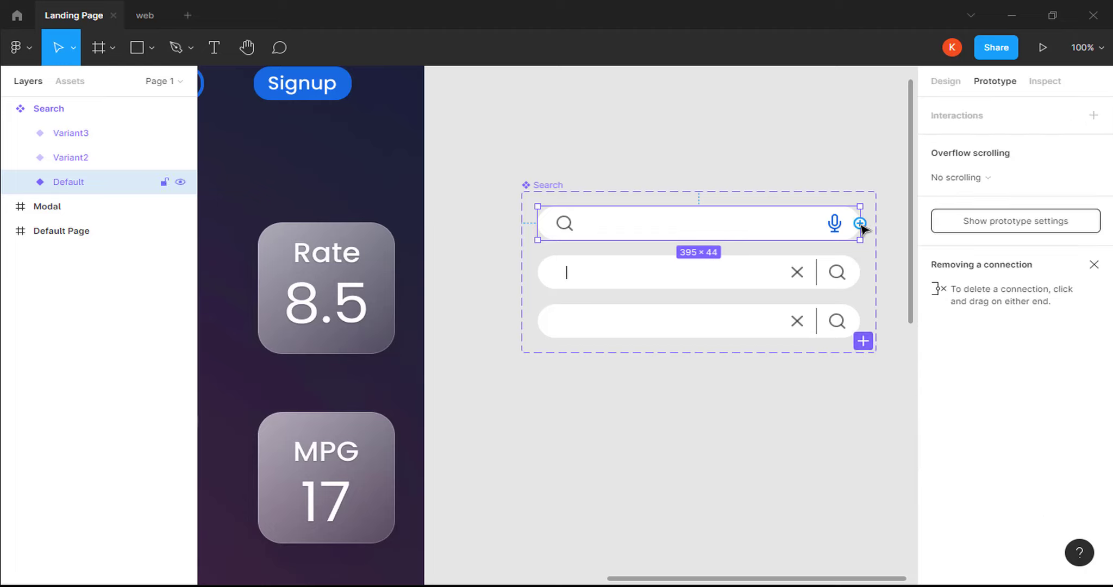
drag(862, 225, 754, 271)
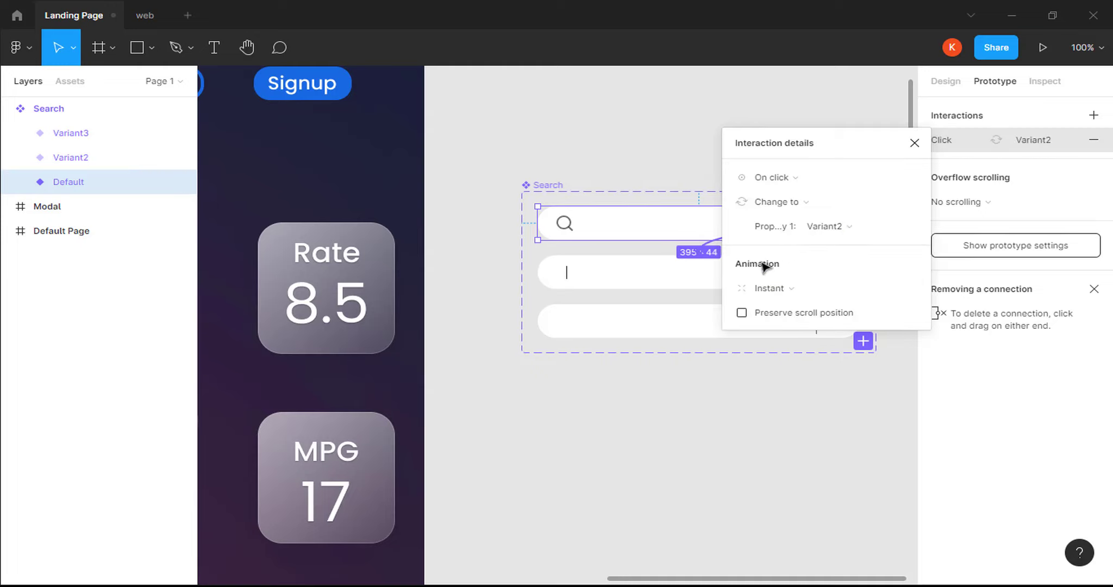
click(790, 290)
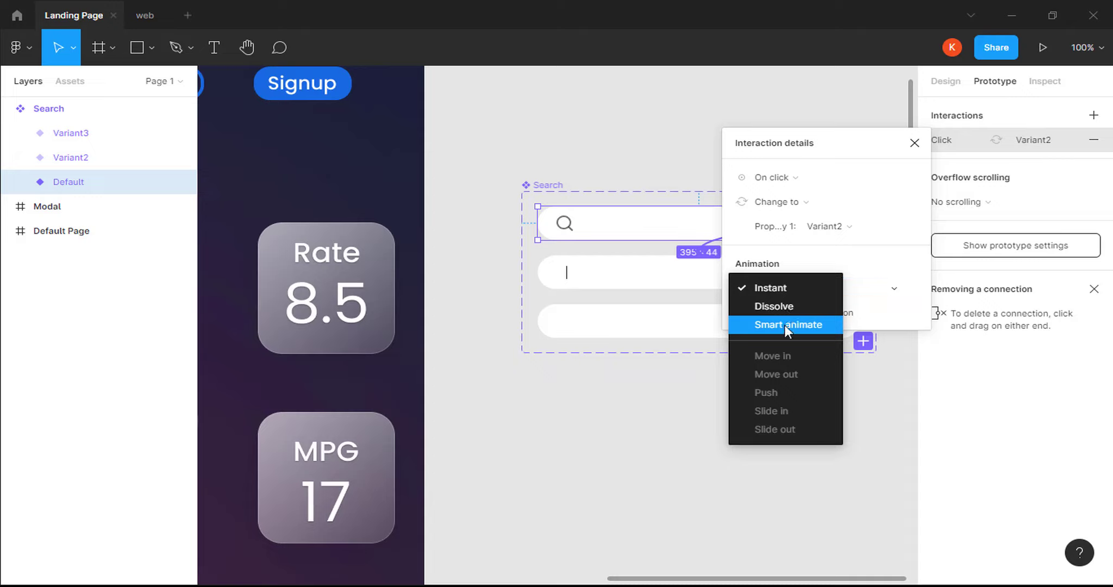
click(785, 325)
click(862, 313)
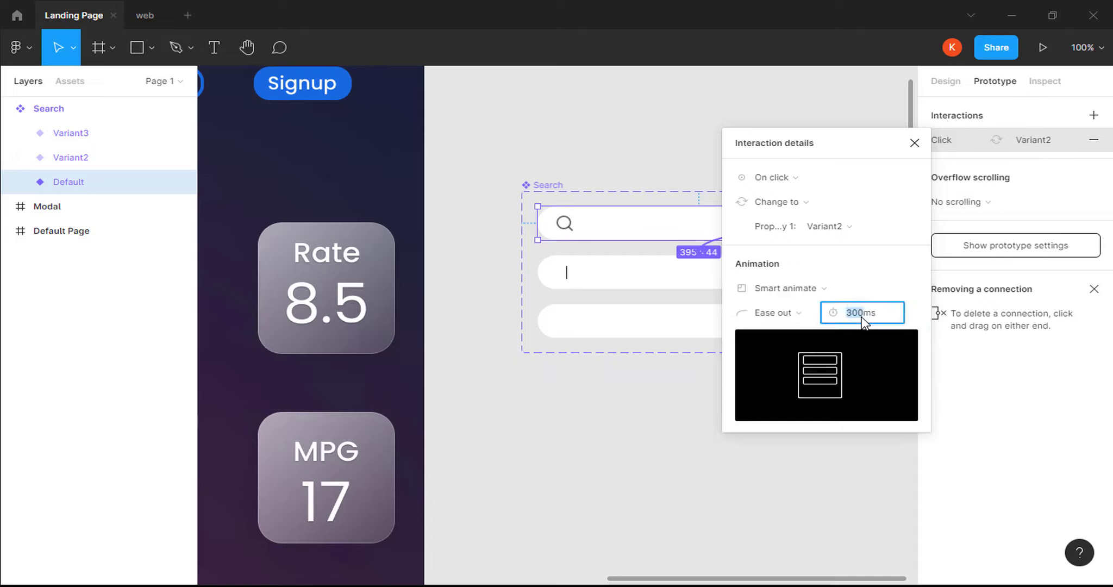
text(10)
key(Return)
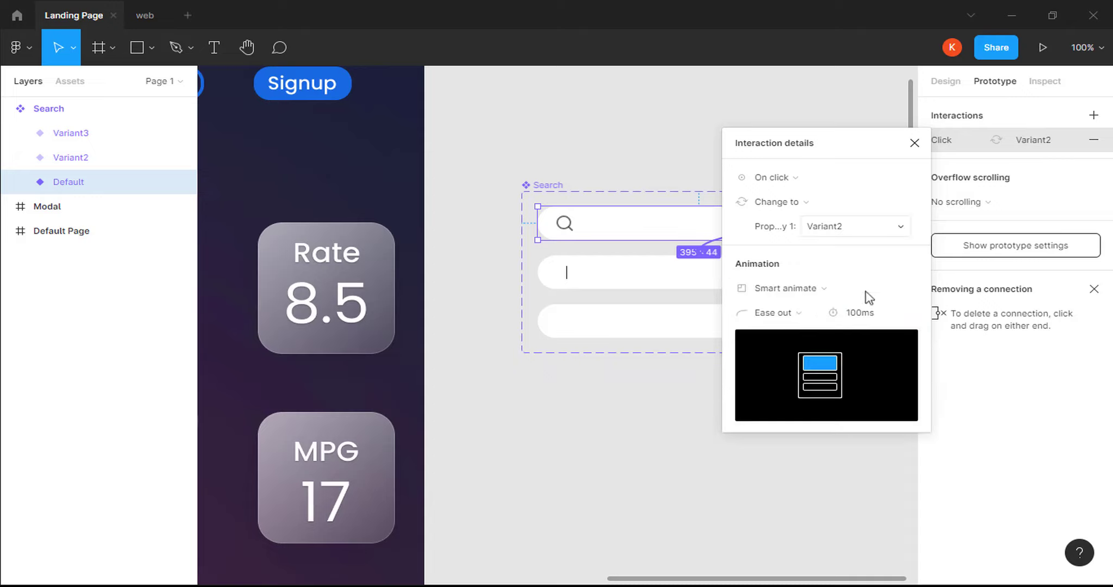
click(915, 144)
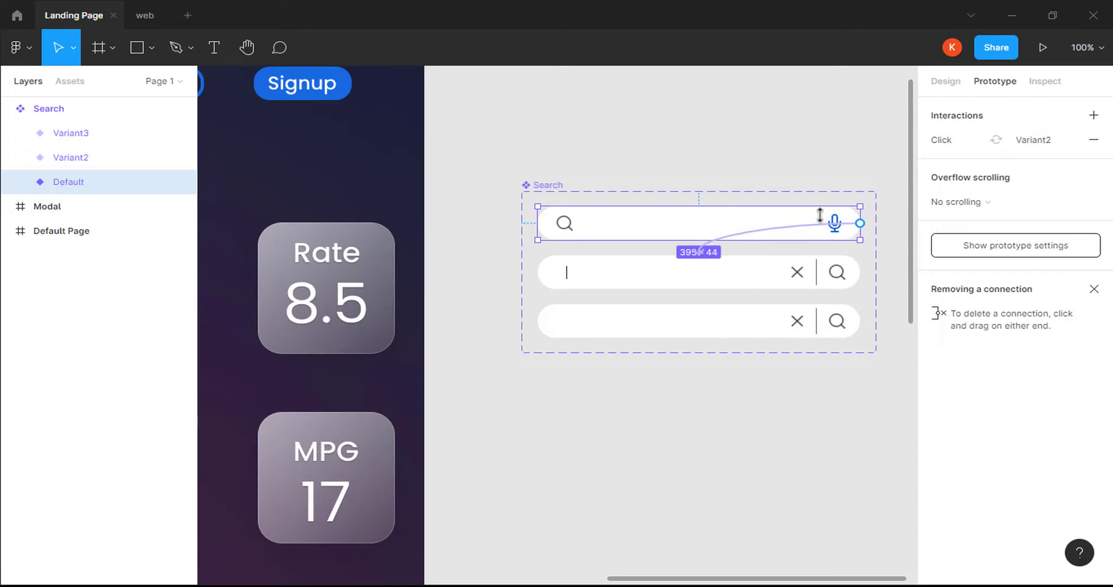
click(758, 274)
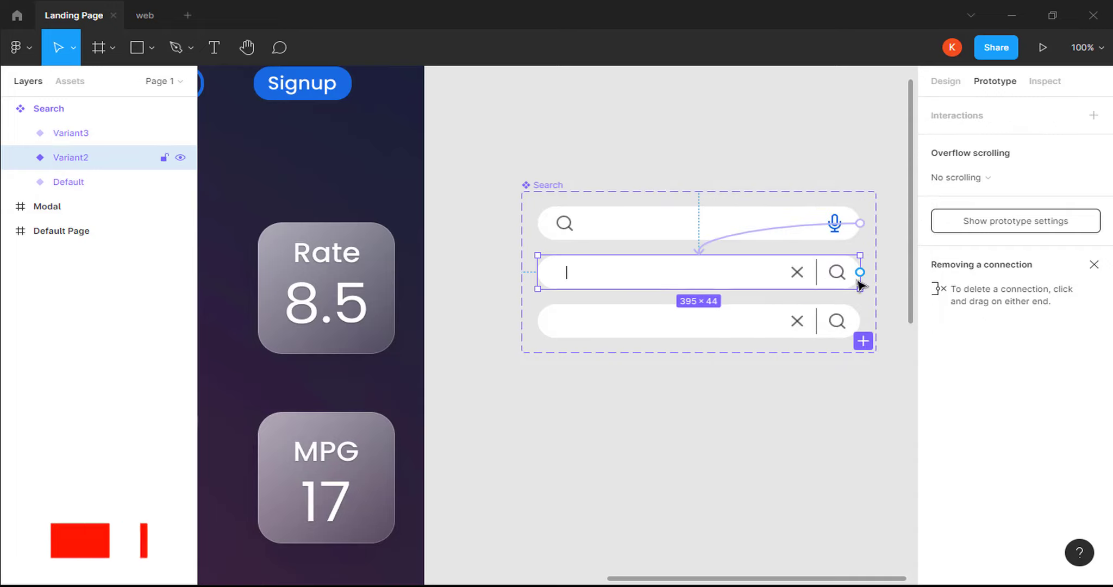
Connect Variant2 to Variant3 with an After delay trigger of 1ms.
drag(860, 273, 744, 321)
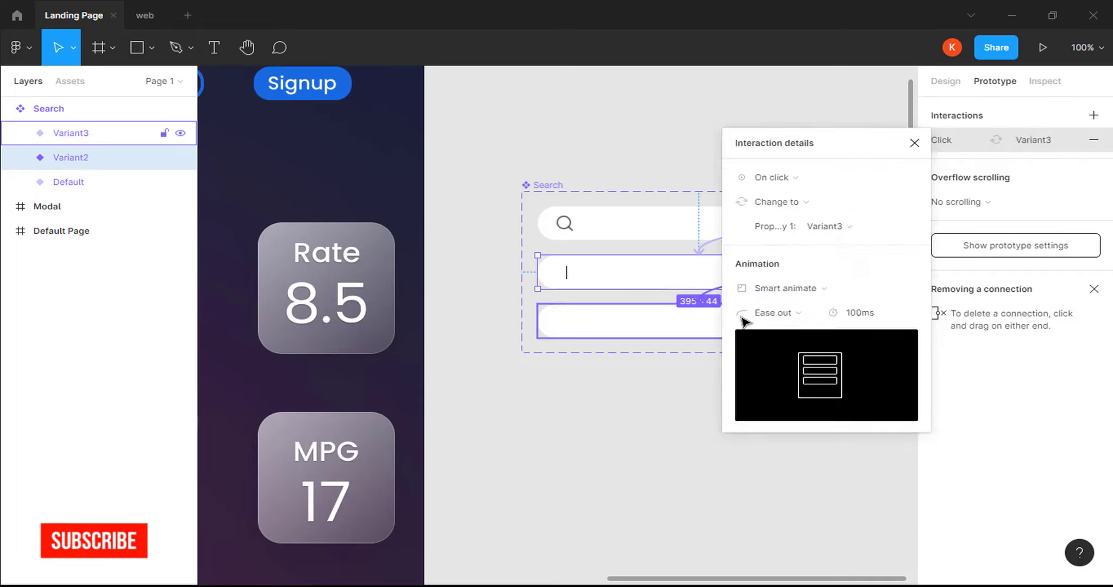
click(796, 184)
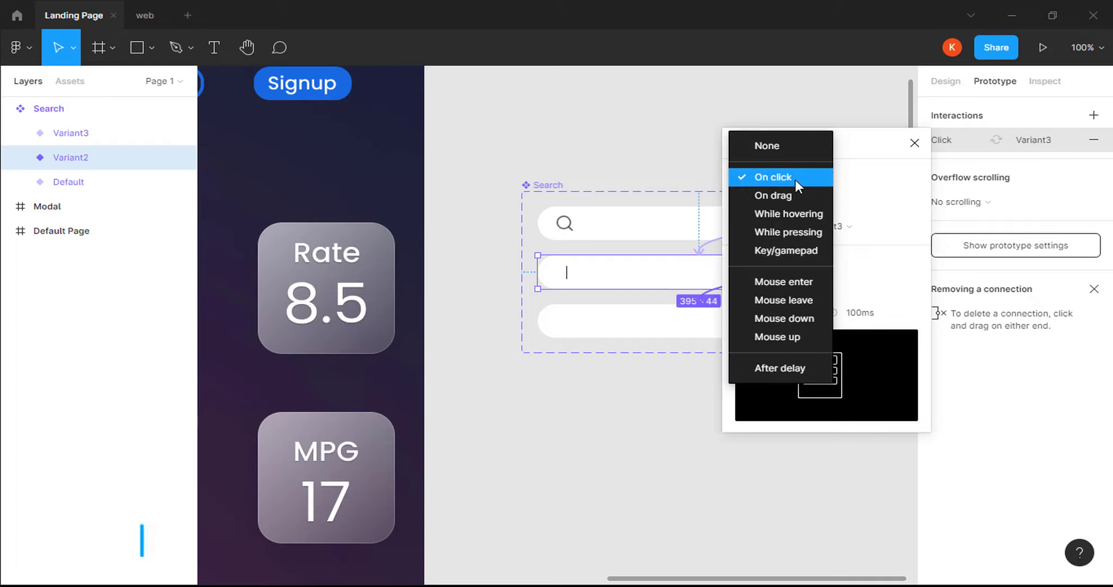
click(781, 367)
click(851, 179)
text(1m)
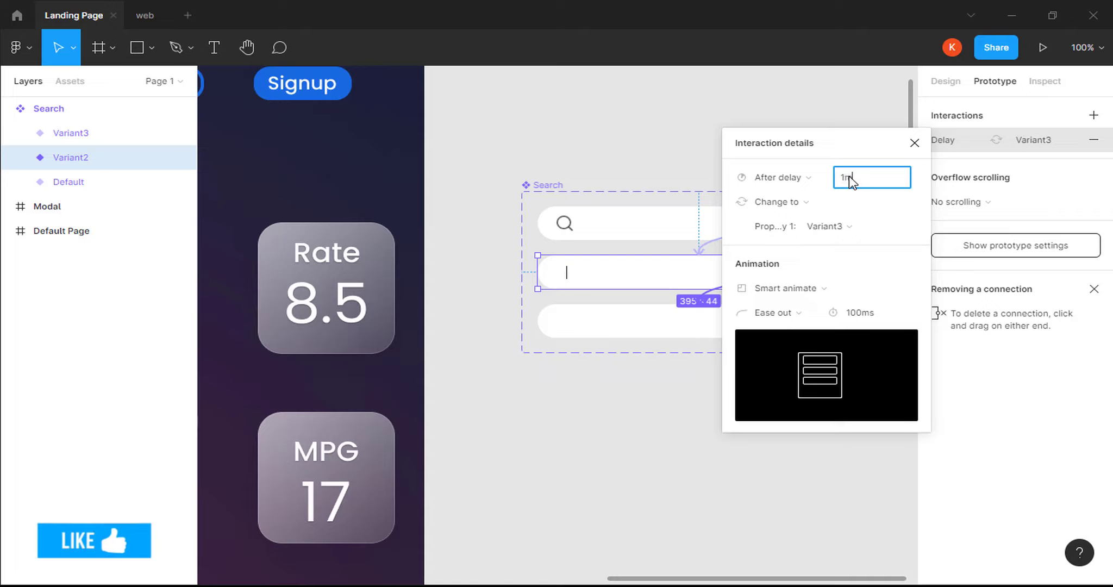
text(s)
key(Return)
Set the Variant2-to-Variant3 transition to Dissolve with a 300ms duration.
click(807, 288)
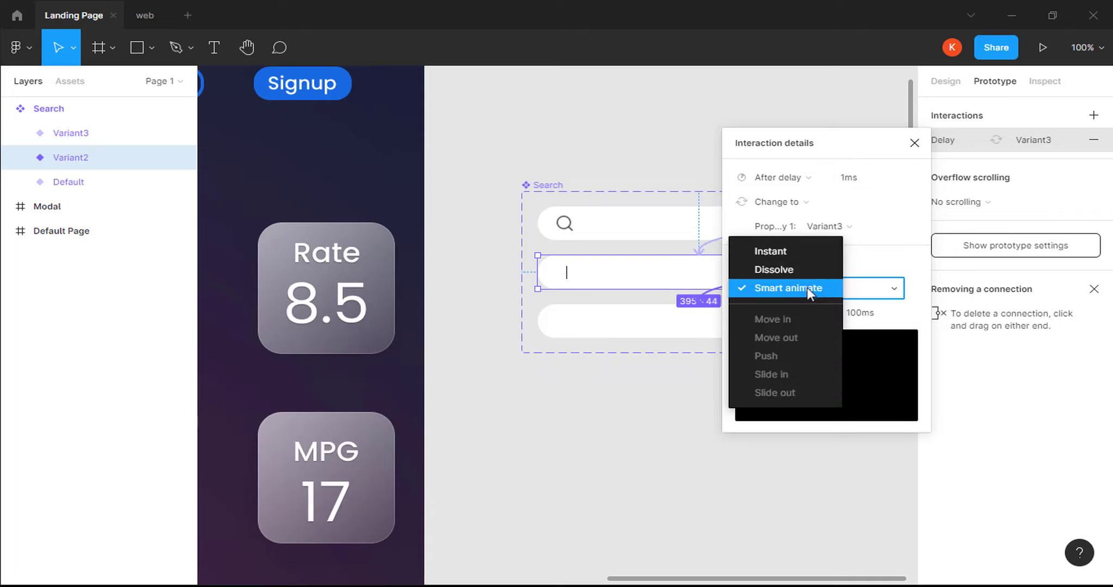
click(794, 269)
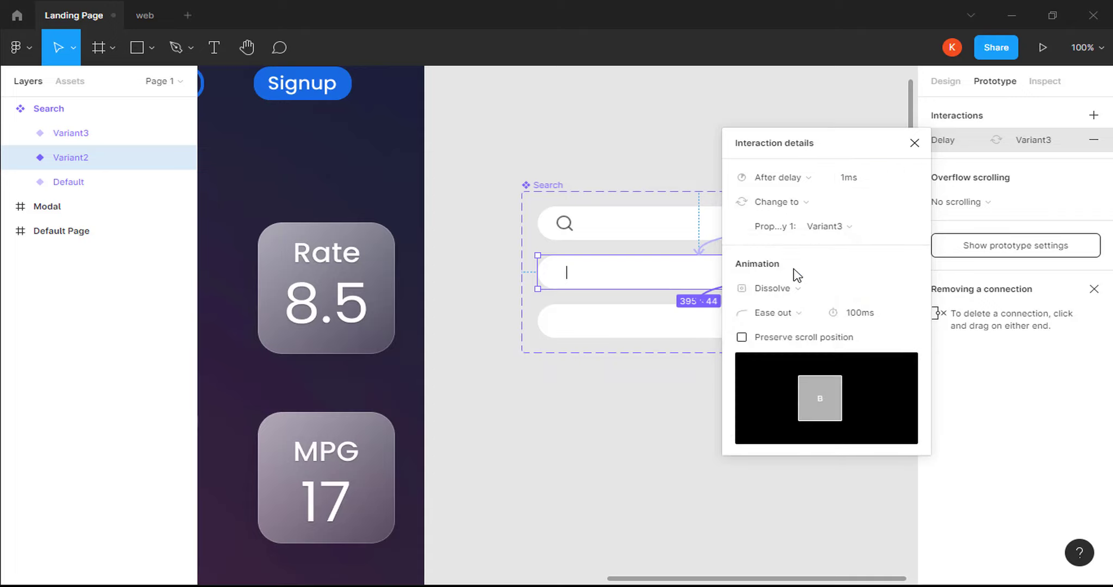
click(857, 319)
text(300)
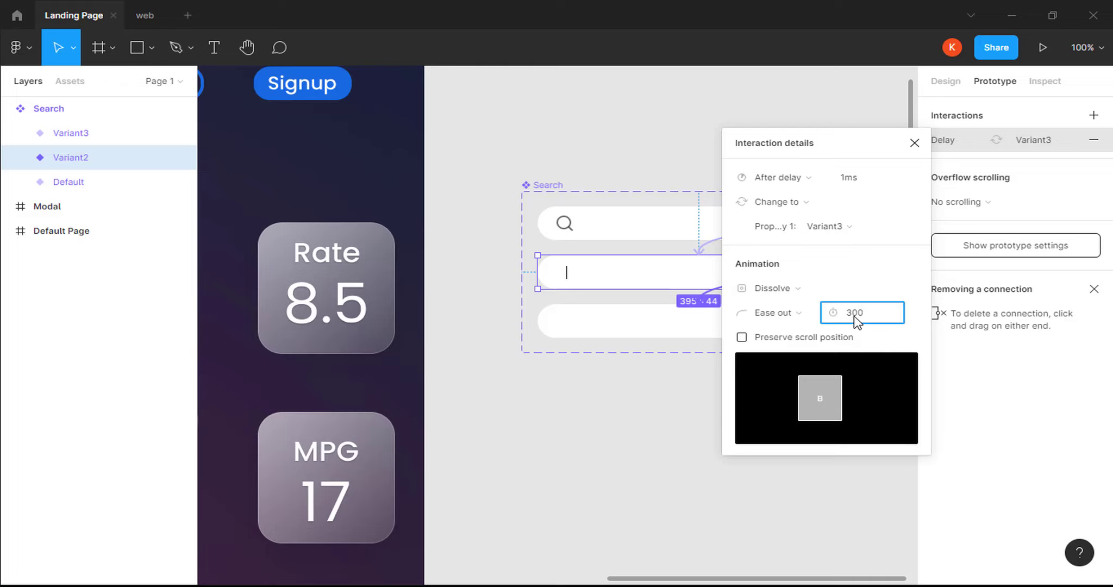
key(Return)
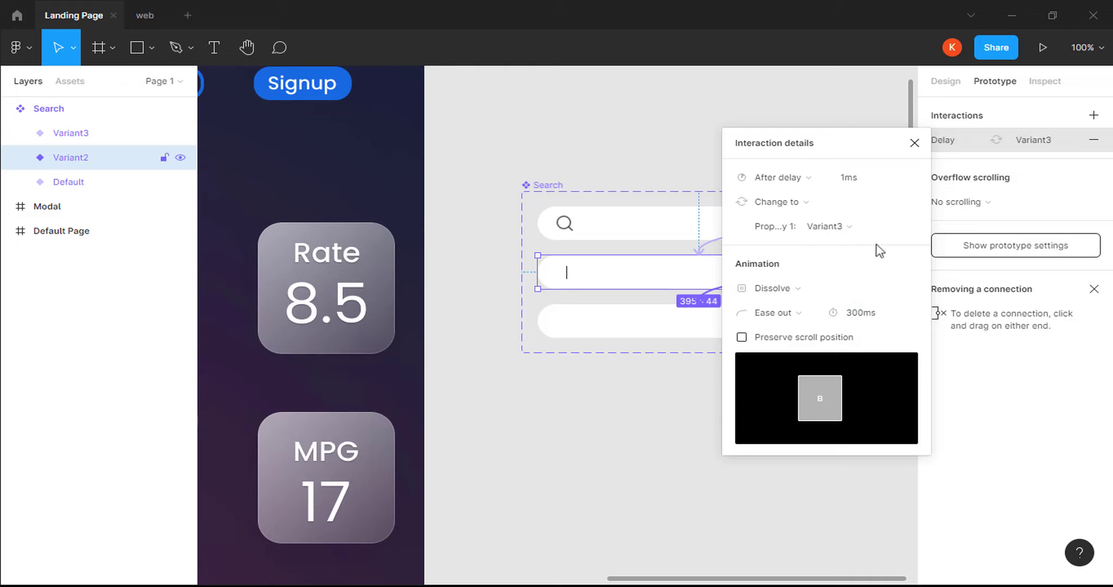
click(914, 143)
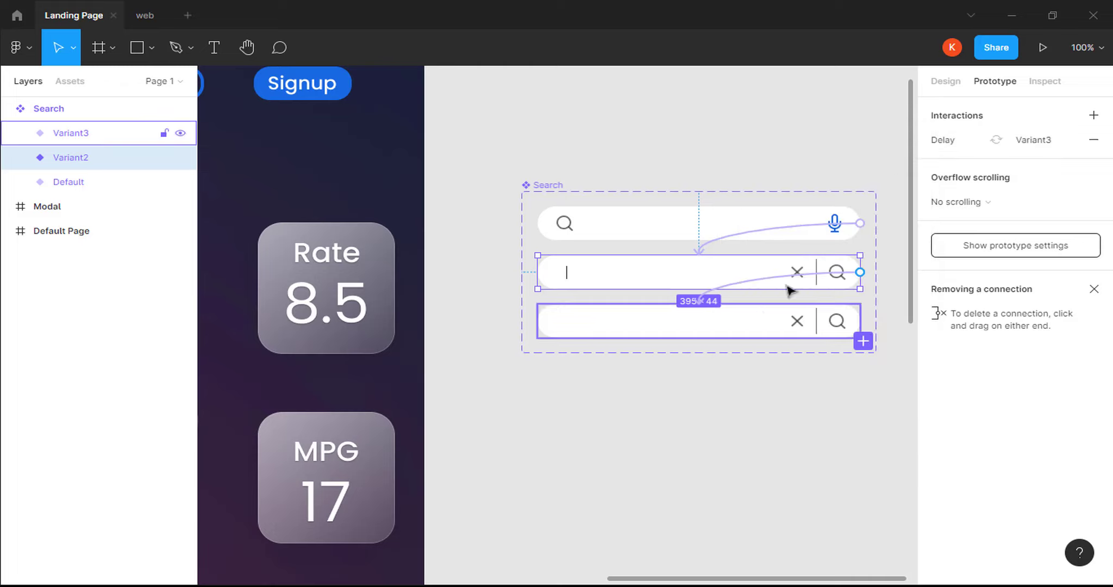
click(752, 326)
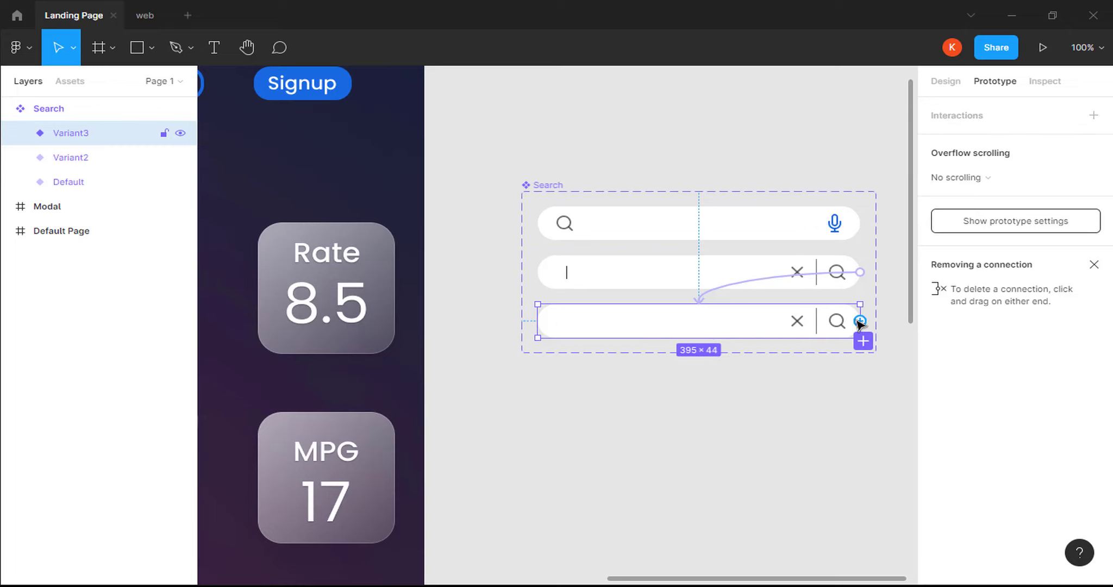
Connect Variant3 back to Variant2 with an After delay trigger, delay set to 1.
drag(860, 320, 732, 288)
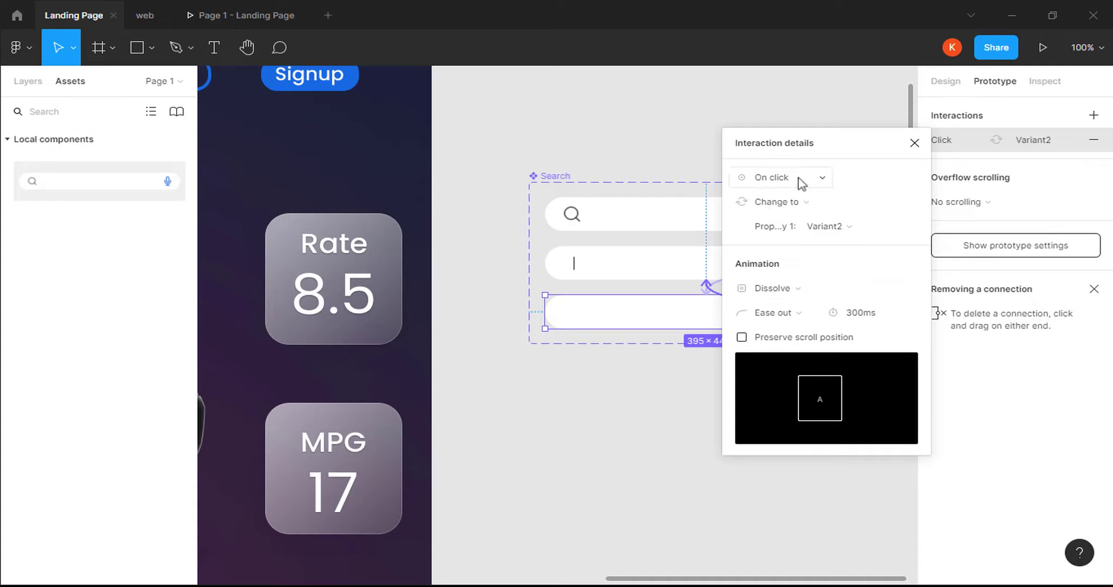
click(801, 182)
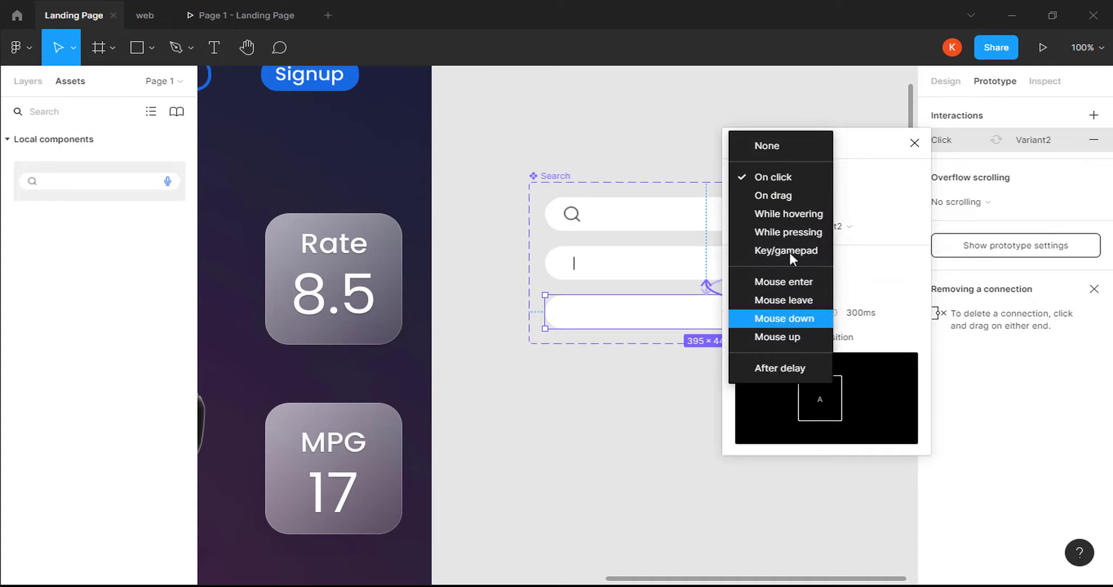
click(775, 371)
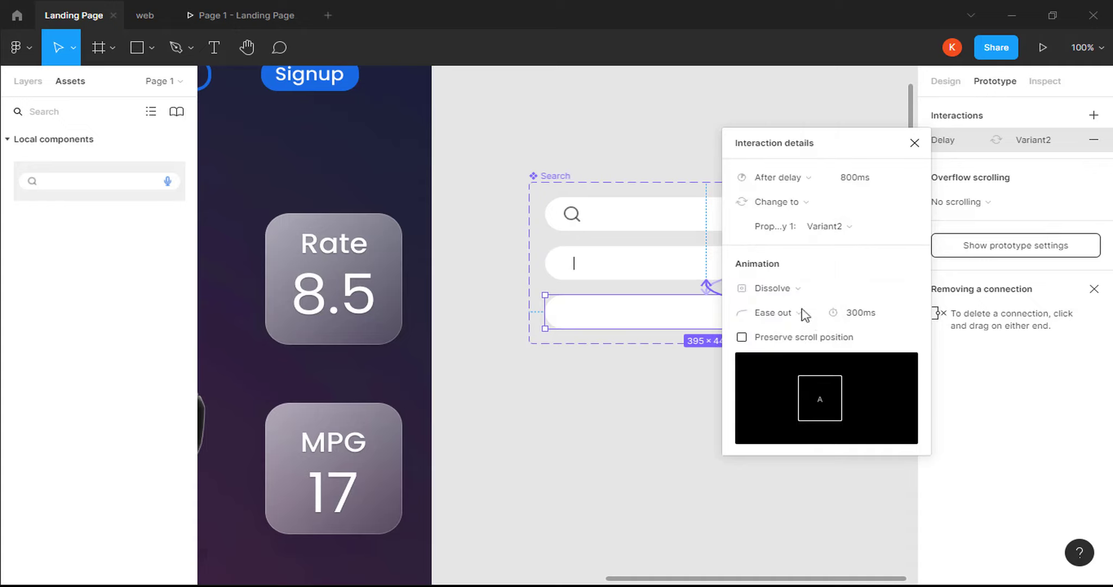
click(857, 185)
text(1)
key(Return)
click(914, 142)
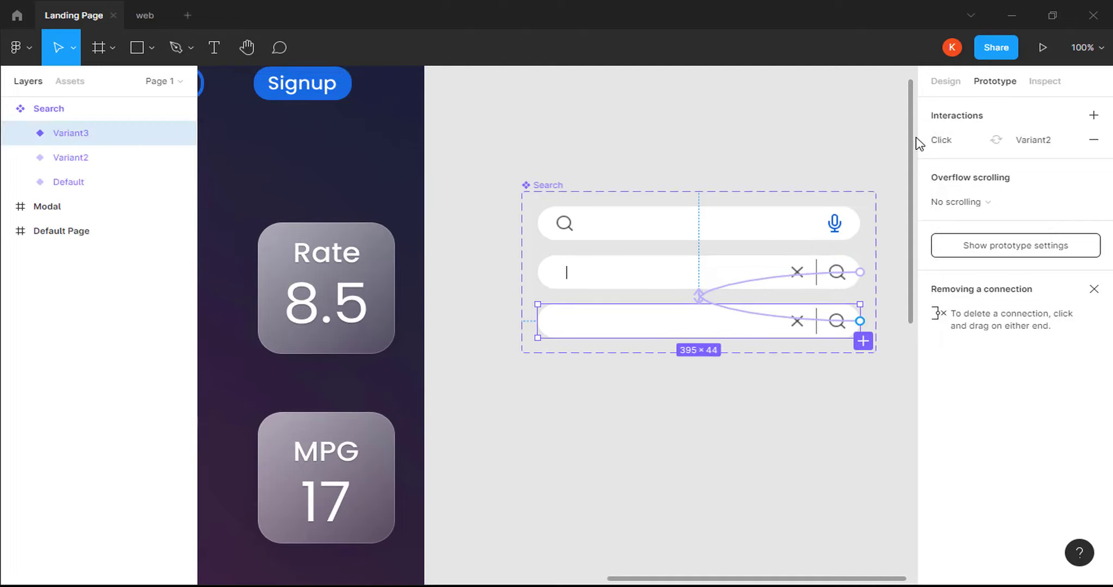
key(minus)
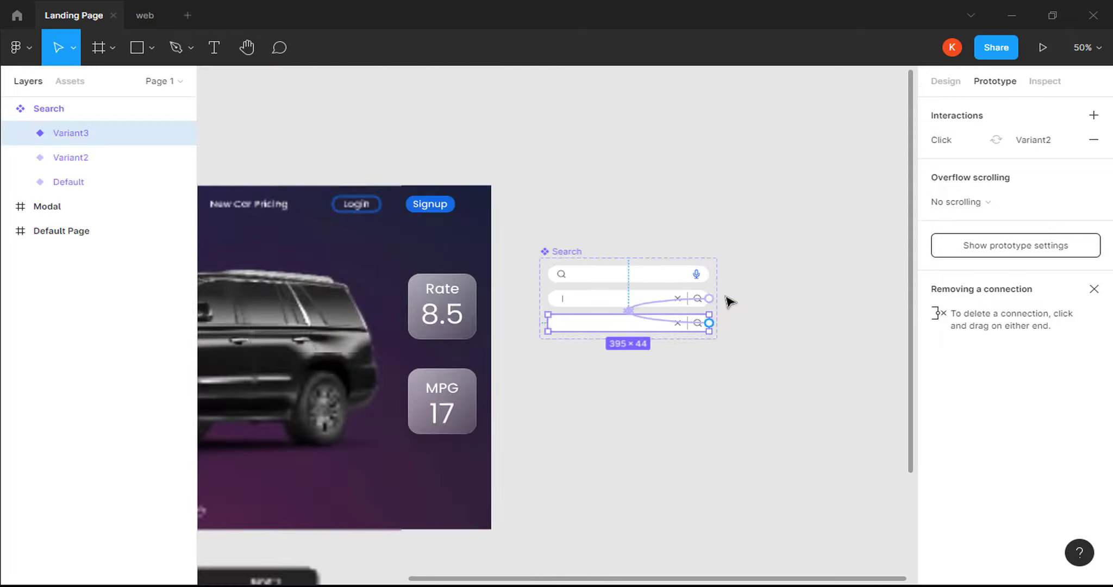
Drag a Search component instance from Assets onto the Default Page frame below the navigation.
key(h)
drag(396, 253, 755, 202)
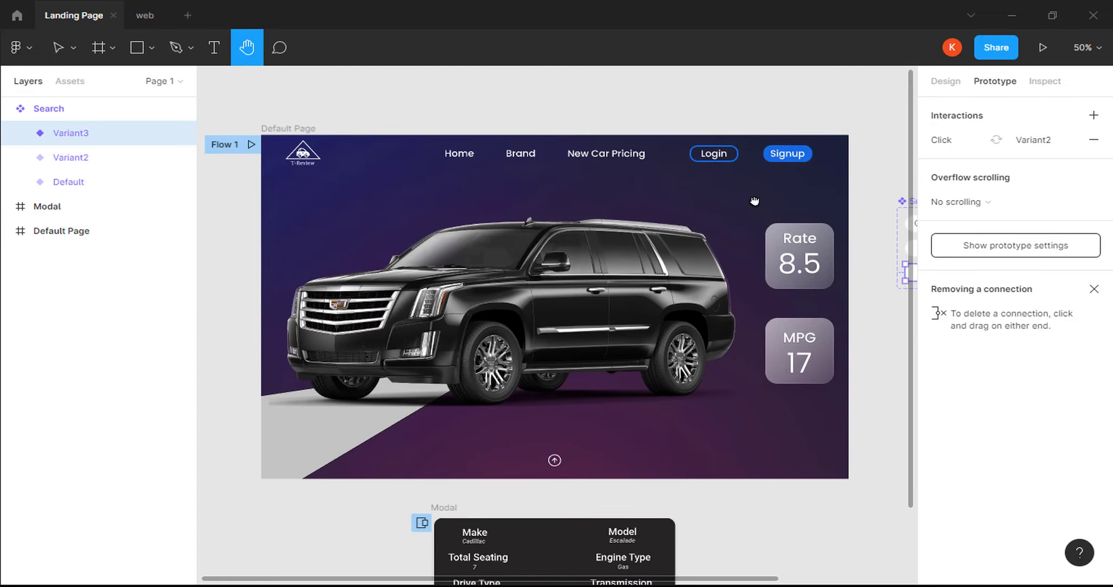
key(v)
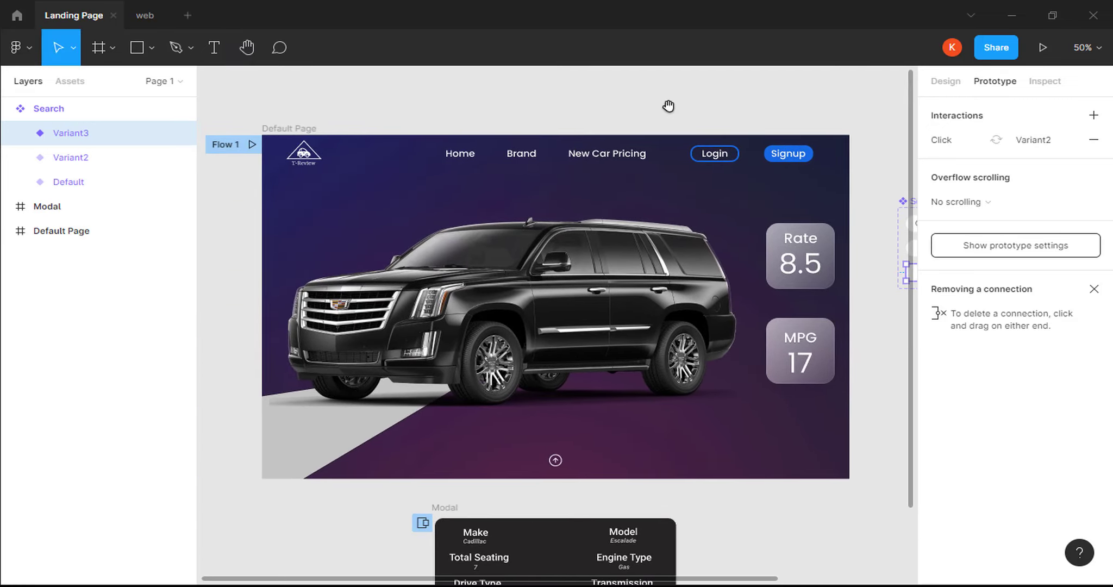
click(73, 82)
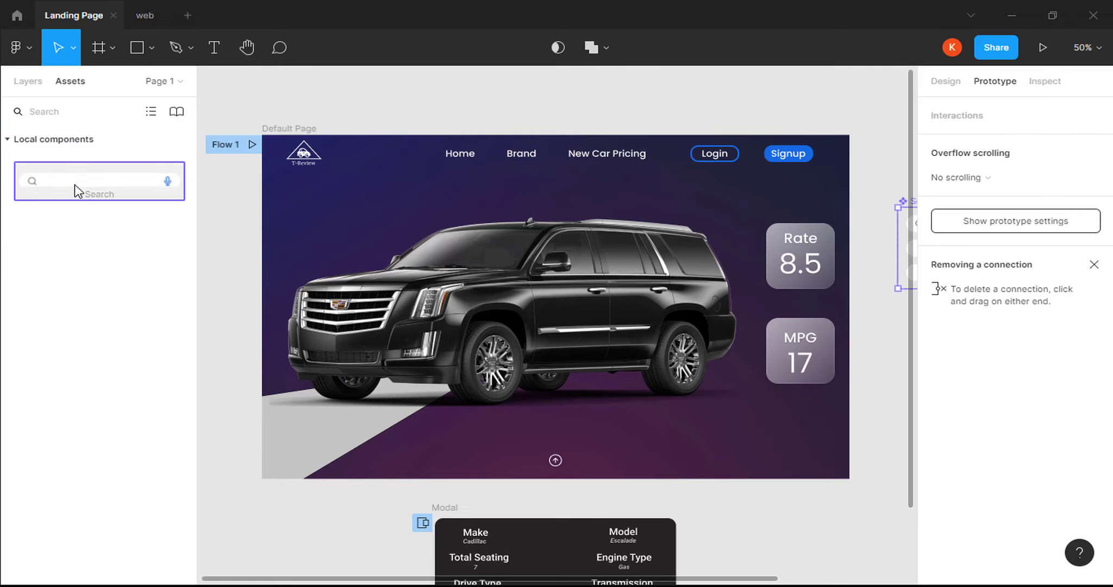
drag(75, 186, 522, 195)
scroll(598, 272, down, 1)
Present the prototype and toggle the search bar between active and idle states.
click(1043, 47)
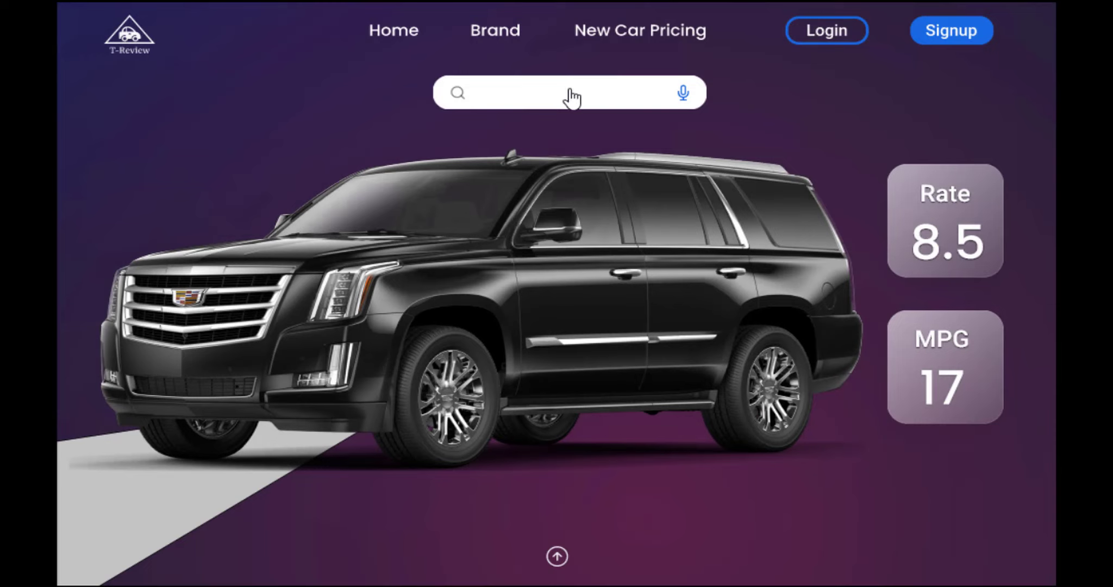
click(564, 103)
click(662, 98)
click(615, 101)
Open and close the car specs panel twice in the preview.
click(555, 560)
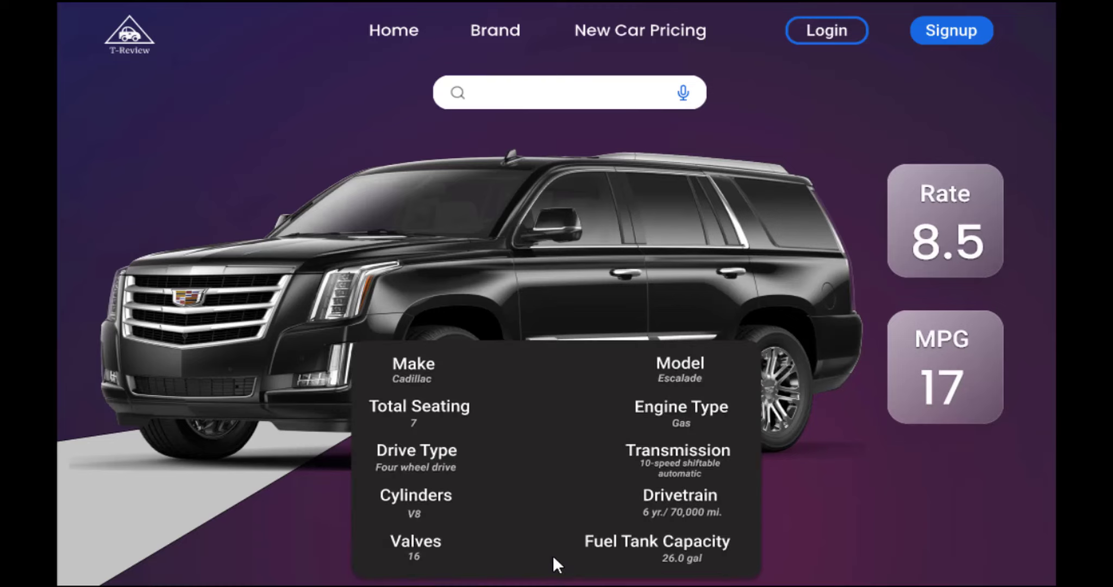
click(831, 510)
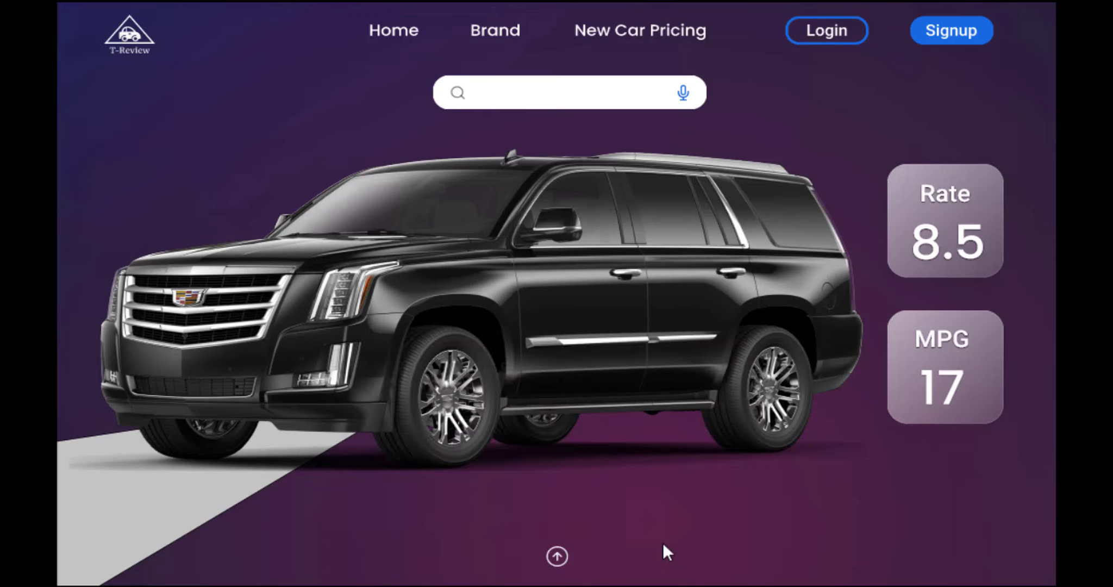
click(560, 563)
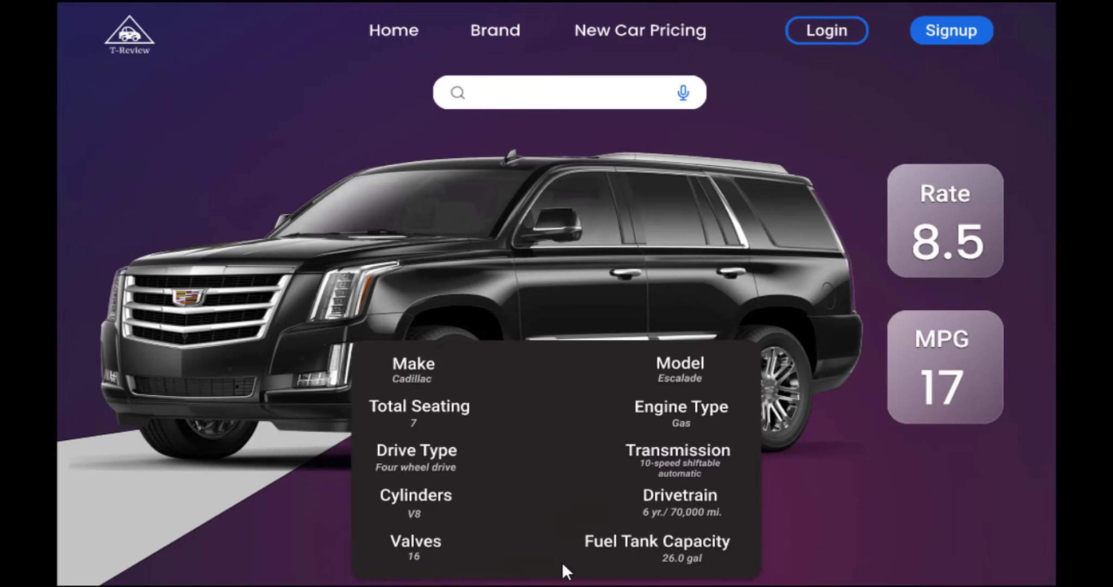
click(866, 480)
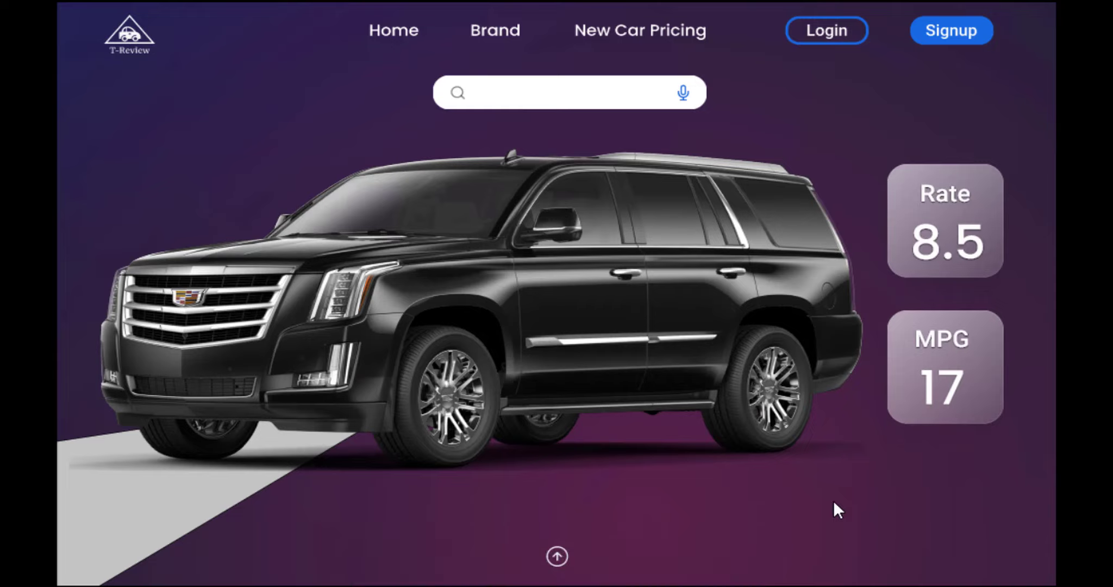